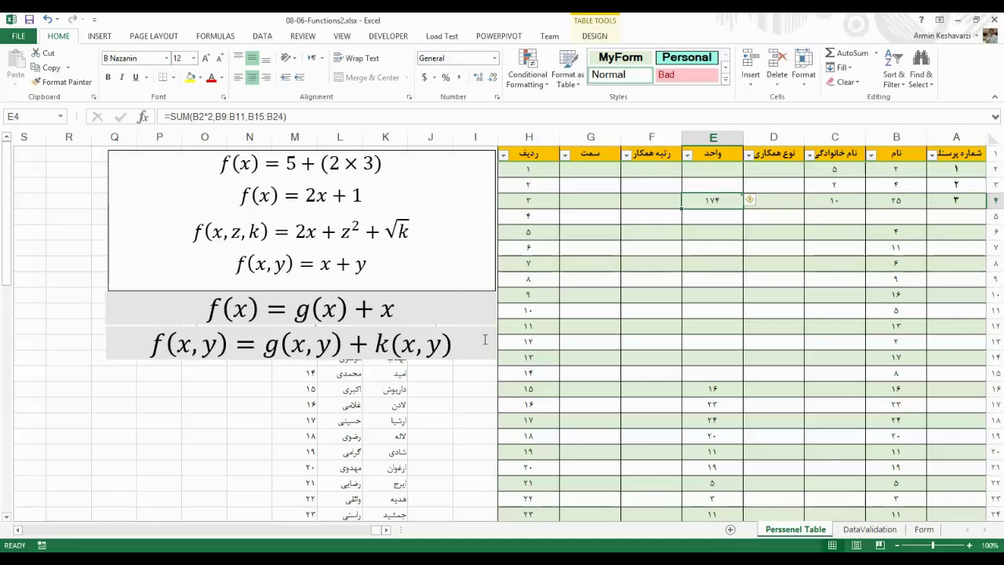
- Delete the embedded equation object beside the personnel table
click(453, 246)
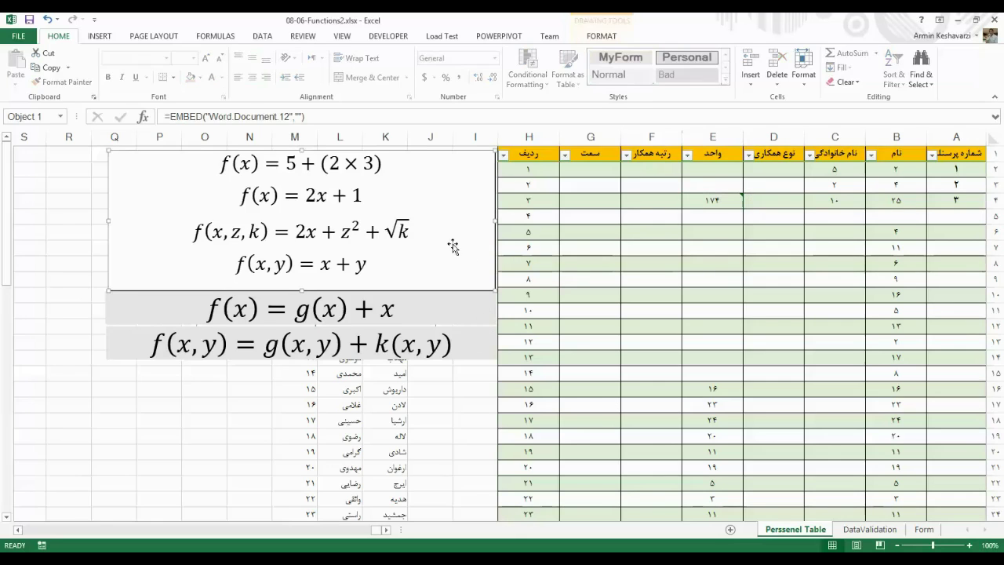
click(483, 342)
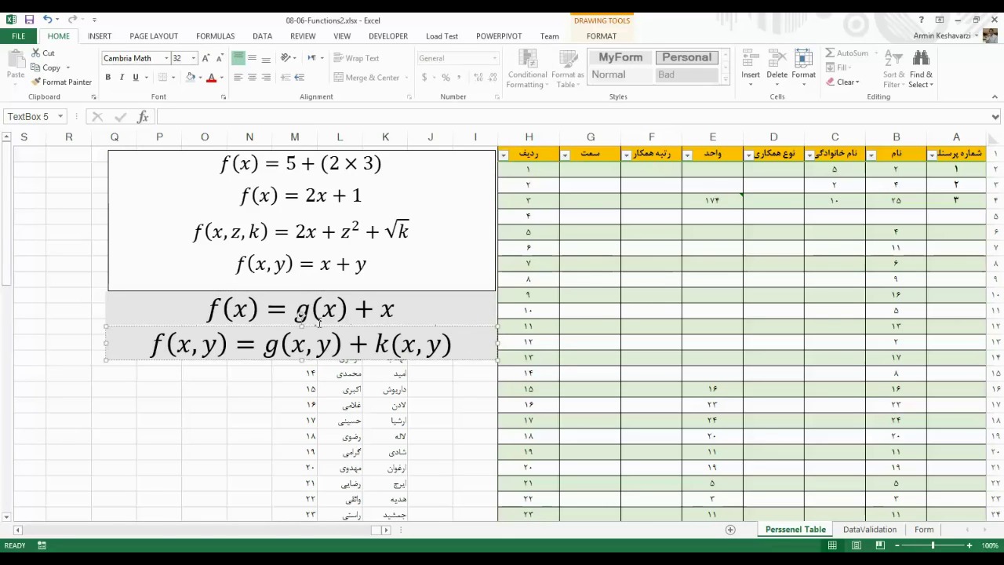
drag(300, 328, 302, 319)
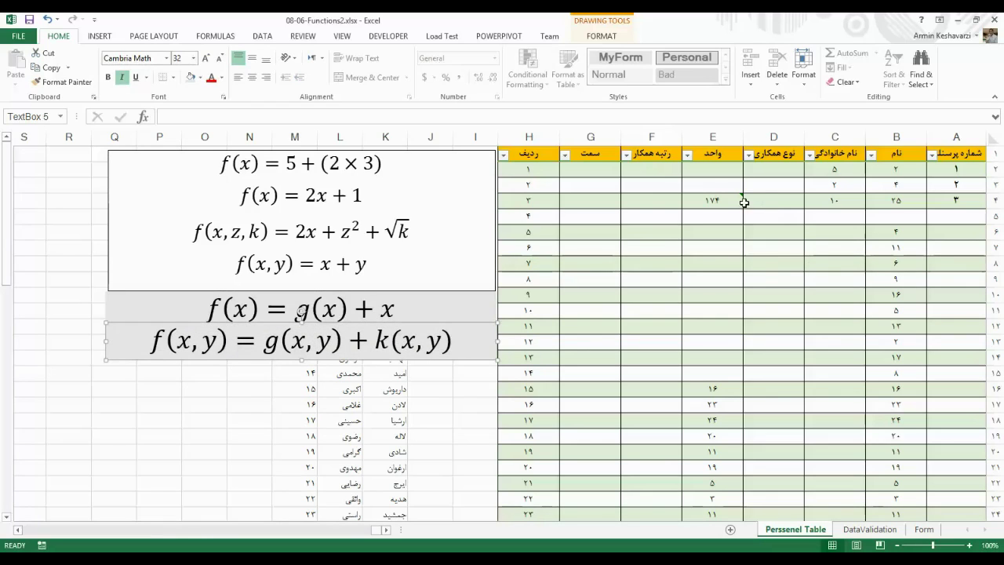
click(475, 176)
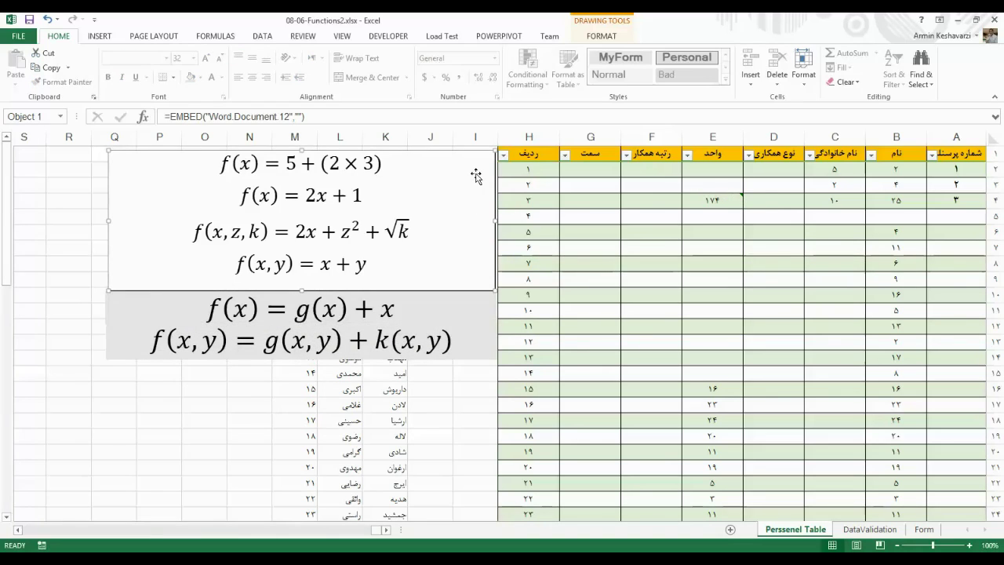
key(Delete)
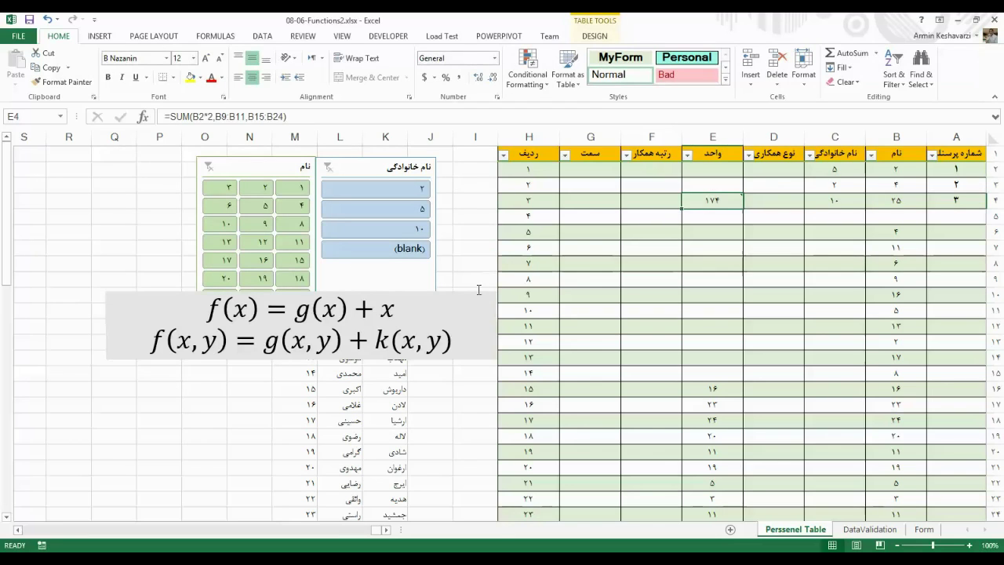
- Delete the f(x)=g(x)+x and f(x,y) equation text boxes
click(480, 300)
click(494, 295)
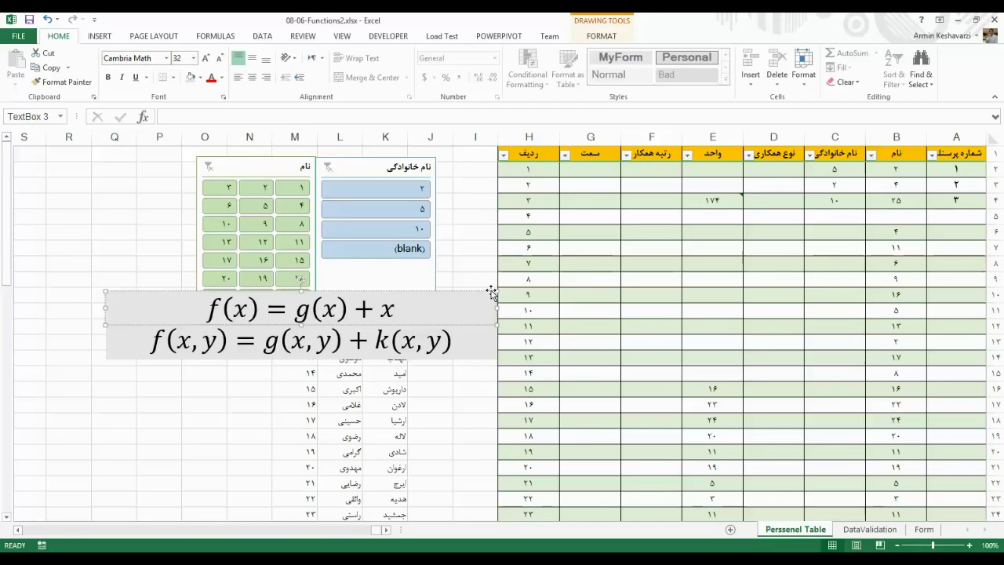
key(Delete)
click(488, 327)
click(488, 326)
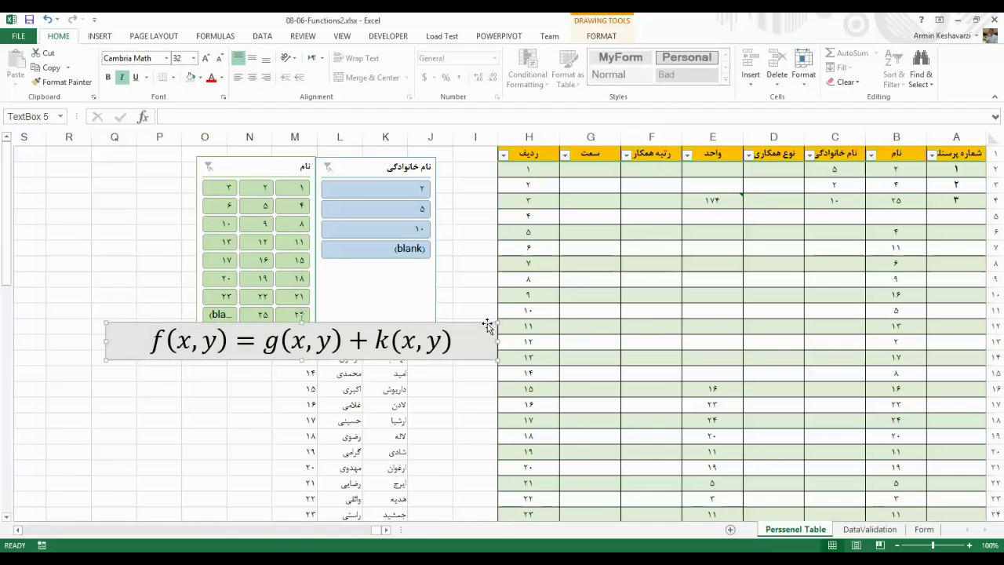
key(Delete)
- Delete the نام خانوادگی and نام name slicers
click(415, 167)
key(Delete)
click(261, 171)
key(Delete)
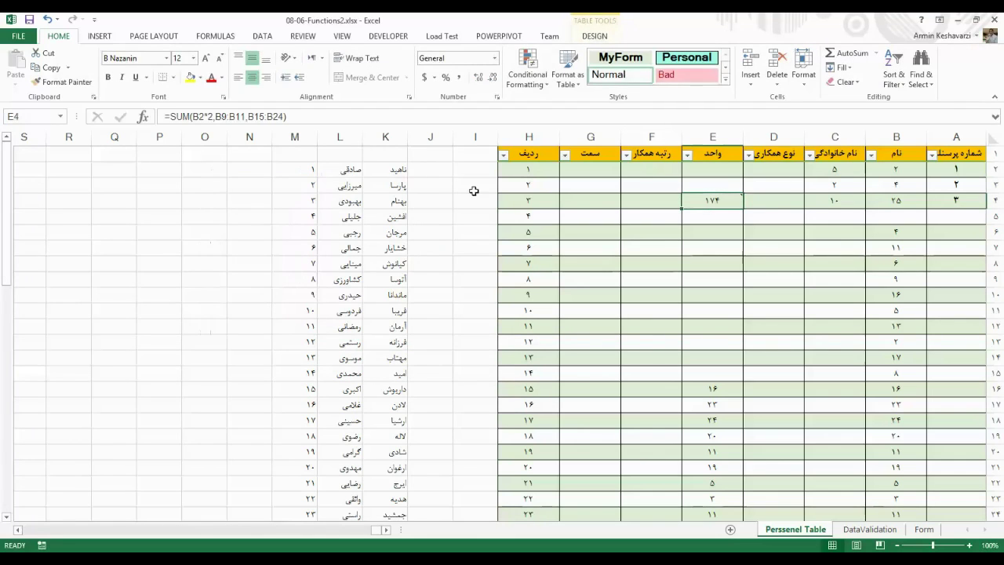
- Clear the Persenel Table entries in columns A–G to the last row, then switch to Persenel-Management.xlsx
drag(970, 168, 575, 197)
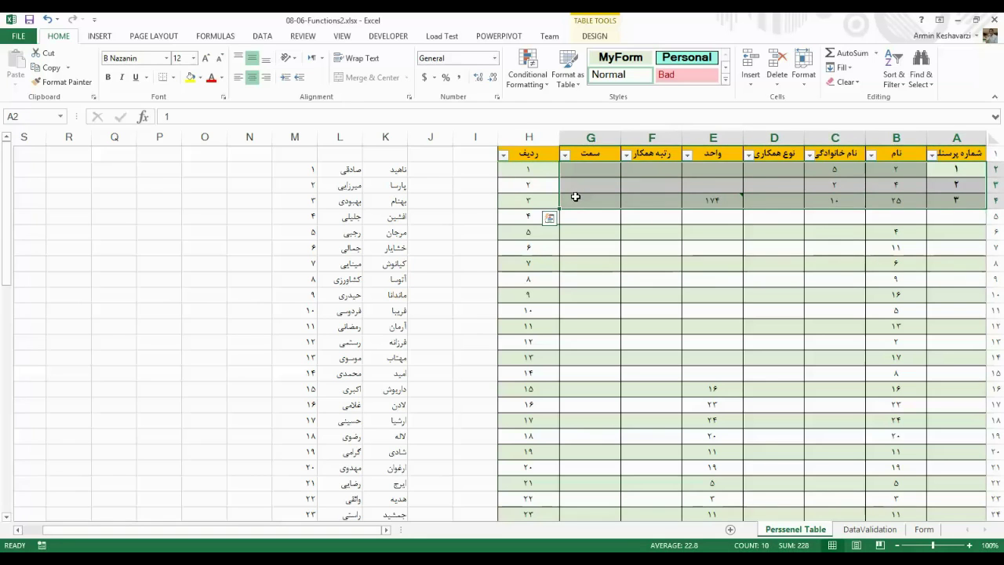
key(ctrl+shift+Down)
key(Delete)
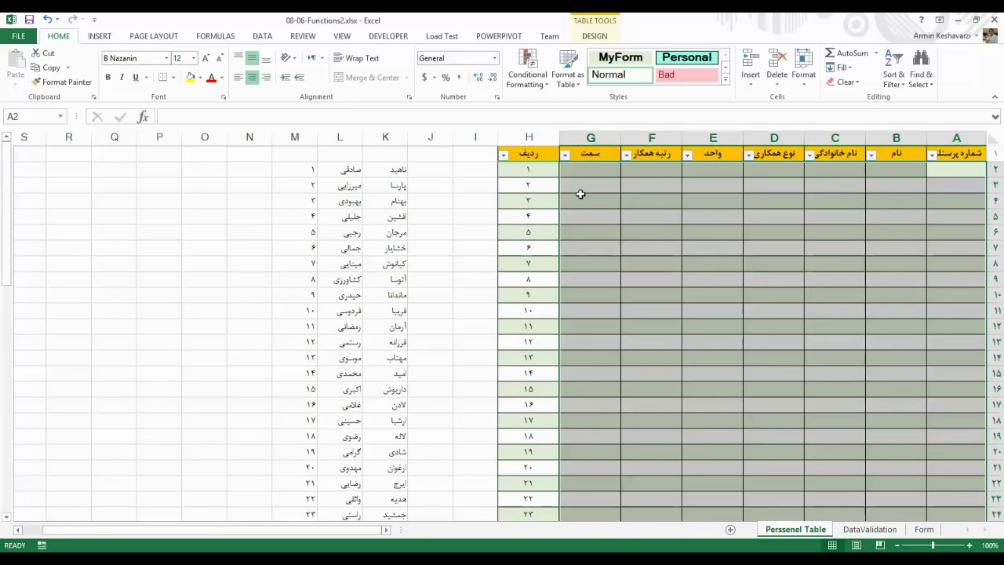
click(833, 187)
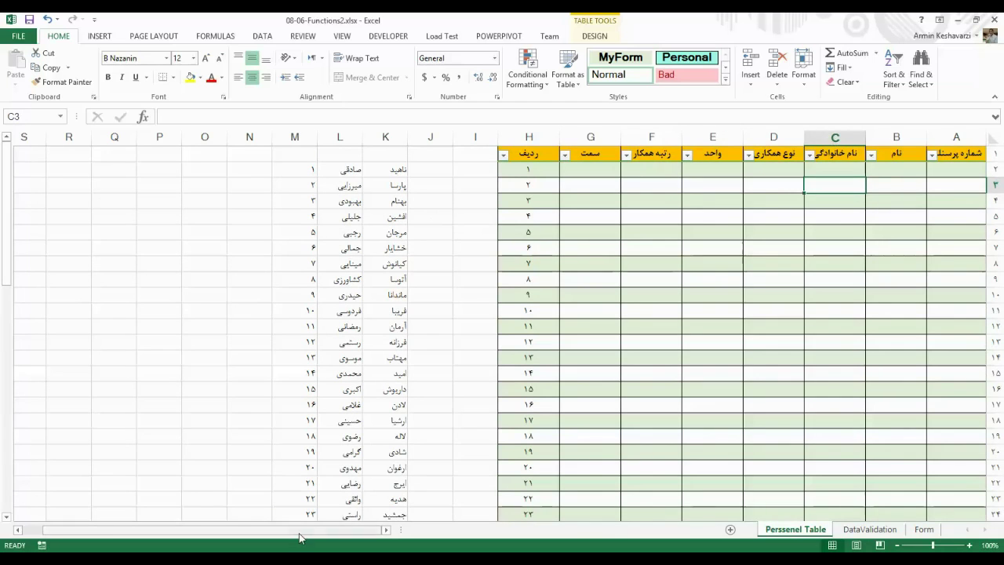
mouse_move(246, 555)
click(175, 494)
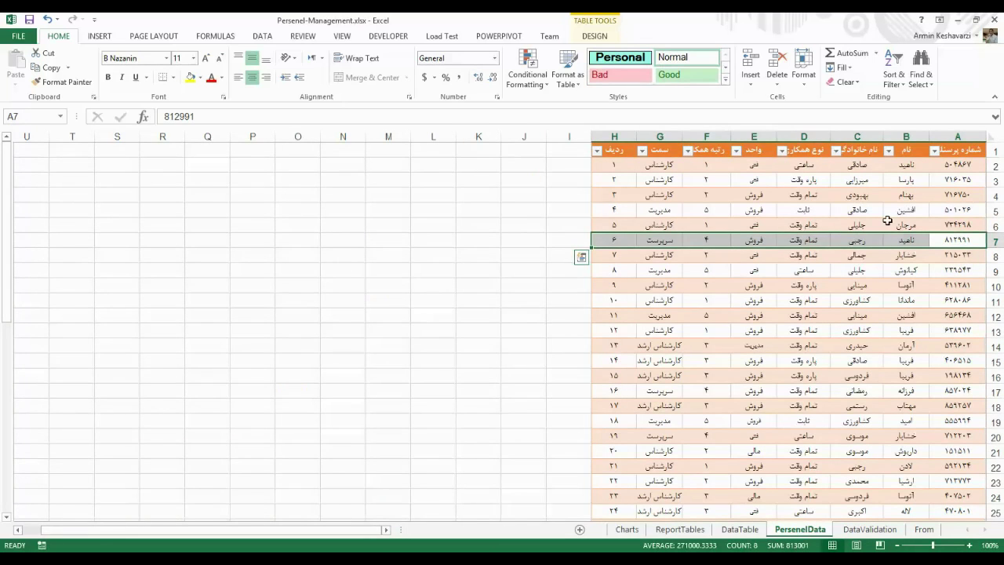
- Look over the PerselData table and the first employee's fields in B2 through H2
drag(963, 151, 602, 524)
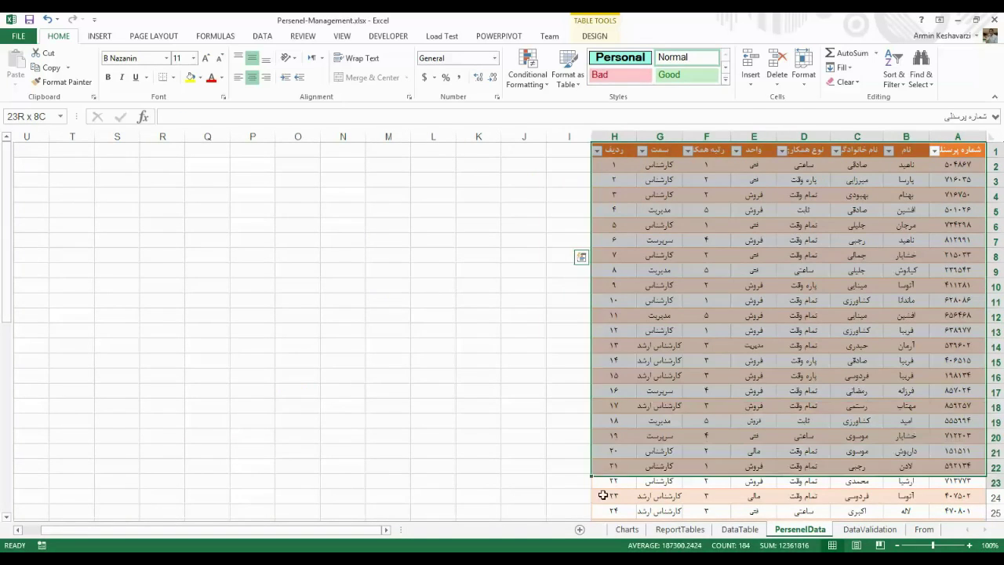
mouse_move(602, 524)
mouse_down()
mouse_move(627, 531)
mouse_move(726, 90)
mouse_up()
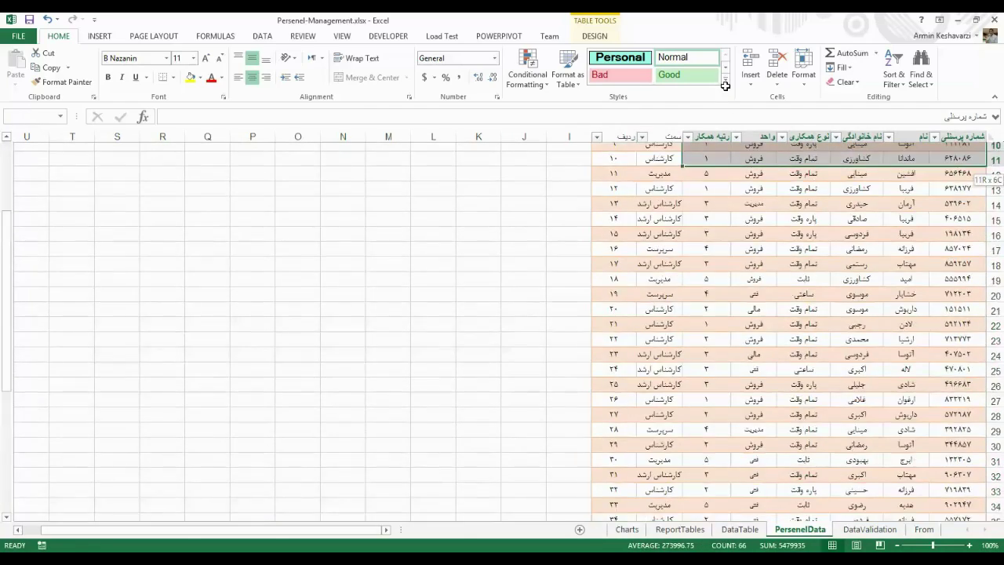
click(965, 163)
click(906, 164)
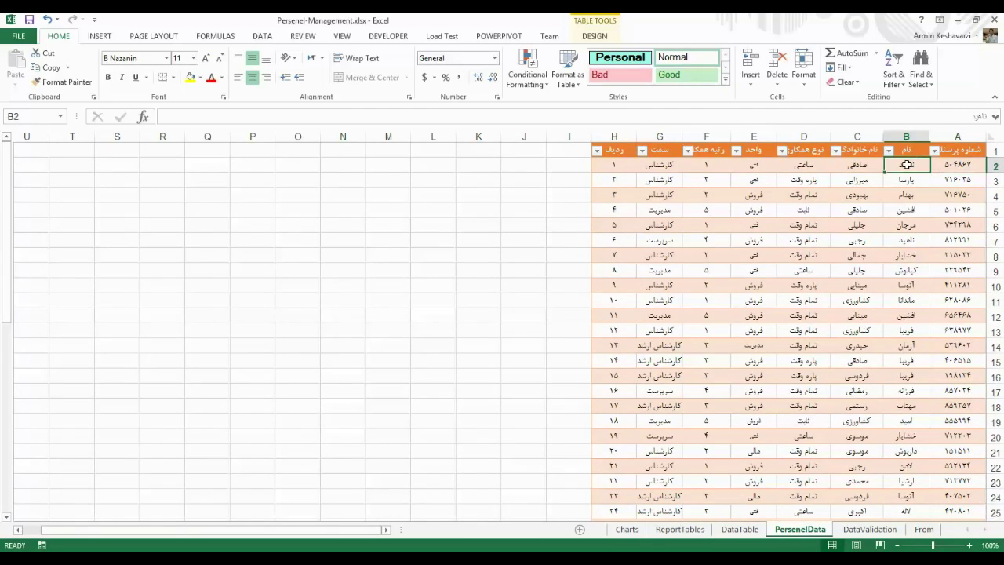
click(862, 165)
click(803, 164)
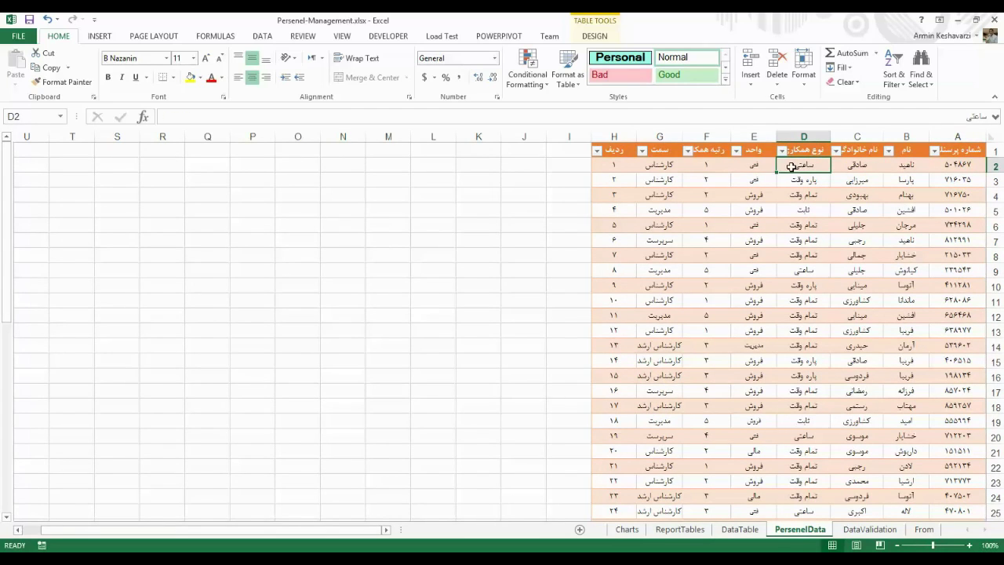
click(752, 163)
click(686, 166)
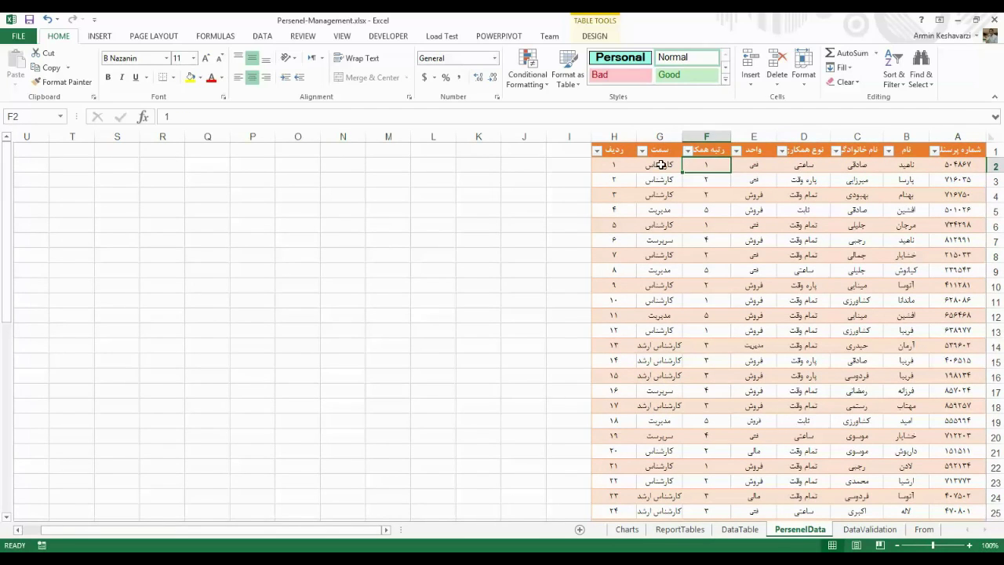
click(661, 165)
click(620, 161)
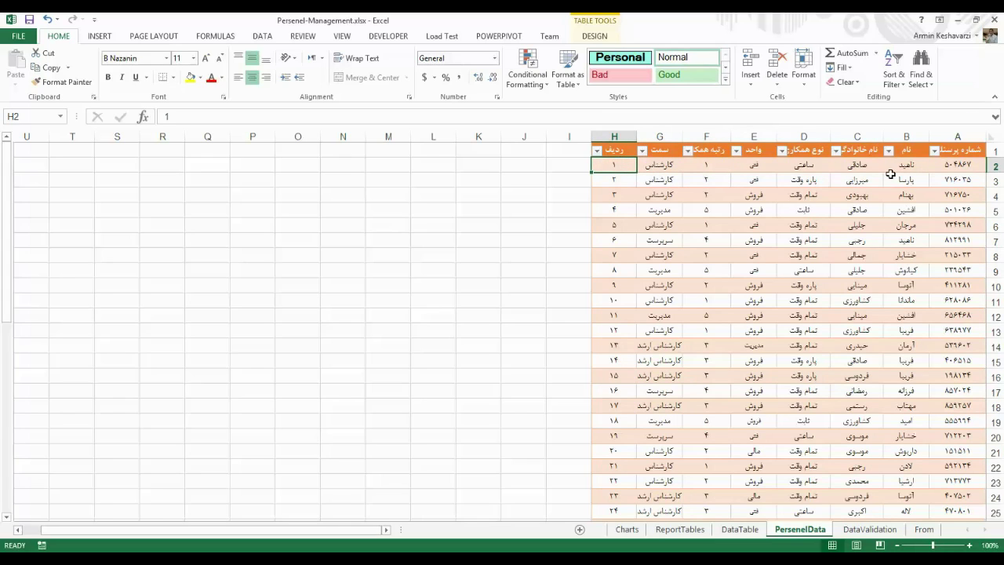
- Copy the employment-type entries D2:D51
click(803, 163)
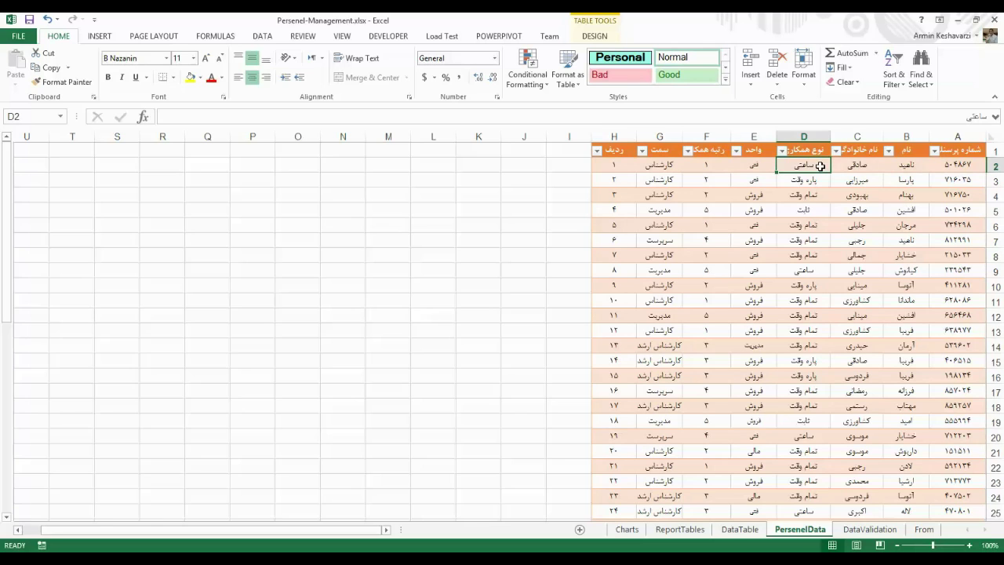
key(ctrl+shift+Down)
key(ctrl+c)
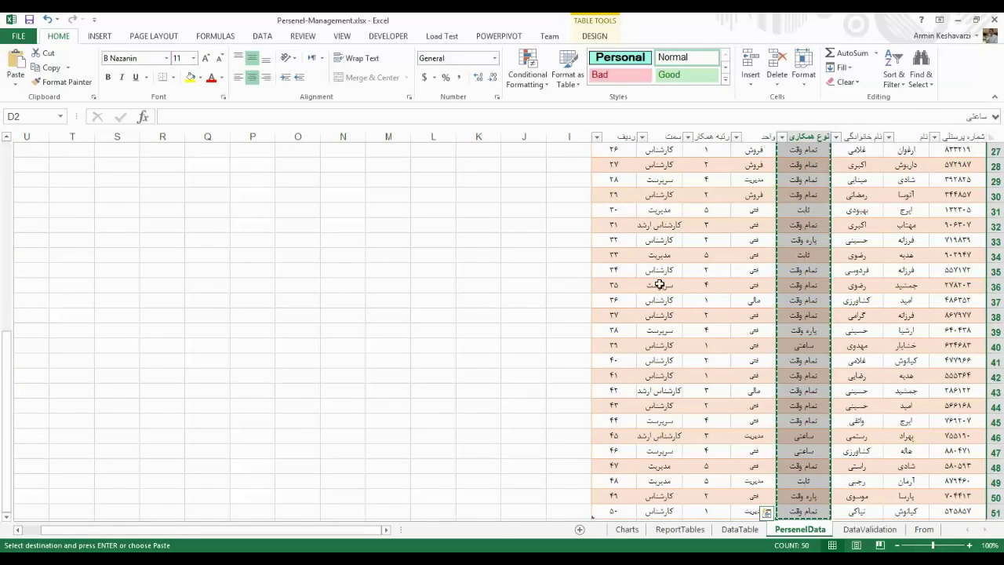
- Clear the numbers from column M in 08-06-Functions2
click(279, 524)
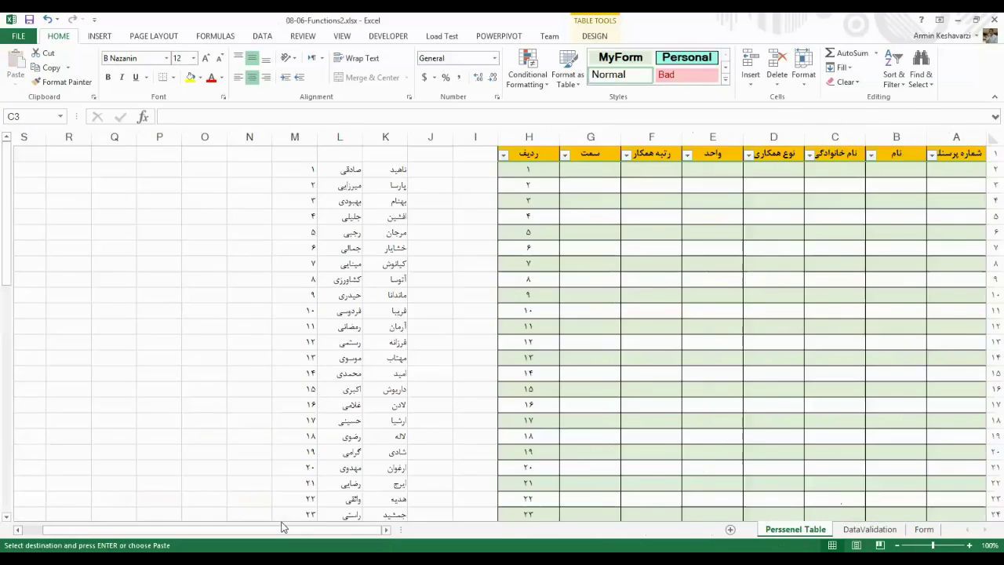
mouse_move(284, 171)
mouse_down()
mouse_move(295, 490)
mouse_move(306, 477)
mouse_up()
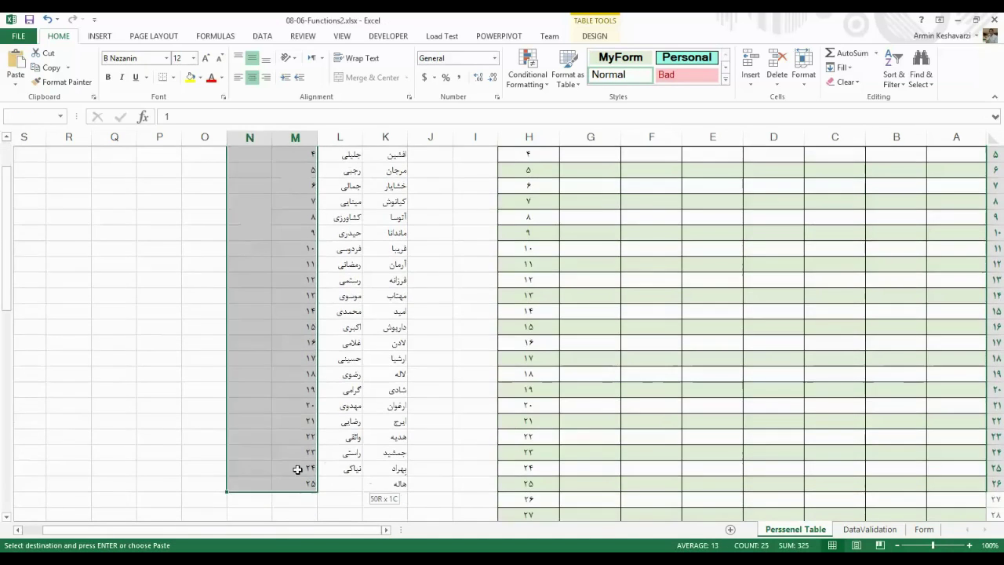
key(ctrl+z)
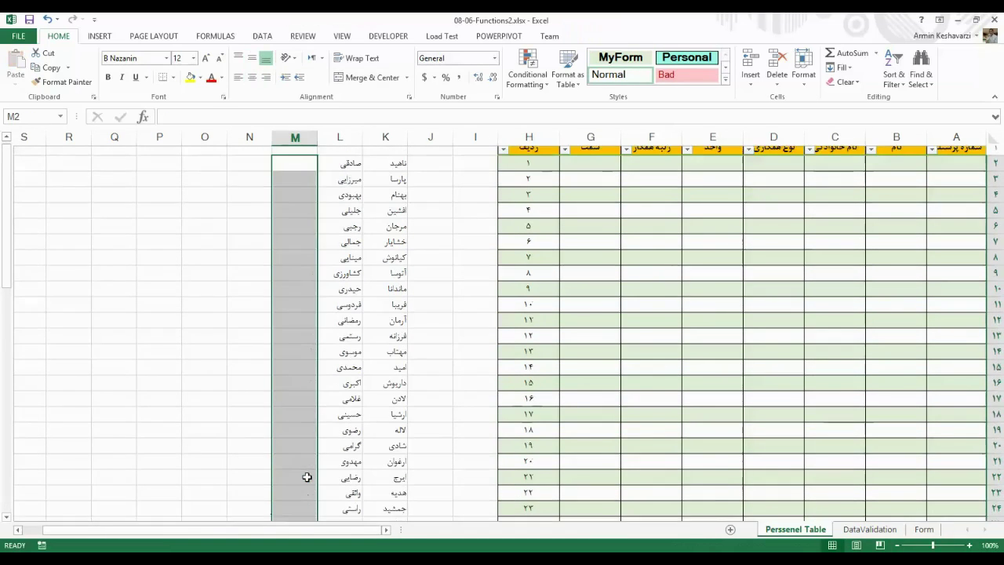
- Recopy the employment types from Persenel-Management and return to 08-06-Functions2
click(197, 518)
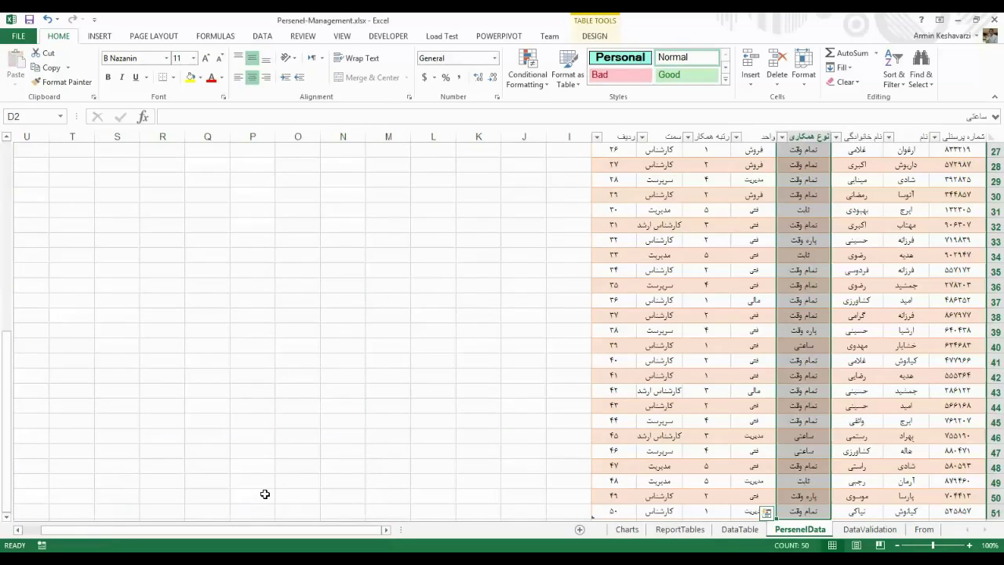
key(ctrl+c)
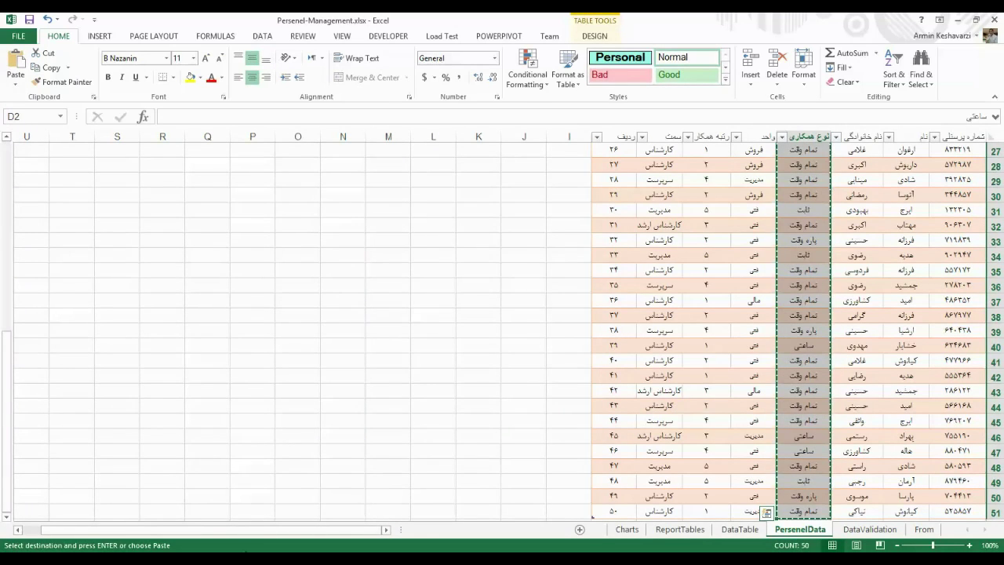
click(287, 526)
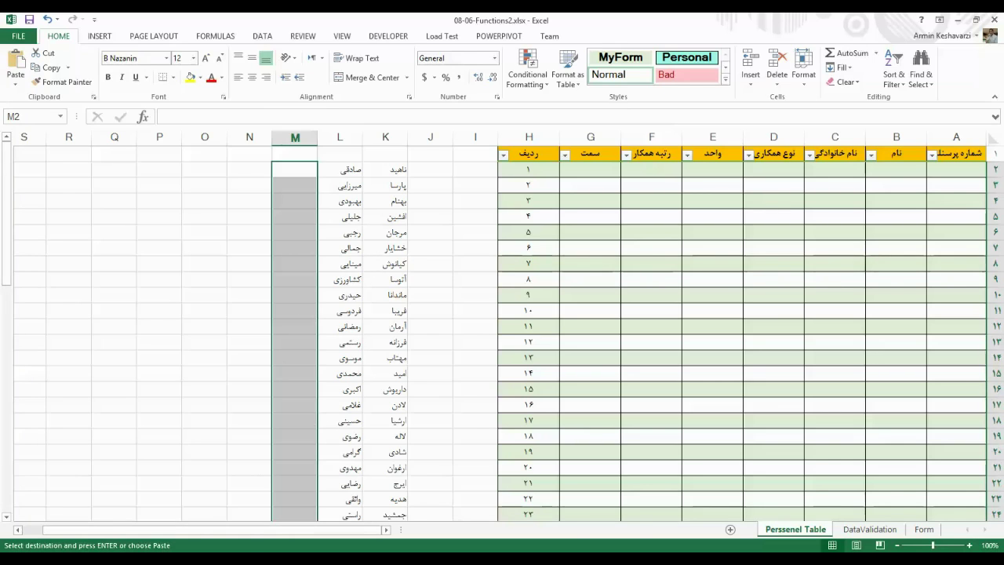
mouse_move(189, 529)
click(188, 509)
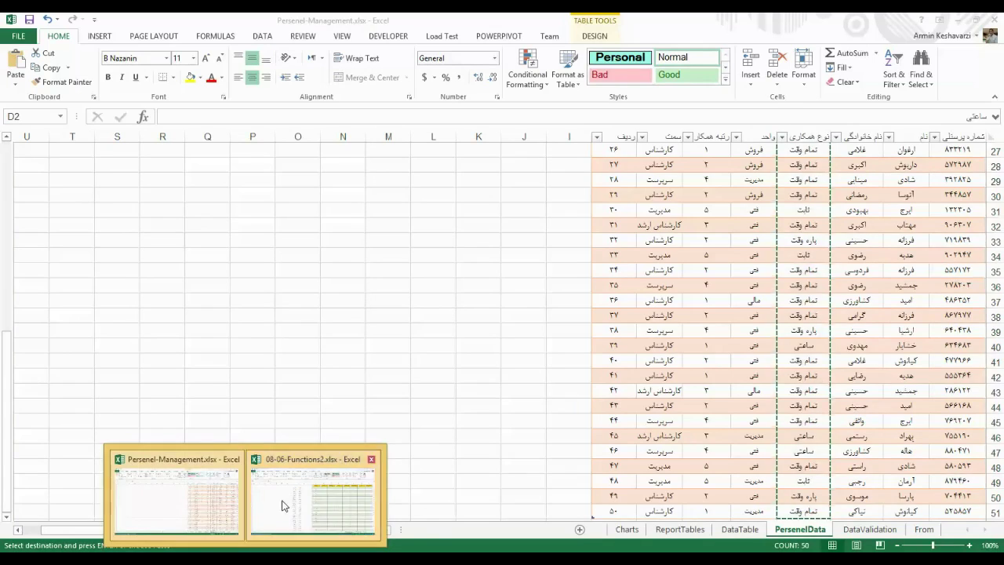
click(284, 506)
- Paste the employment types at M2 as plain values, without the source colours
click(297, 172)
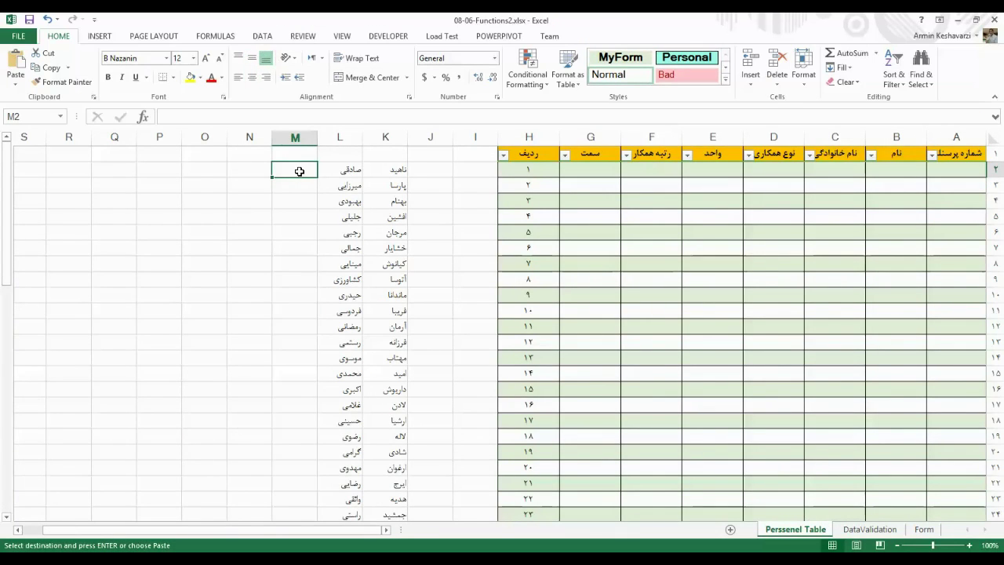
key(ctrl+v)
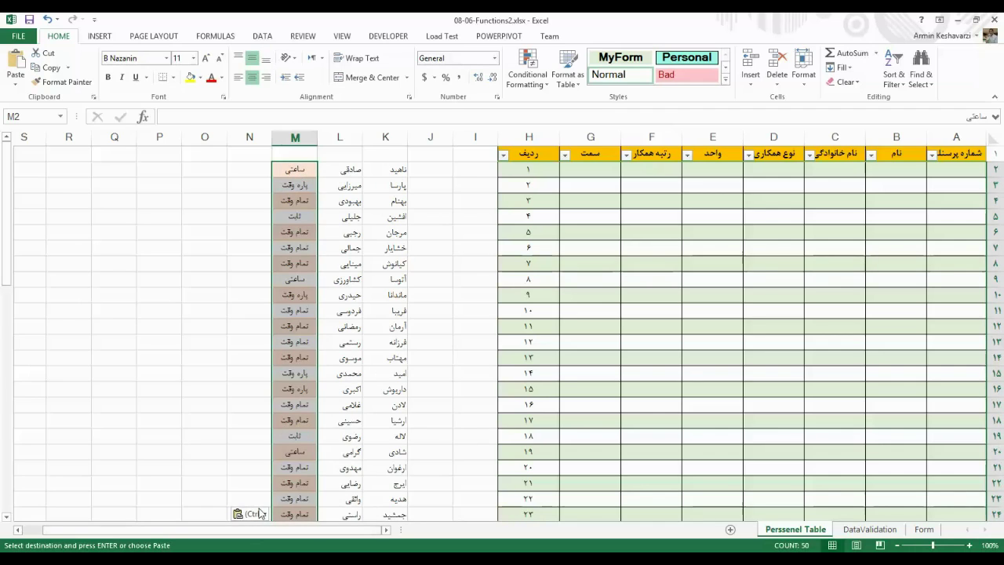
click(260, 512)
click(242, 462)
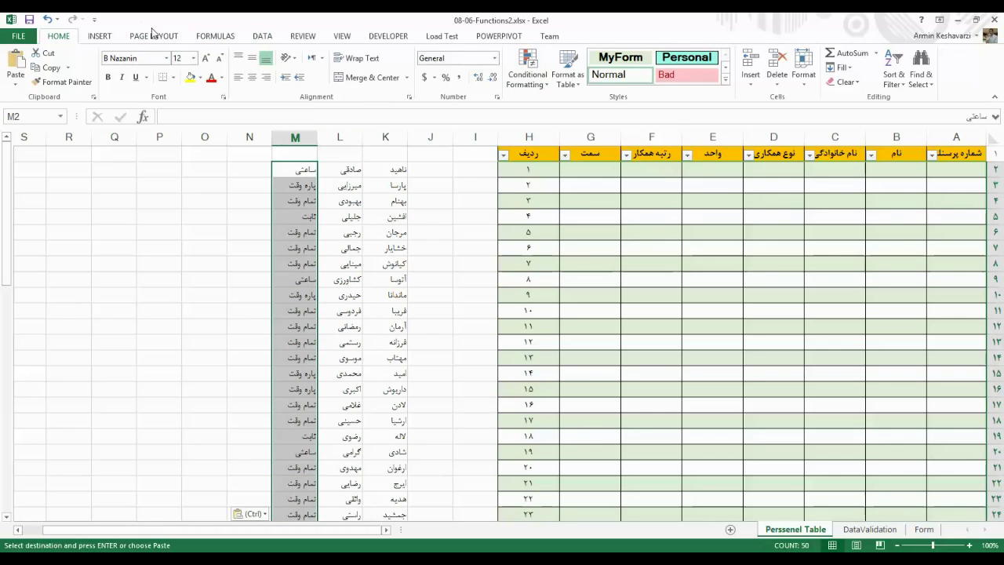
- Remove duplicates from column M only, then select the four remaining employment types in M2:M5
click(262, 36)
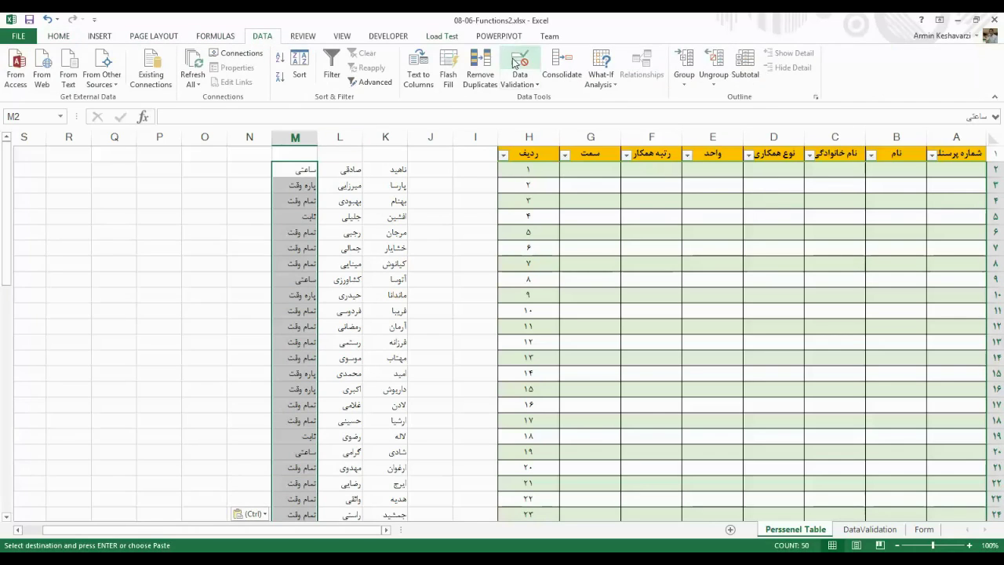
click(480, 70)
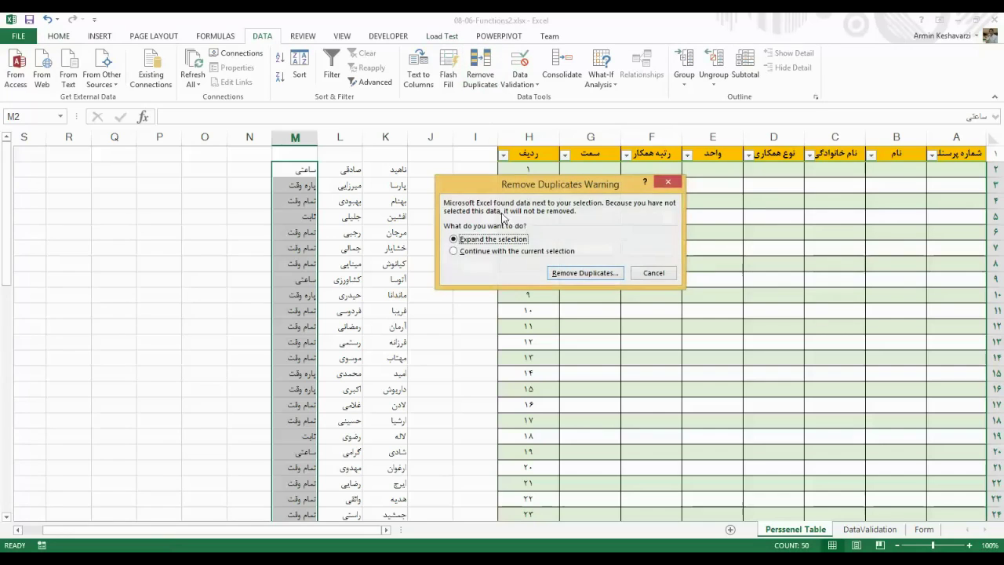
click(488, 251)
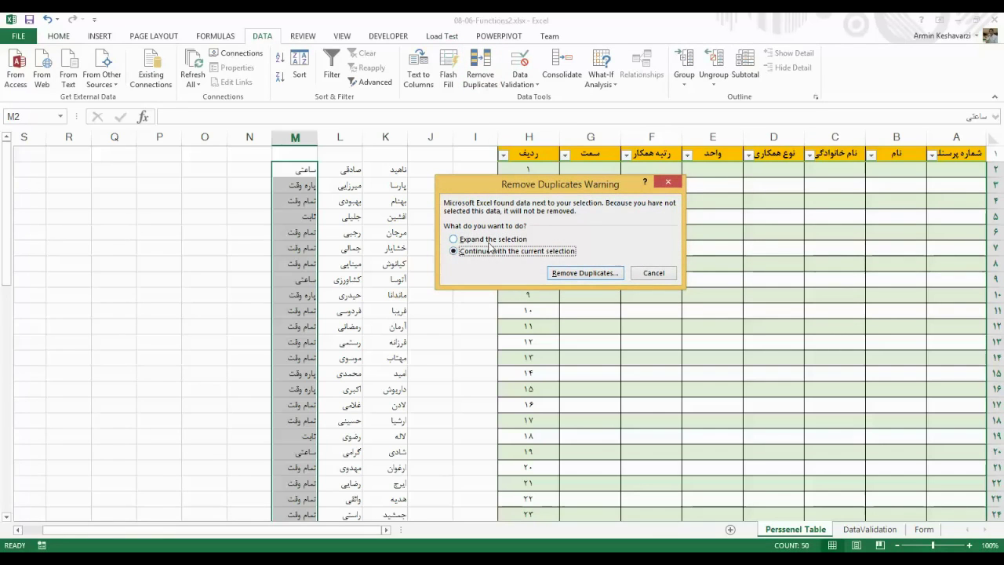
click(584, 273)
click(617, 312)
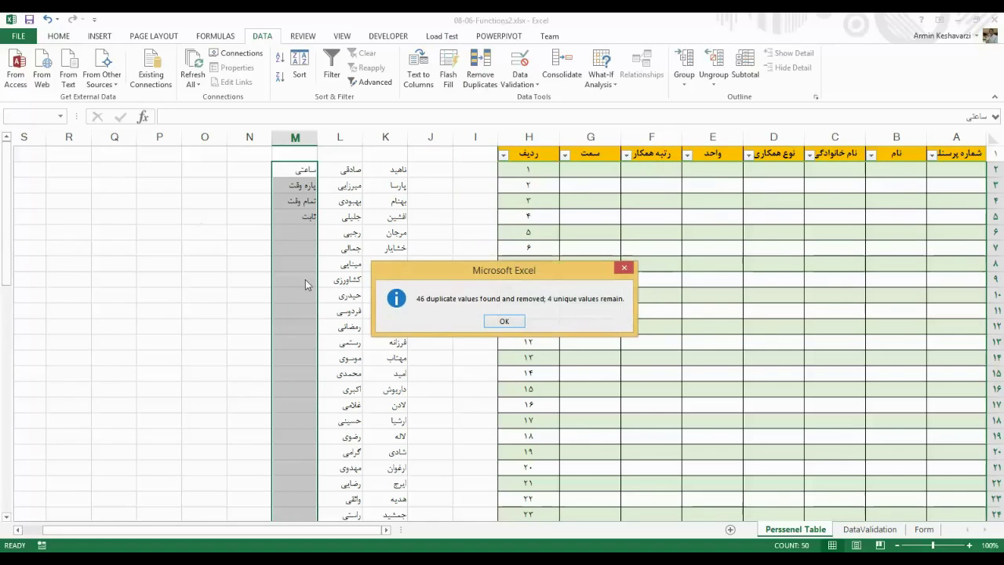
click(494, 321)
drag(303, 171, 304, 214)
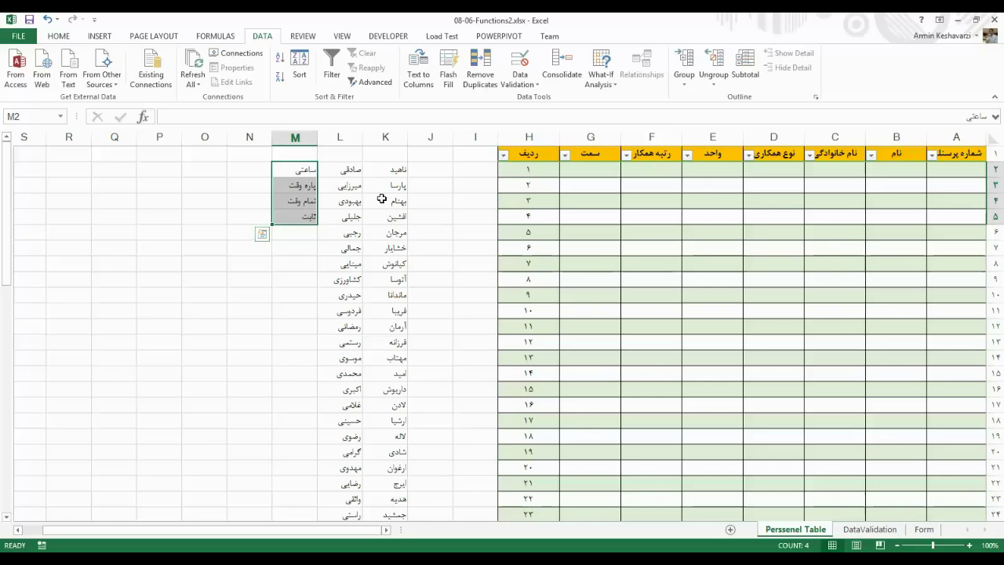
- Select cells across the table and columns K and L, ending on the unique values M2:M5
click(954, 159)
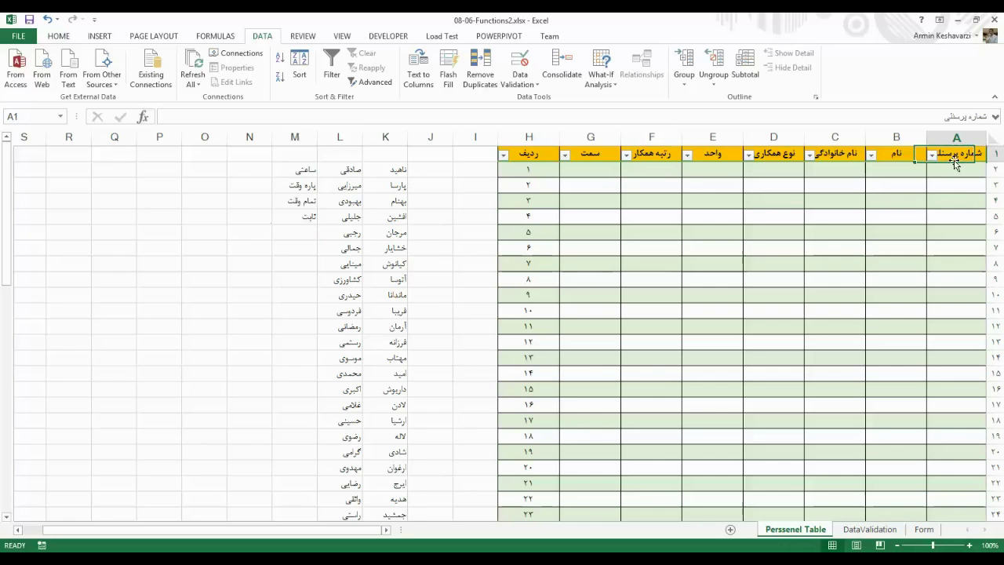
click(930, 165)
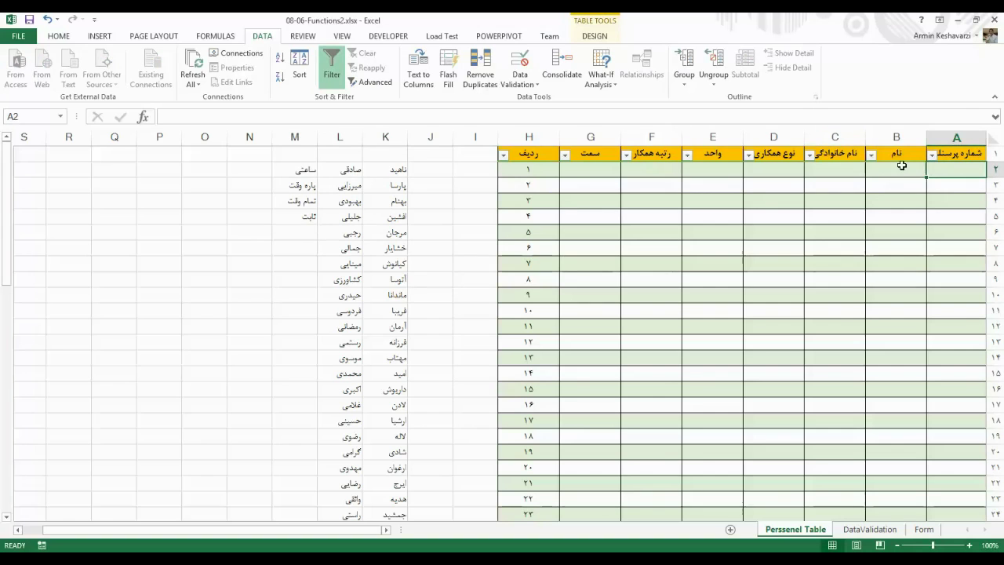
click(902, 165)
mouse_move(396, 168)
mouse_down()
mouse_move(376, 527)
mouse_move(400, 480)
mouse_up()
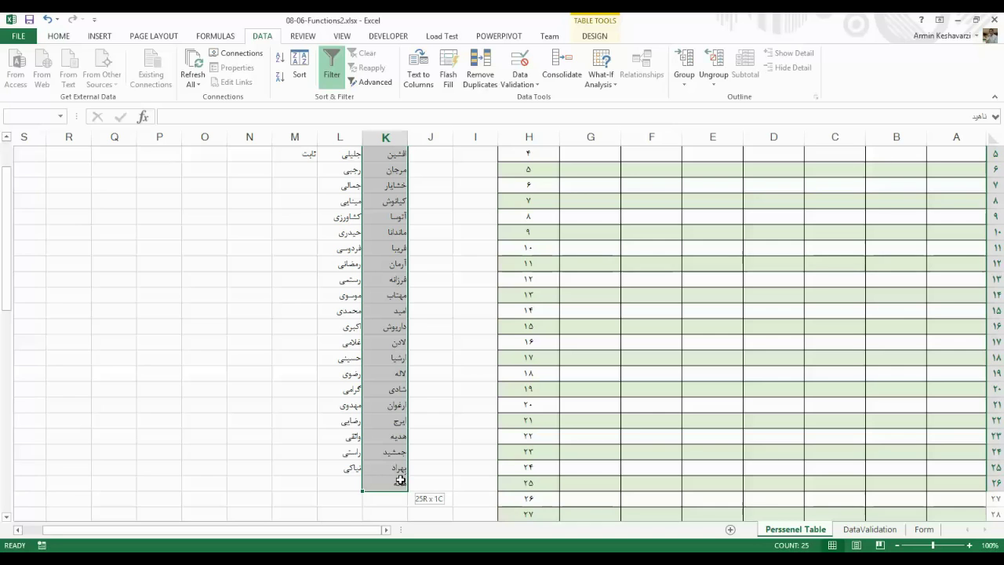
drag(400, 481, 397, 181)
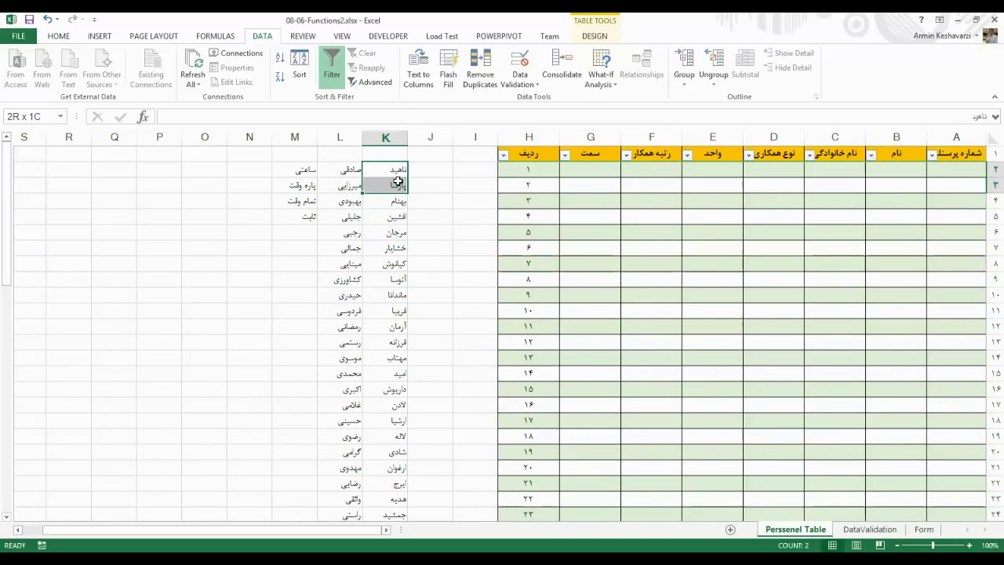
drag(397, 181, 398, 467)
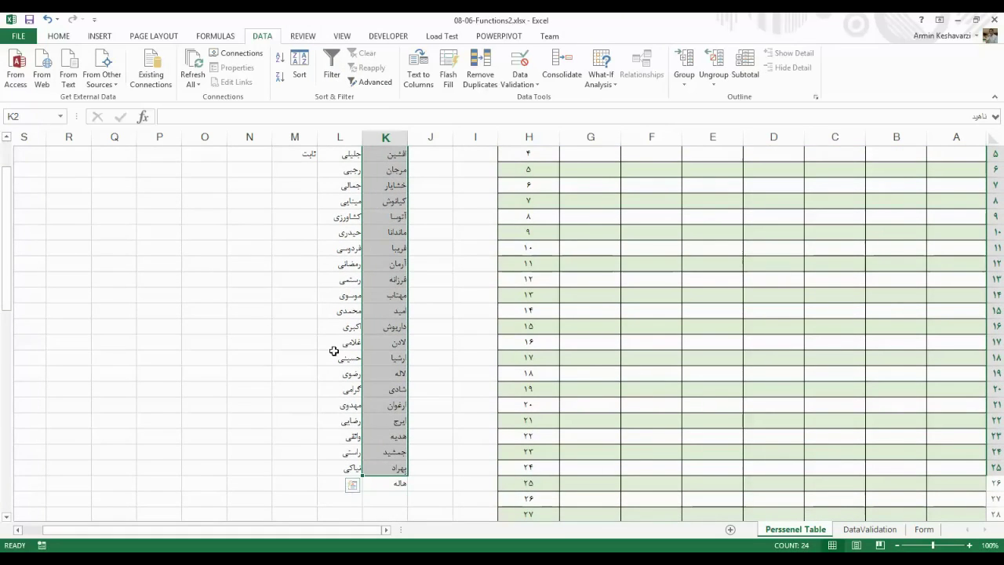
drag(334, 350, 324, 400)
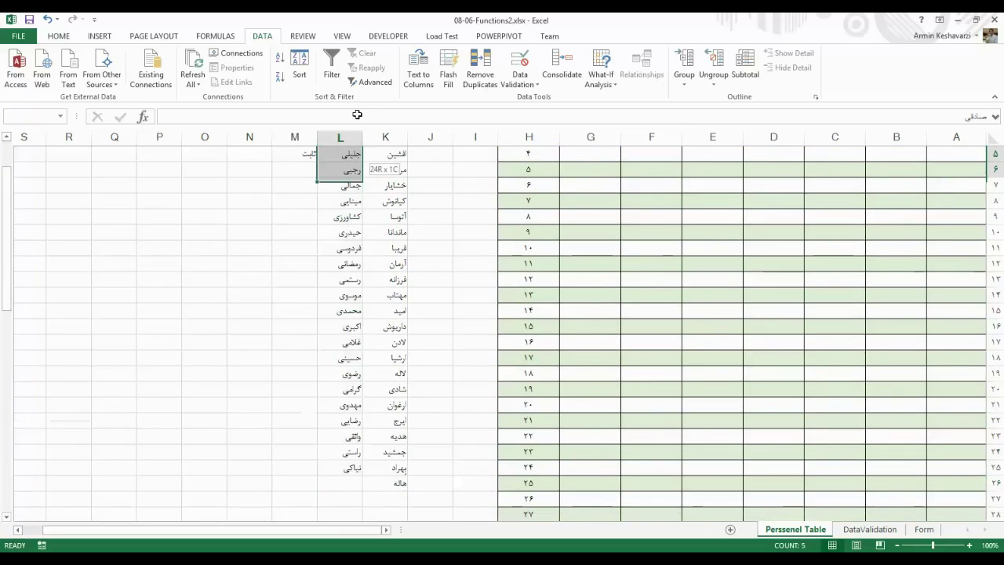
mouse_move(323, 400)
mouse_down()
mouse_move(357, 106)
mouse_move(293, 168)
mouse_move(305, 222)
mouse_up()
click(304, 222)
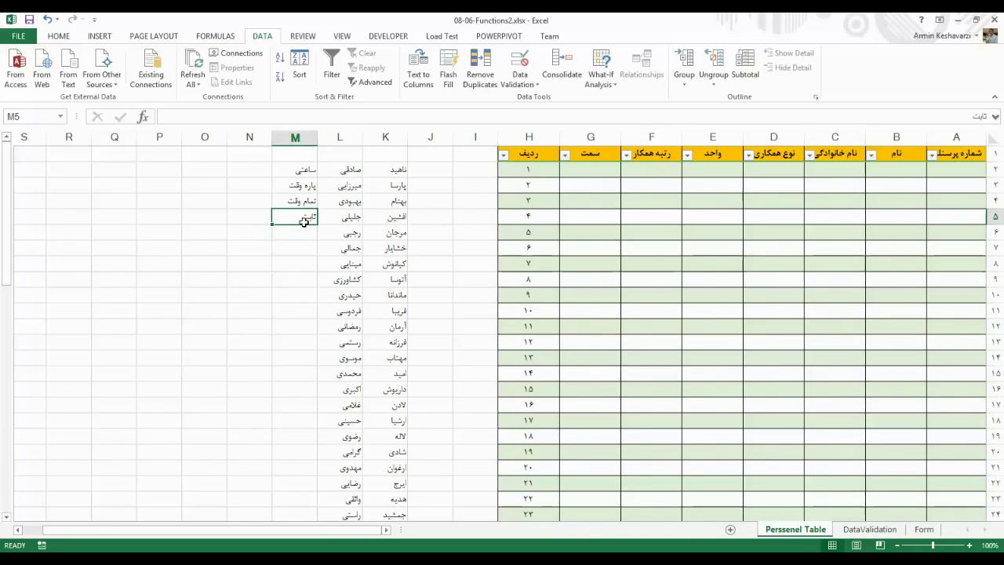
drag(308, 171, 307, 222)
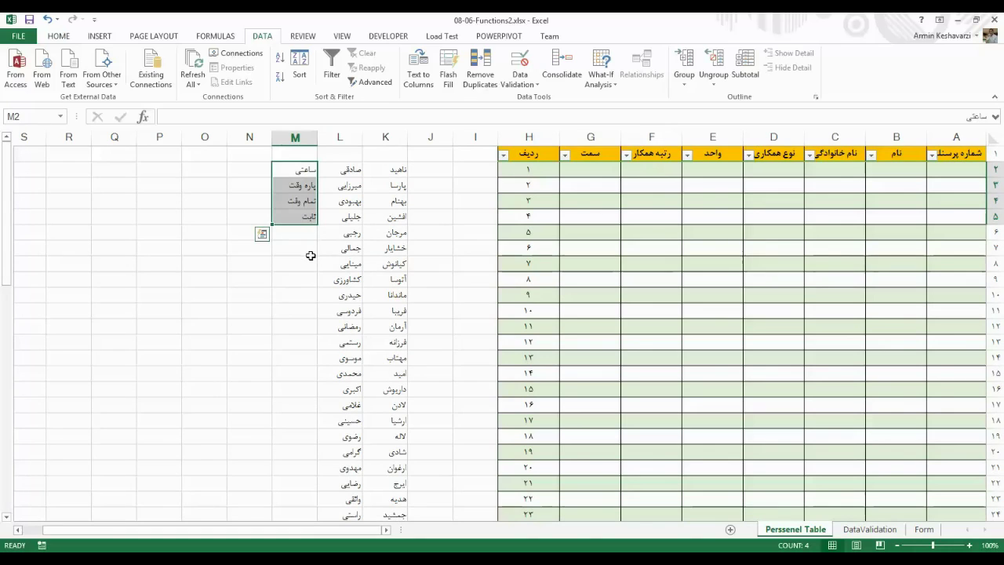
- Pick N2 for the next list, then select the unit column in Persenel-Management
click(261, 166)
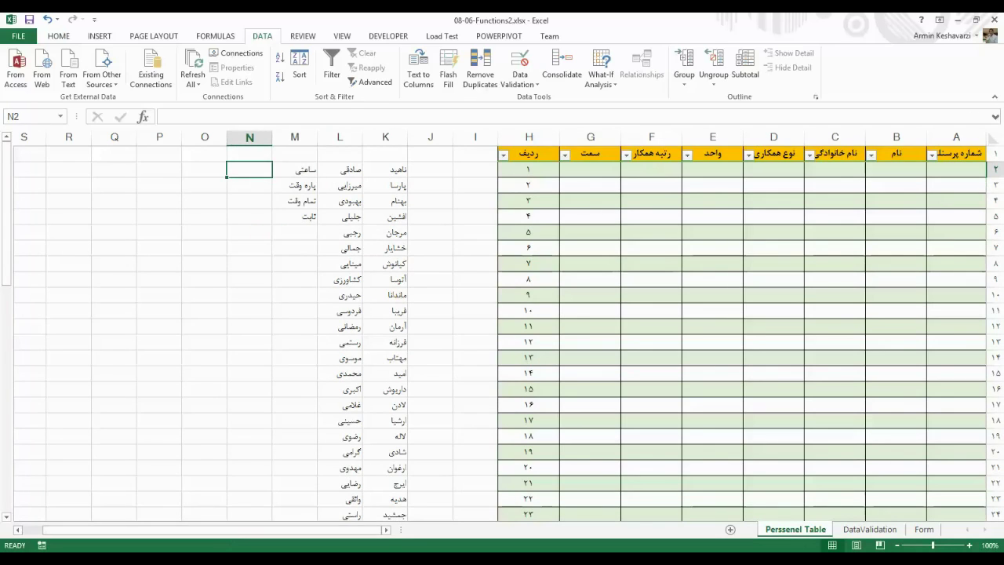
mouse_move(262, 544)
click(231, 511)
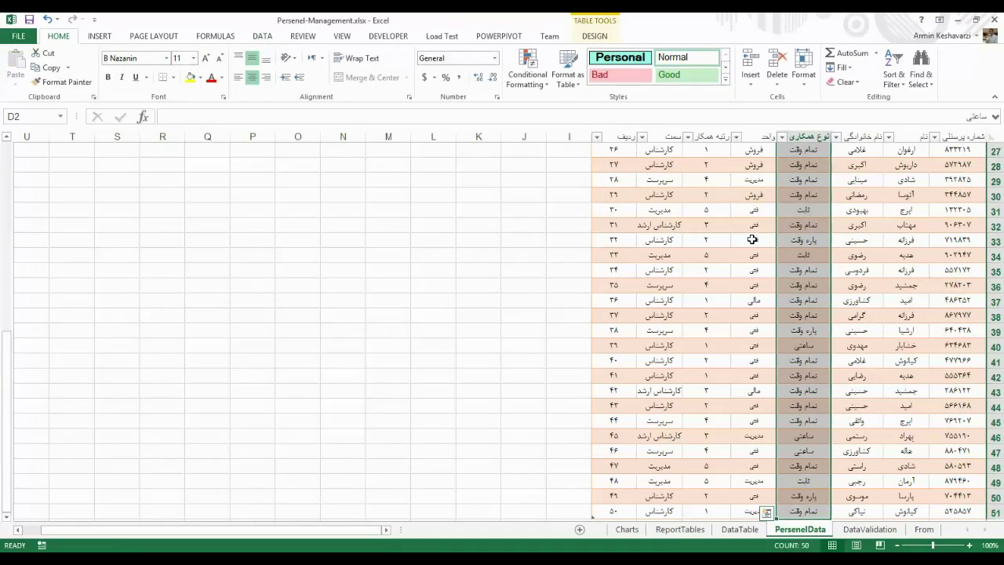
scroll(751, 227, up, 5)
drag(751, 204, 756, 150)
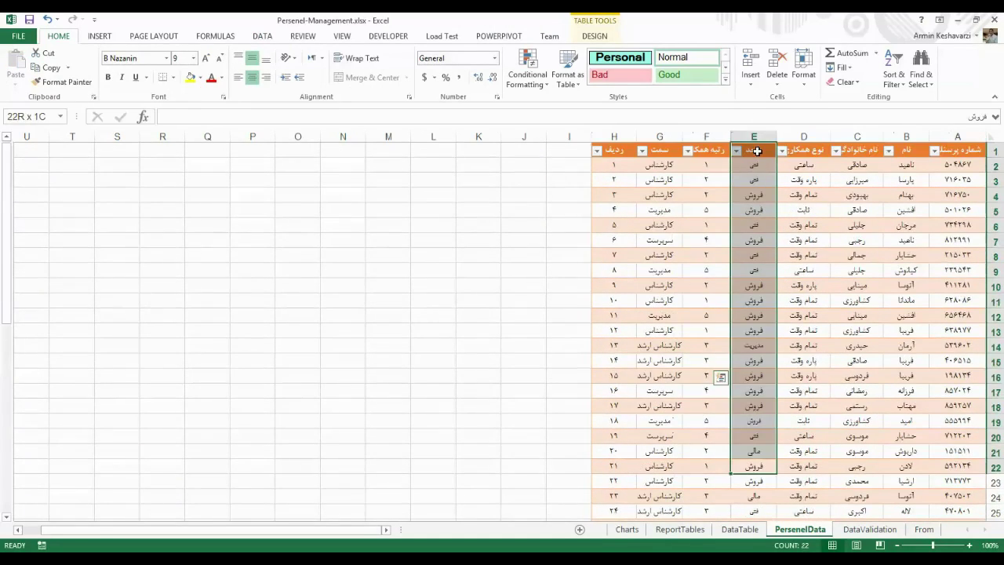
- Copy the unit values E2:E51 and paste them at N2 of 08-06-Functions2 as values only
click(756, 162)
key(ctrl+shift+Down)
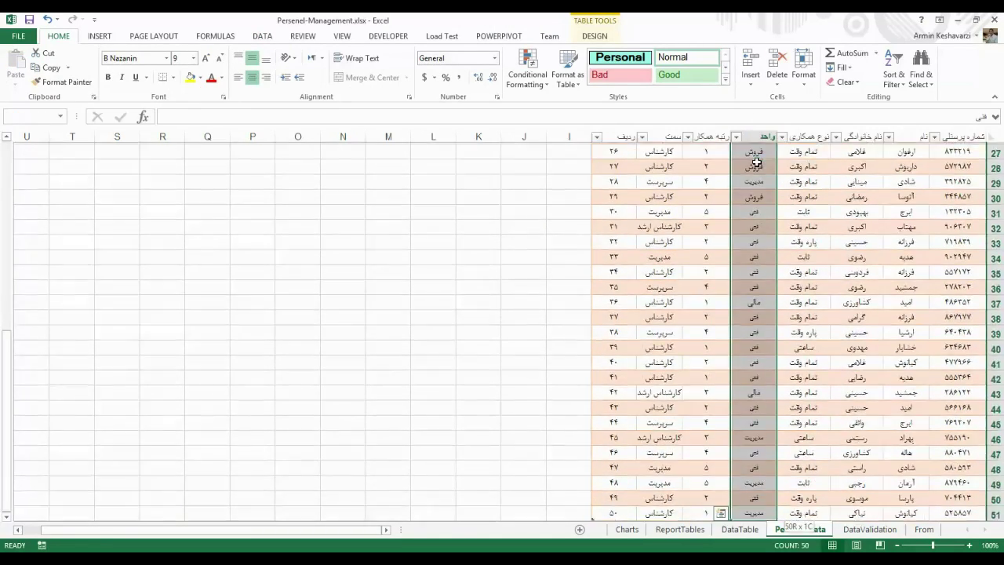
key(ctrl+c)
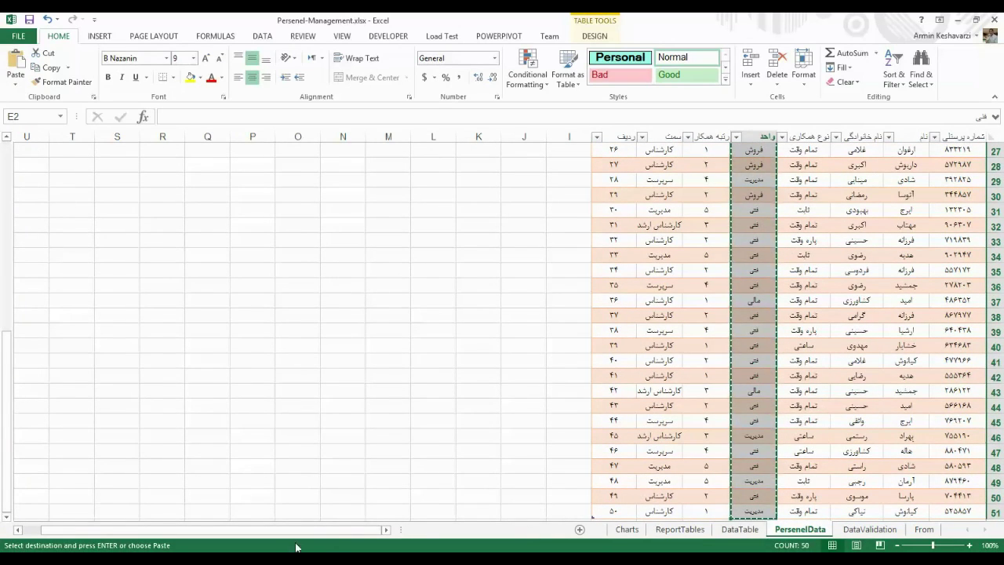
click(296, 512)
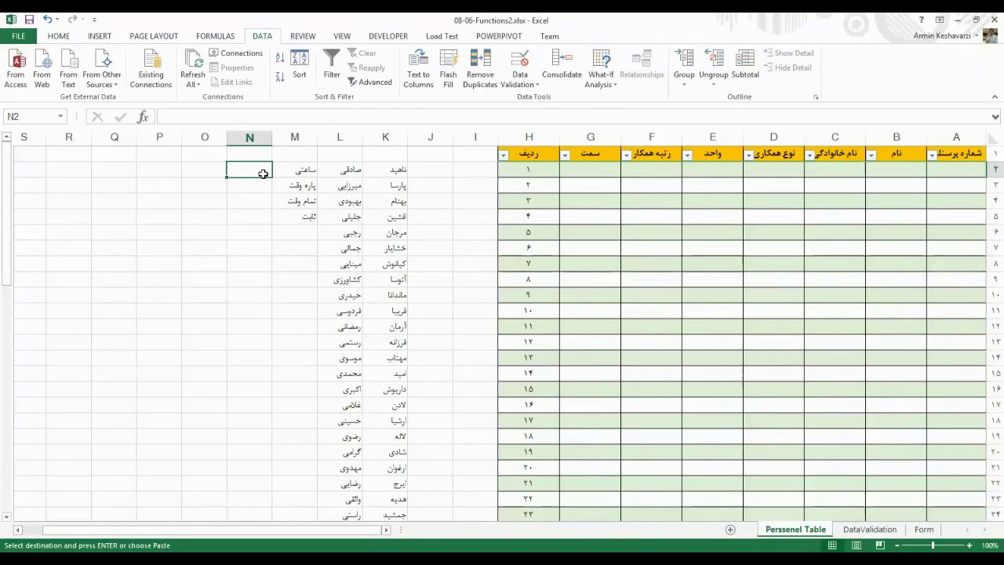
key(ctrl+v)
click(211, 514)
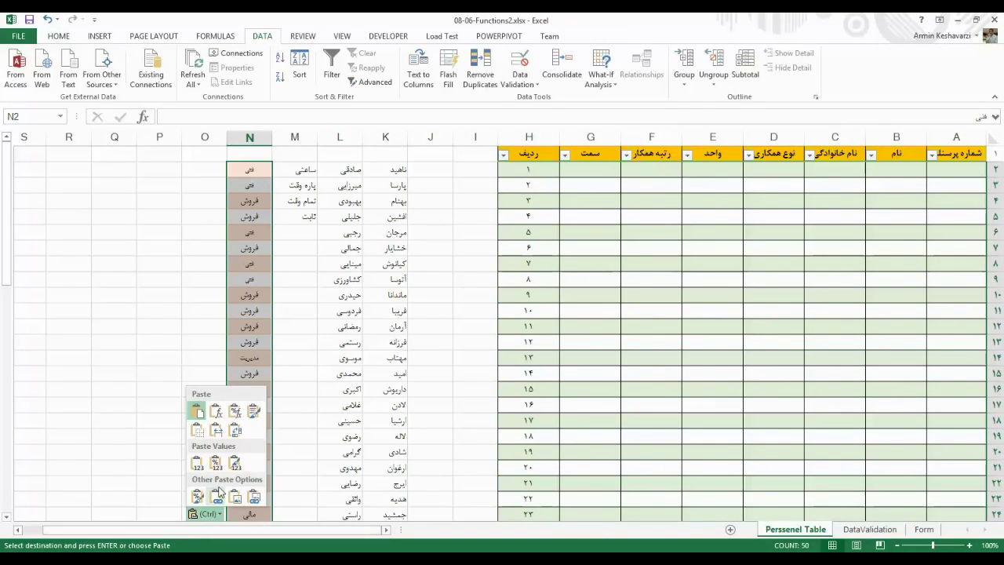
click(194, 462)
- Remove duplicates from column N only, leaving the four unique unit names
click(480, 72)
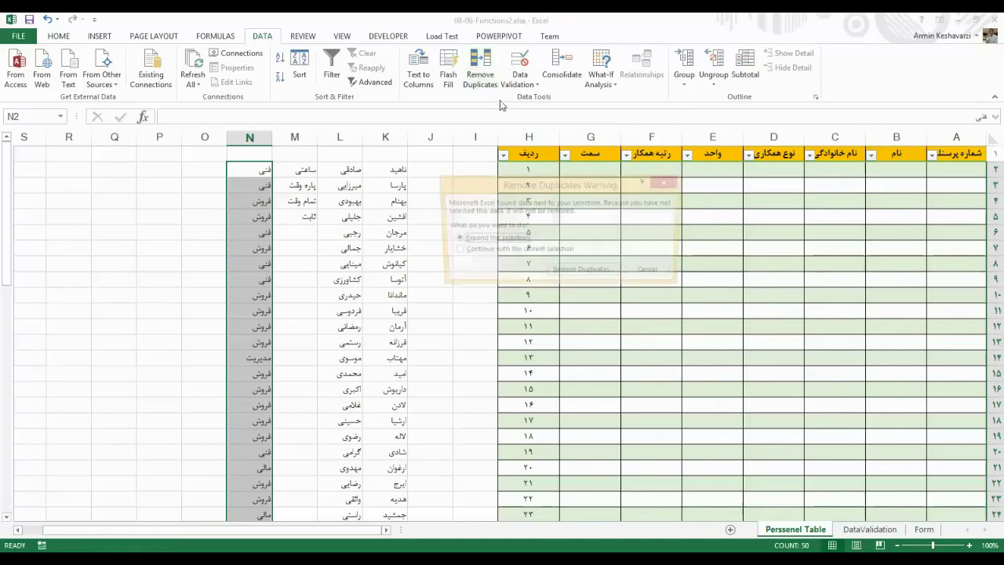
click(500, 251)
click(603, 276)
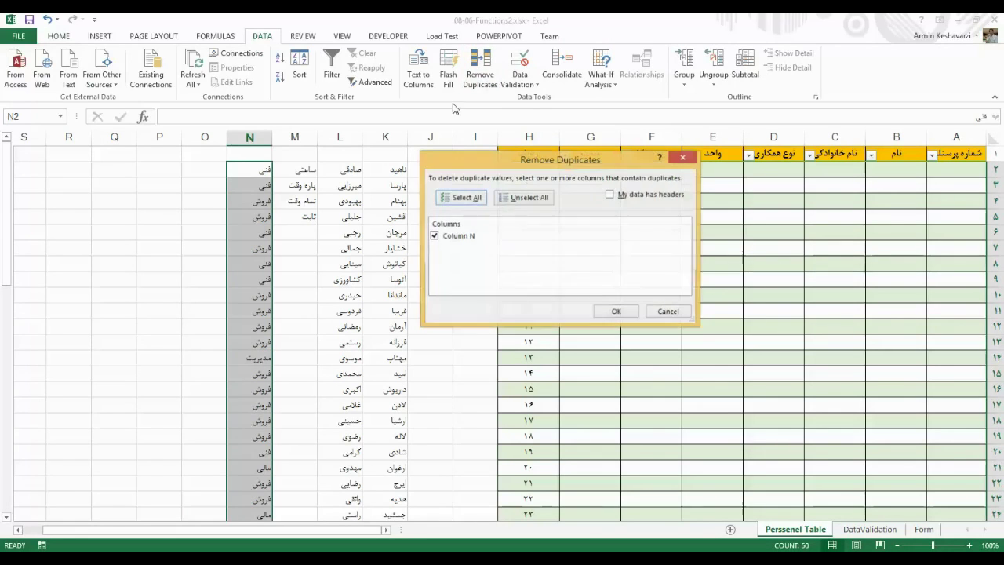
click(624, 314)
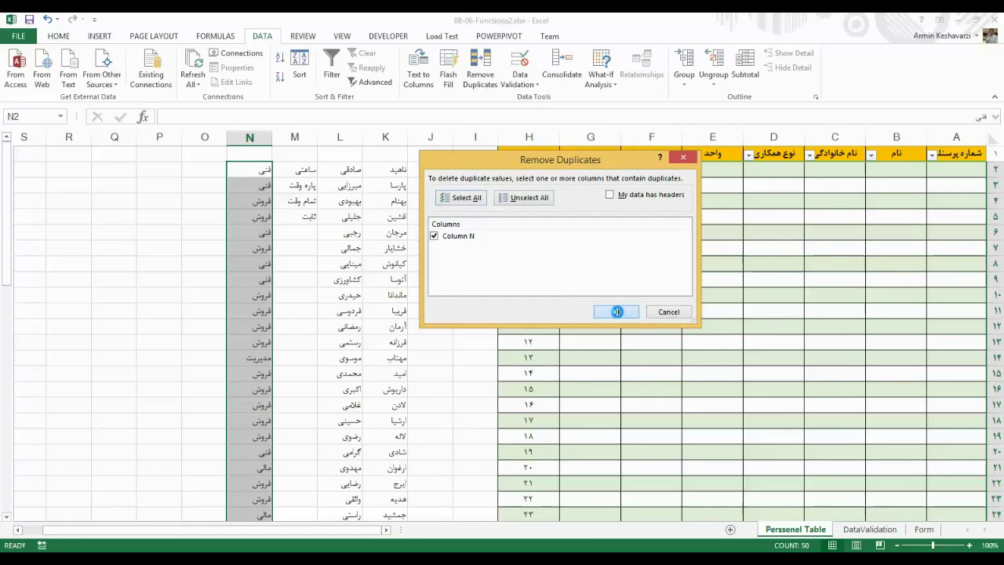
click(507, 321)
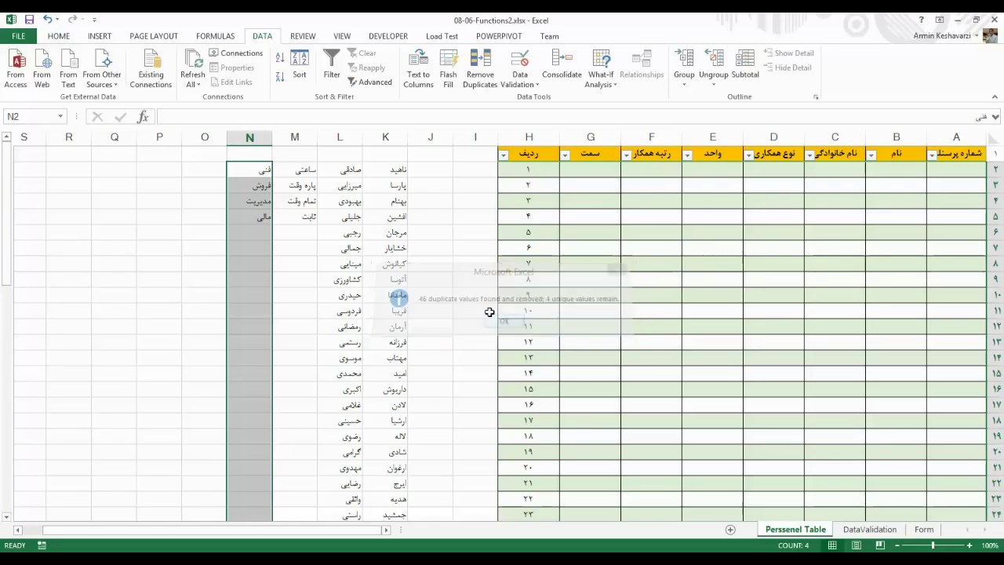
- Return to Persenel-Management's PerselData table and select a range near the position column
mouse_move(196, 557)
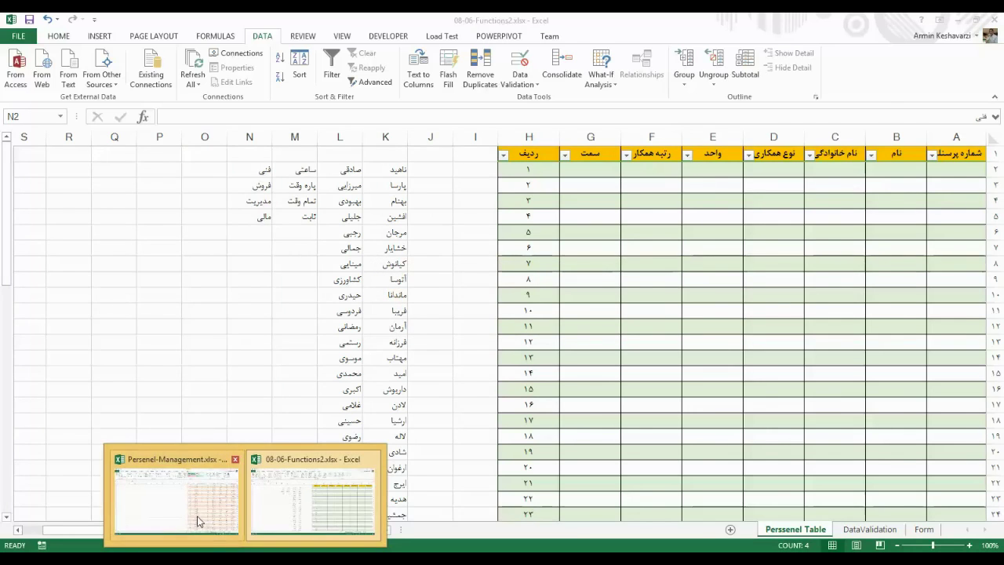
click(201, 519)
scroll(700, 215, up, 4)
mouse_move(695, 264)
mouse_down()
mouse_move(686, 68)
mouse_move(661, 156)
mouse_up()
- Copy the position values from G2 down and paste them at O2 of 08-06-Functions2 as values only
click(667, 162)
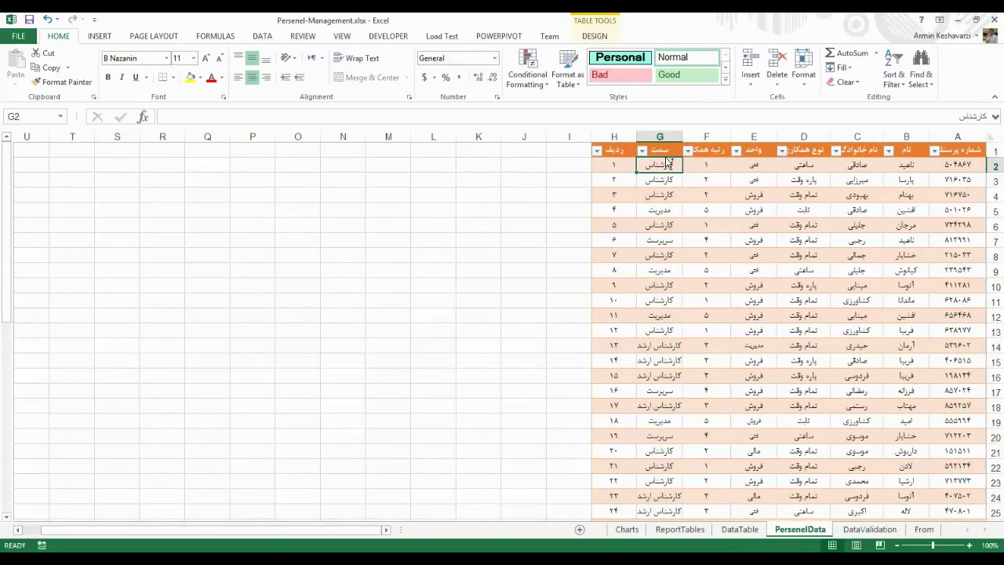
key(ctrl+shift+Down)
key(ctrl+c)
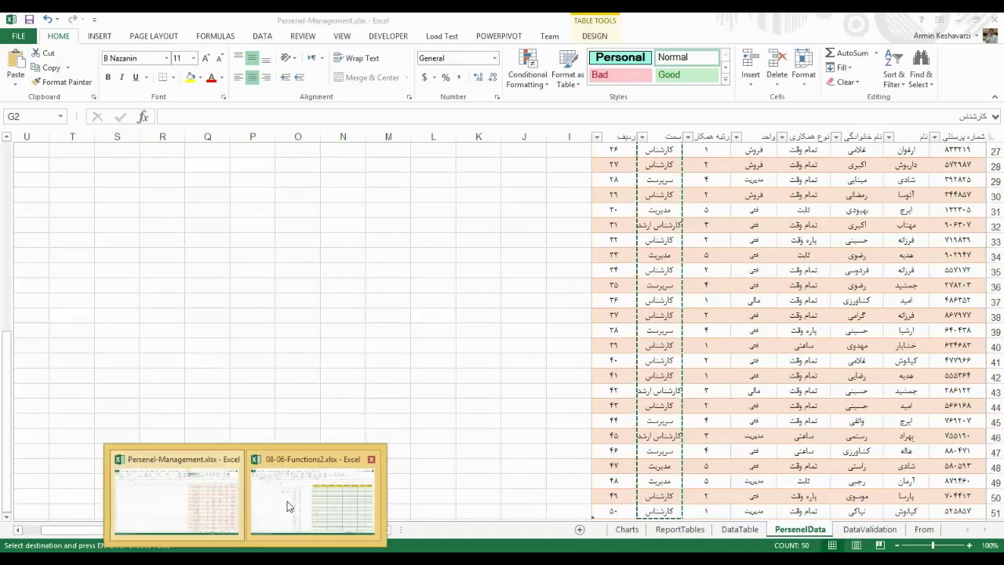
click(314, 498)
click(208, 171)
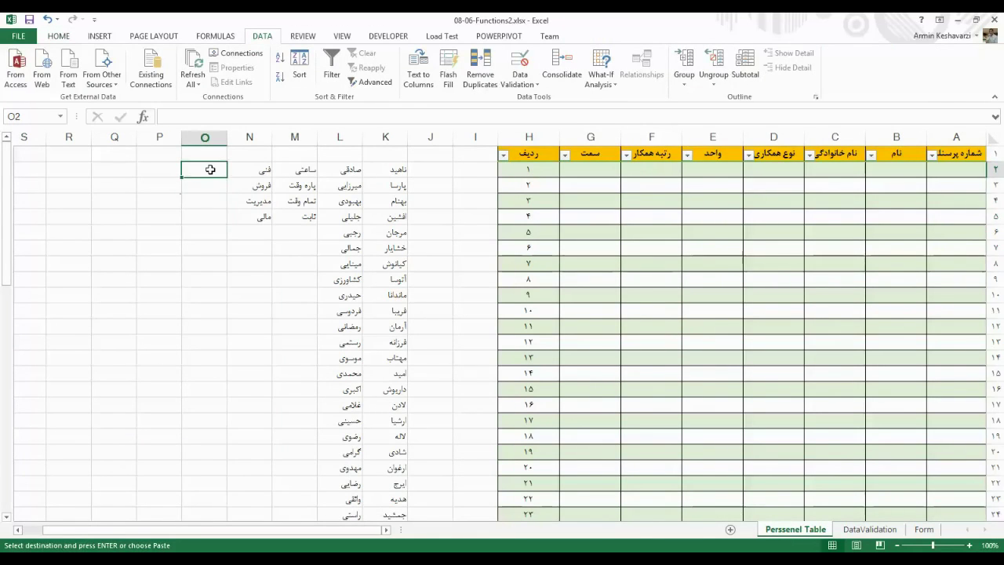
key(ctrl+v)
click(172, 515)
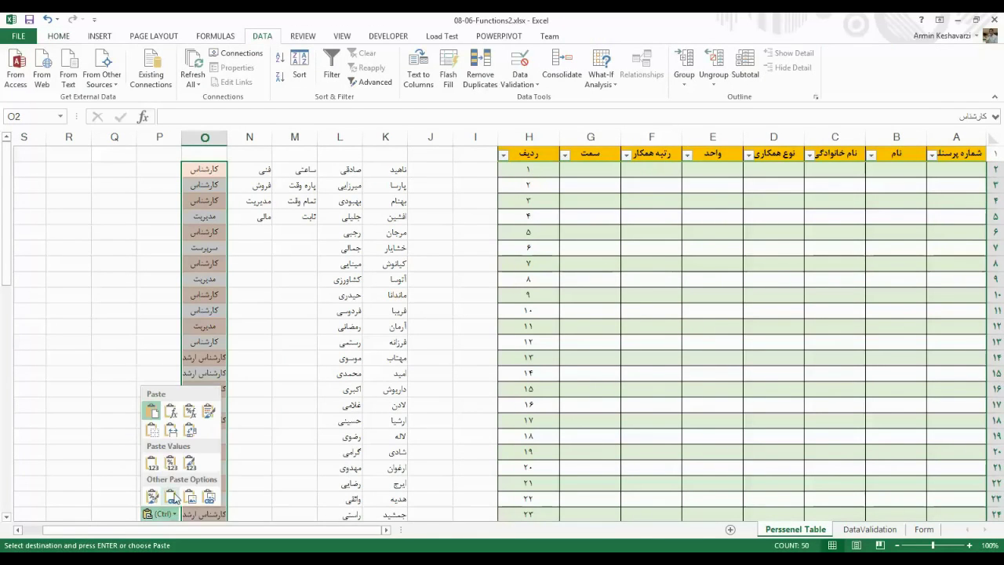
click(152, 462)
- Remove duplicate job titles from column O, leaving four unique positions
click(480, 69)
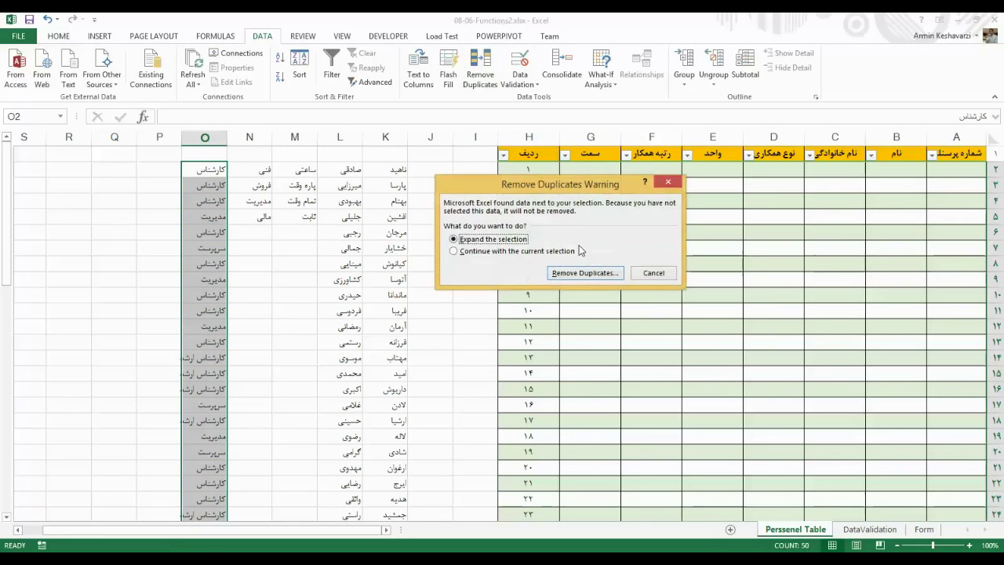
click(593, 275)
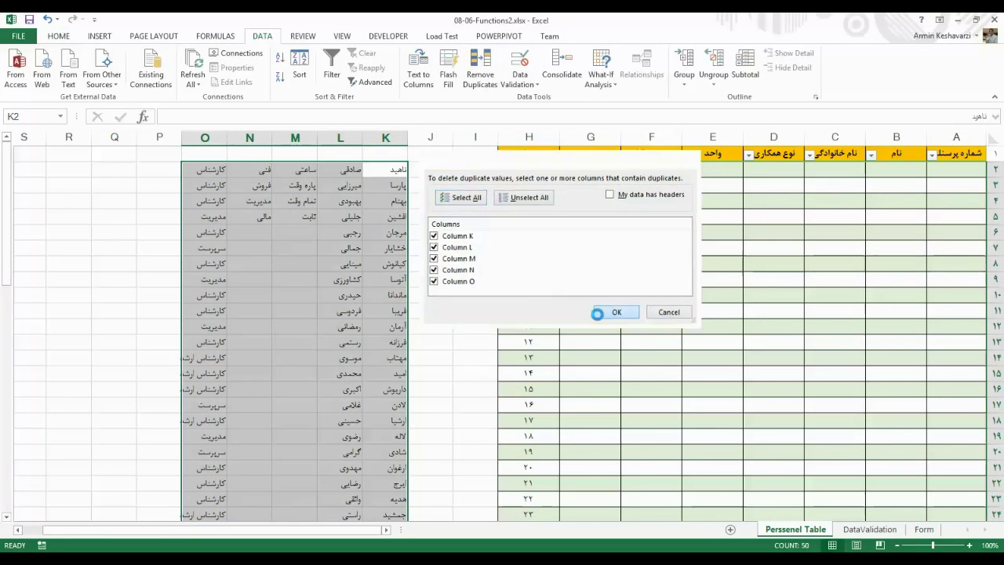
click(592, 314)
click(504, 321)
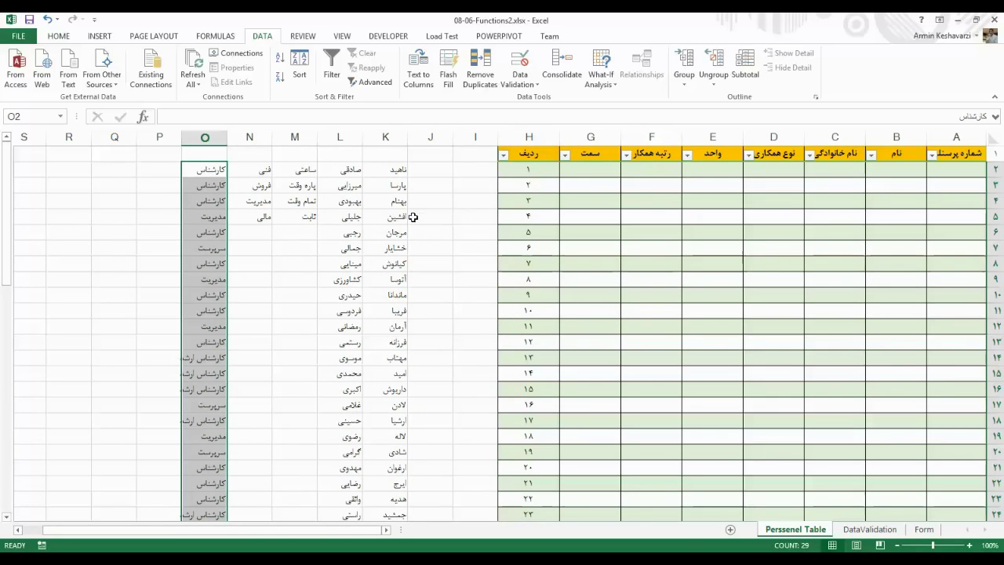
click(480, 69)
click(527, 252)
click(573, 276)
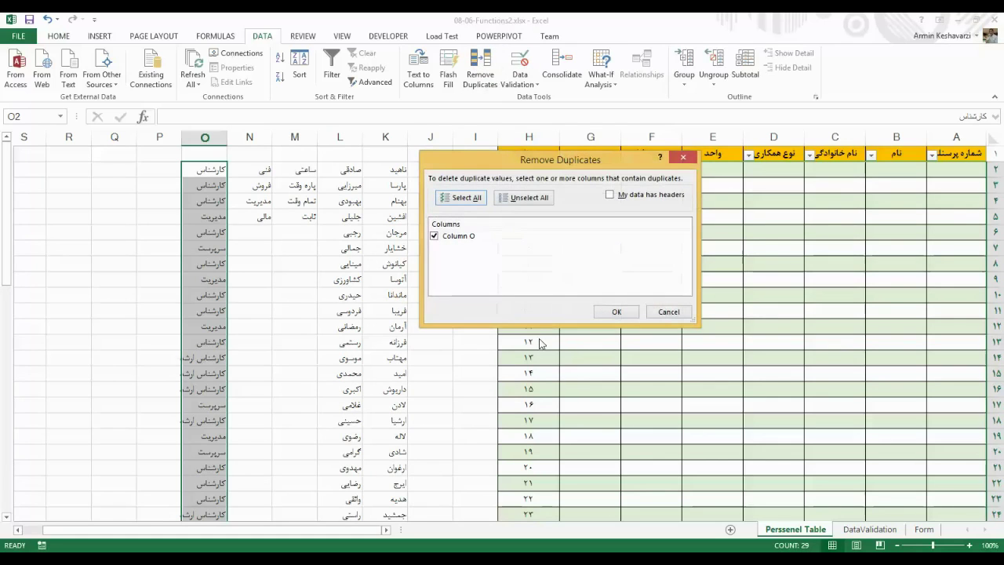
click(629, 312)
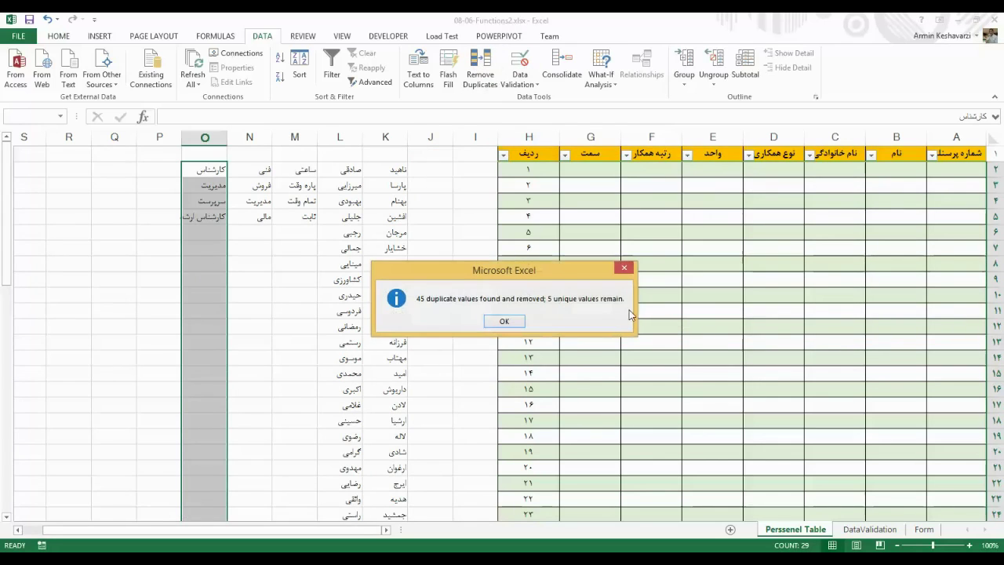
click(502, 319)
- Enter 1 and 2 in P2:P3 and fill the sequence down to 5 in P6
click(287, 287)
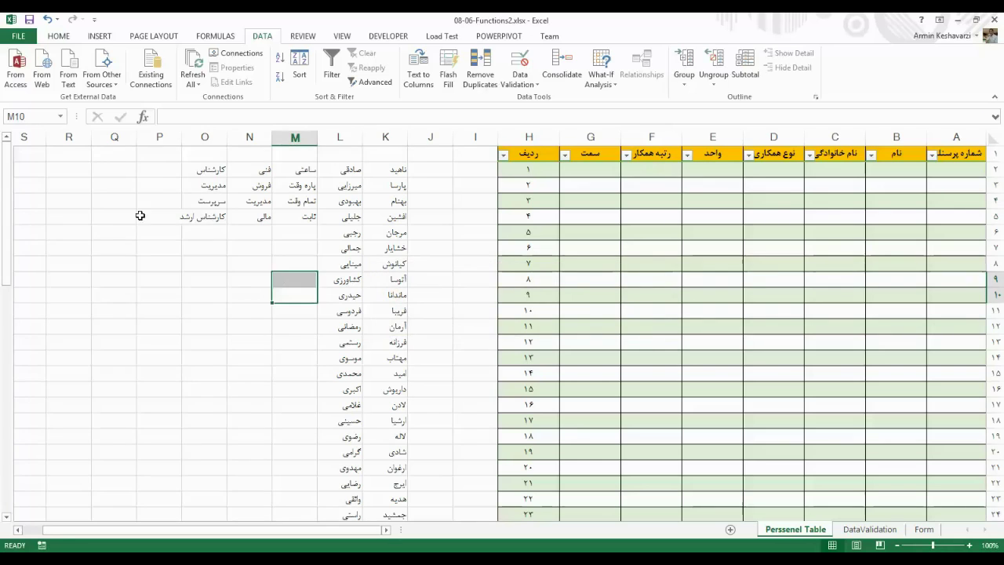
click(150, 170)
text(1)
key(Return)
text(2)
key(Return)
mouse_move(150, 170)
mouse_down()
mouse_move(162, 188)
mouse_move(146, 270)
mouse_move(144, 242)
mouse_up()
click(159, 279)
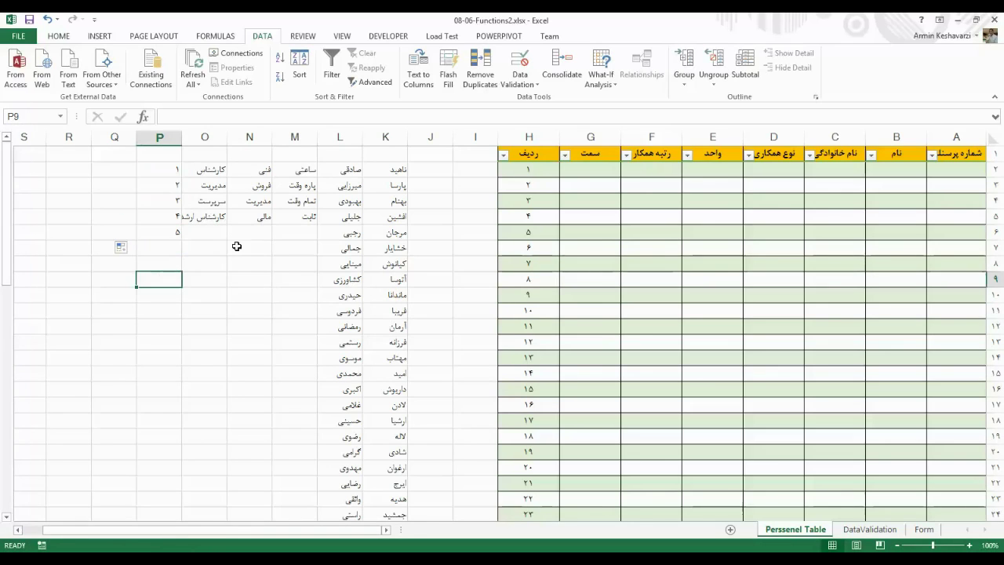
- Select the lookup lists, switch to the Home ribbon, and select cell A2 of the personnel table
drag(158, 172, 375, 489)
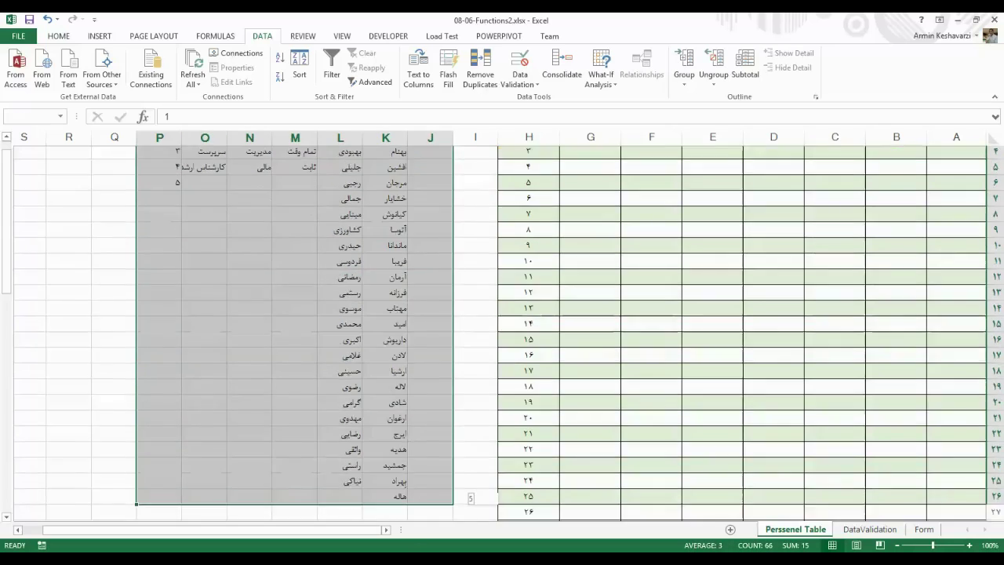
click(59, 36)
scroll(392, 235, up, 2)
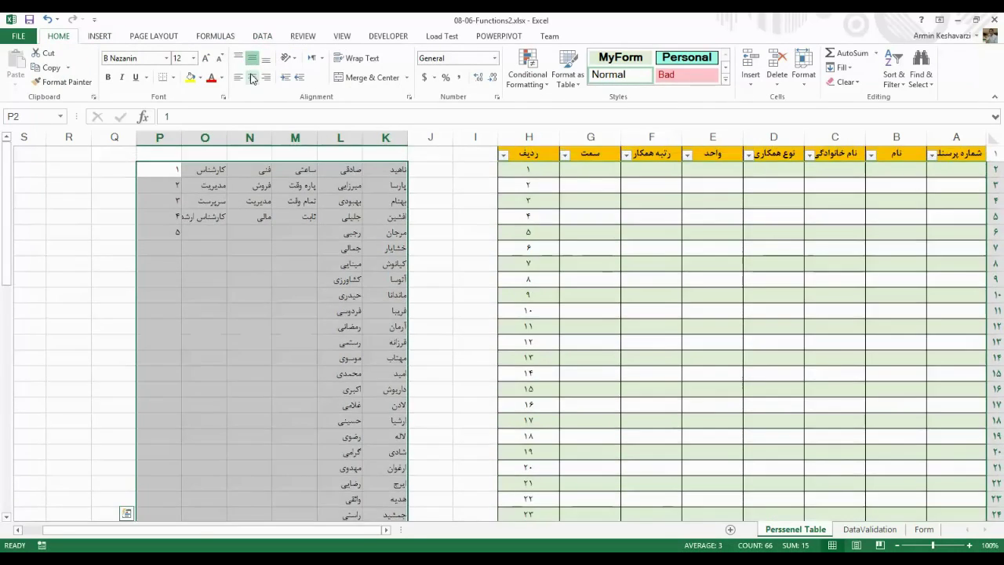
click(959, 172)
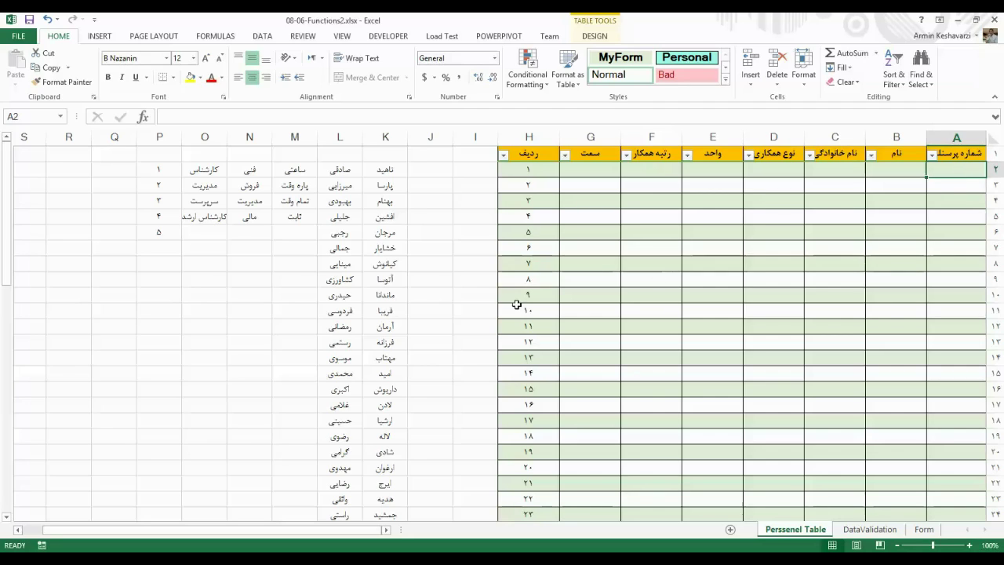
mouse_move(249, 559)
click(218, 511)
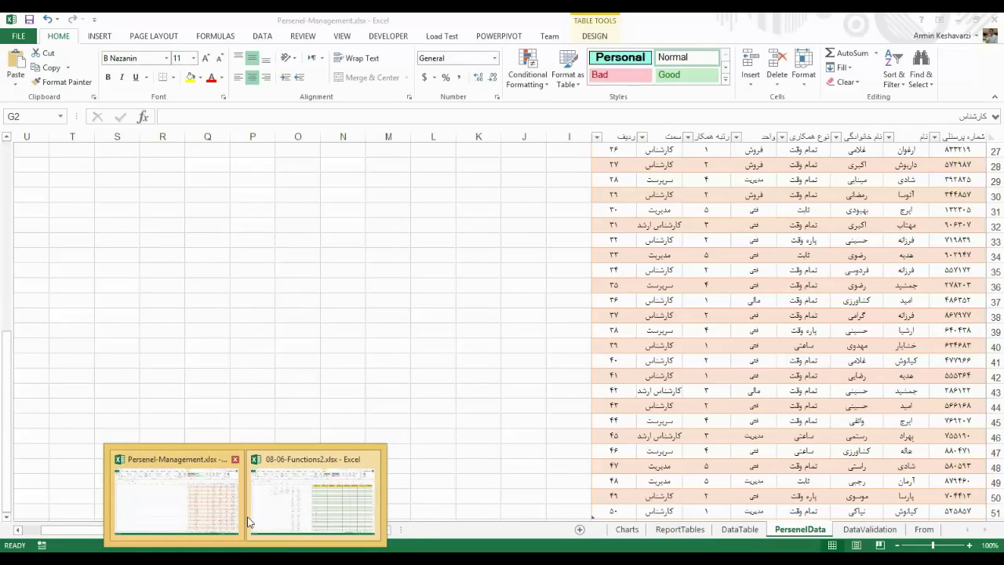
click(739, 528)
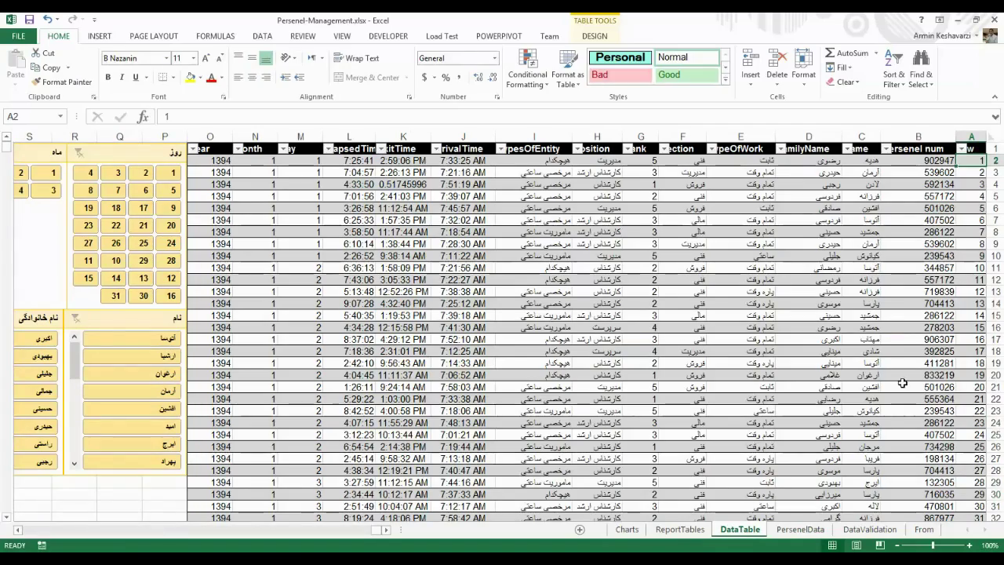
mouse_move(8, 150)
mouse_down()
mouse_move(3, 513)
mouse_move(3, 126)
mouse_up()
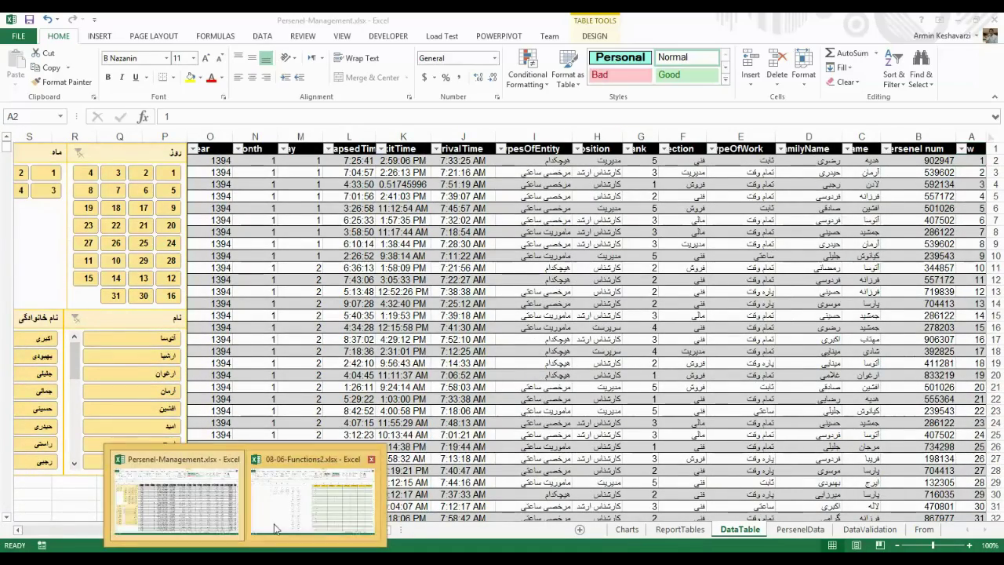
click(294, 509)
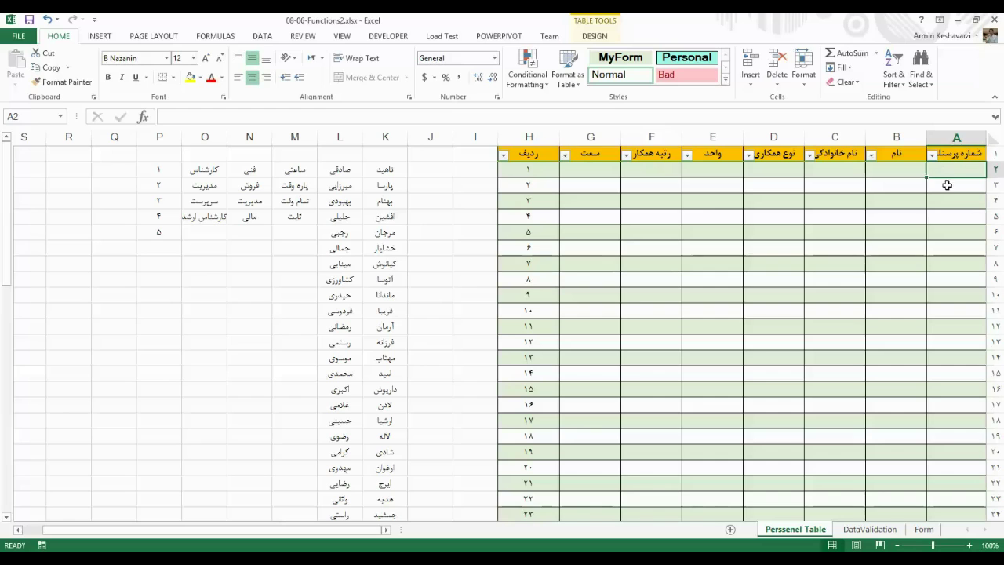
- Enter =RANDBETWEEN(100000,999999) in A2, correcting the upper bound, so column A fills with random numbers
drag(933, 169, 567, 316)
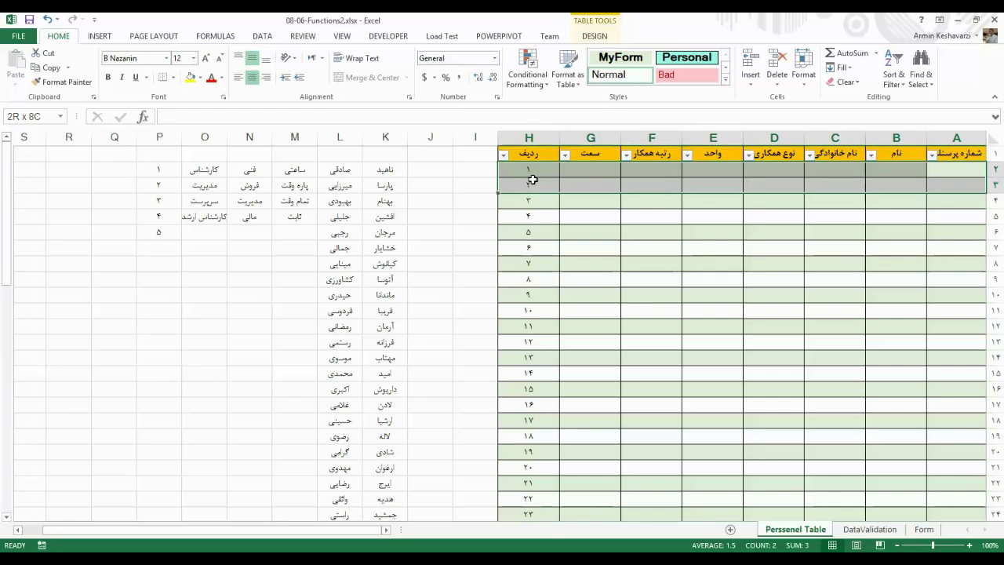
click(968, 173)
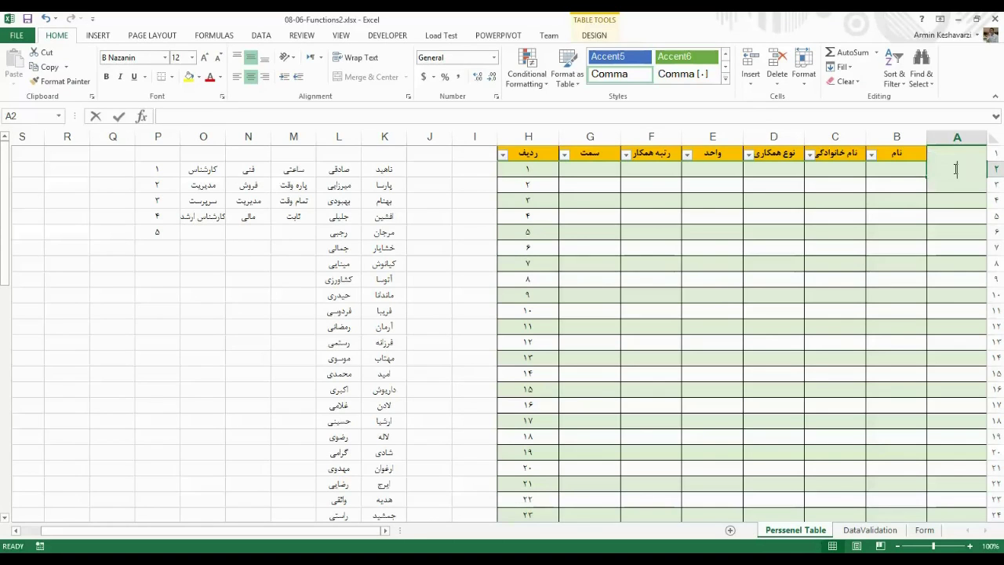
text(=)
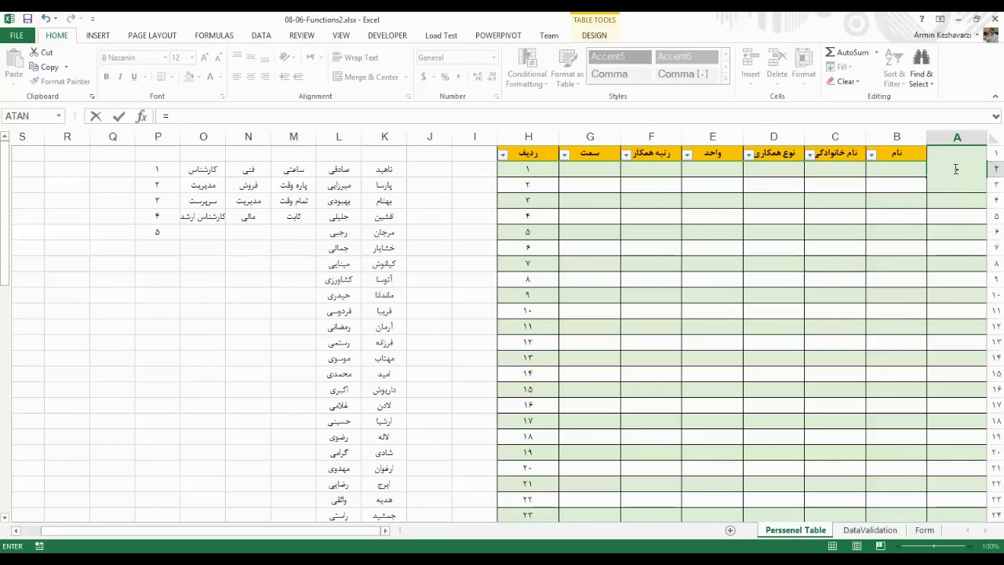
text(rand)
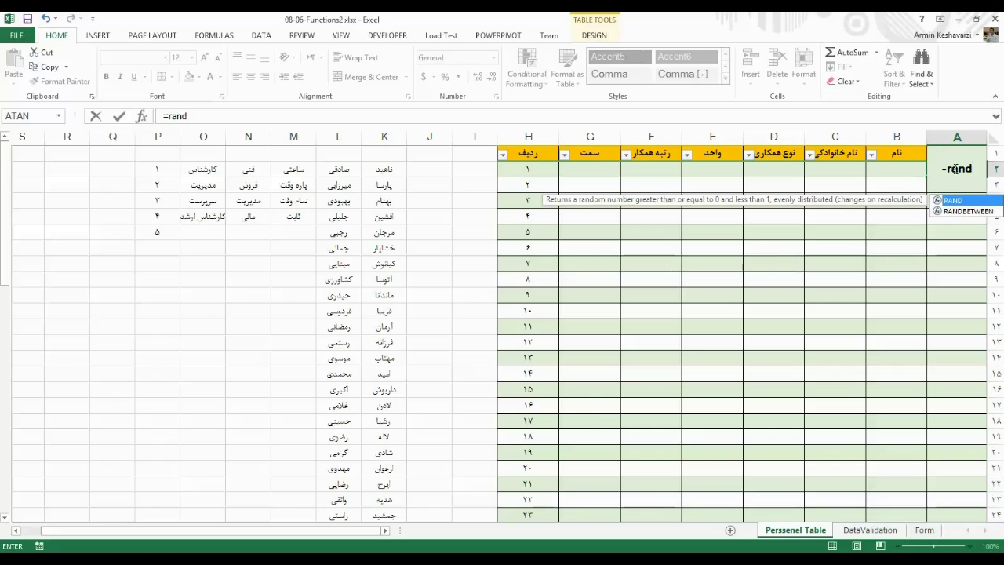
text(be)
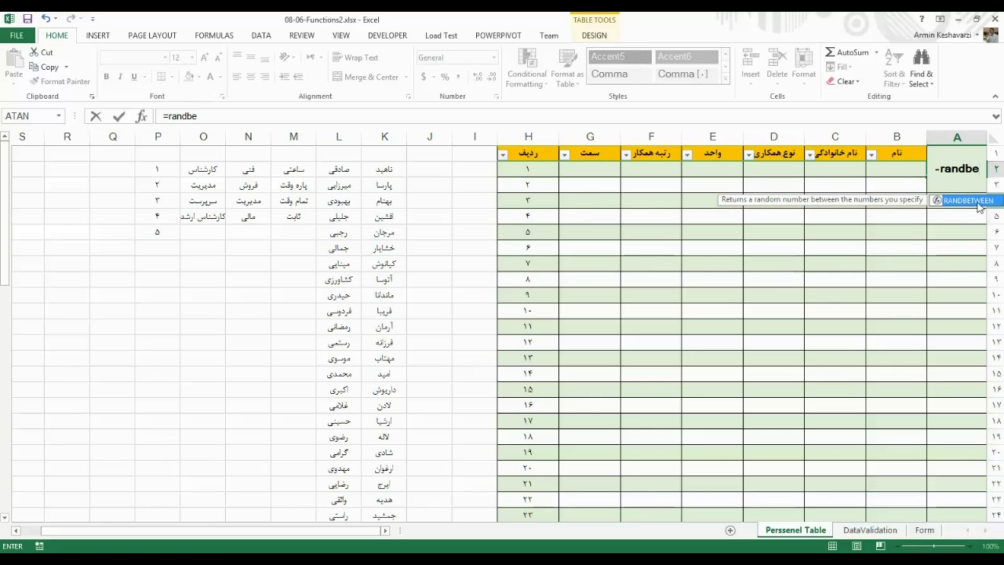
double_click(977, 202)
text(100000)
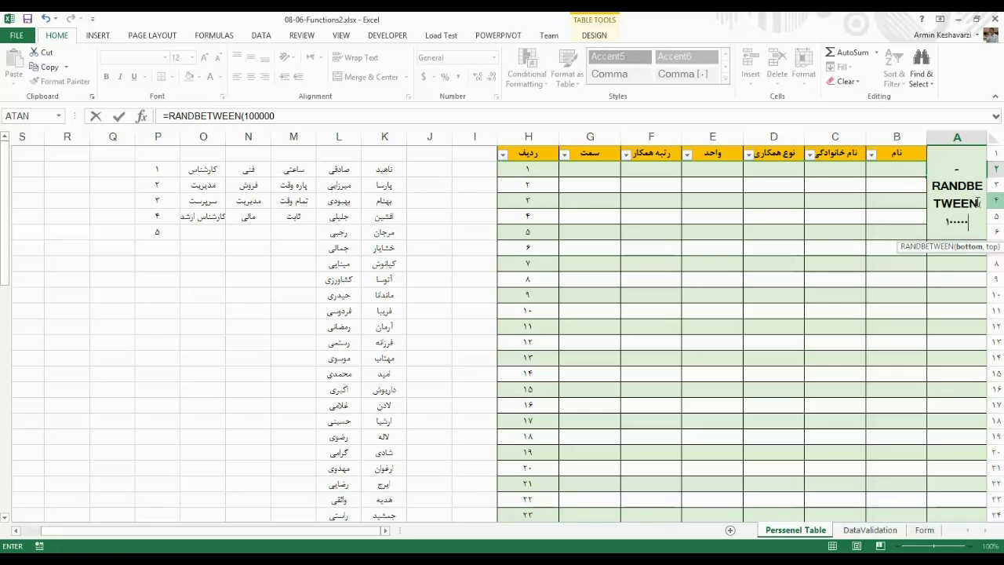
text(,)
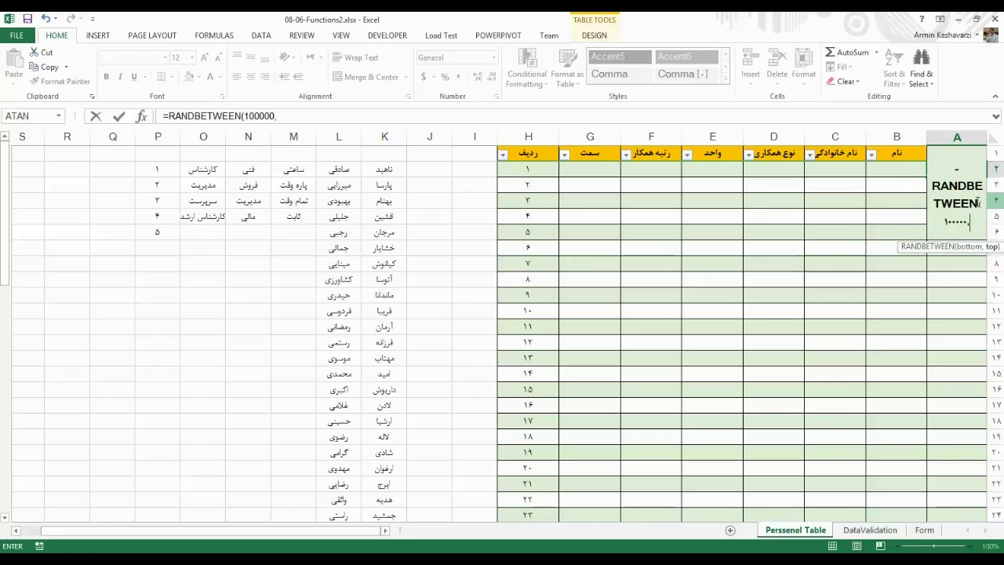
text(9999)
text(9)
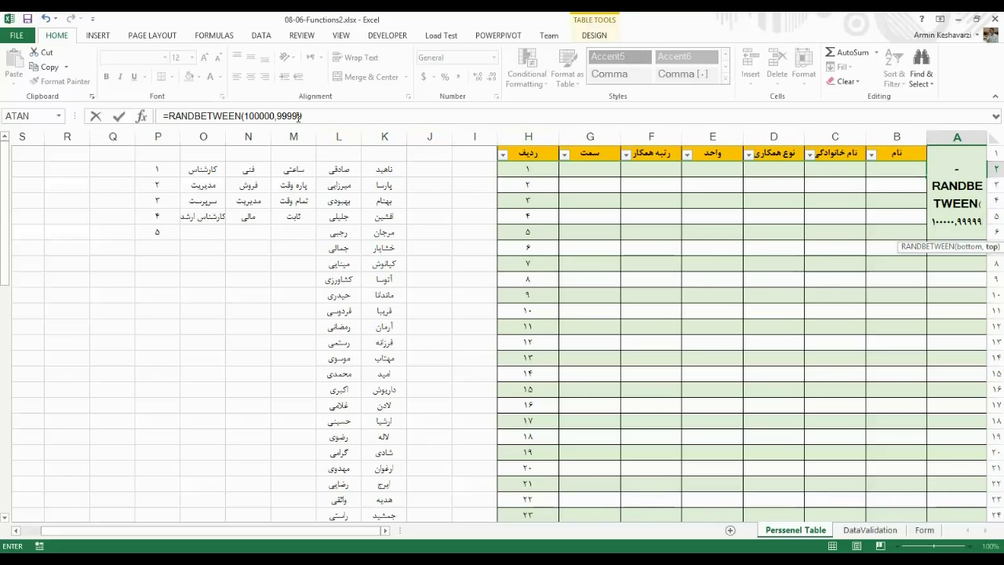
drag(304, 115, 280, 118)
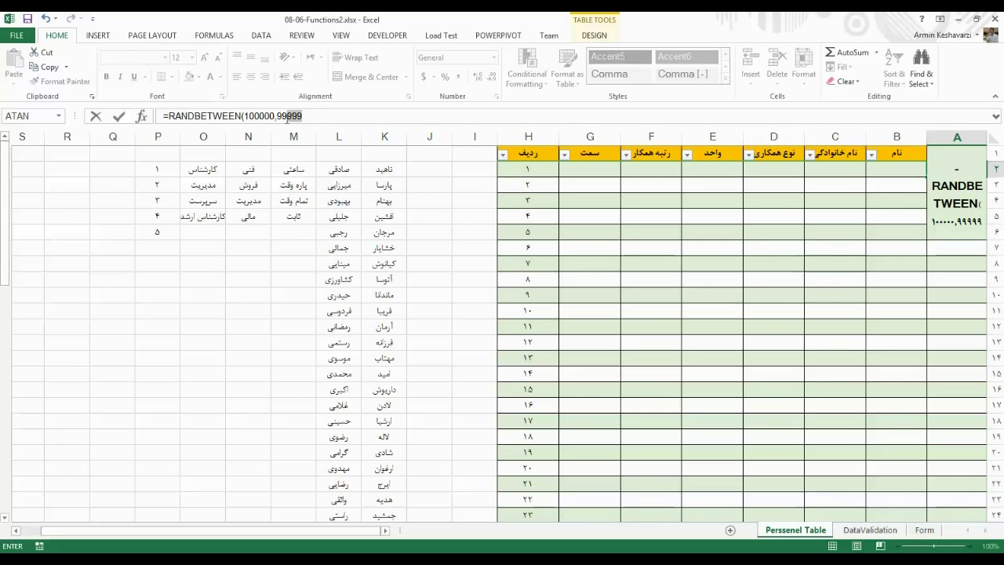
click(306, 116)
text(9))
key(Return)
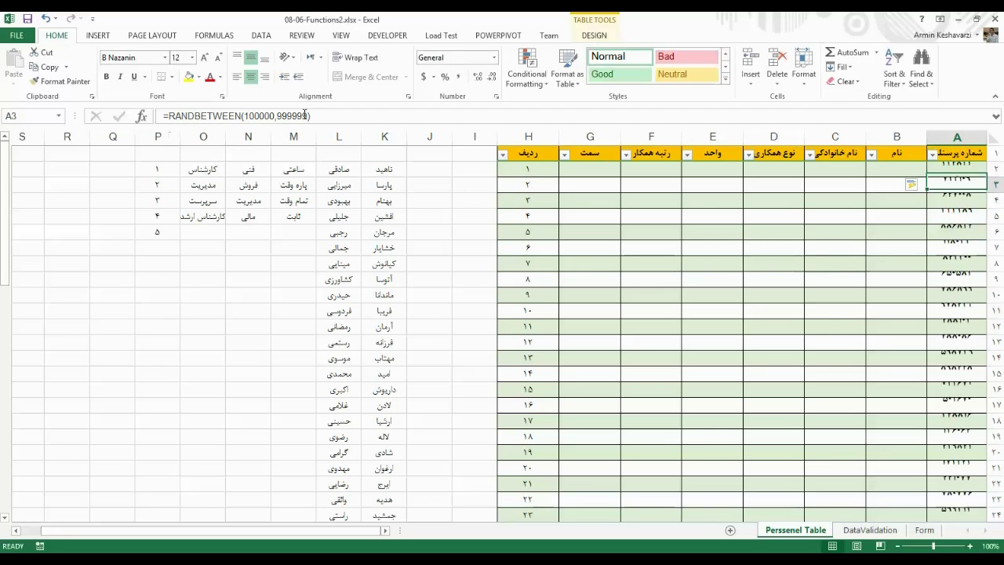
- Give A2's personnel number comma style with no decimals and fill it down column A
click(951, 167)
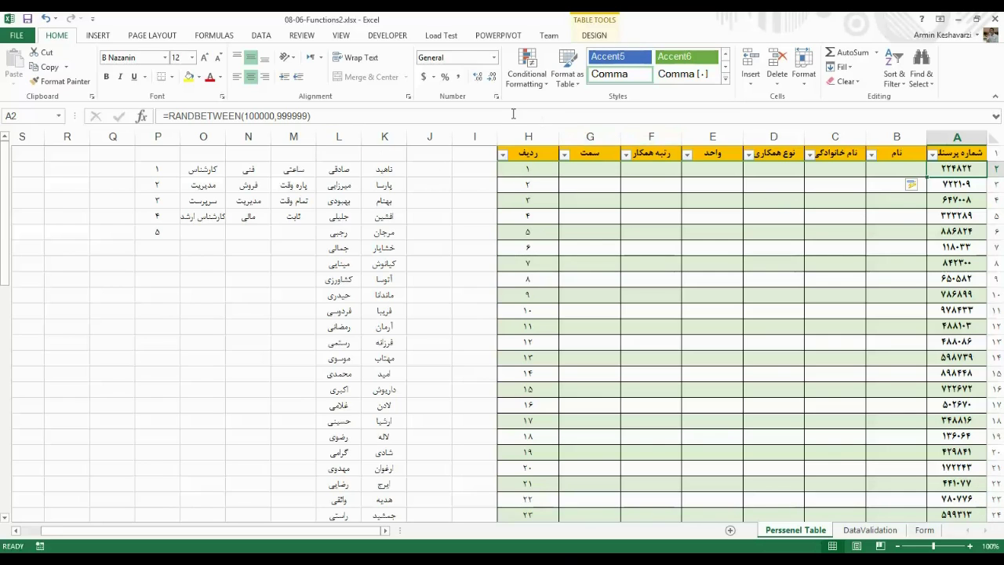
click(462, 81)
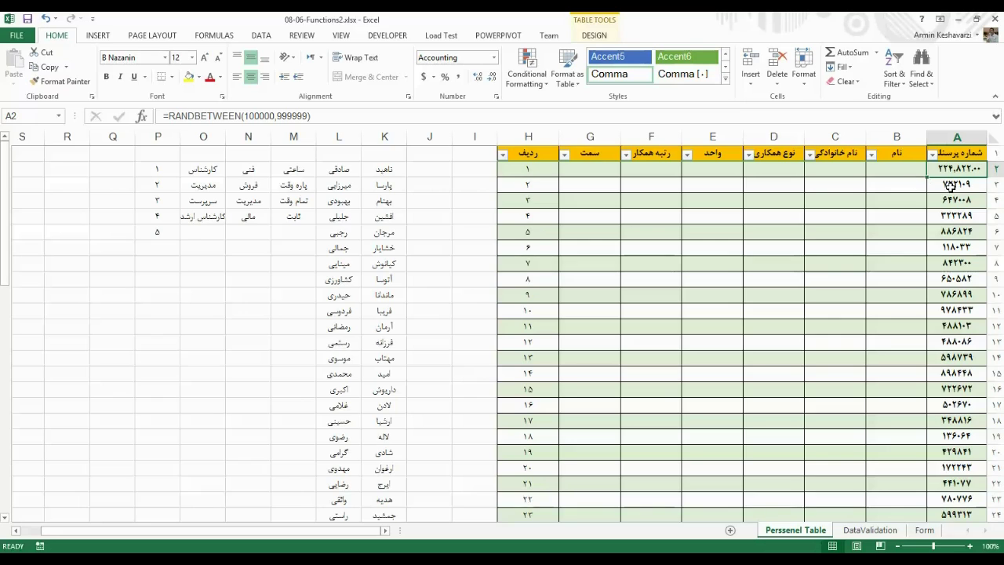
click(496, 80)
click(497, 80)
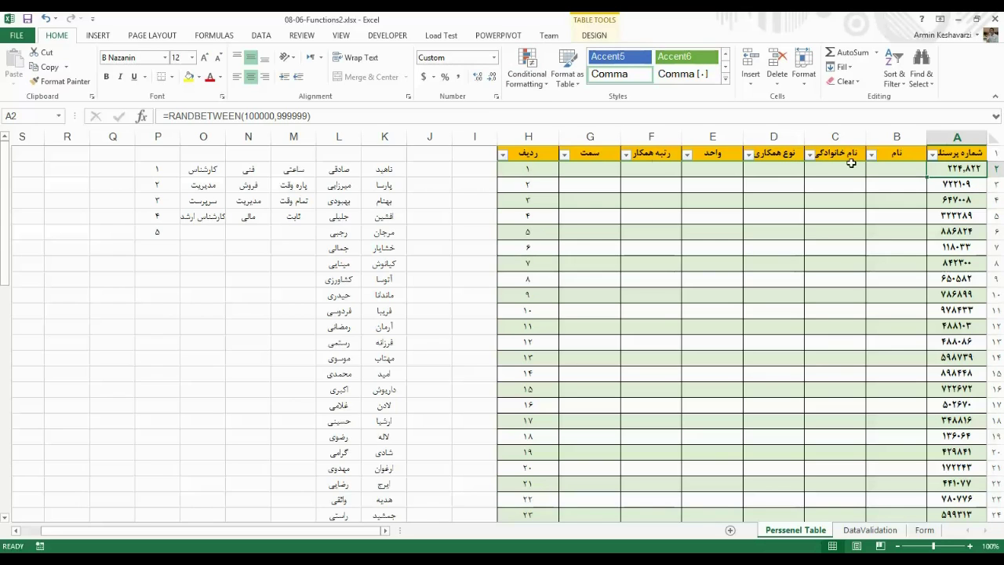
double_click(926, 177)
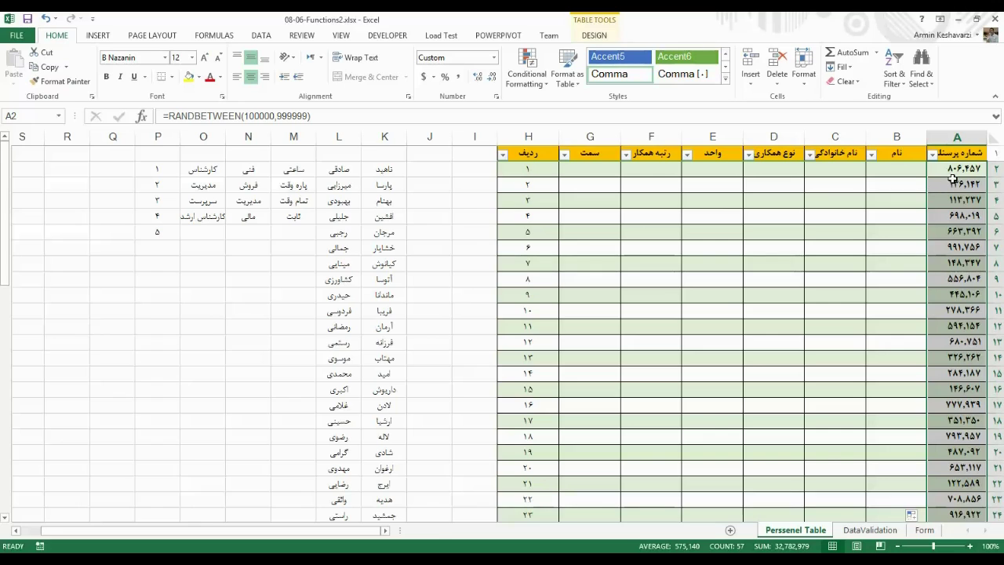
click(952, 174)
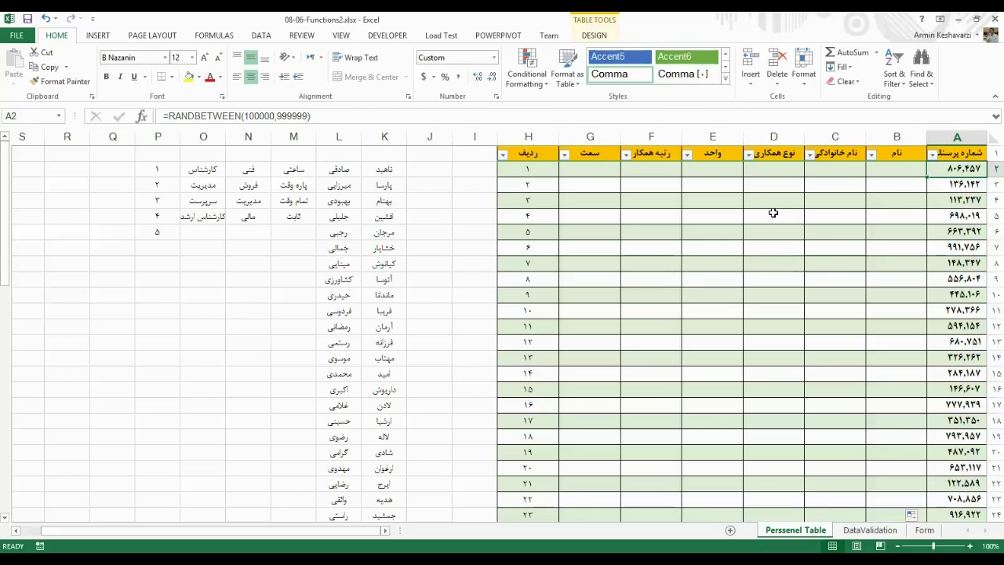
- Clear the random personnel numbers from column A
key(ctrl+shift+Down)
key(Delete)
scroll(773, 213, up, 15)
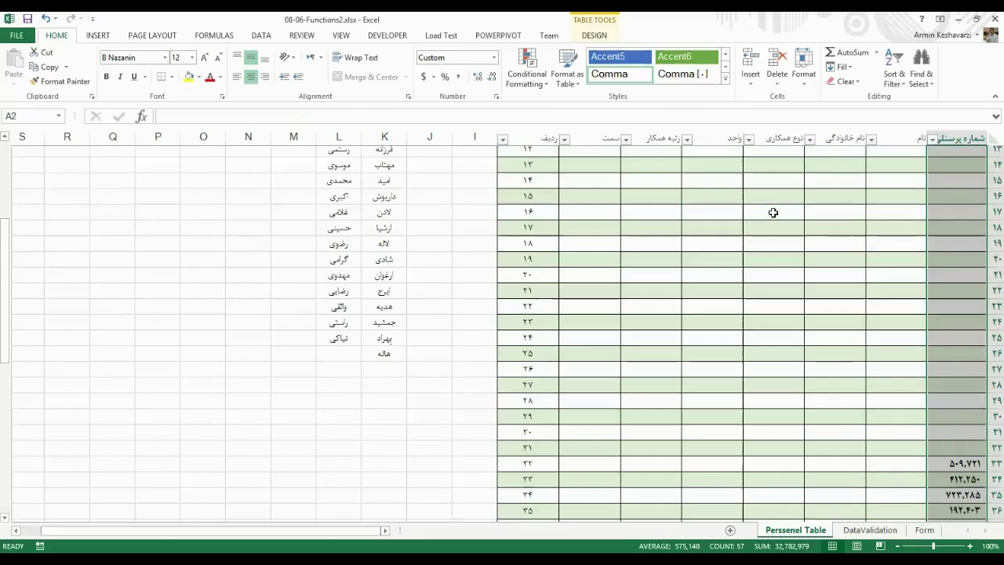
- Enter 100,000 in A2 and 999,999 in A3
click(945, 174)
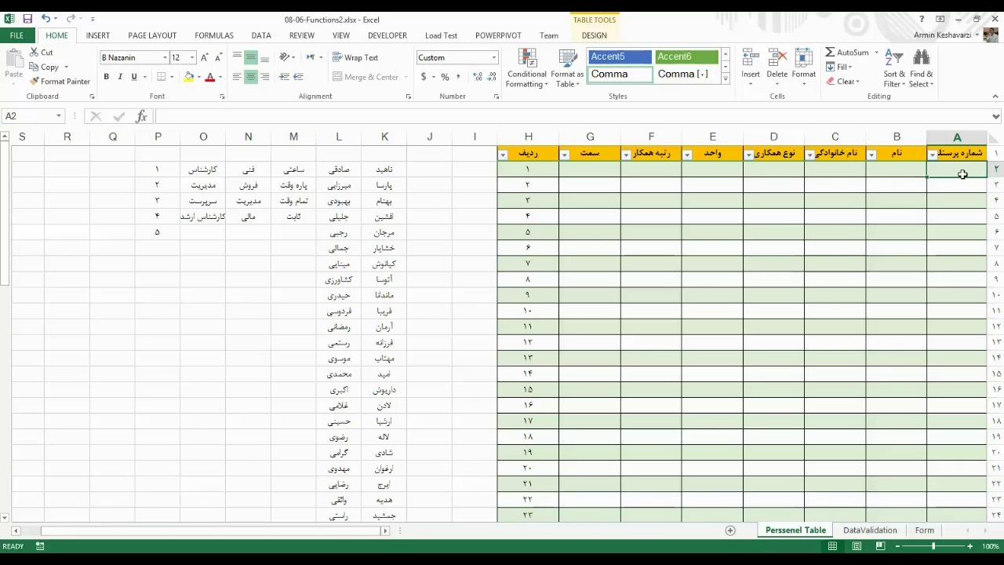
text(1)
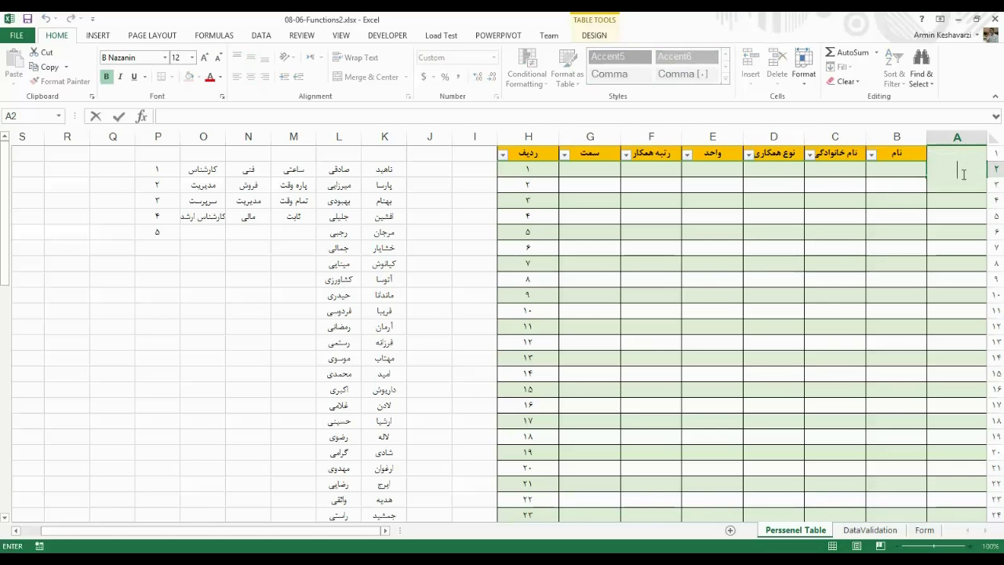
text(00000)
drag(964, 175, 950, 171)
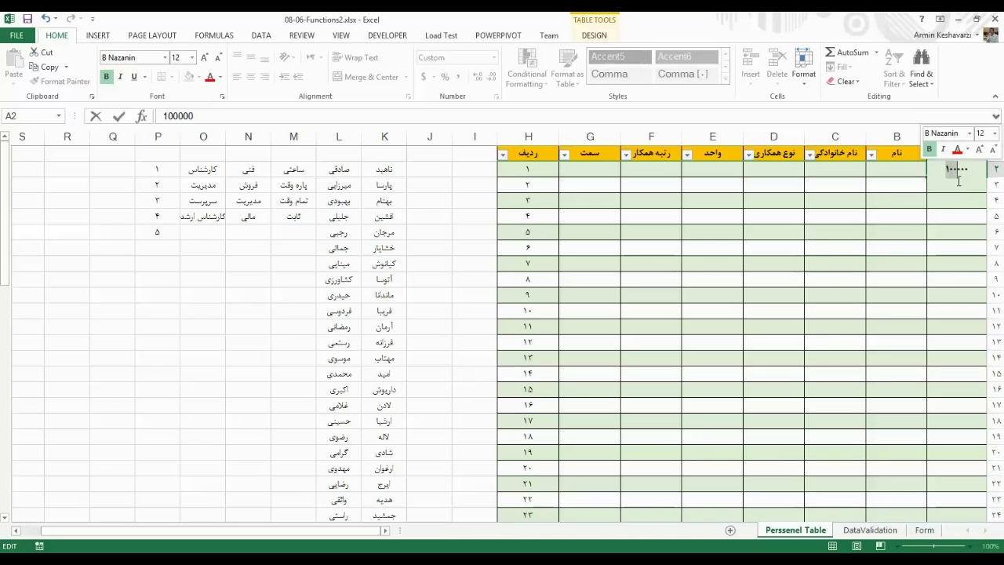
click(958, 201)
click(958, 185)
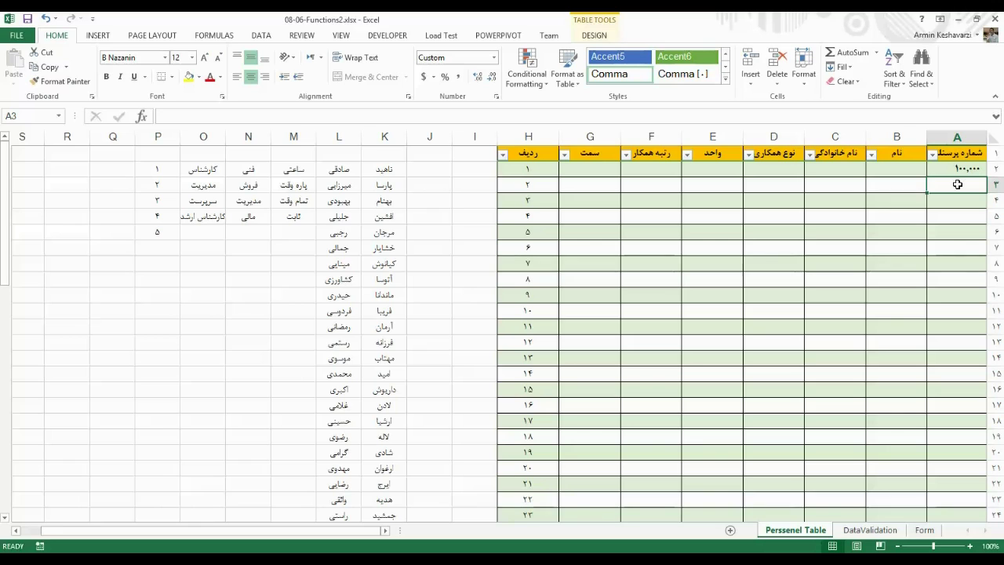
text(999)
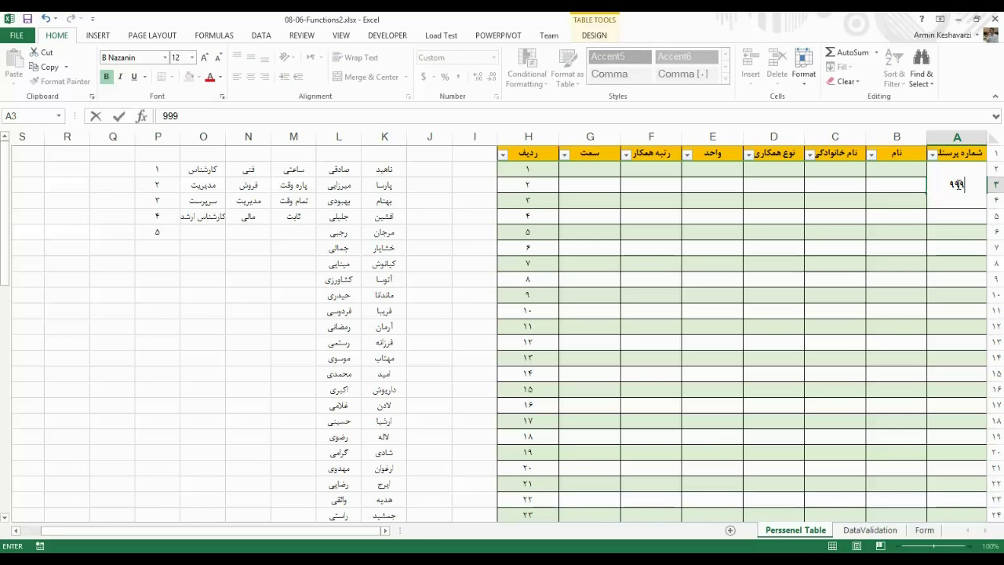
text(999)
key(Return)
- Select A2:A3 to check their sum in the status bar, then select B2
click(956, 184)
drag(958, 169, 962, 182)
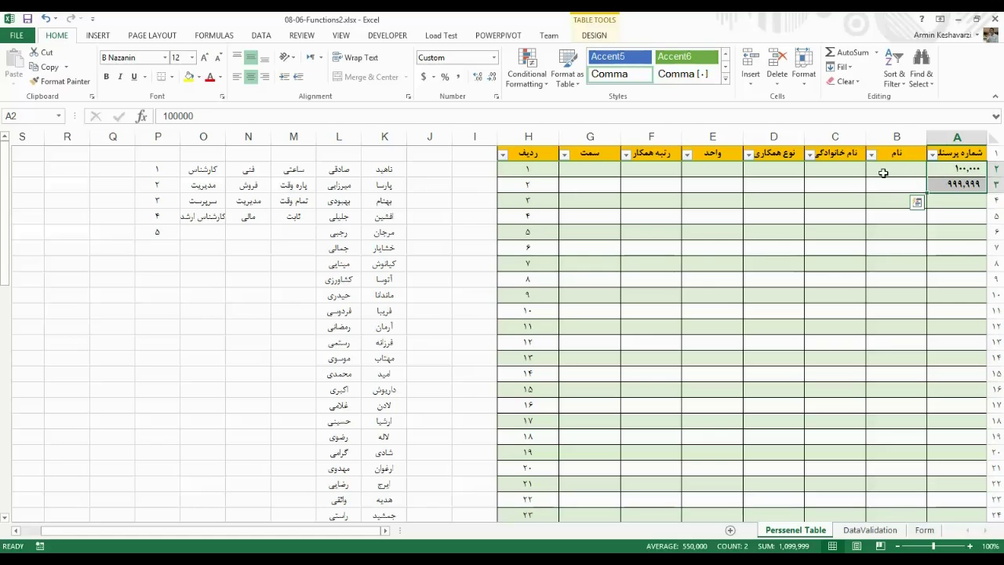
click(955, 171)
drag(955, 170, 949, 182)
click(881, 168)
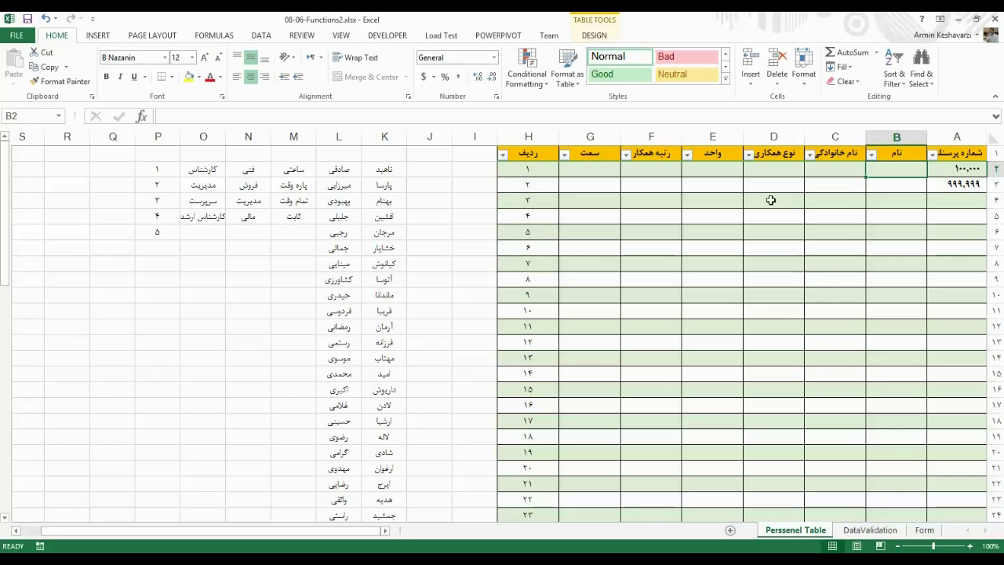
- Open the Insert Function dialog from the Formulas tab for cell B2
click(207, 37)
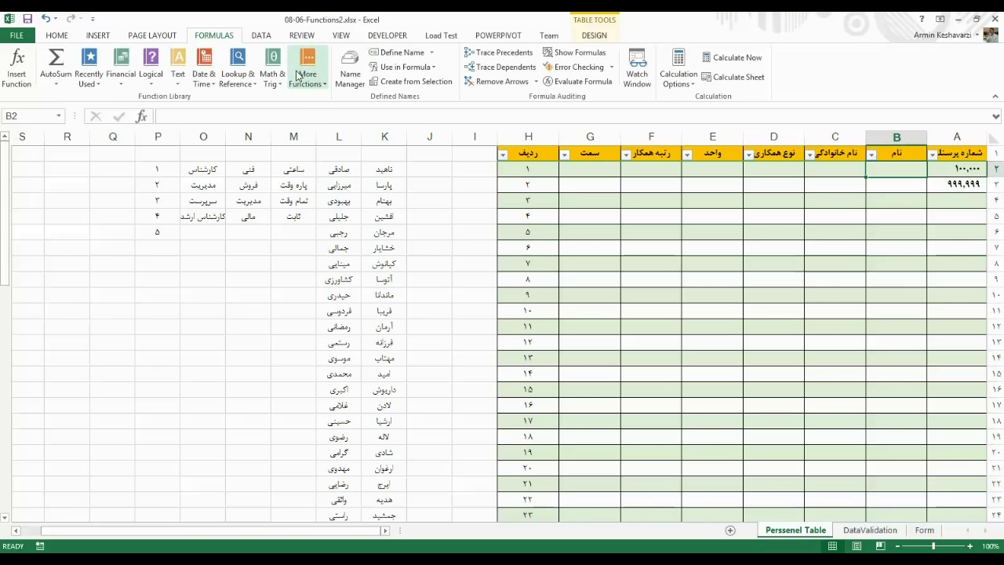
click(21, 71)
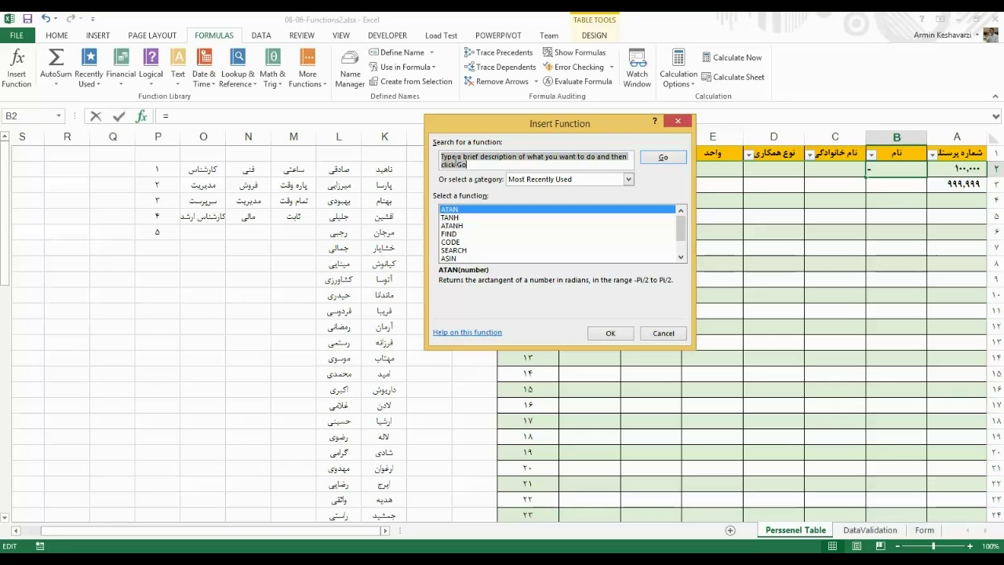
scroll(683, 229, down, 1)
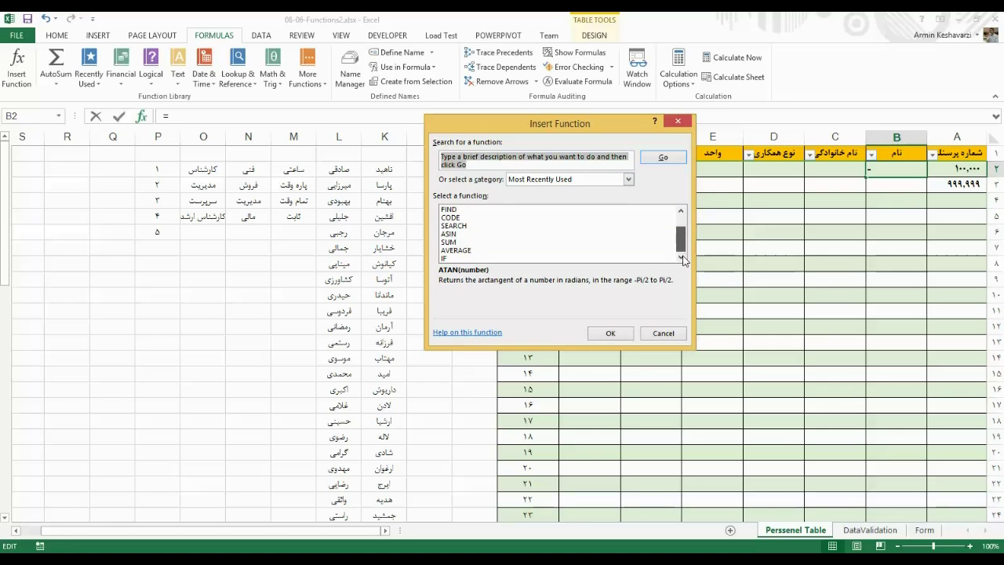
scroll(683, 231, up, 1)
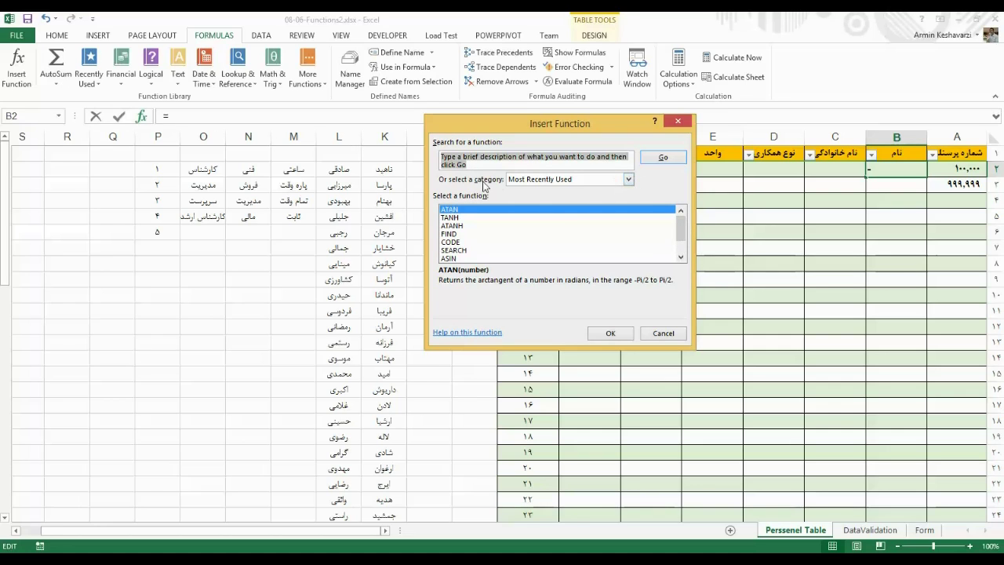
- Browse the All, Financial and Date & Time function categories
click(627, 179)
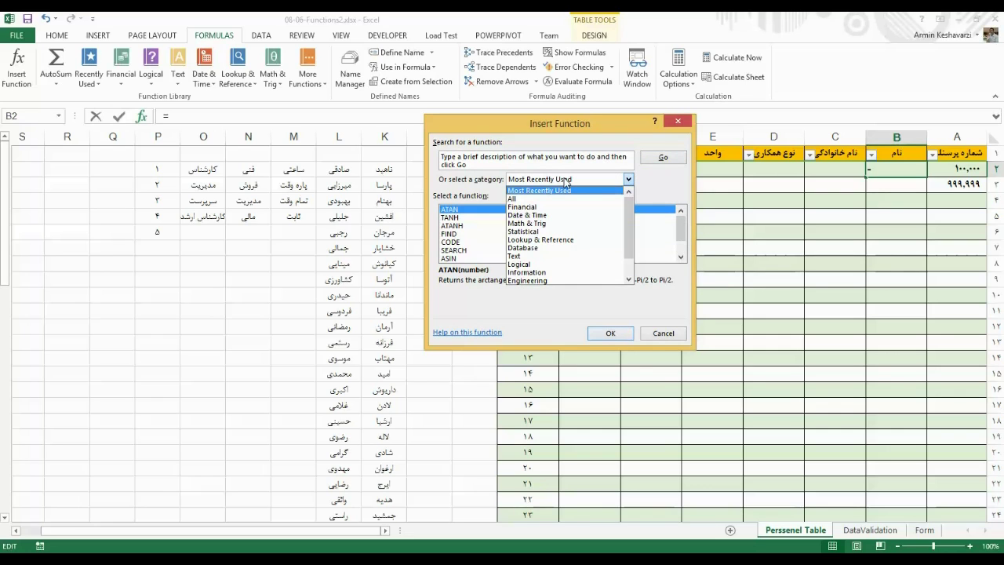
click(576, 198)
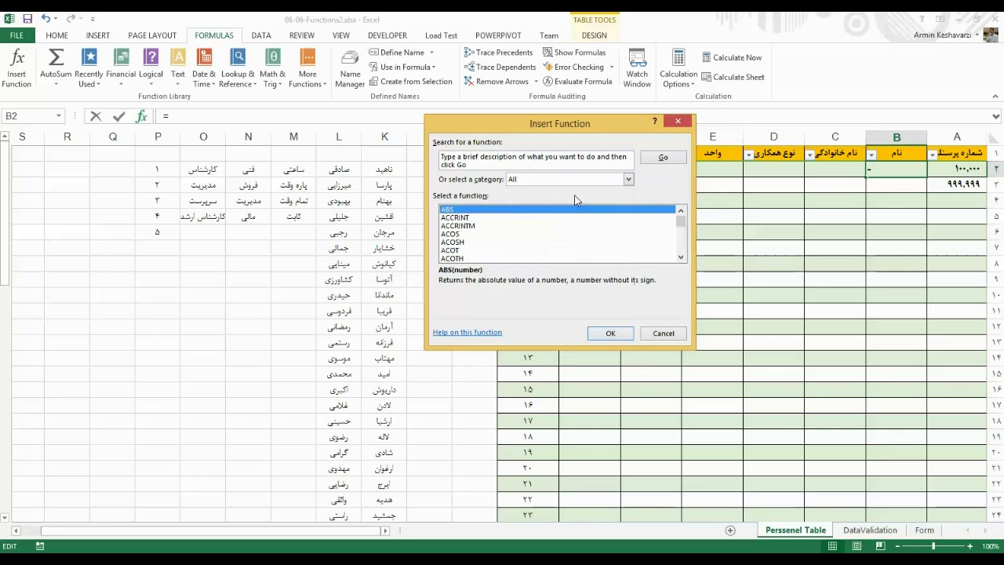
drag(681, 214, 683, 250)
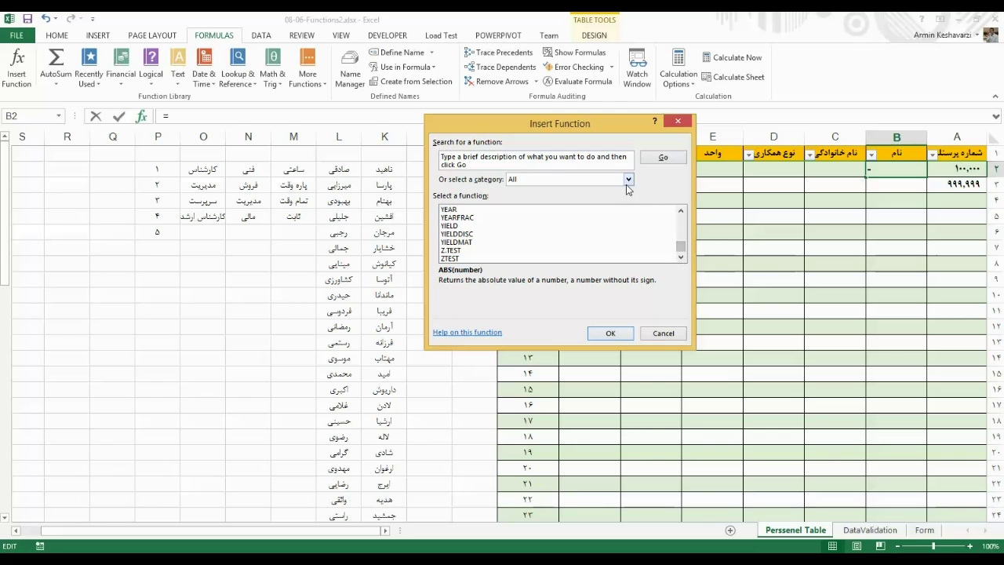
click(627, 179)
click(593, 210)
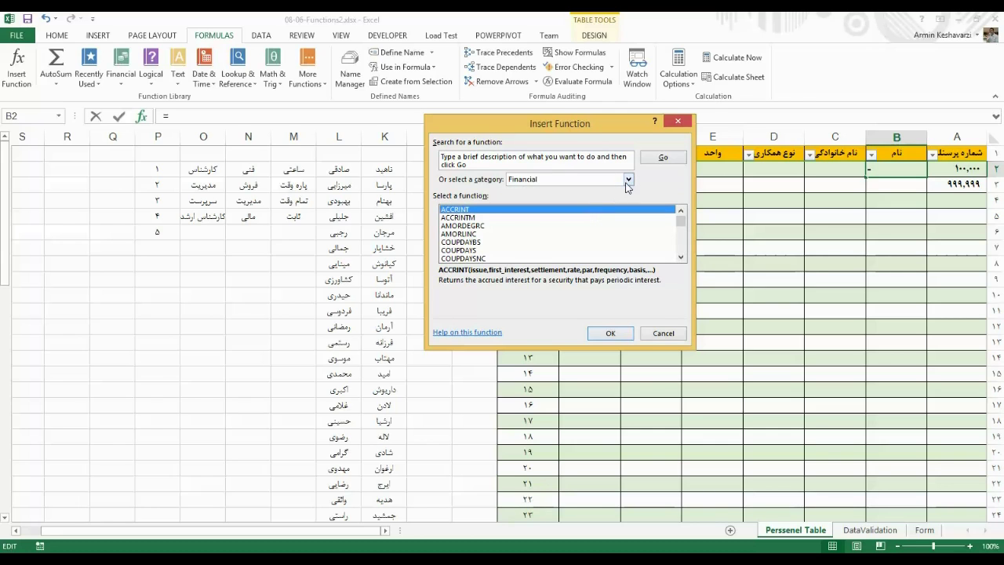
click(629, 179)
click(619, 212)
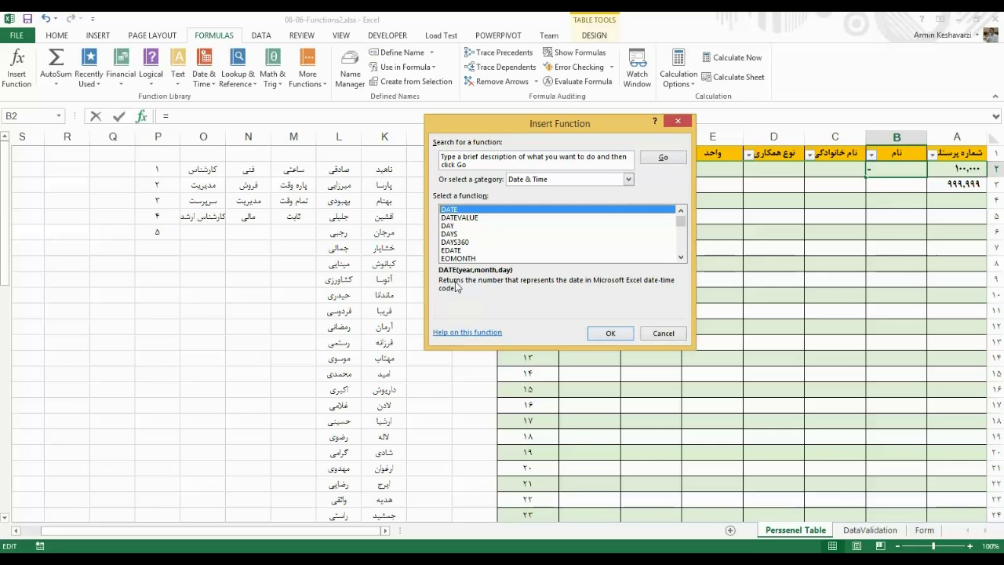
- Switch to the Math & Trig category and step through its functions
click(628, 179)
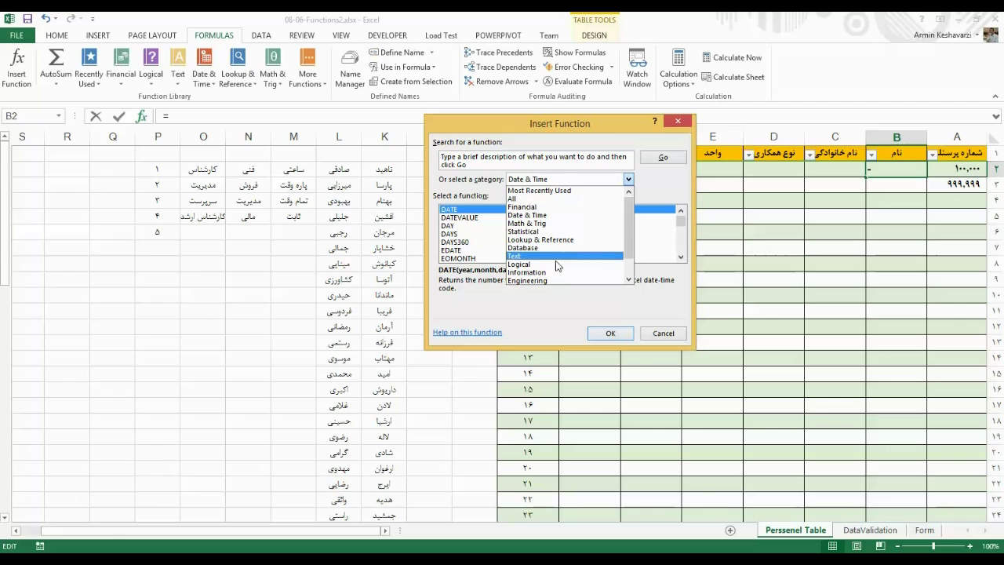
scroll(632, 221, down, 1)
scroll(632, 221, down, 2)
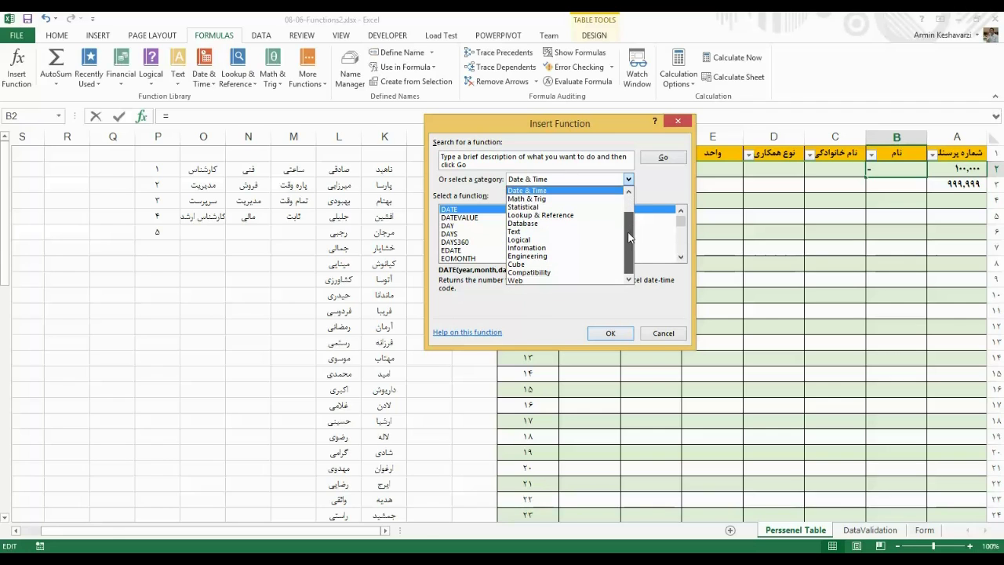
click(583, 198)
mouse_move(680, 222)
mouse_down()
mouse_move(679, 239)
mouse_move(680, 223)
mouse_up()
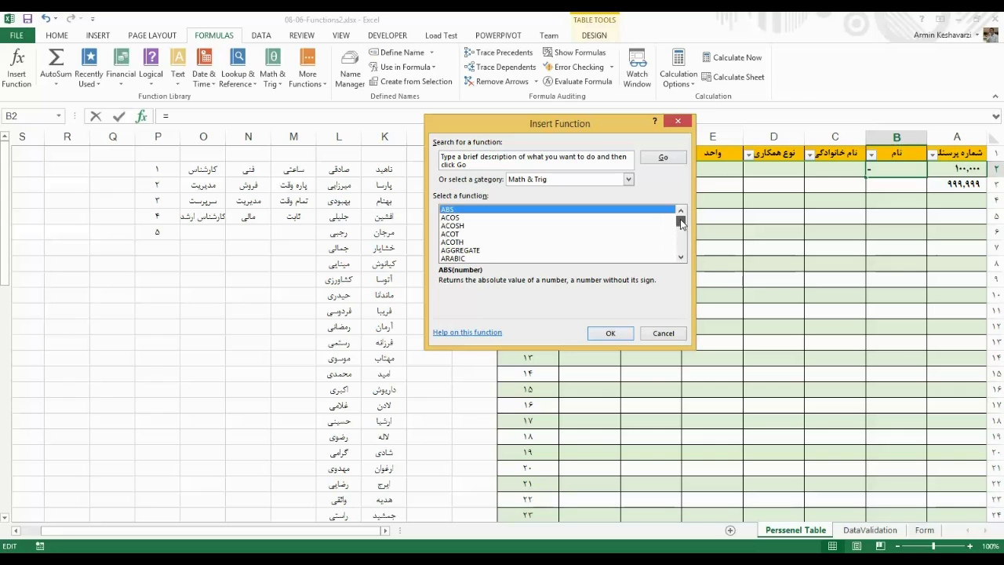
key(Down)
key(Down)
key(Down)
key(Down)
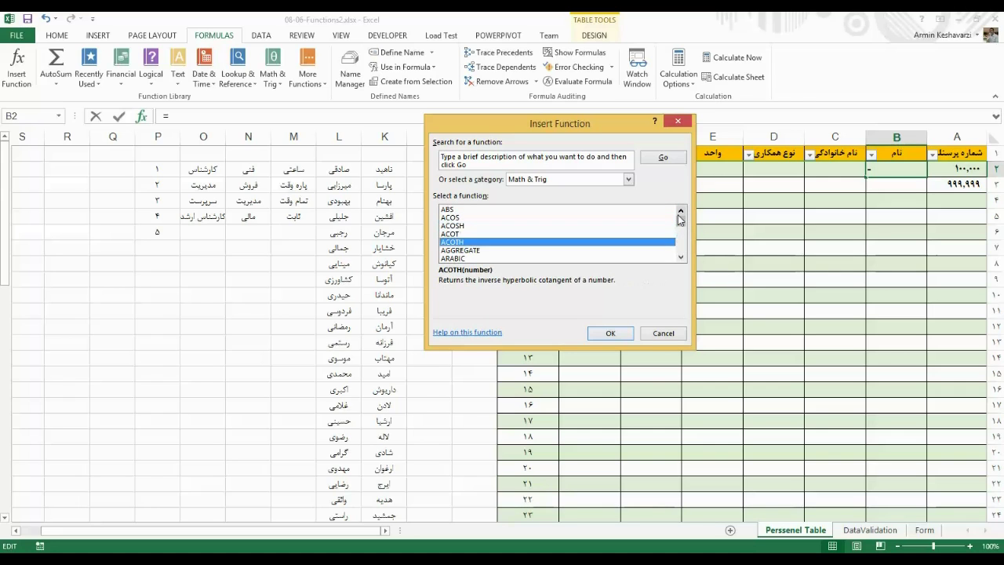
key(Down)
key(Down)
key(Down)
key(Down)
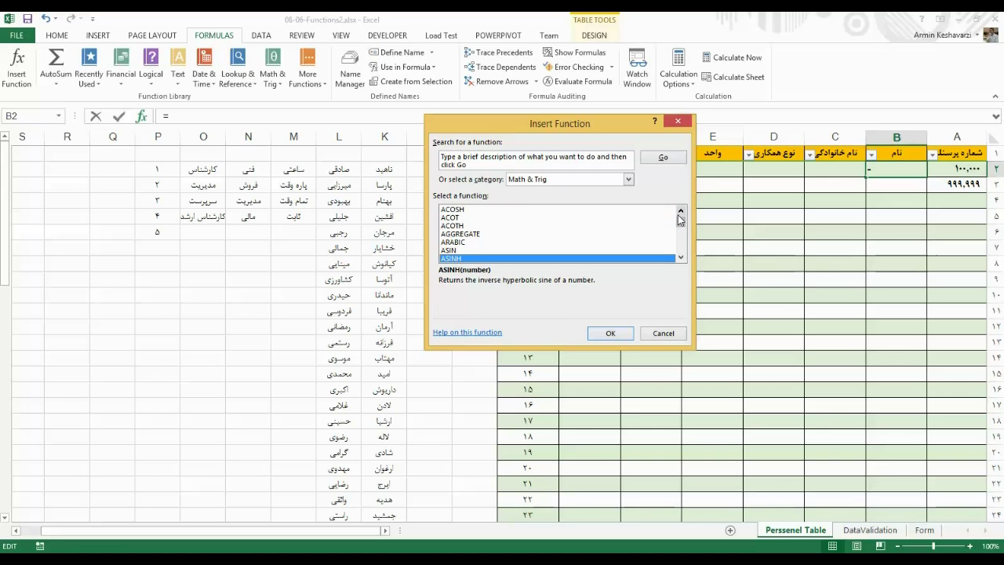
key(Down)
key(Down)
key(Down)
key(Down)
key(Down)
key(Down)
key(Down)
key(Down)
key(Down)
key(Down)
key(Down)
key(Down)
key(Down)
key(Down)
key(Down)
key(Down)
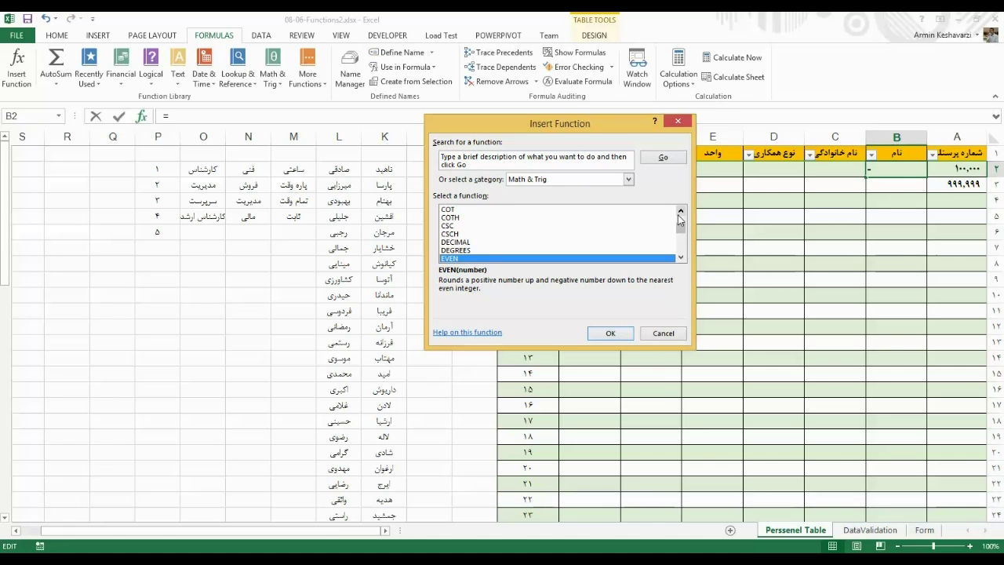
- Search the function list for 'random' and select RANDBETWEEN
drag(472, 167, 441, 157)
key(BackSpace)
text(ad)
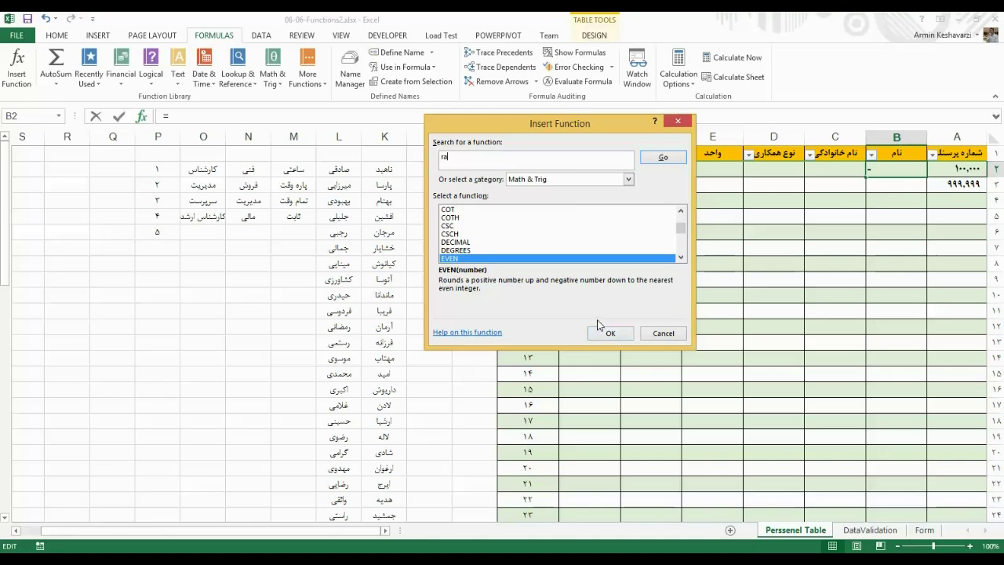
click(651, 160)
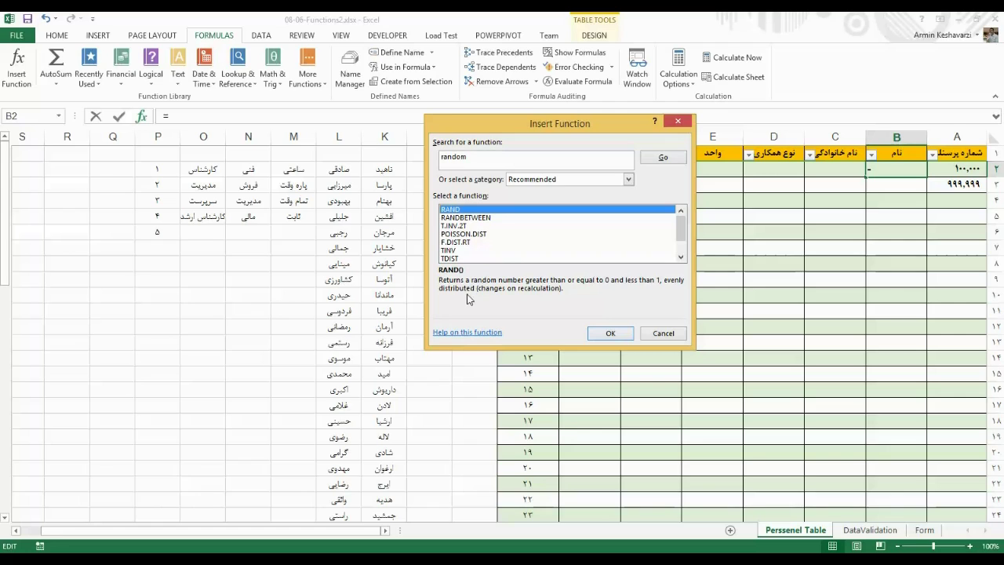
click(493, 218)
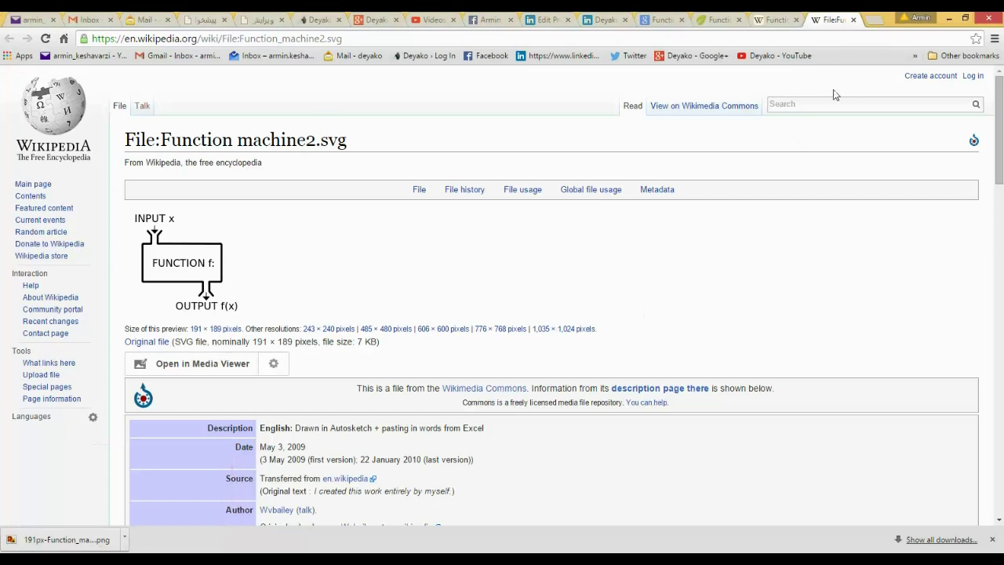
- Reach Google Translate through a Google search for translate, in a smaller window
click(875, 19)
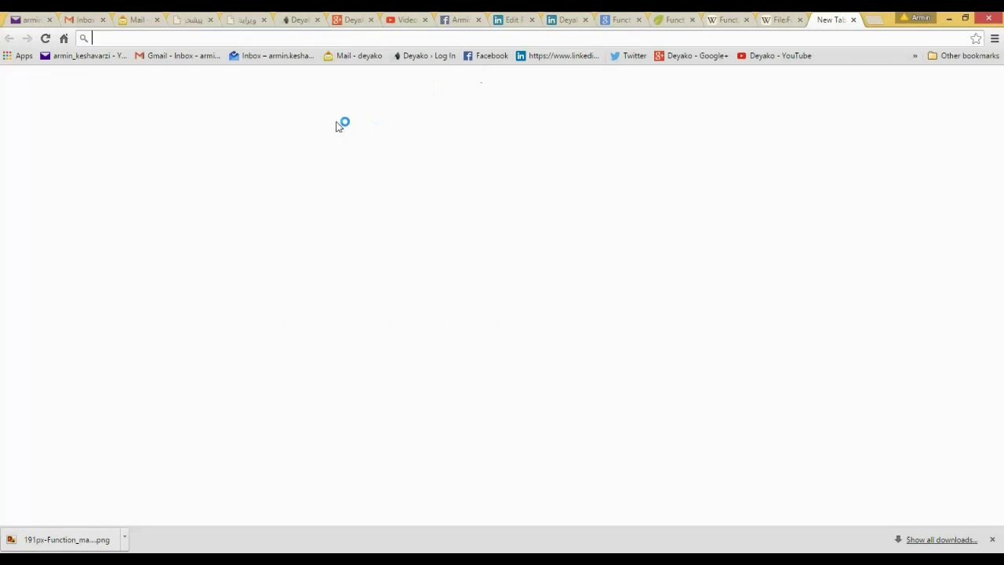
text(t)
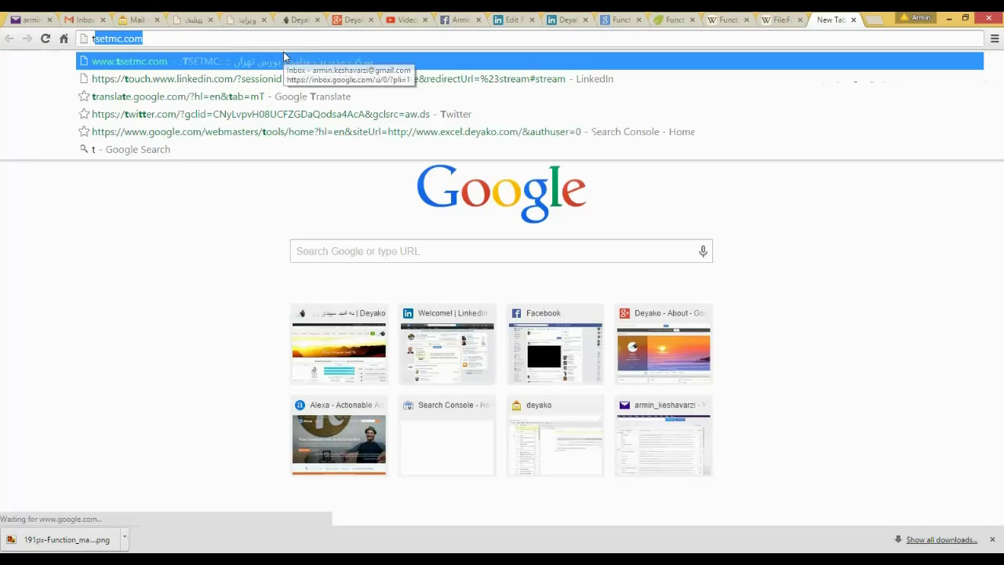
text(rans)
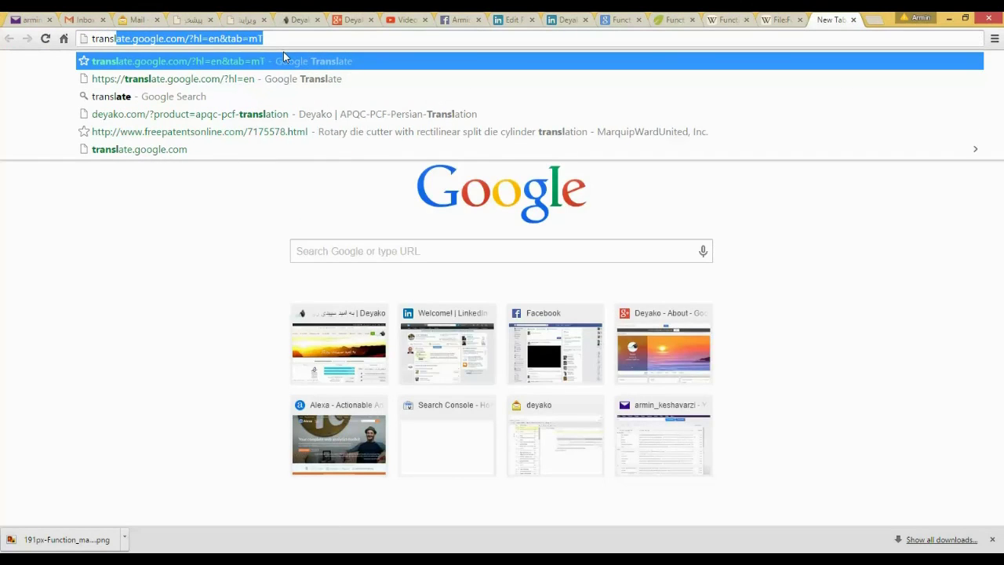
text(lte)
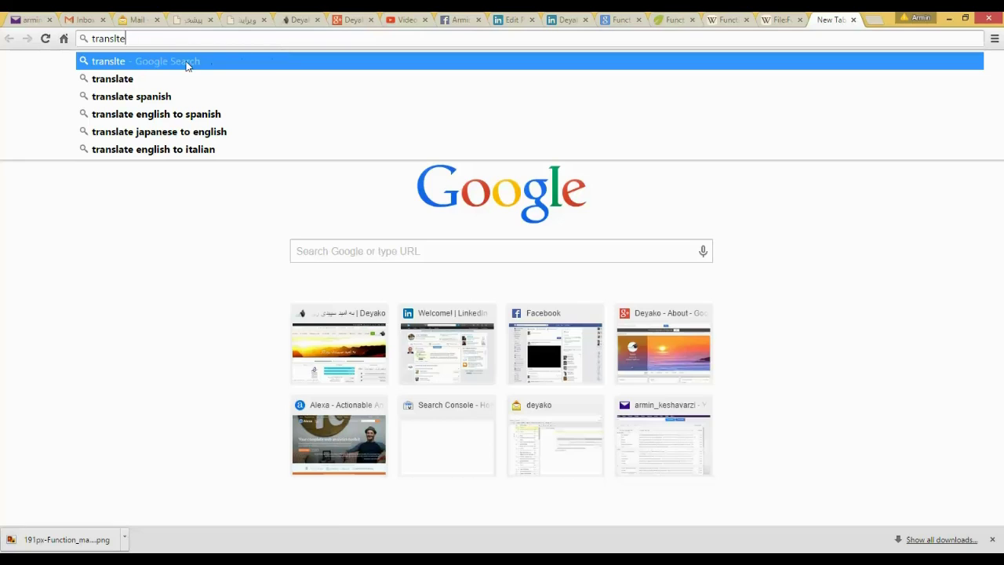
click(157, 80)
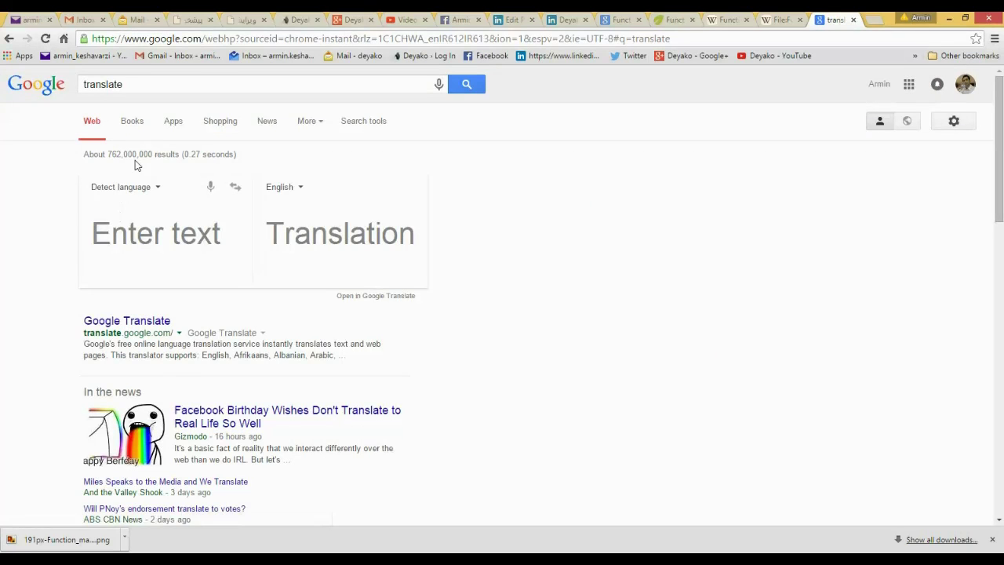
click(134, 320)
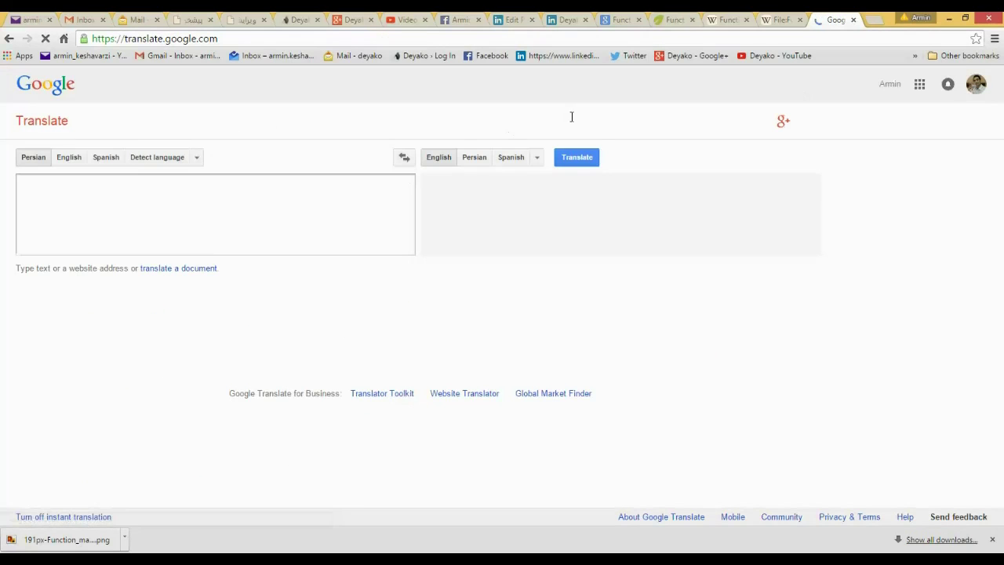
click(965, 17)
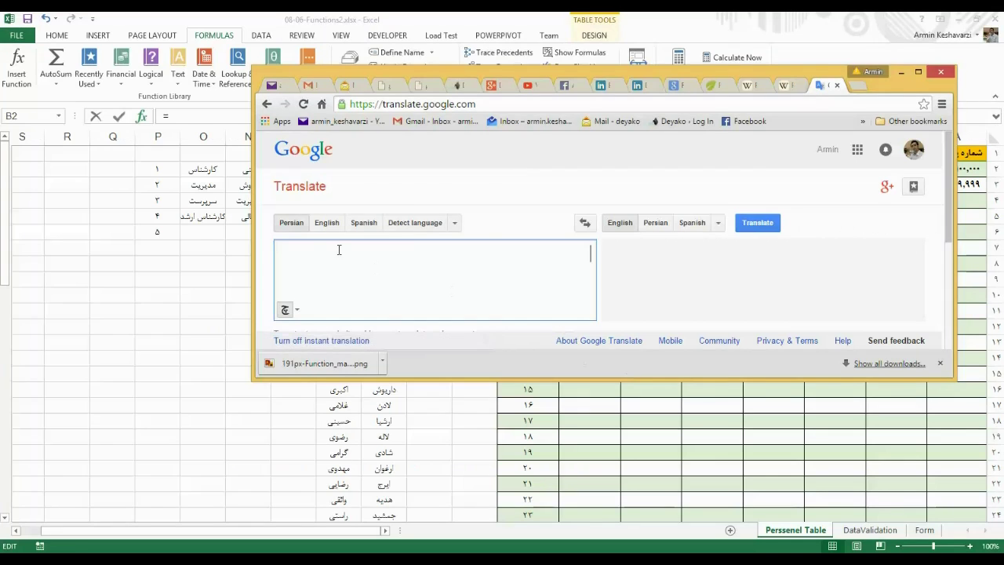
- Translate 'returns a random number between the numbers you specify' from English into Persian
click(327, 223)
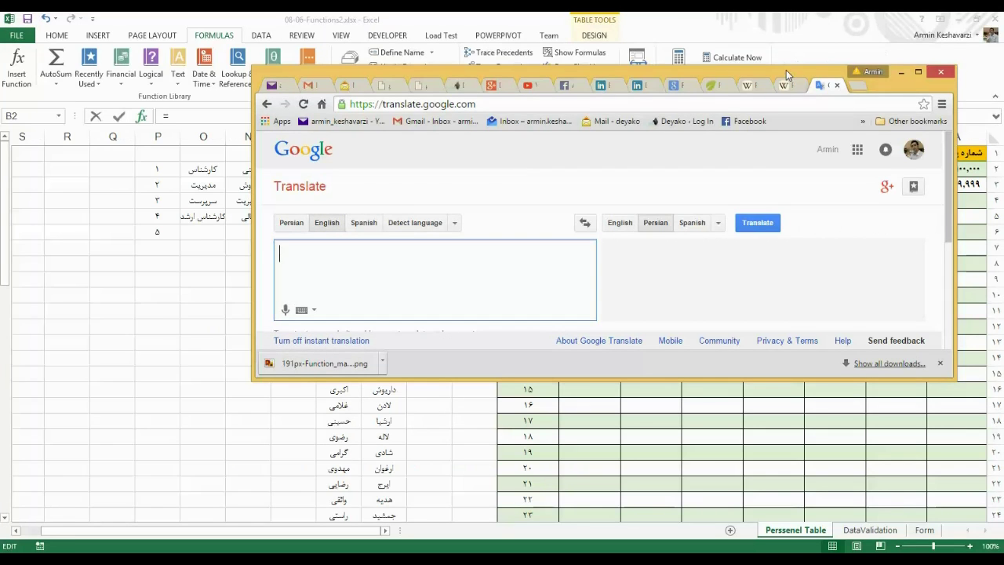
drag(786, 69, 715, 268)
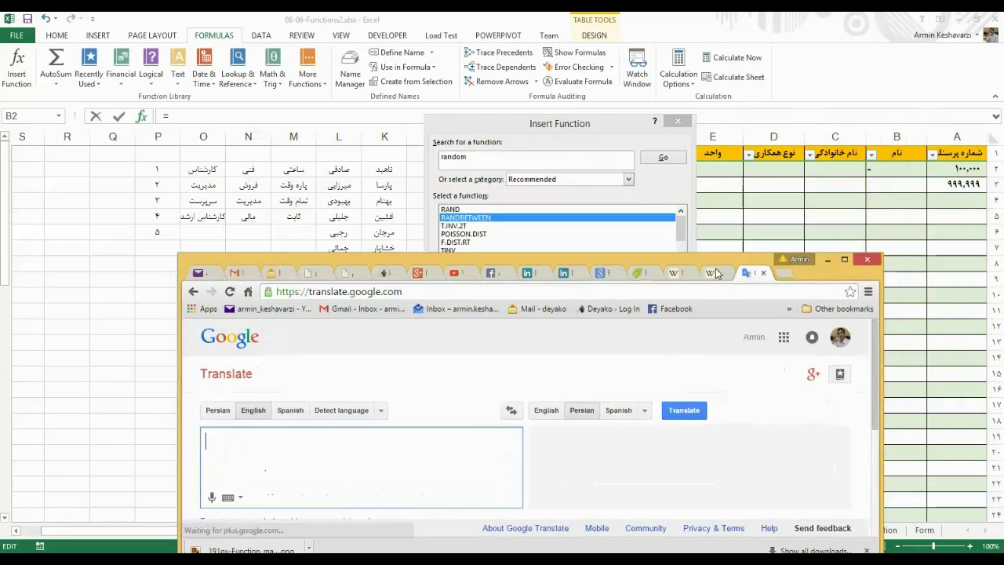
drag(715, 268, 780, 306)
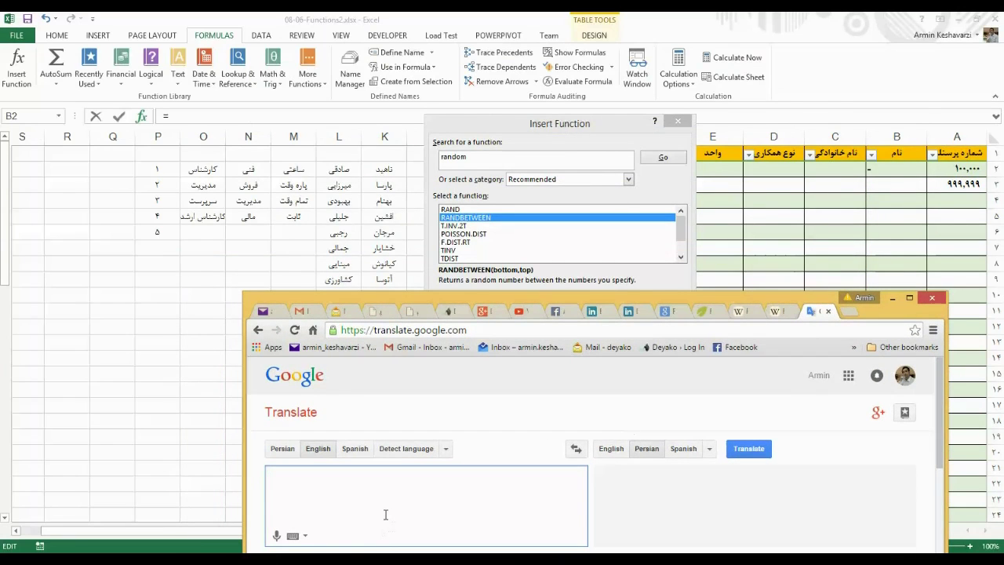
text(returns a rando)
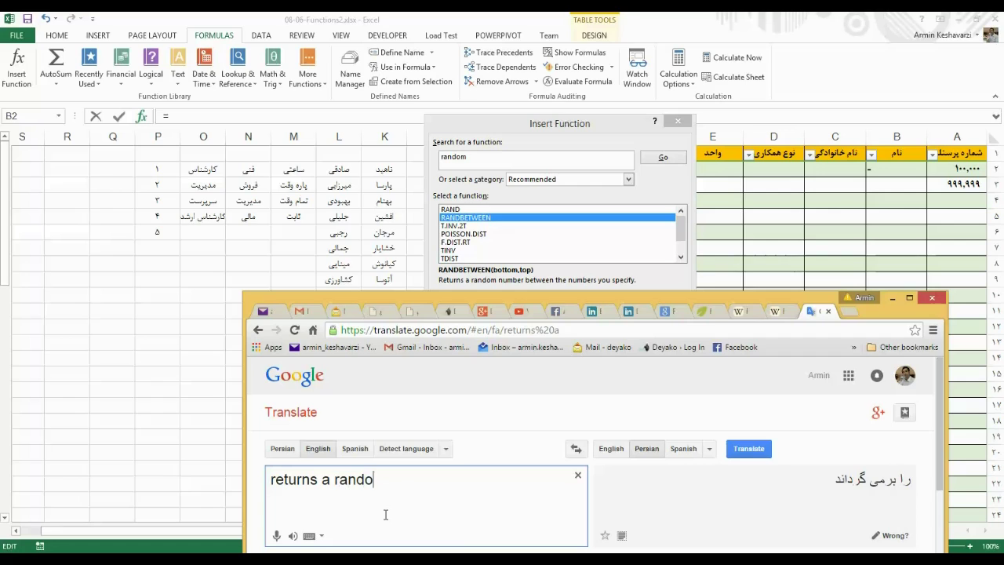
text(m number b)
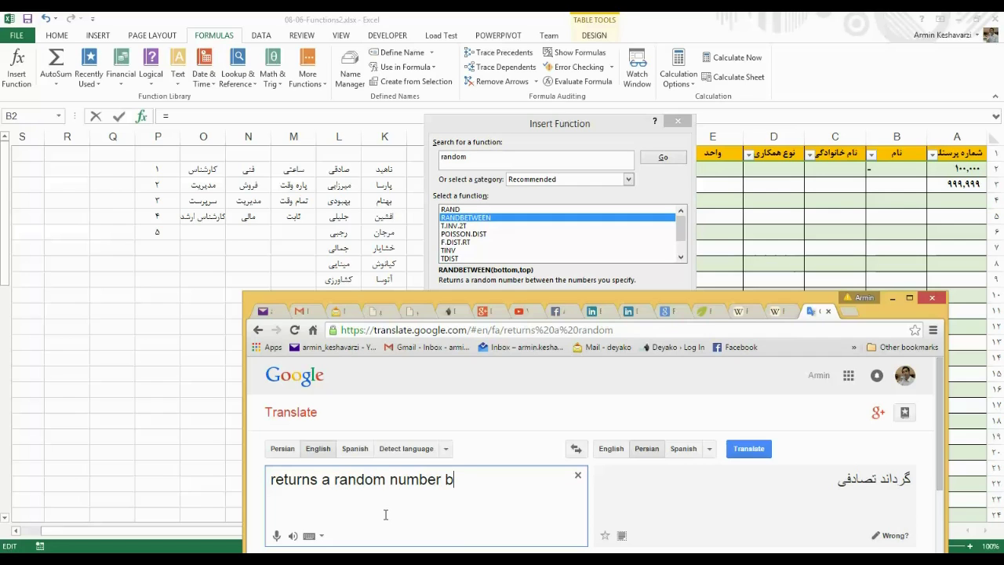
text(etween the numb)
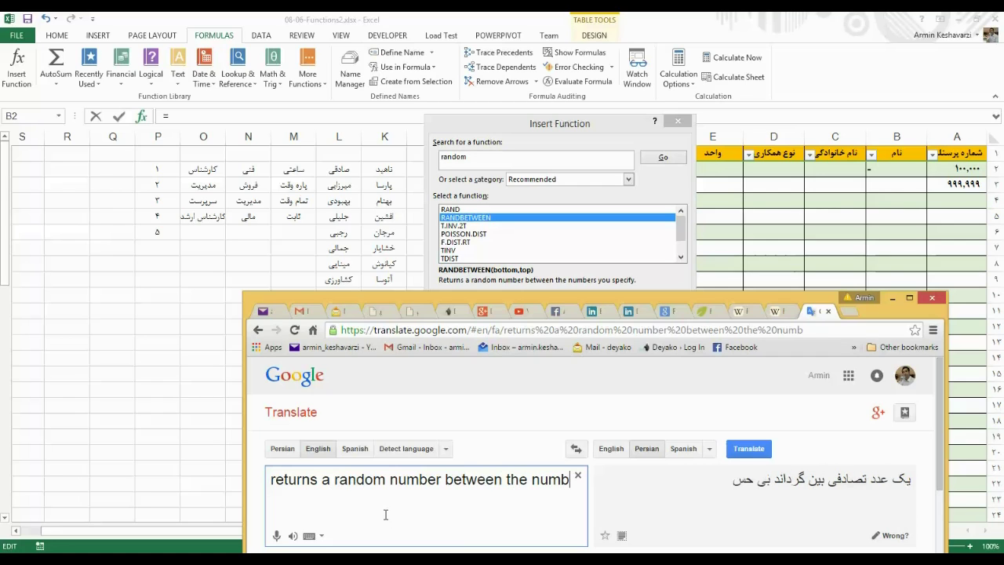
text(s)
key(BackSpace)
key(BackSpace)
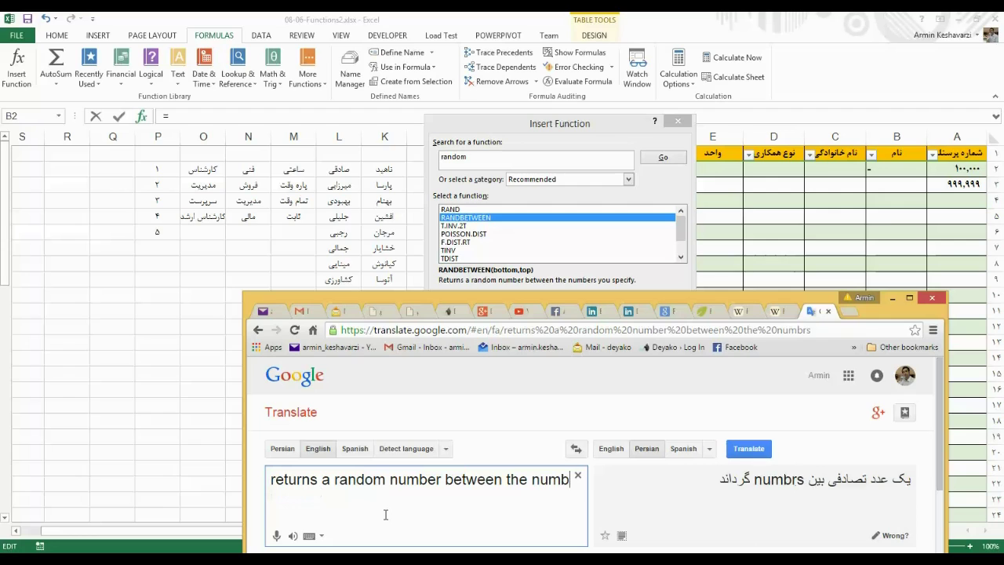
text(ers you sp)
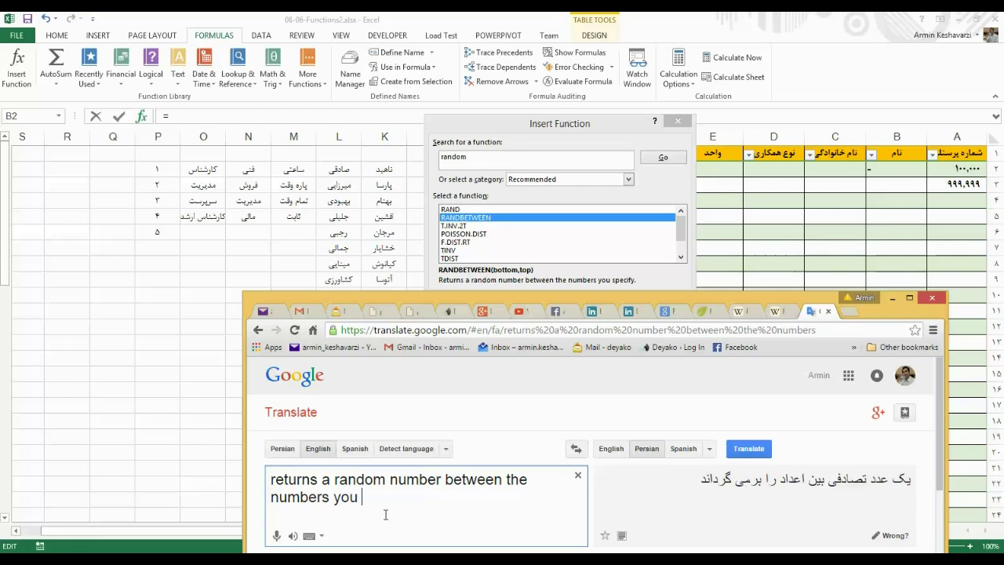
text(ecify)
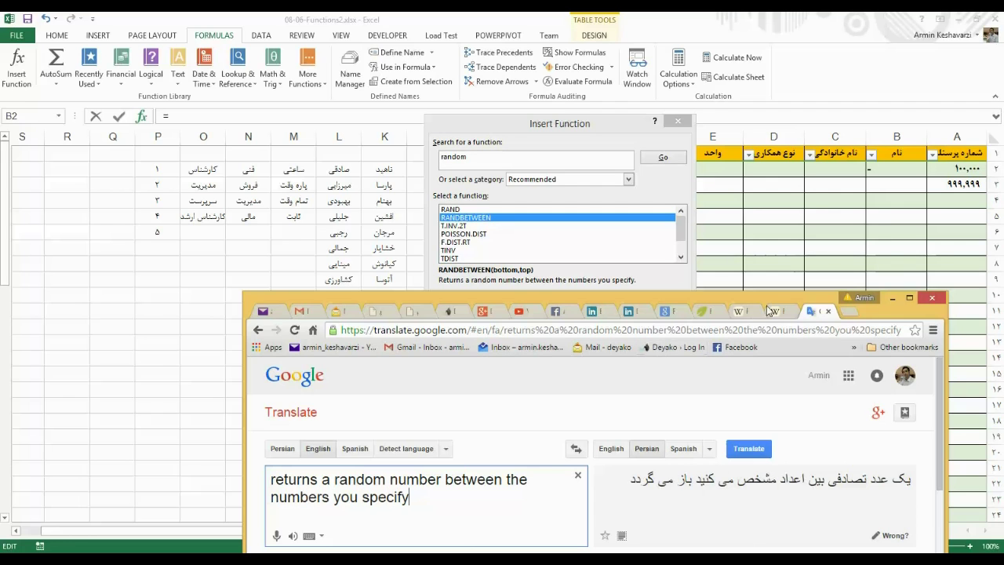
drag(773, 303, 555, 122)
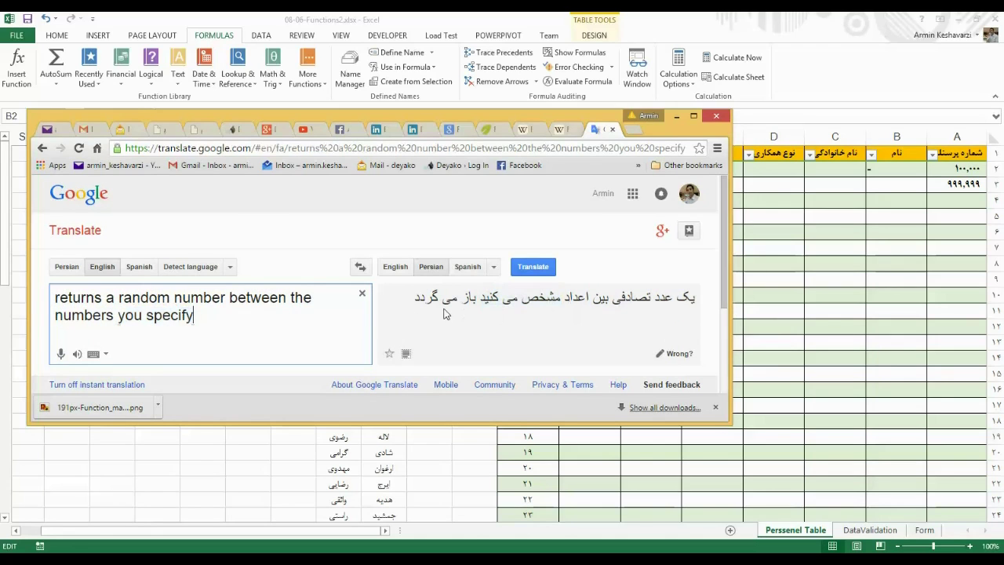
click(676, 116)
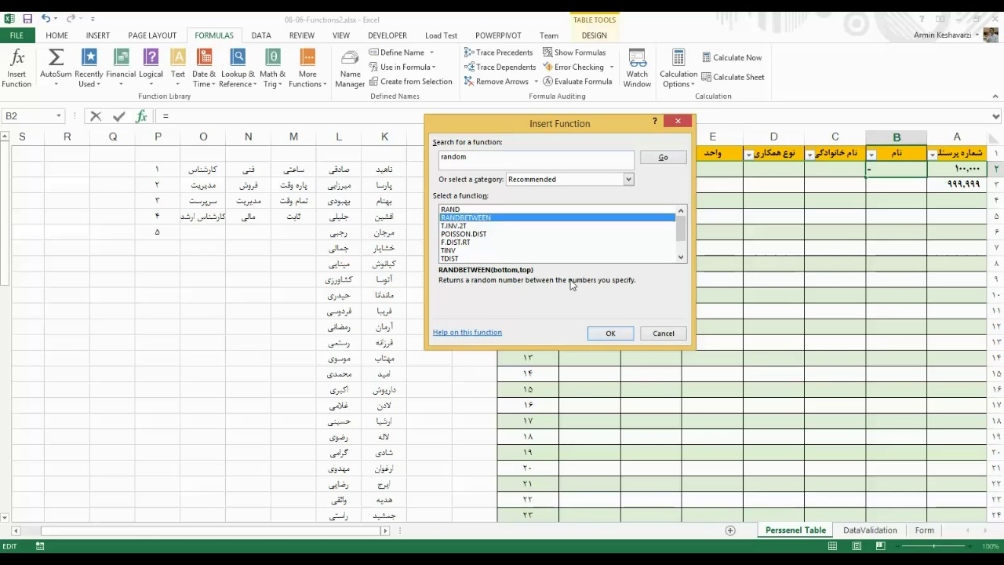
drag(680, 228, 684, 229)
click(654, 209)
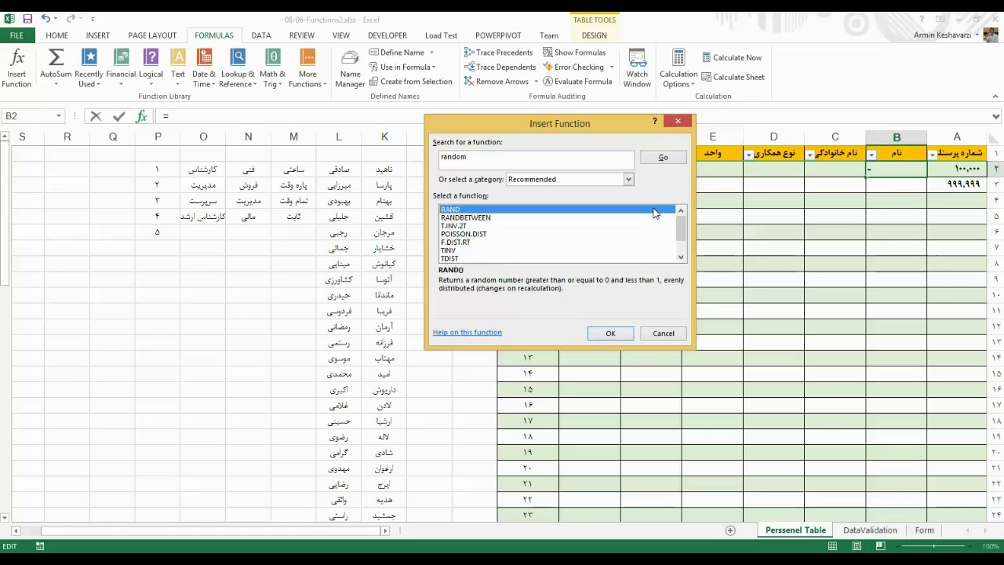
click(634, 218)
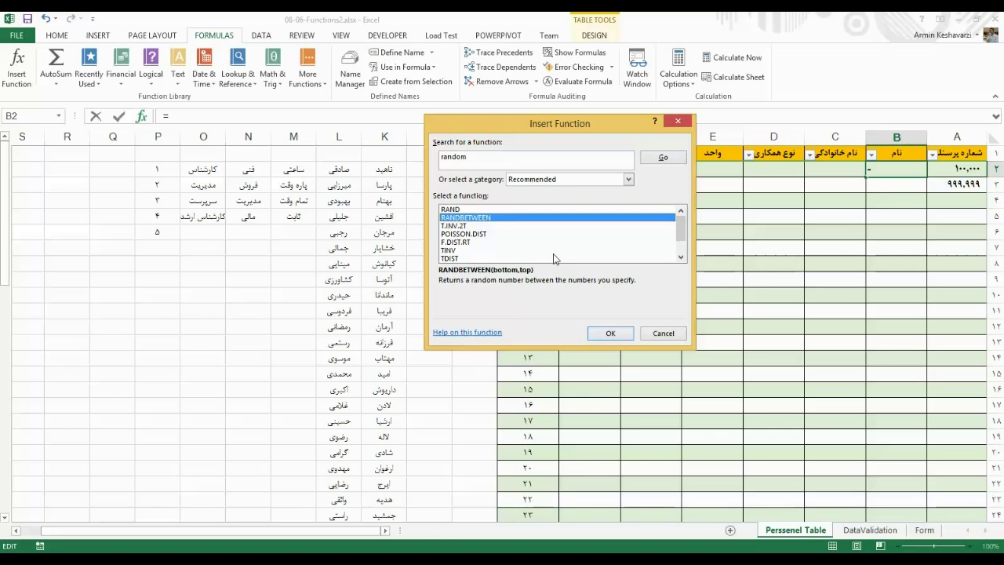
drag(681, 237, 688, 223)
- Cancel Insert Function and scroll through the More Functions > Statistical list
click(664, 336)
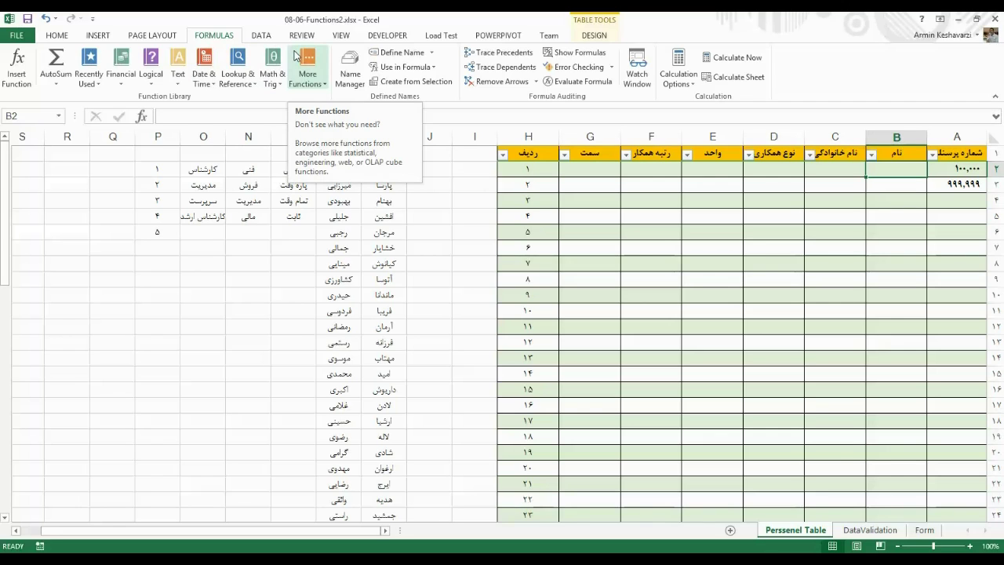
click(302, 55)
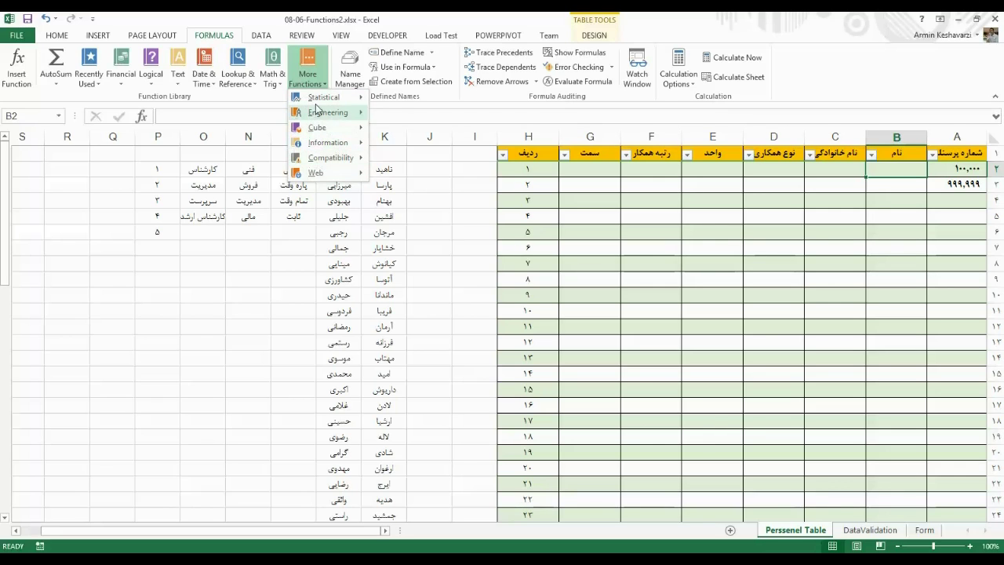
mouse_move(317, 105)
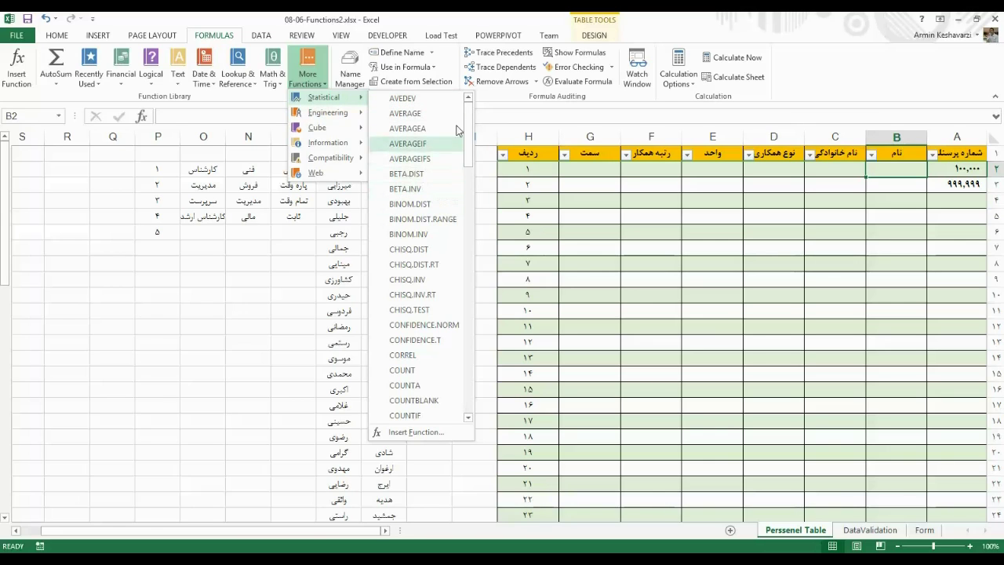
mouse_move(469, 123)
mouse_down()
mouse_move(480, 358)
mouse_move(474, 106)
mouse_up()
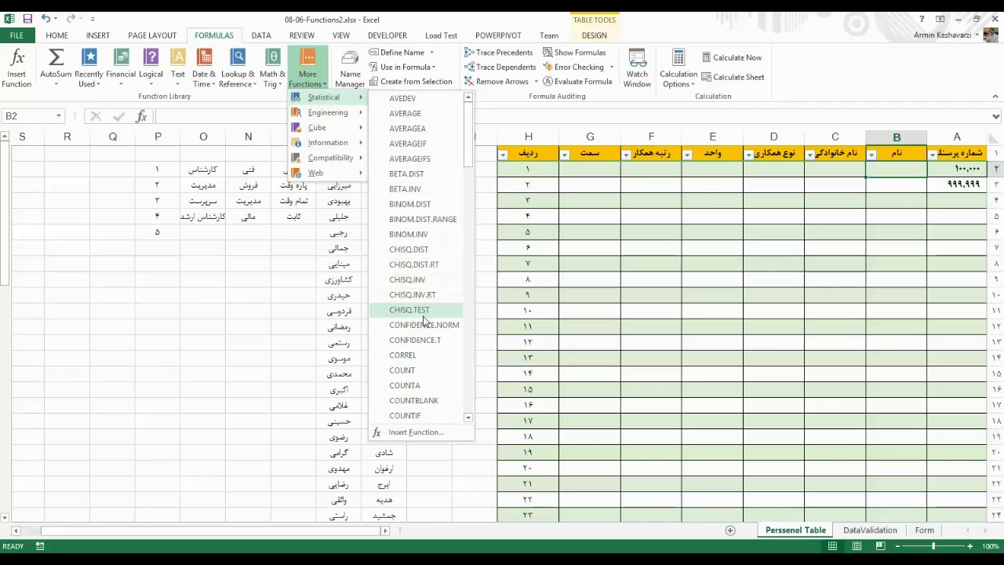
click(469, 419)
drag(469, 424, 467, 419)
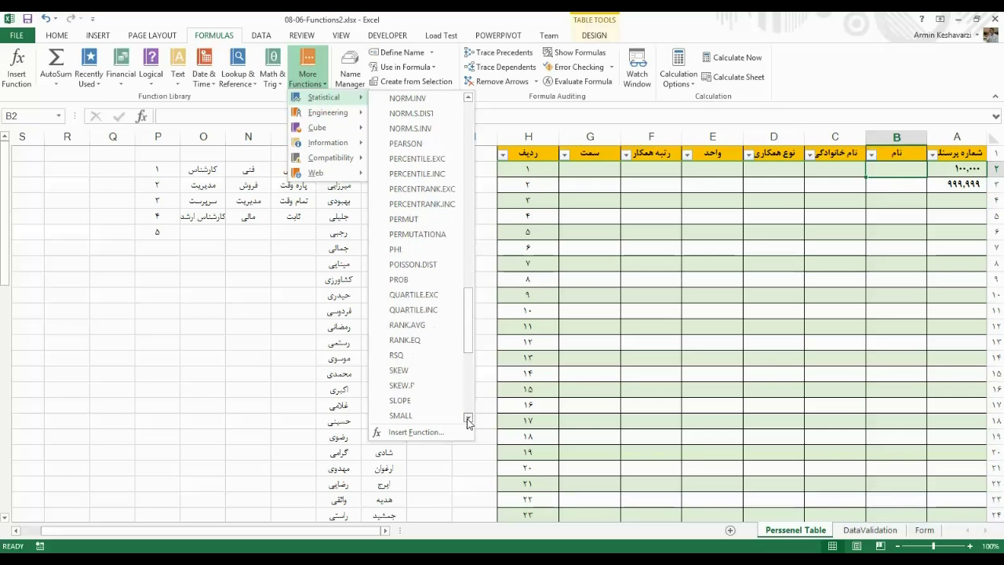
mouse_move(466, 346)
mouse_down()
mouse_move(477, 367)
mouse_move(468, 315)
mouse_up()
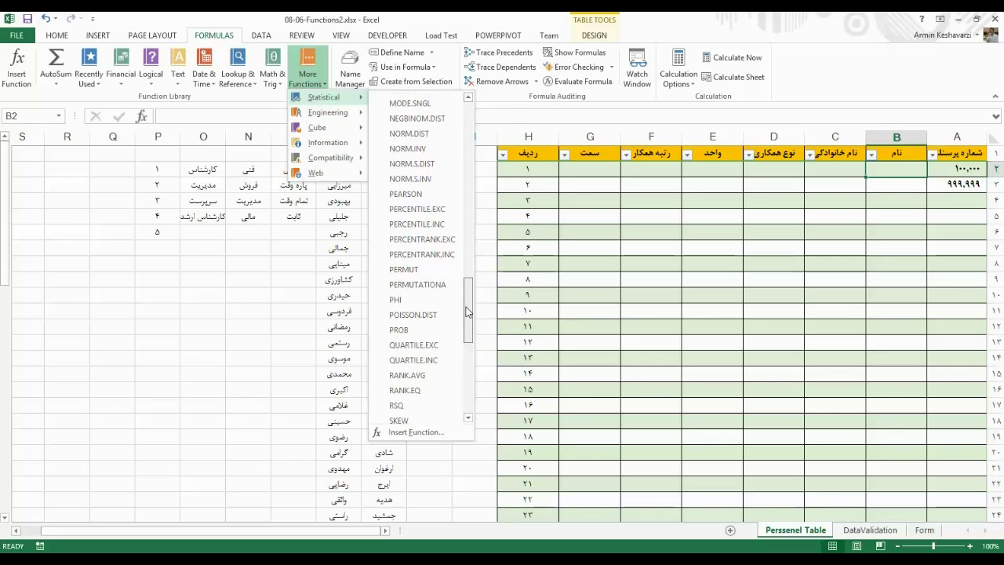
drag(467, 314, 466, 315)
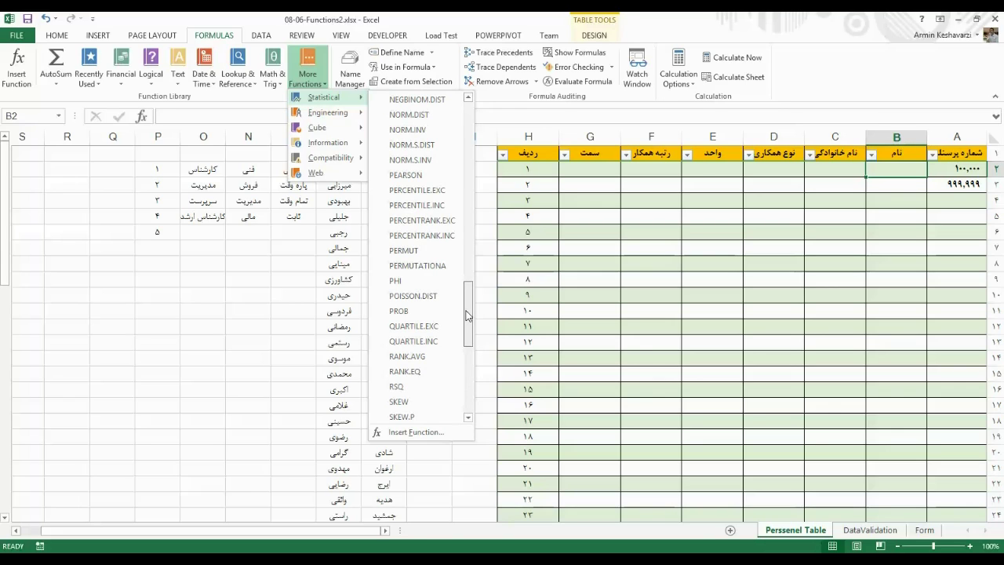
drag(467, 315, 466, 325)
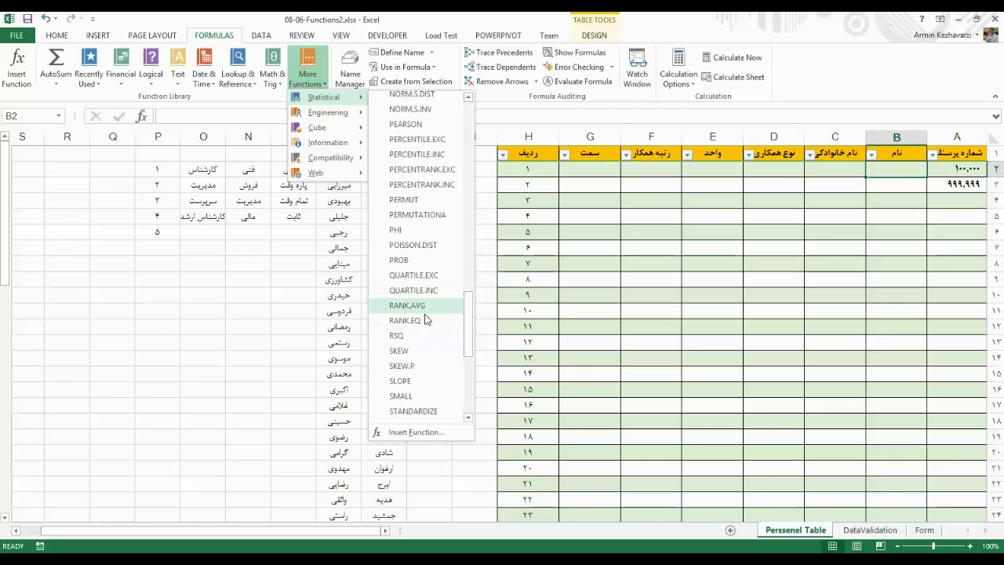
mouse_move(470, 322)
mouse_down()
mouse_move(472, 379)
mouse_move(468, 336)
mouse_up()
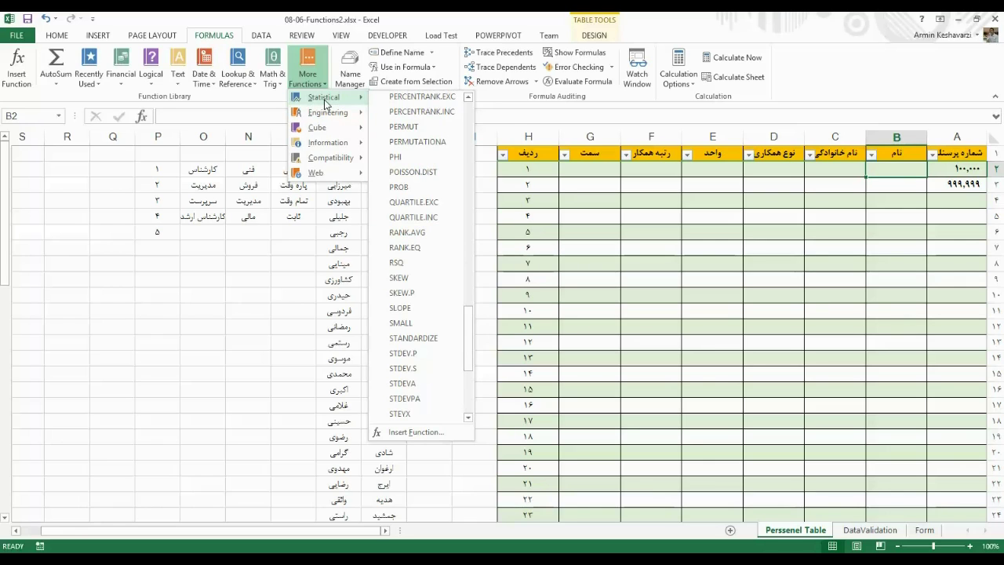
- Scroll the Engineering functions, then scroll the Math & Trig list down to RANDBETWEEN
mouse_move(320, 117)
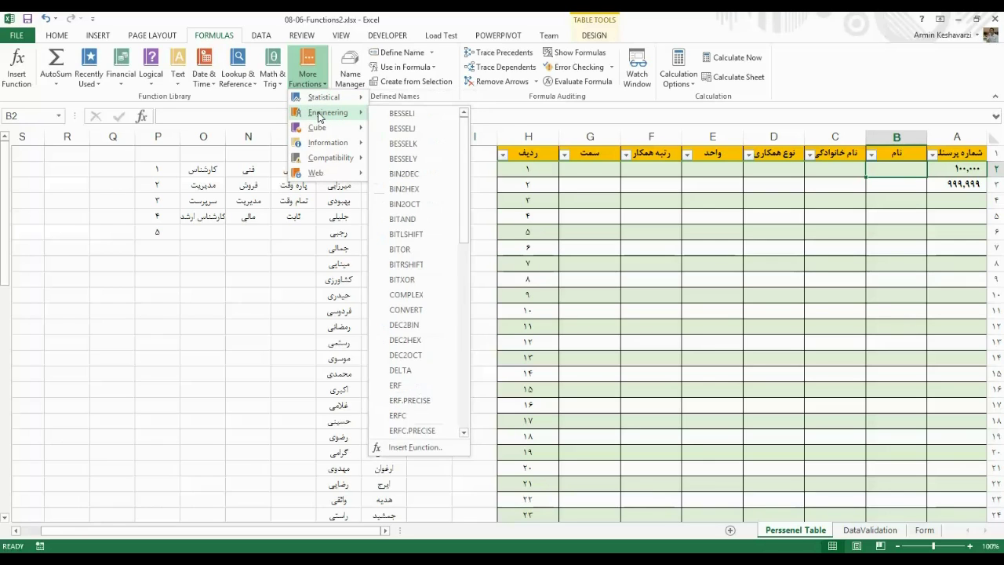
mouse_move(465, 179)
mouse_down()
mouse_move(482, 377)
mouse_move(470, 258)
mouse_up()
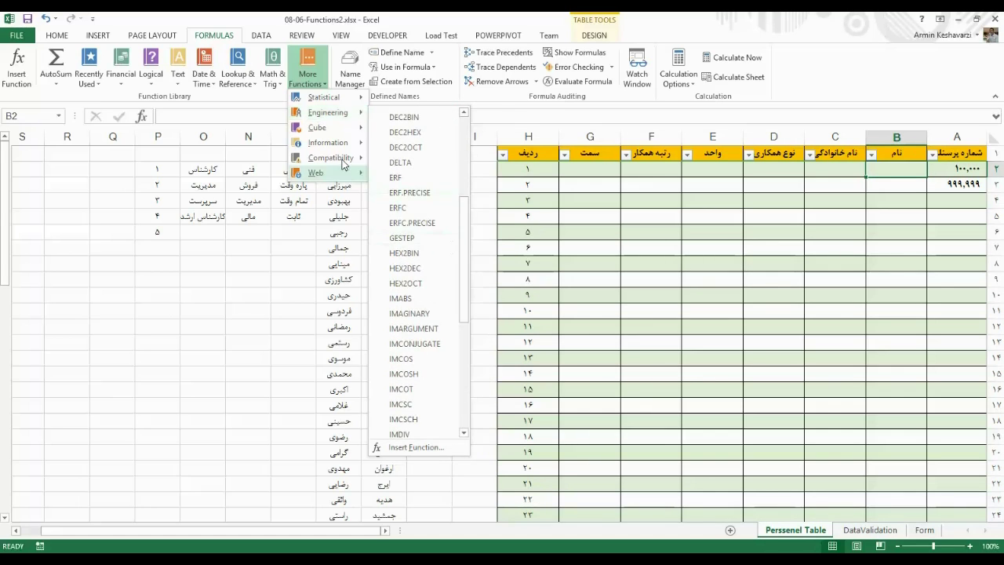
click(270, 69)
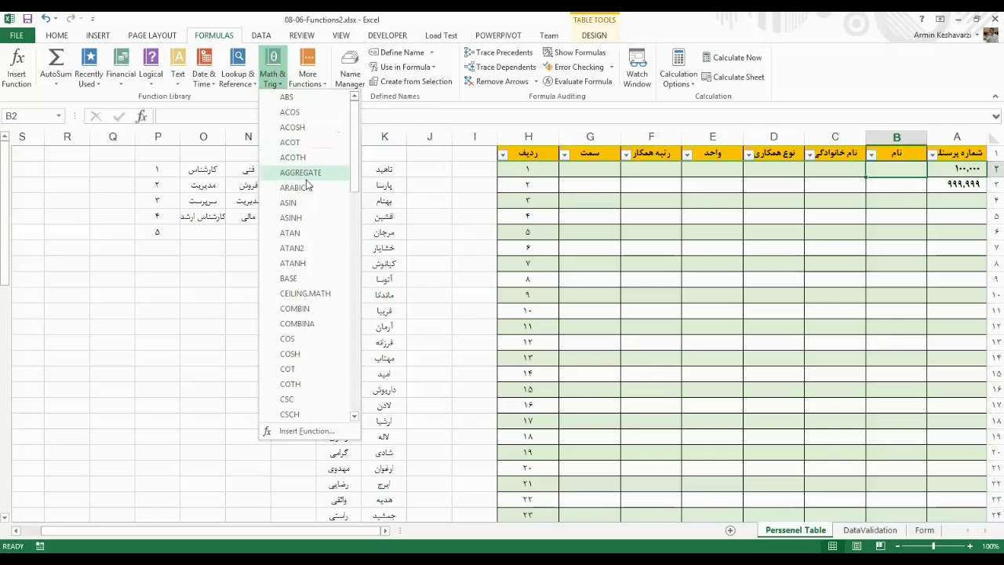
drag(352, 139, 380, 282)
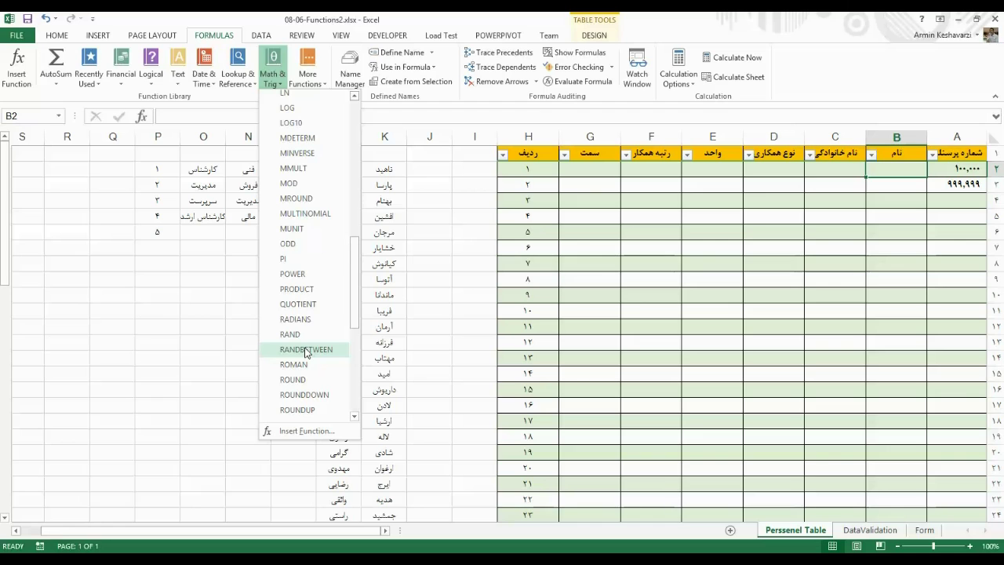
- Insert RANDBETWEEN into B2 and move its Function Arguments window aside
click(306, 351)
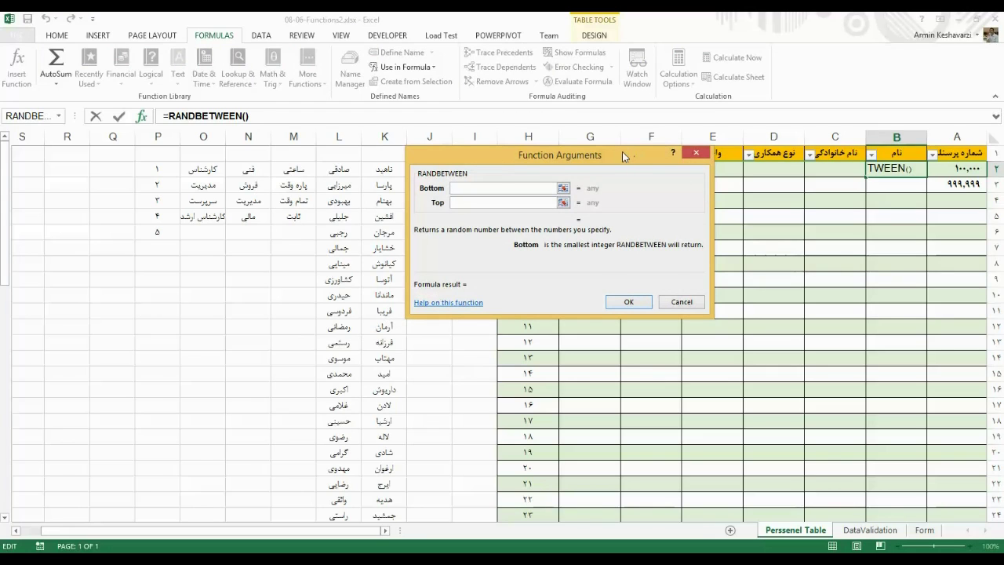
drag(622, 156, 604, 191)
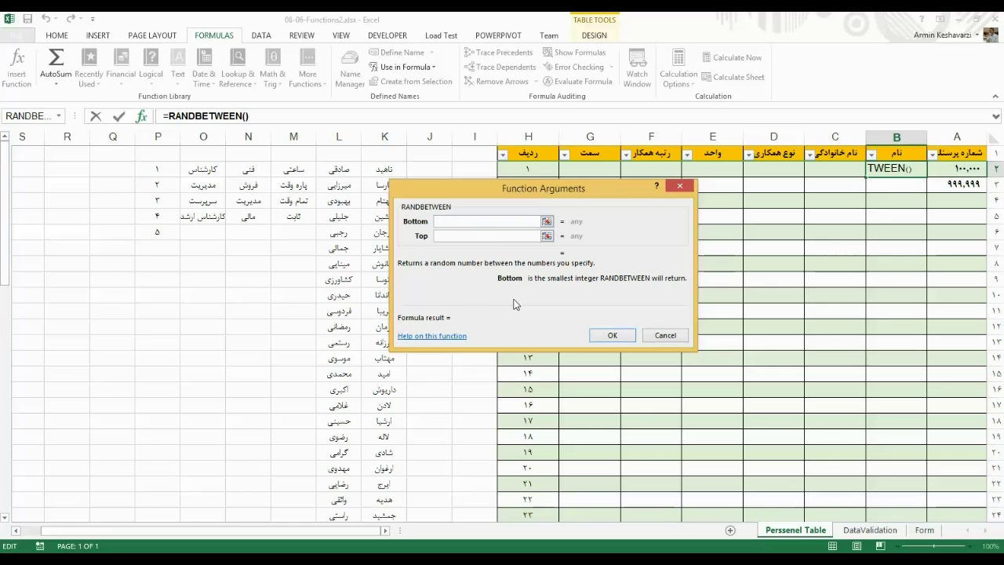
click(464, 236)
click(463, 224)
click(464, 235)
click(464, 222)
click(467, 237)
click(465, 221)
- Set Bottom to 100000 and Top to 999999 and confirm the formula
text(100000)
click(469, 238)
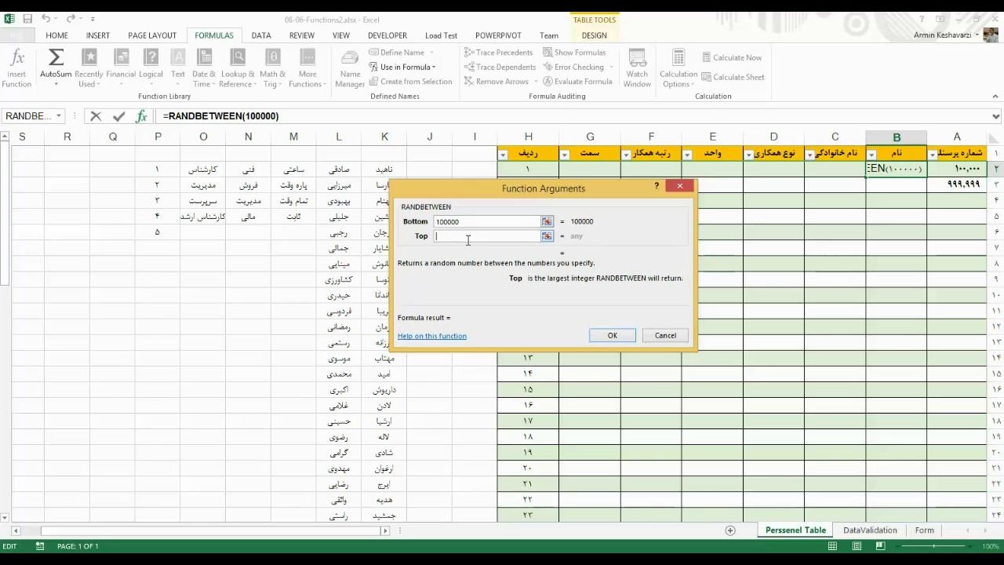
text(999)
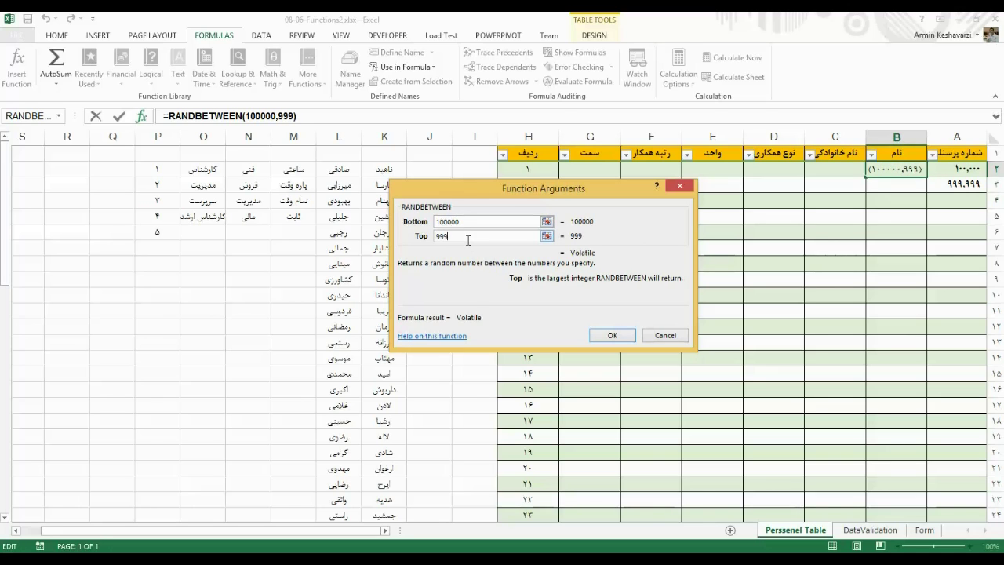
text(999)
click(611, 336)
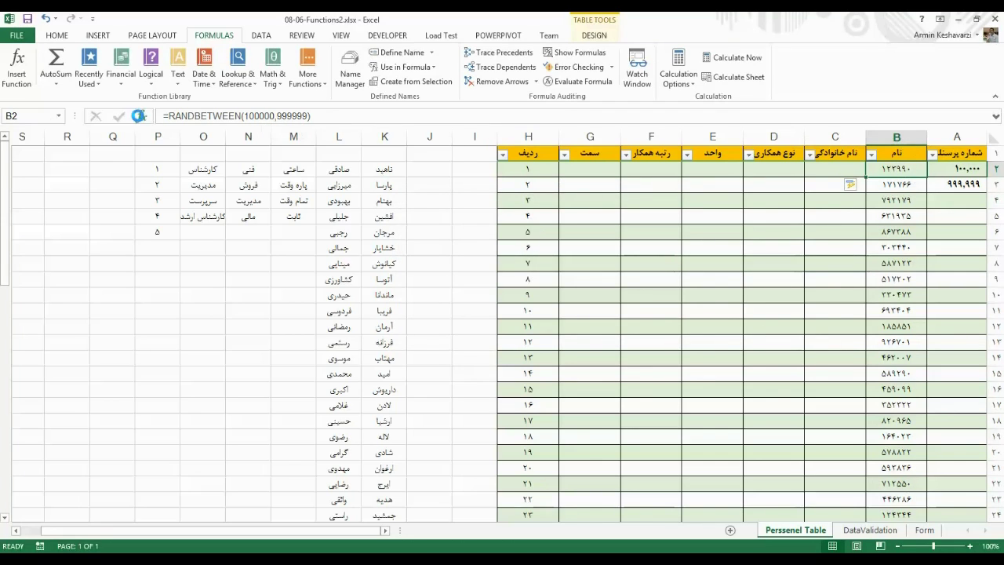
click(141, 116)
- Clear the old arguments and pick cells A2 and A3 as Bottom and Top
key(BackSpace)
double_click(471, 236)
key(BackSpace)
click(474, 224)
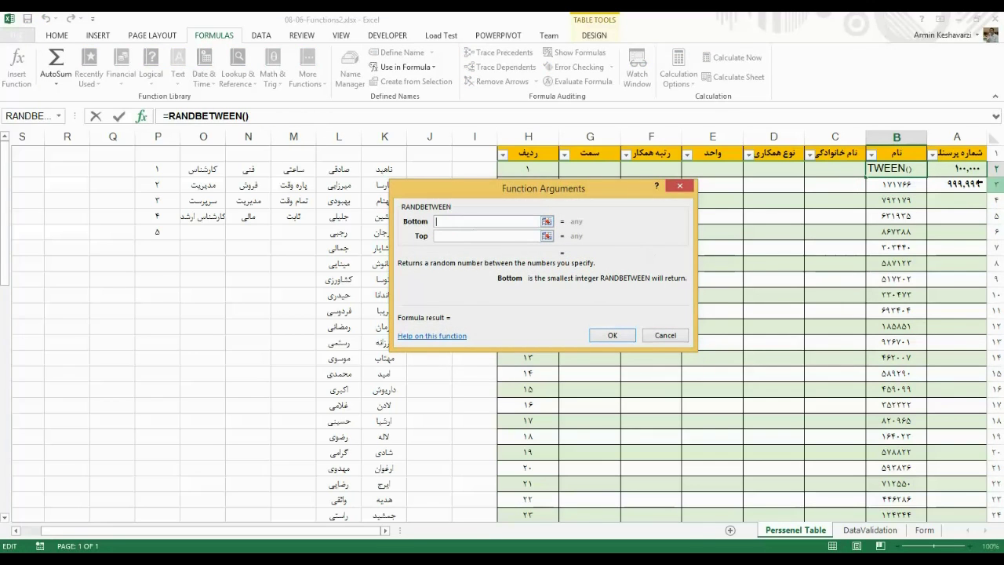
click(959, 167)
click(513, 236)
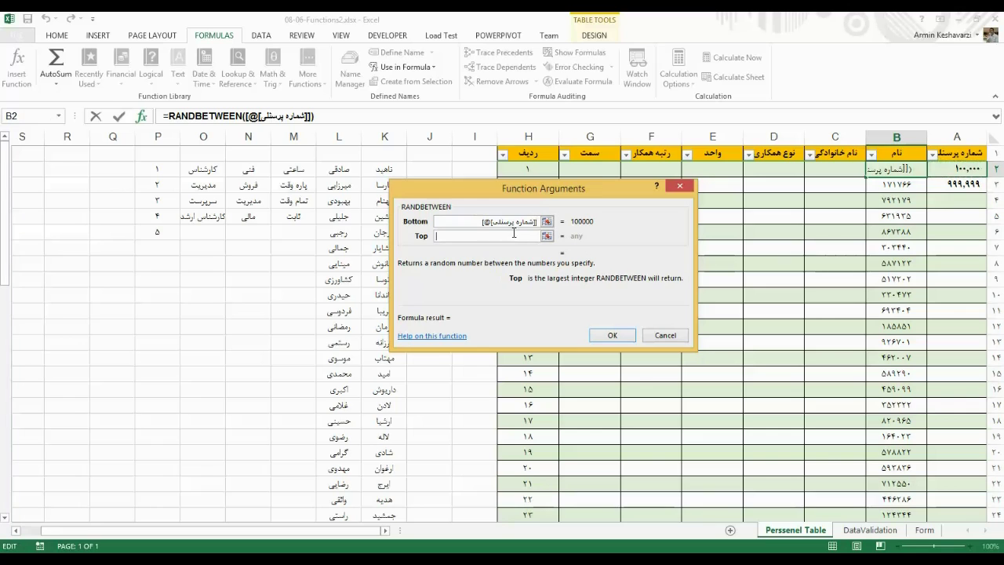
click(957, 184)
- Correct Bottom to A2, confirm =RANDBETWEEN(A2,A3), and select column B to the end
drag(453, 220, 536, 219)
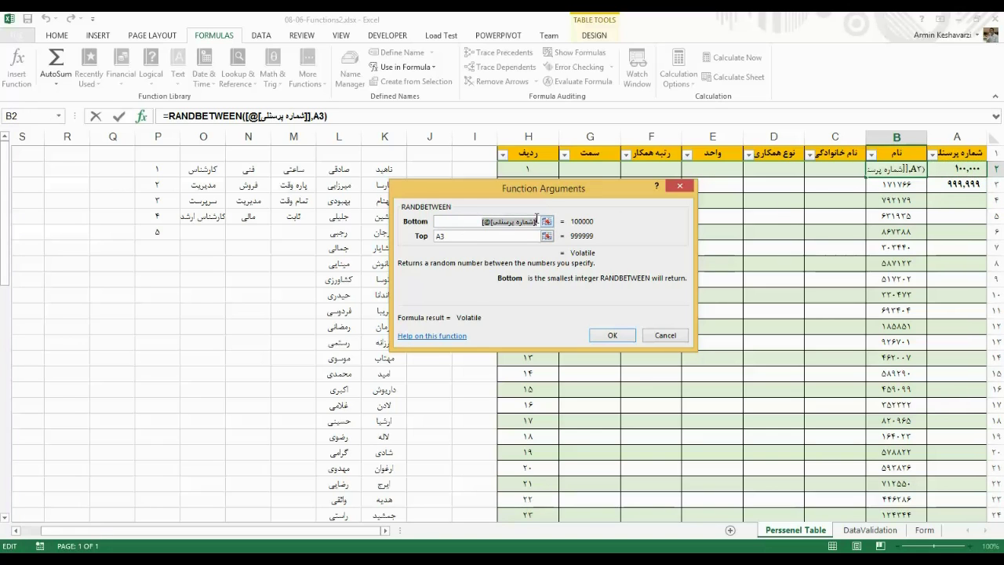
text(A2)
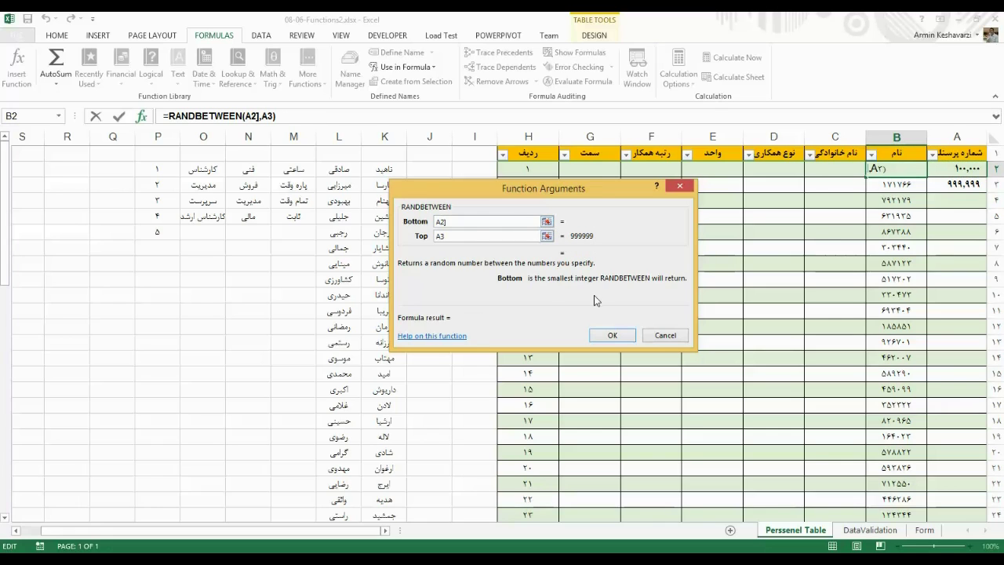
text(])
click(473, 236)
click(493, 221)
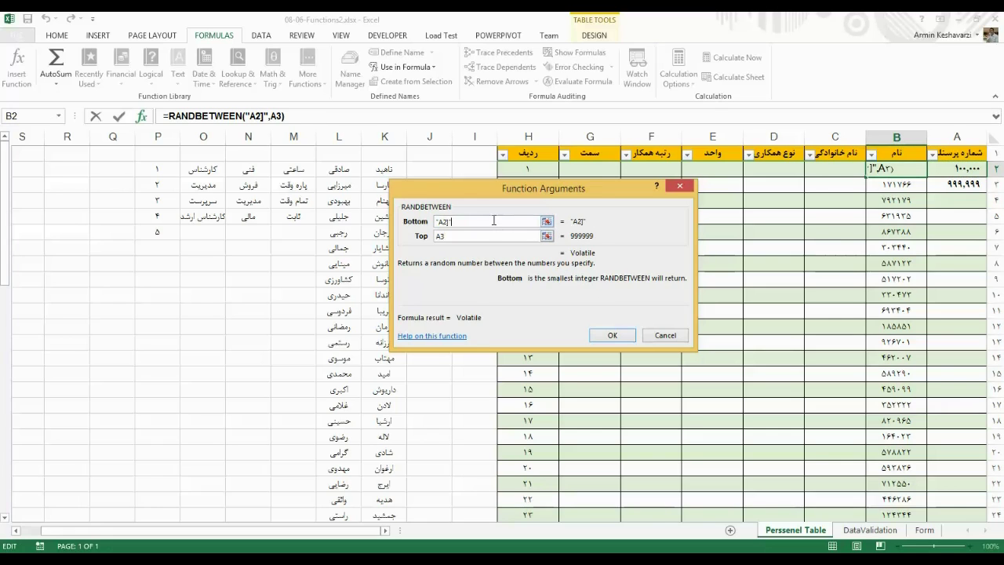
key(BackSpace)
key(Tab)
click(441, 222)
key(Tab)
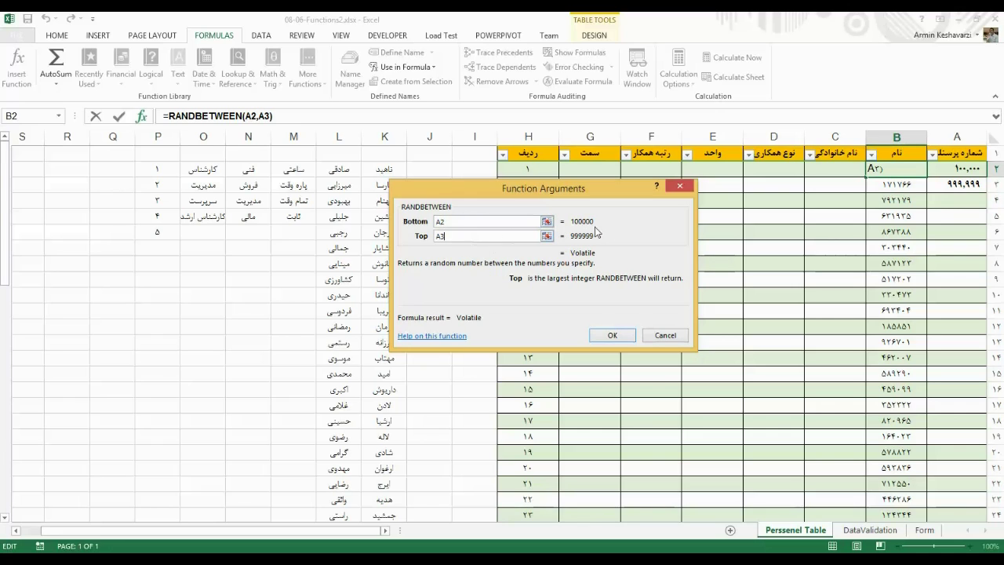
click(604, 336)
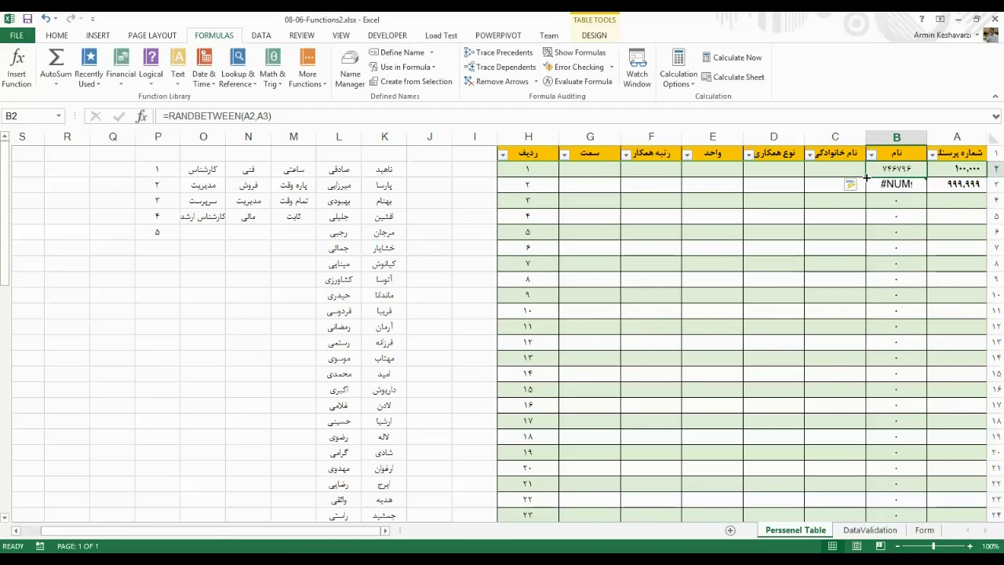
key(ctrl+shift+Down)
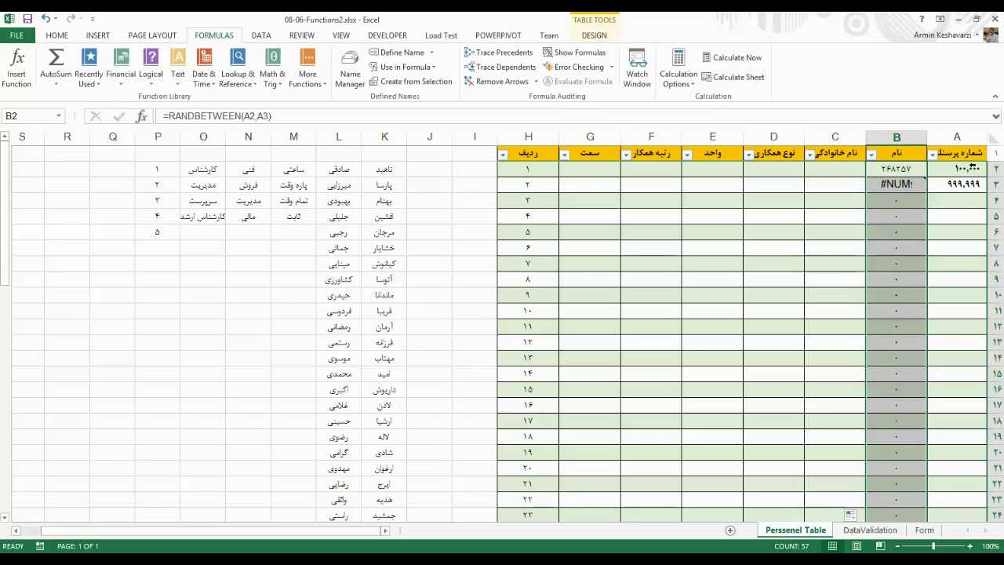
- Compare the RANDBETWEEN formulas in B2 through B6 to see how their references shift
drag(966, 168, 969, 182)
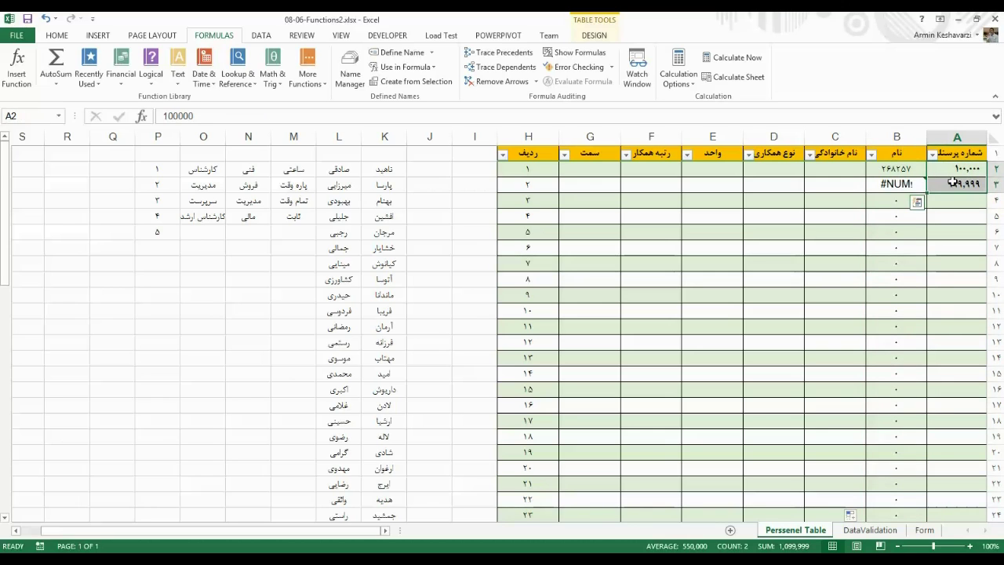
click(895, 169)
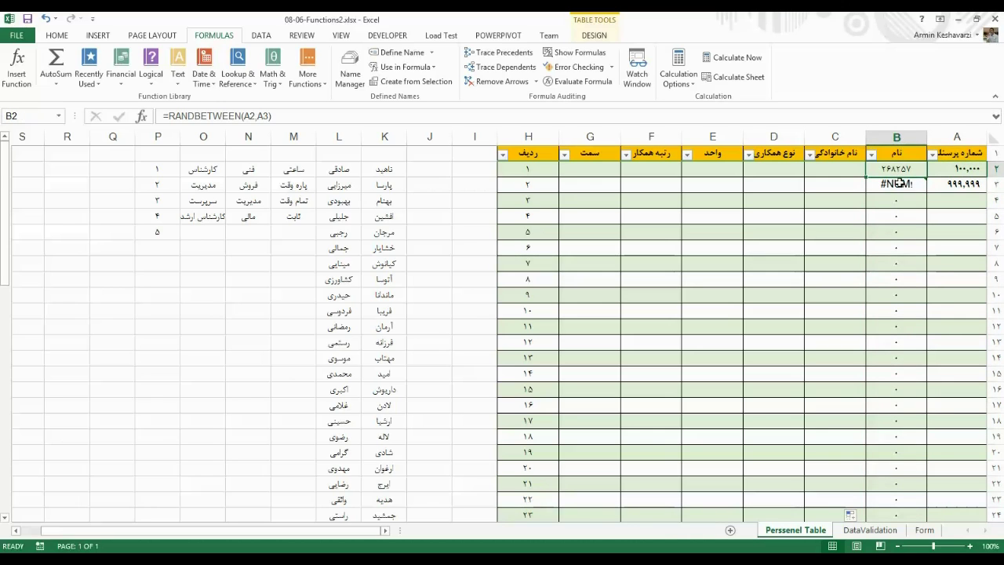
click(899, 184)
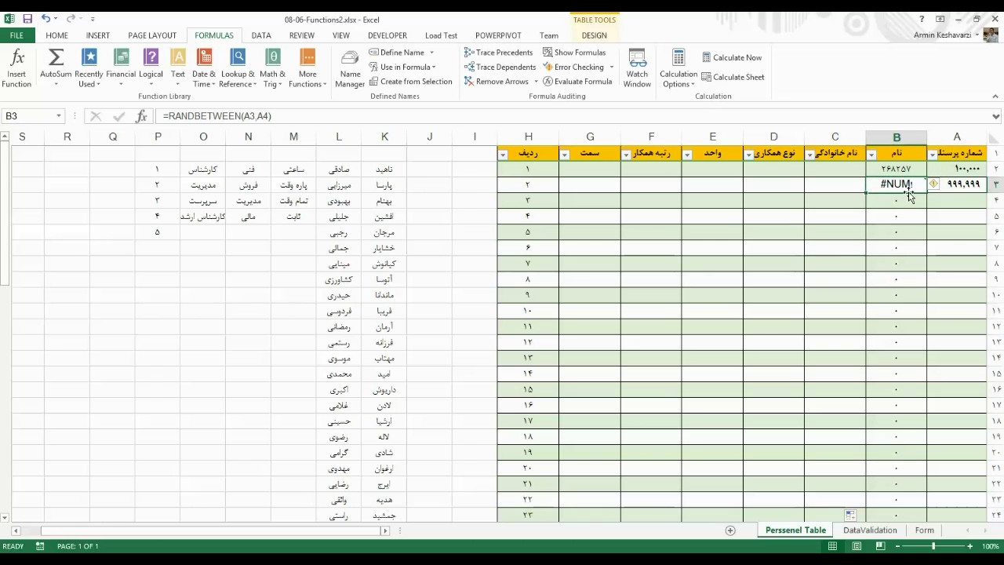
click(908, 201)
click(905, 217)
click(903, 234)
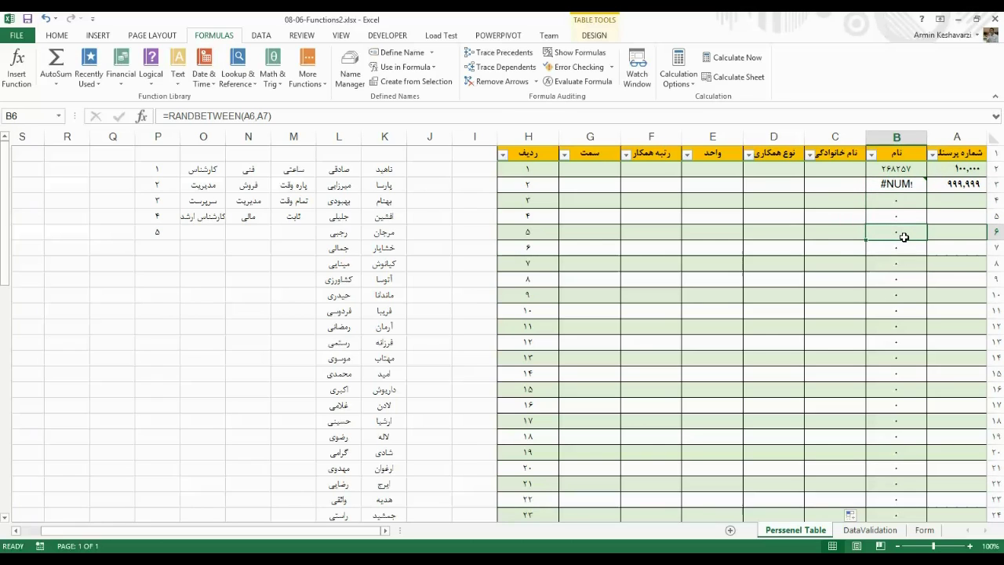
click(908, 173)
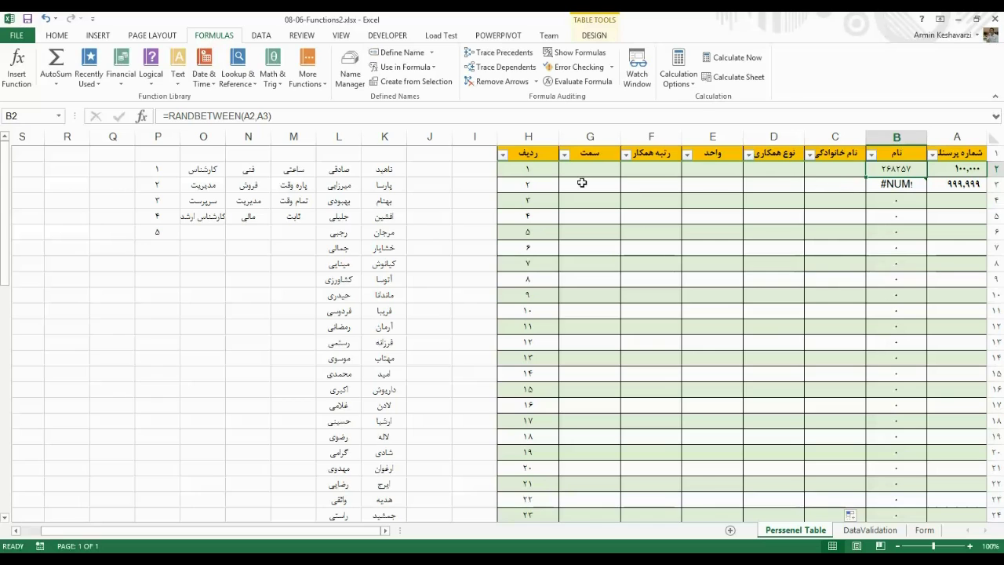
- Confirm B2's unchanged =RANDBETWEEN(A2,A3) in the argument editor and fill it down column B to row 58
click(226, 115)
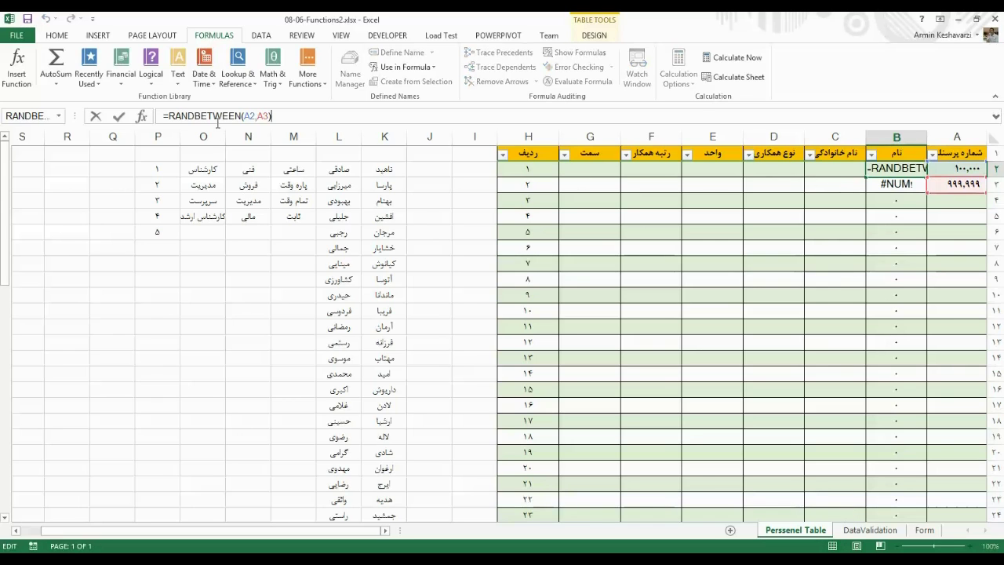
click(226, 115)
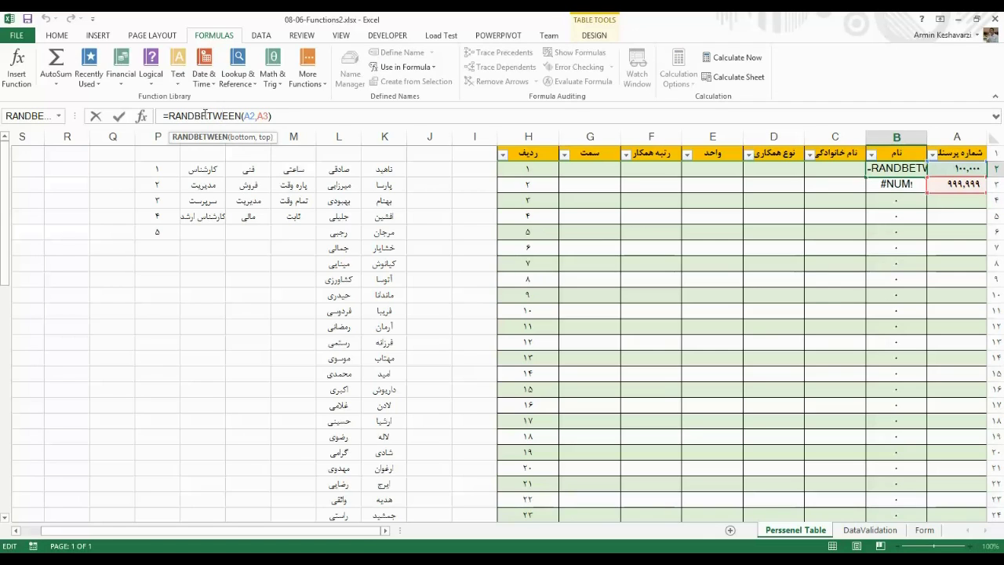
click(143, 116)
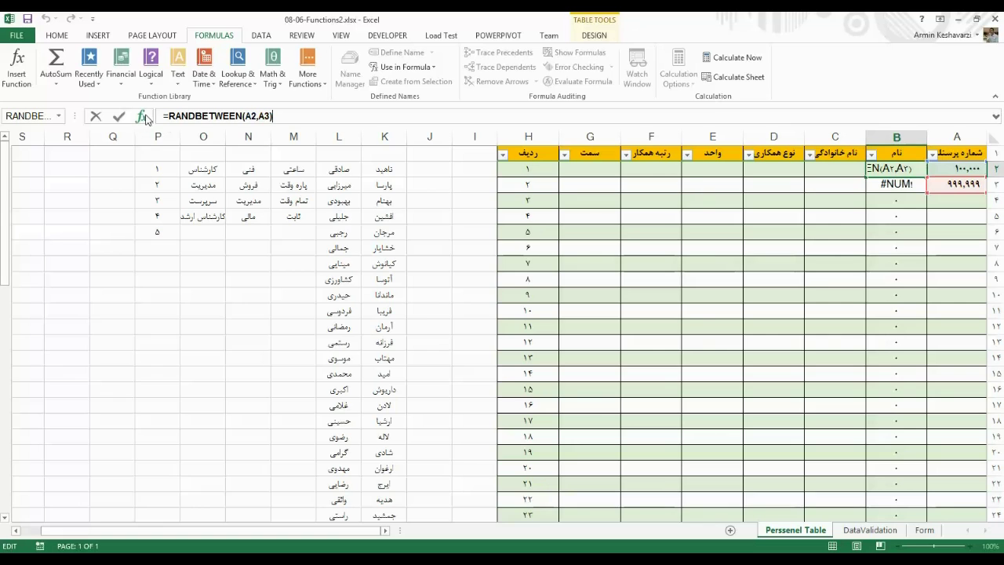
click(474, 222)
click(477, 235)
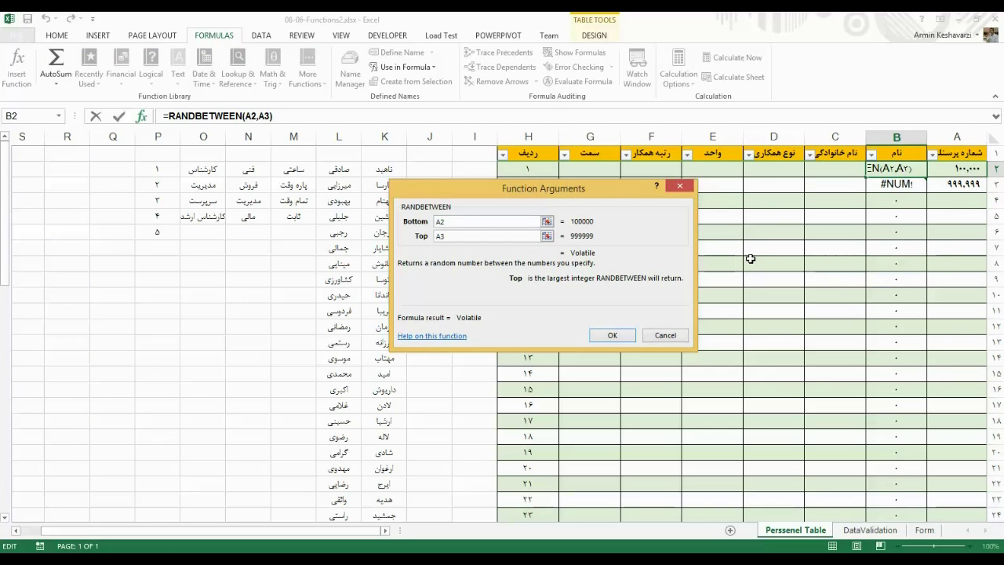
click(620, 333)
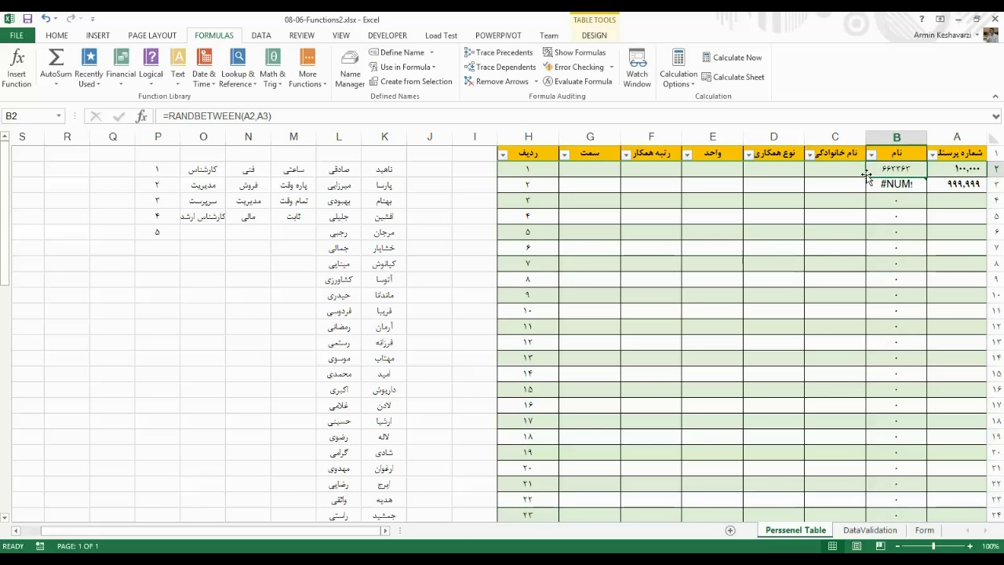
mouse_move(866, 180)
mouse_down()
mouse_move(866, 518)
mouse_move(869, 472)
mouse_up()
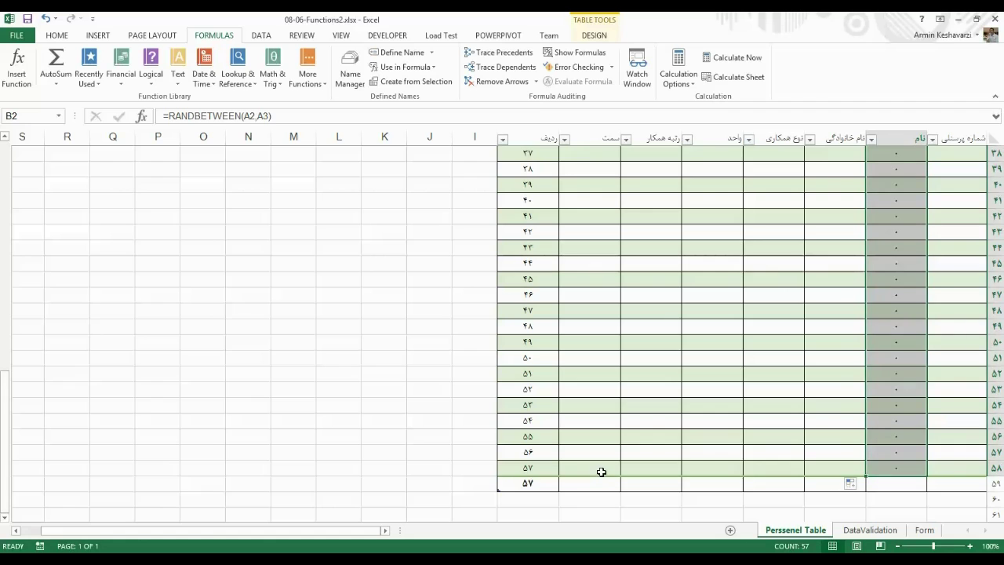
- Turn off the table's Total Row from the Table Tools Design options
click(495, 487)
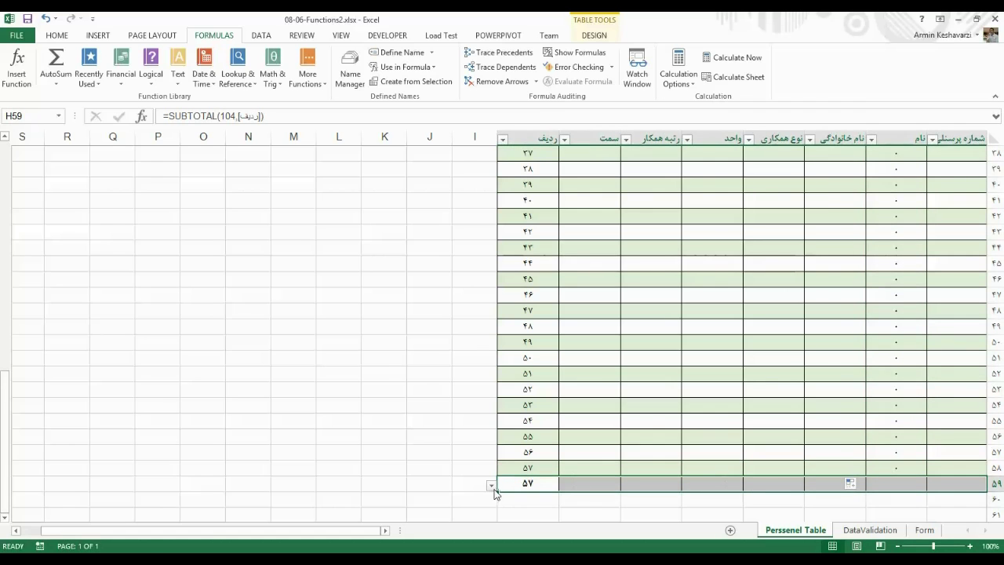
click(588, 36)
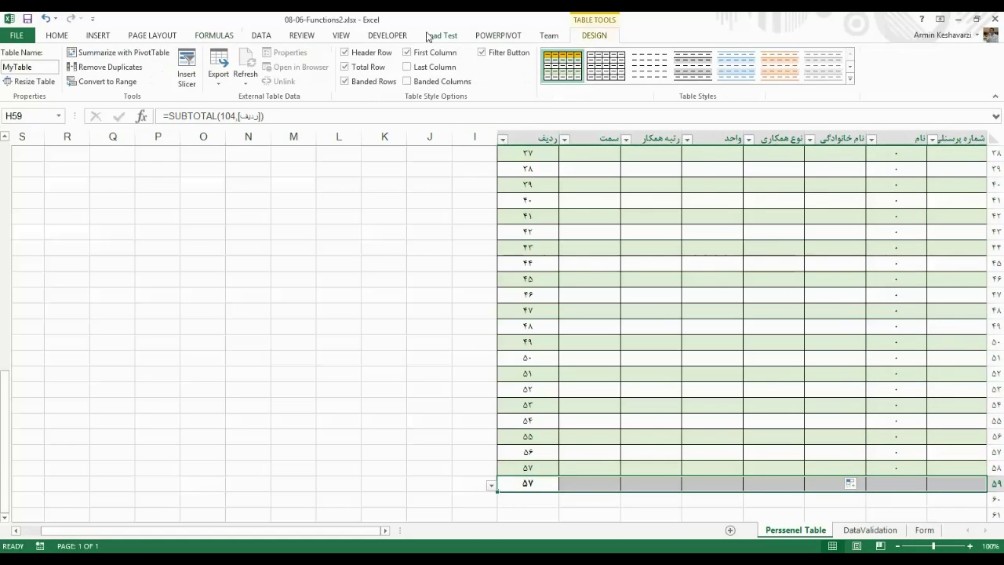
click(364, 67)
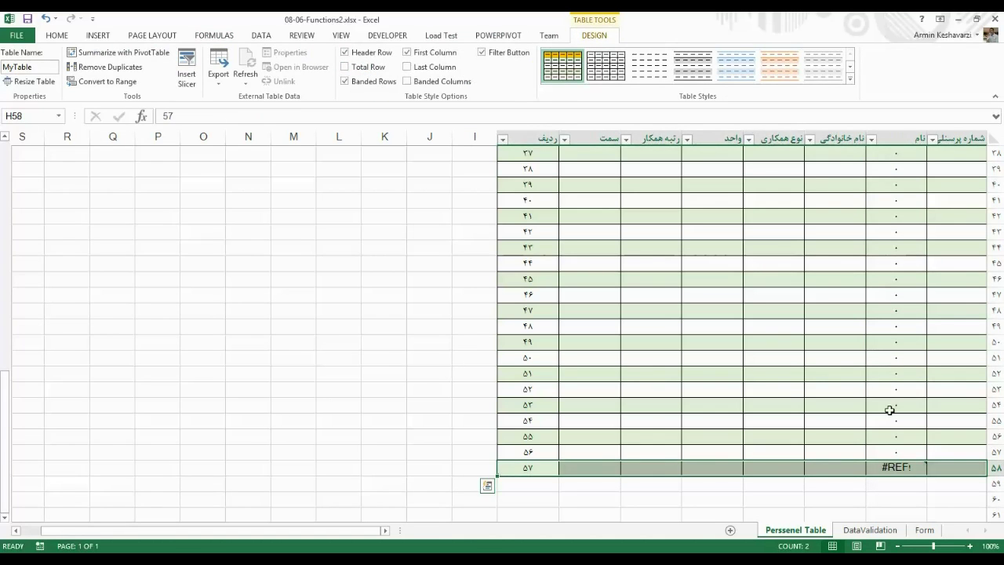
- Select column B's cells from B2 down to the table end, then scroll back to the top
click(895, 468)
mouse_move(894, 466)
mouse_down()
mouse_move(900, 88)
mouse_move(884, 170)
mouse_up()
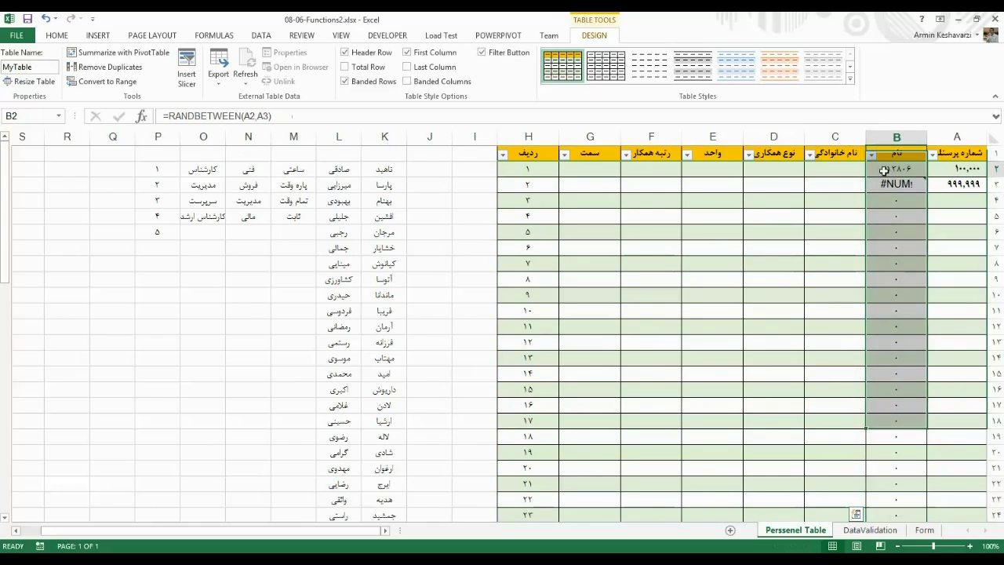
click(884, 169)
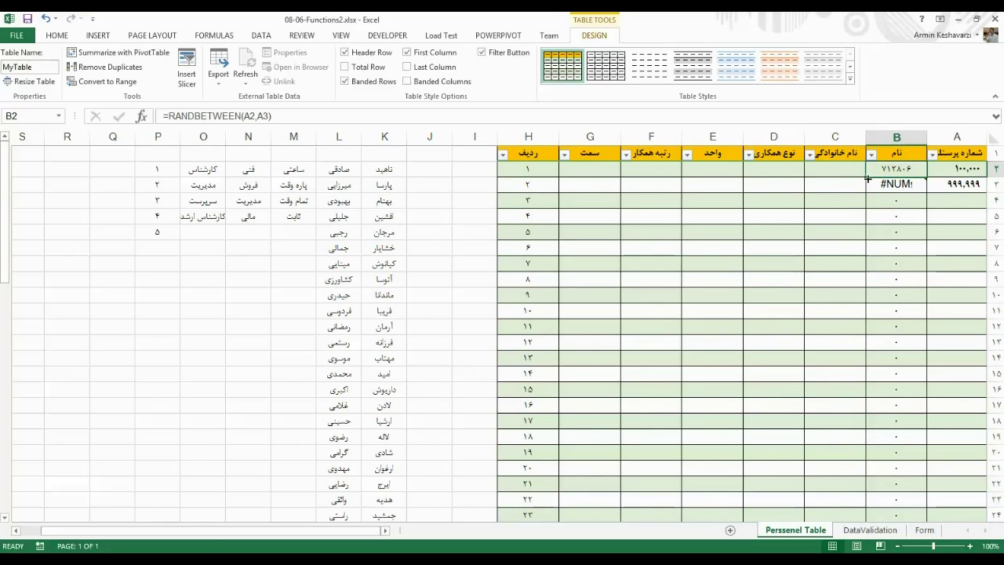
key(ctrl+shift+Down)
drag(11, 230, 23, 259)
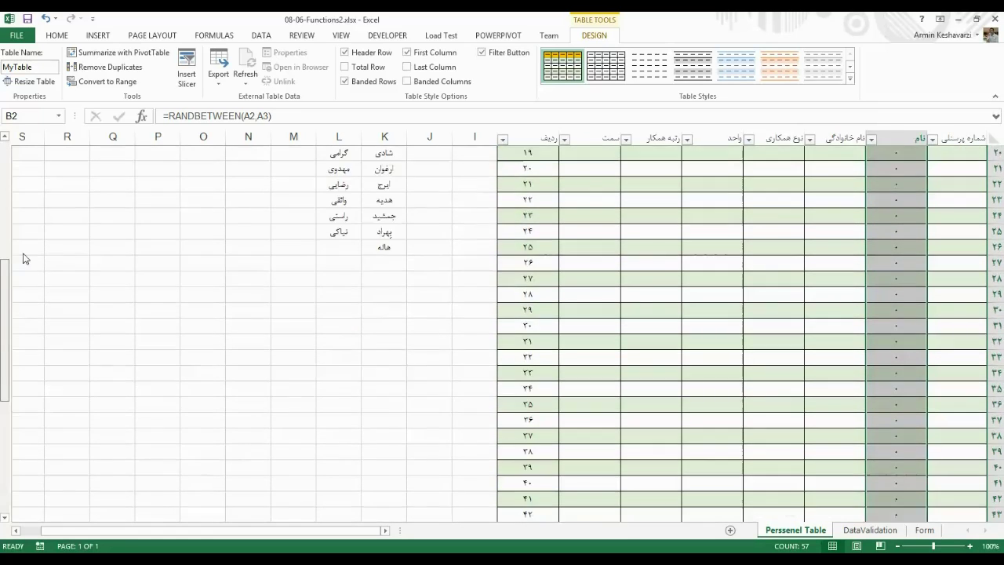
scroll(24, 259, up, 6)
- Recalculate B2's formula and inspect B3's shifted A3,A4 references
drag(897, 278, 902, 172)
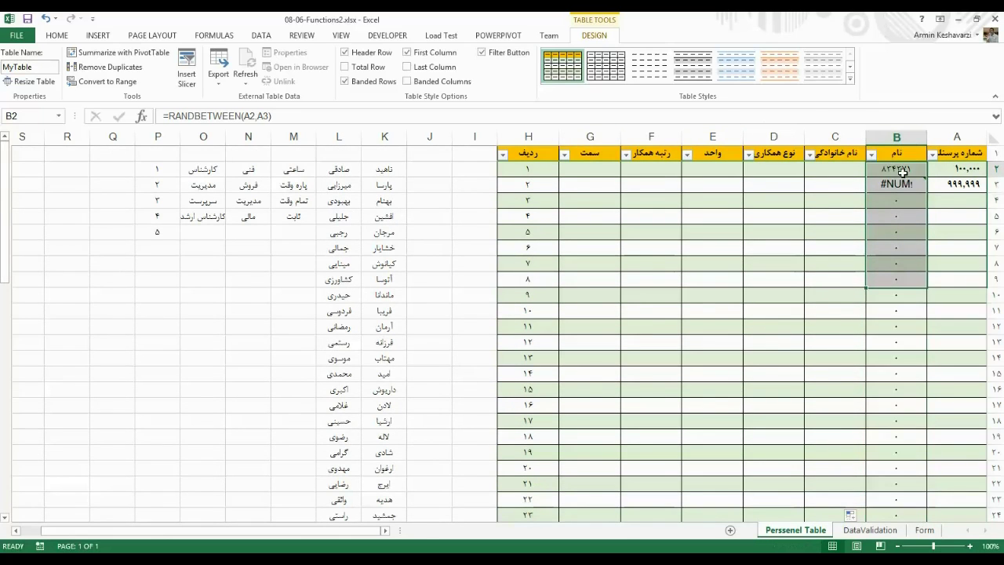
click(902, 172)
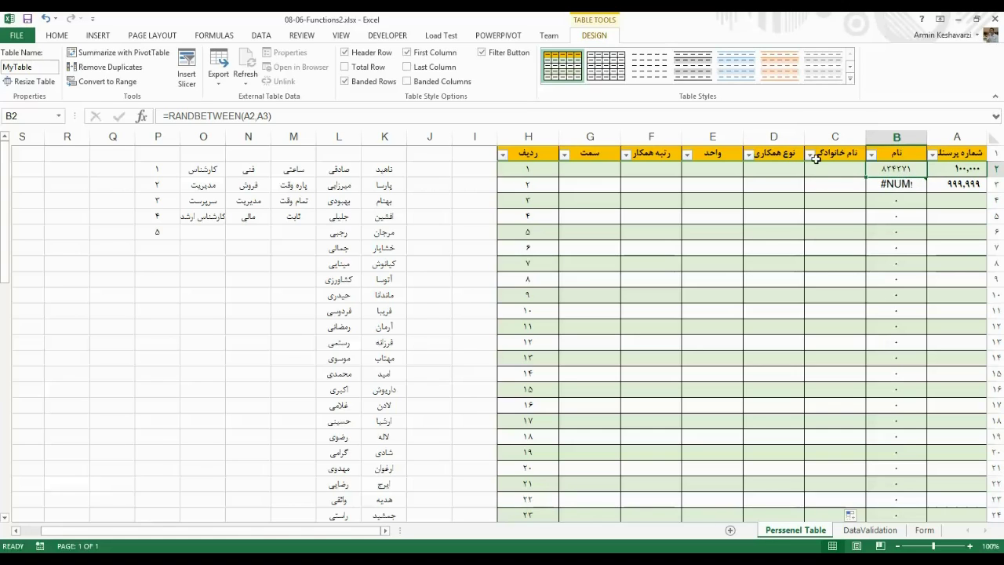
click(265, 115)
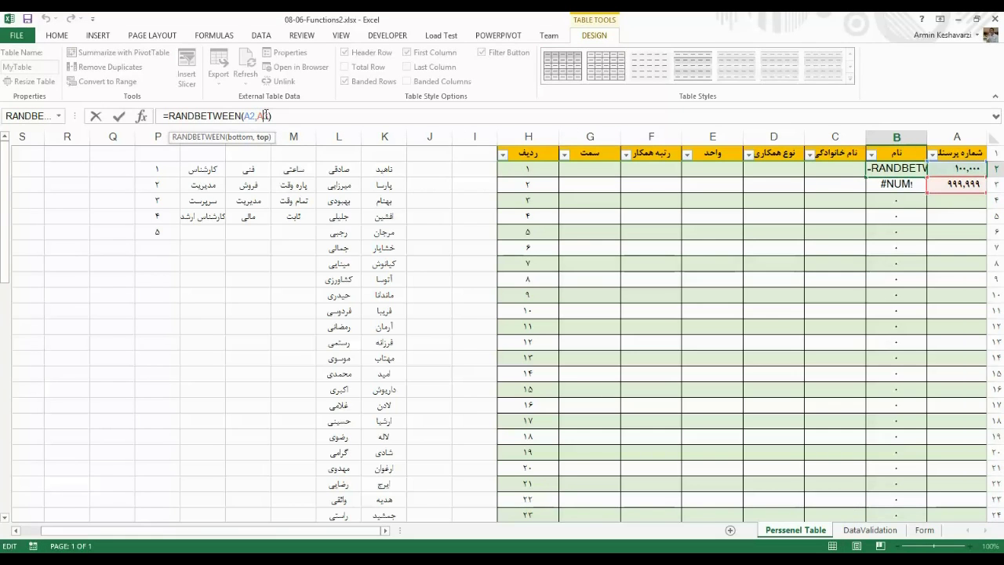
key(Return)
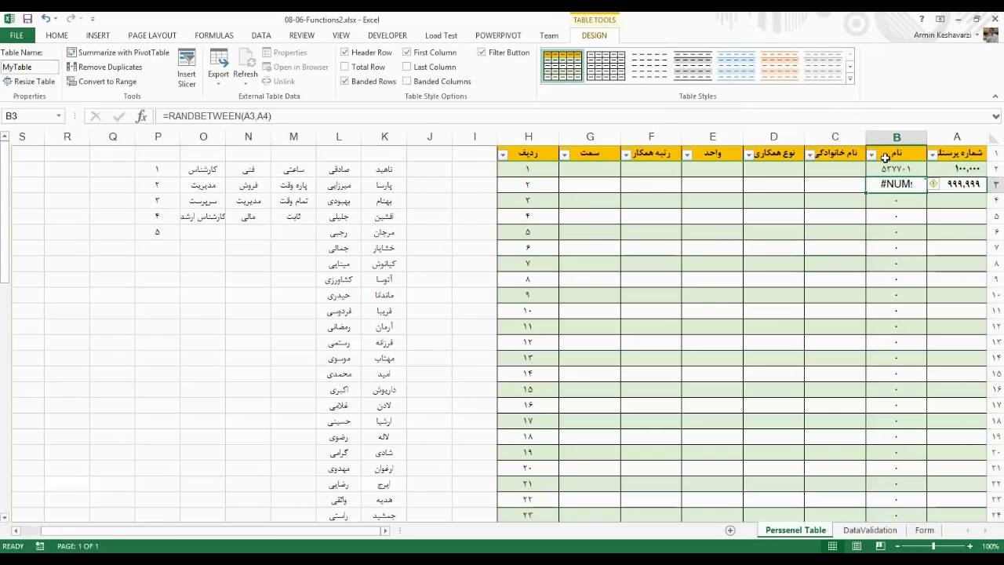
double_click(246, 116)
double_click(265, 116)
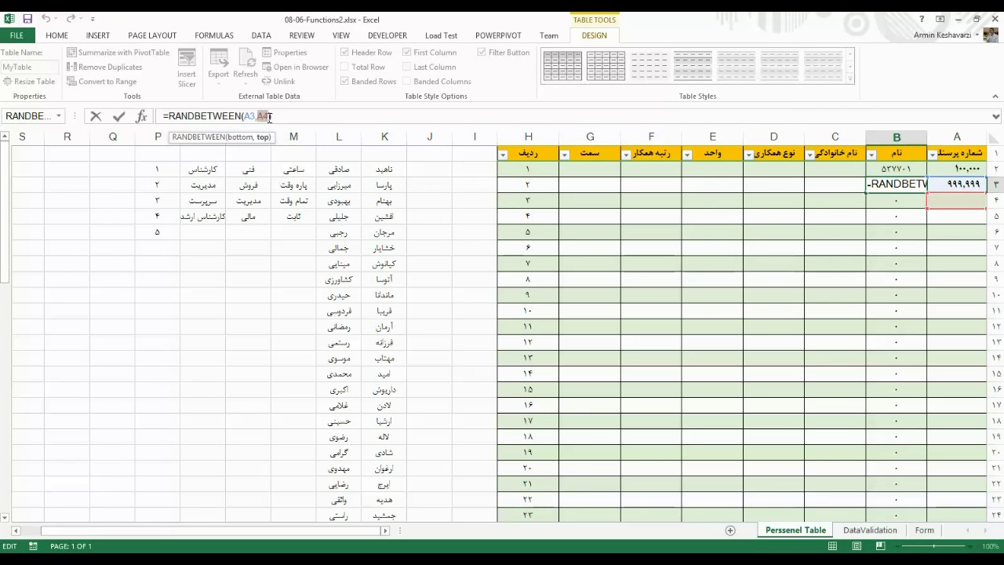
key(Return)
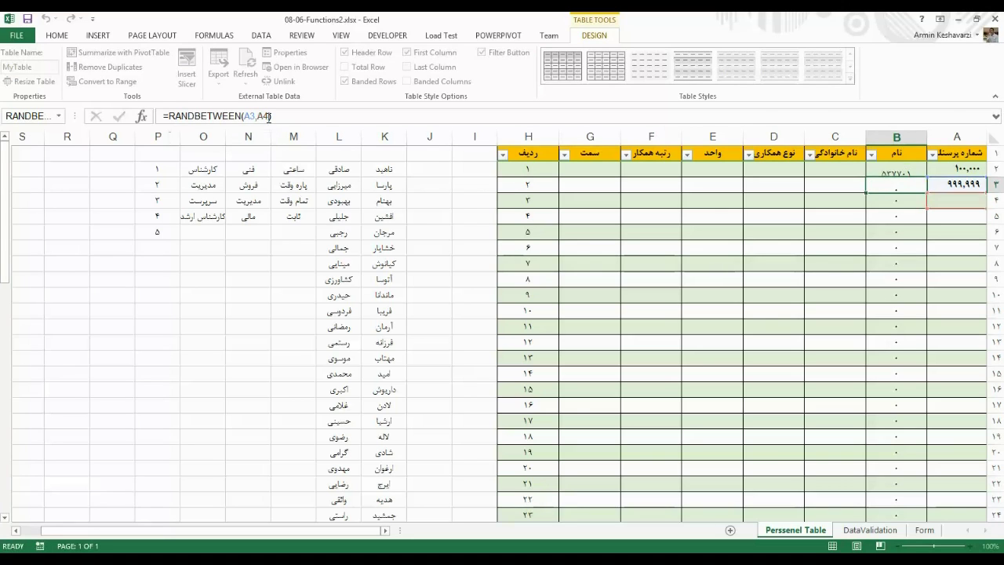
- Copy B2's formula down into B3, then open B3 and B4 to check their references
click(901, 171)
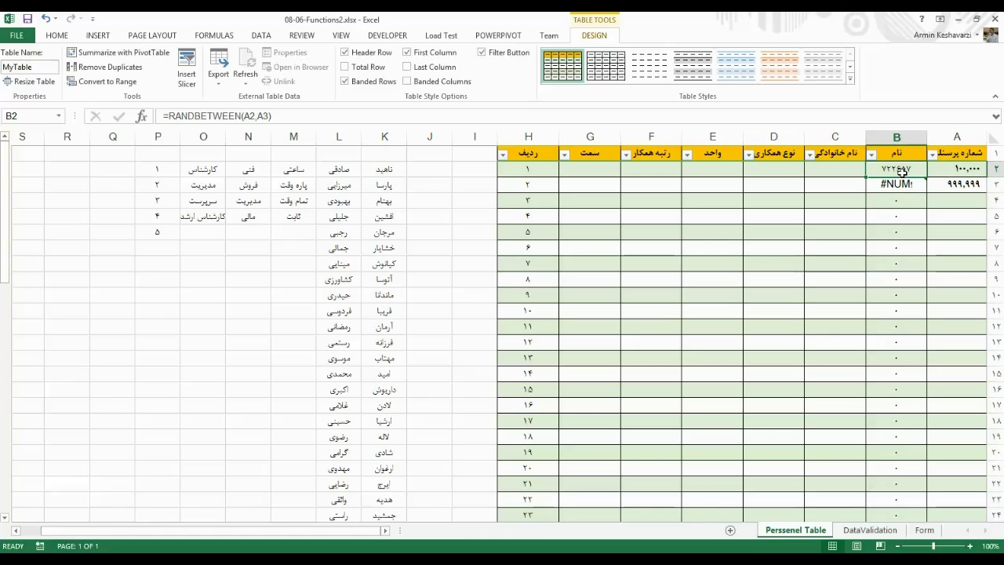
drag(866, 177, 870, 184)
click(871, 183)
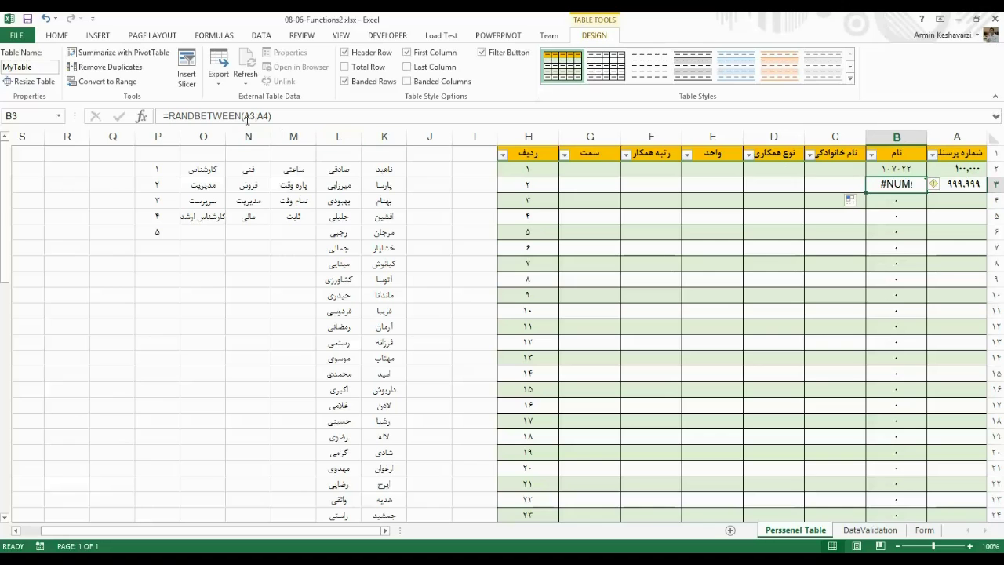
double_click(870, 184)
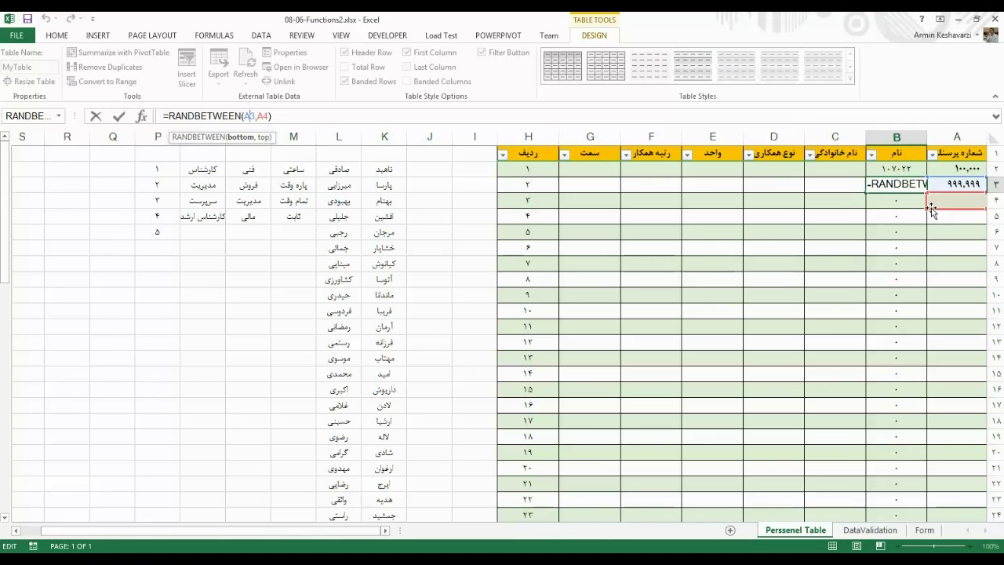
key(Return)
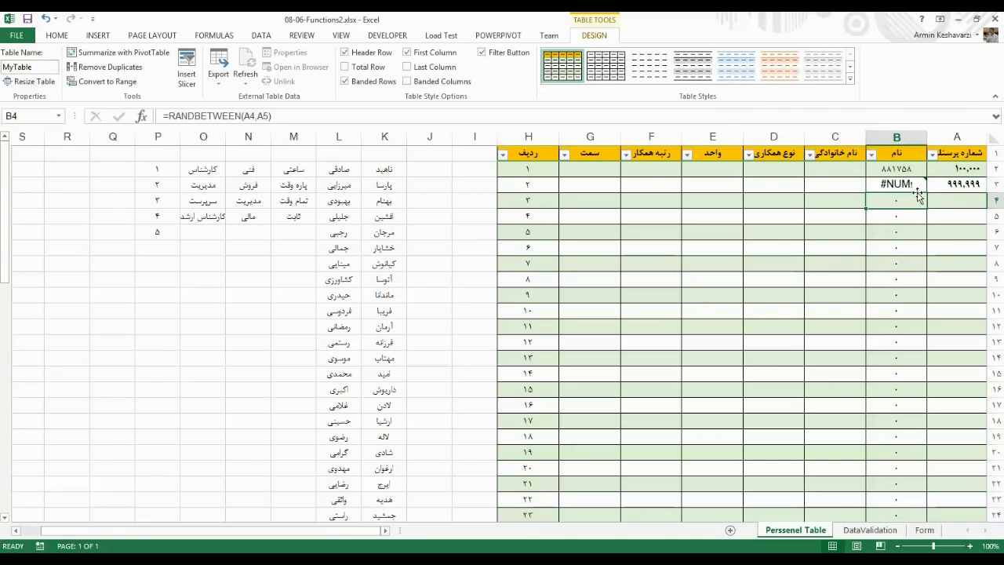
double_click(894, 199)
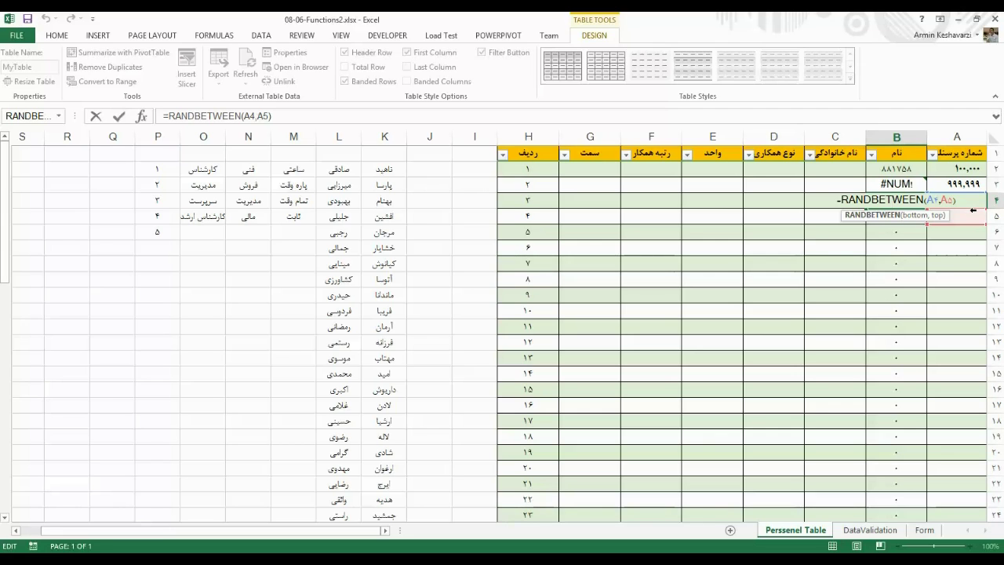
key(shift+Return)
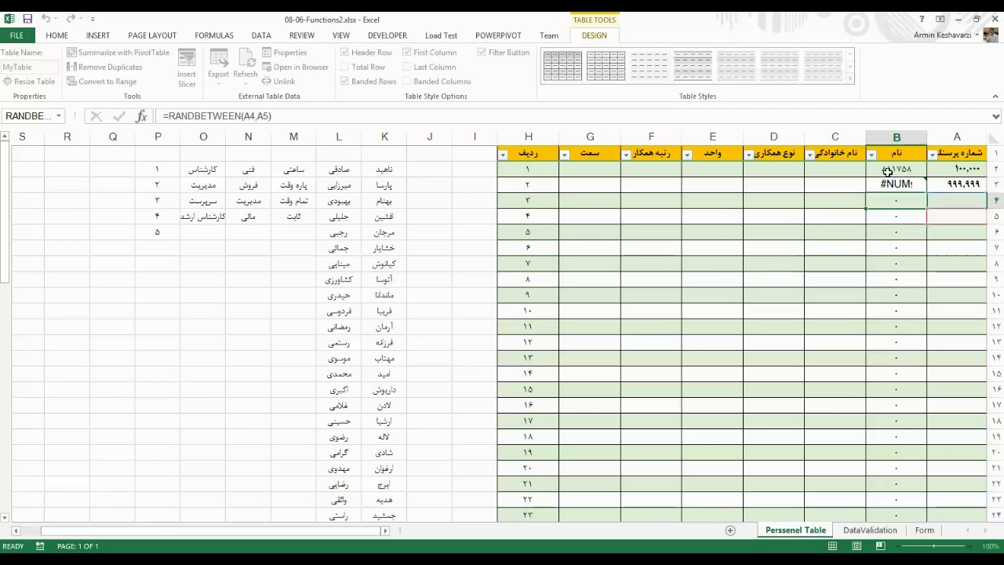
- Open B4's formula to show it references A4,A5 and returns 0
click(886, 199)
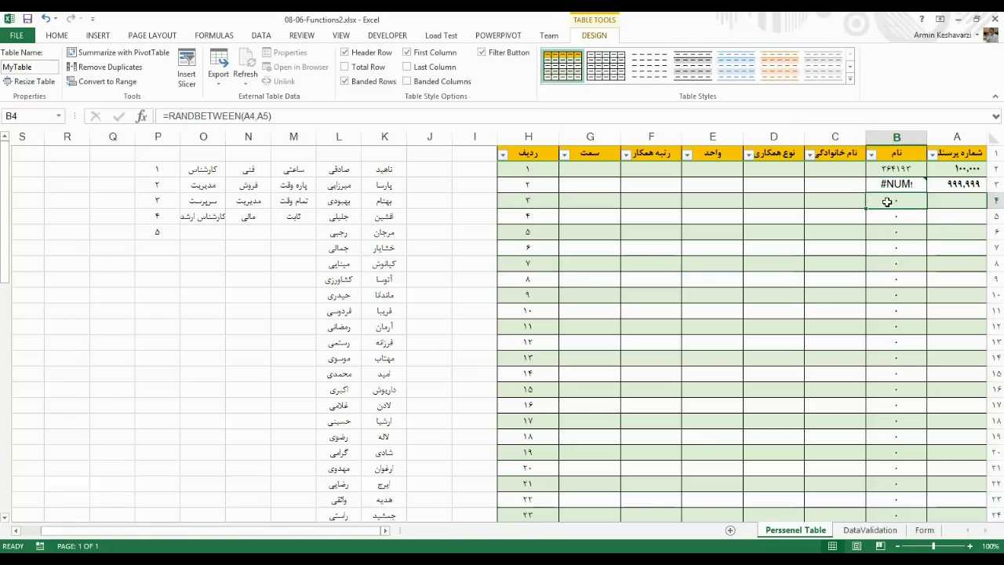
click(248, 116)
click(248, 115)
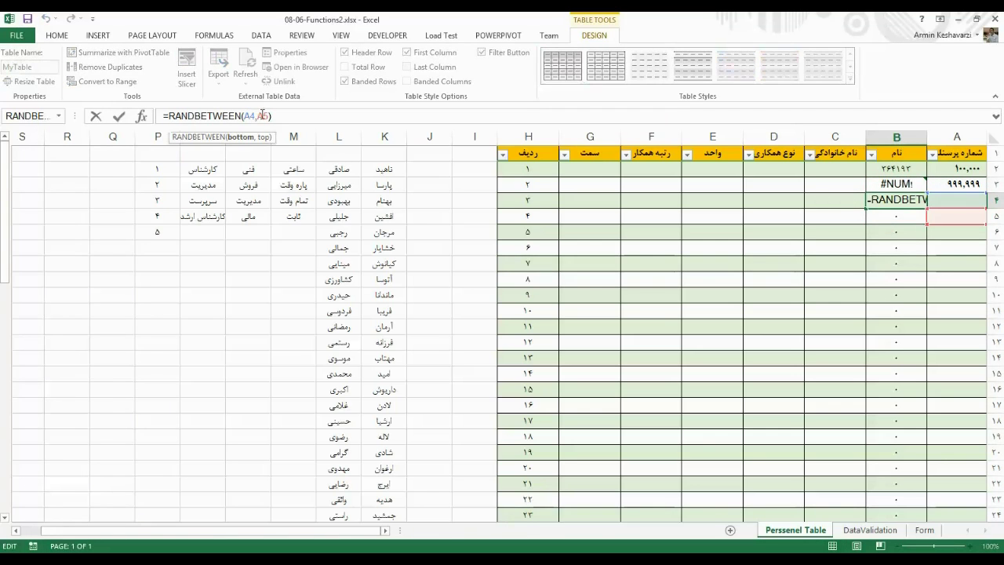
click(267, 111)
key(Return)
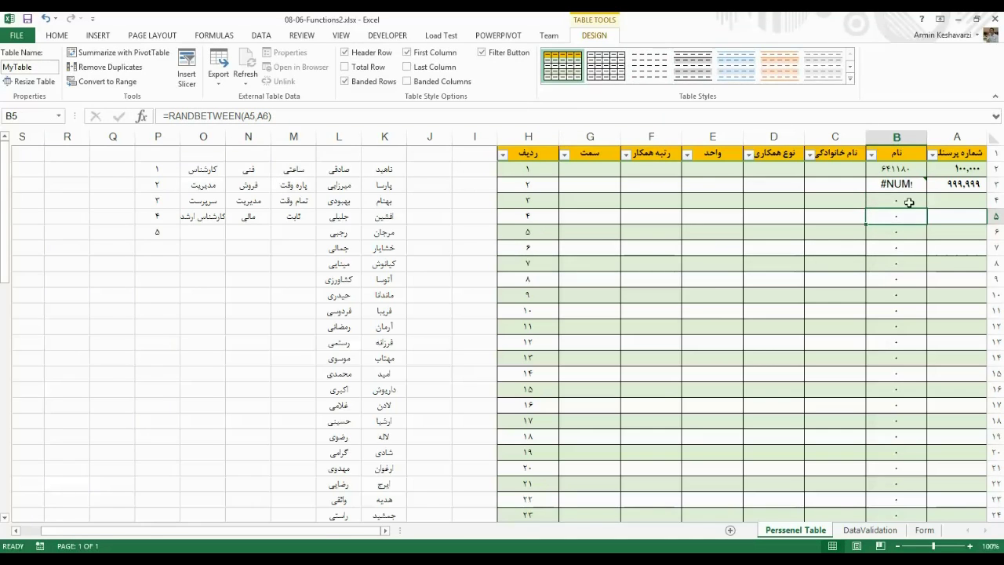
click(895, 167)
- Fill B2's formula right into C2, where it becomes =RANDBETWEEN(B2,B3) and returns #NUM!
drag(866, 177, 835, 171)
click(835, 170)
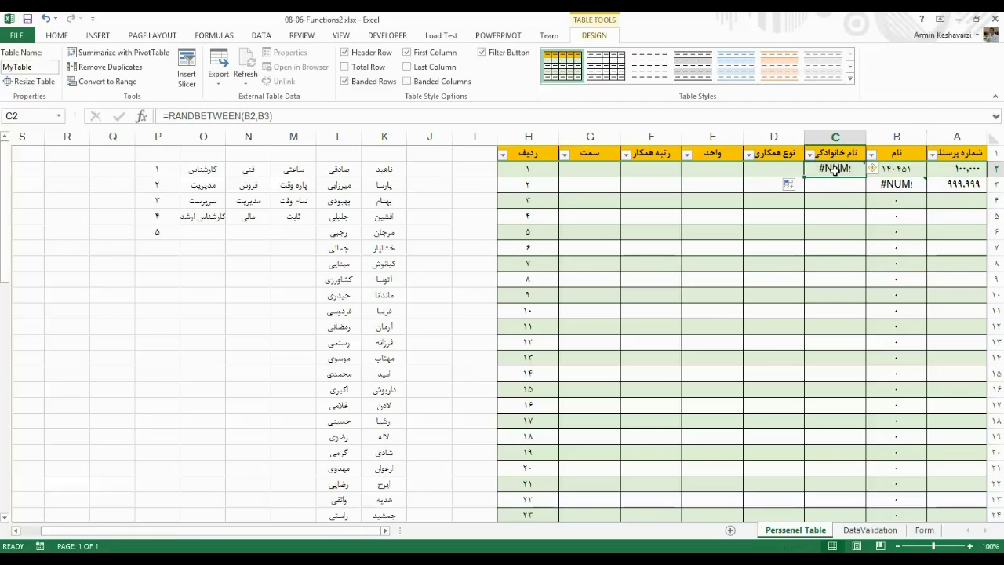
click(244, 116)
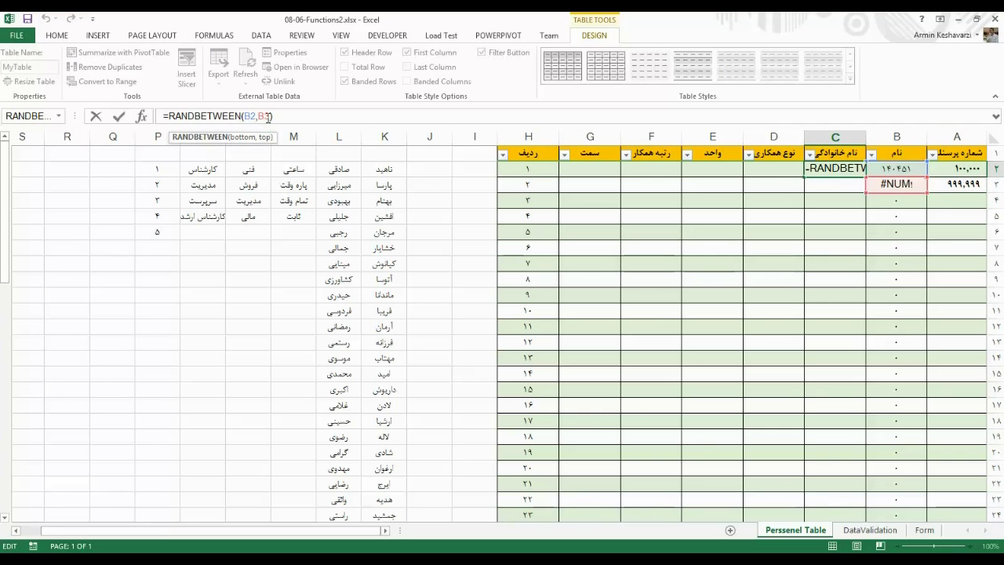
key(Return)
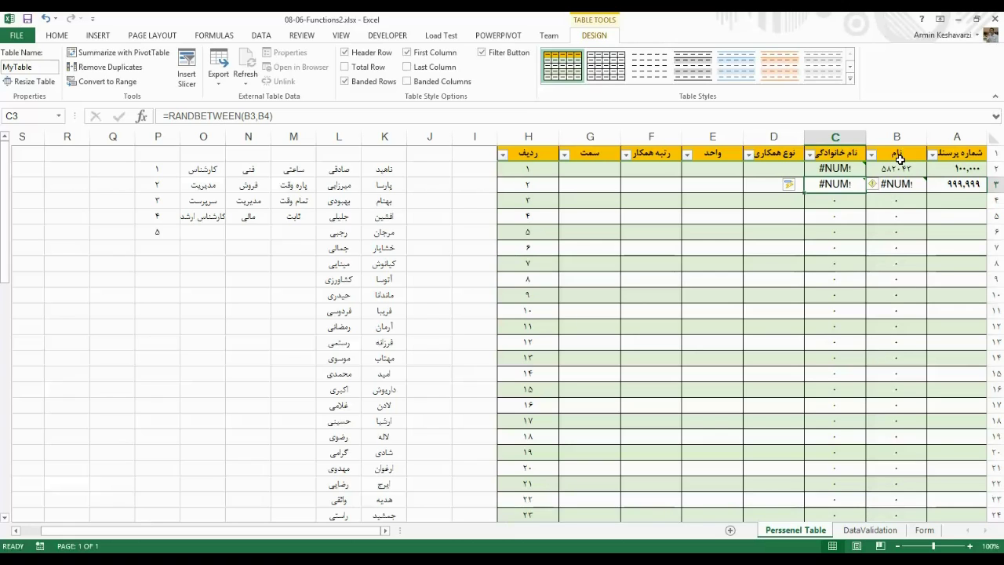
click(884, 174)
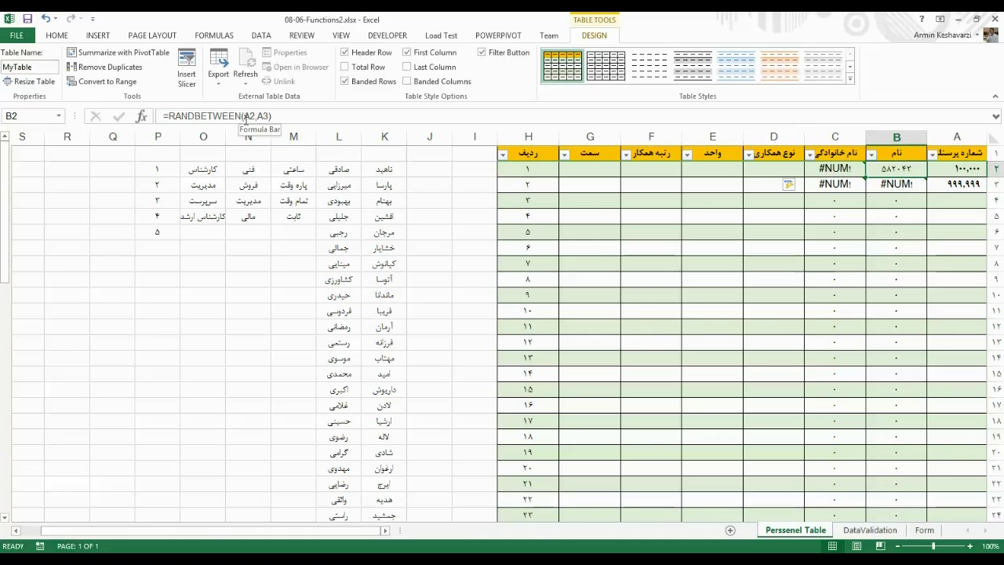
- Recommit B2's =RANDBETWEEN(A2,A3), fill it down to B3 and check B3's #NUM! formula
click(276, 117)
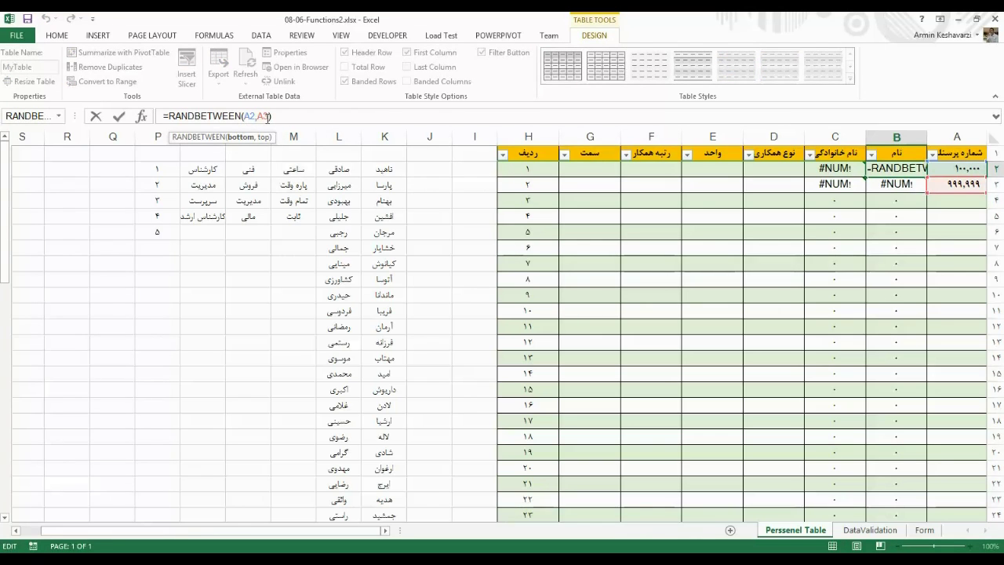
drag(269, 116, 239, 117)
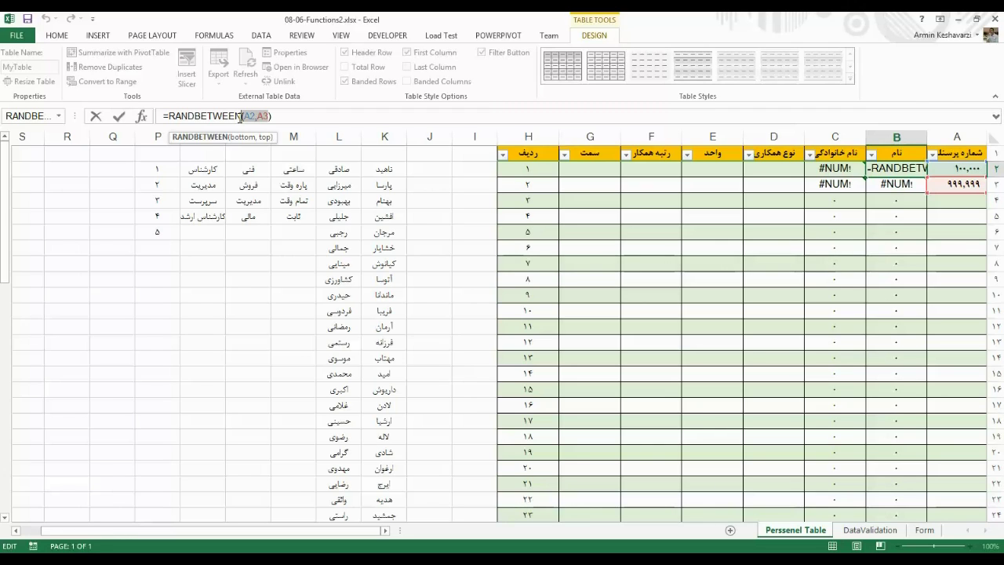
key(ctrl+Return)
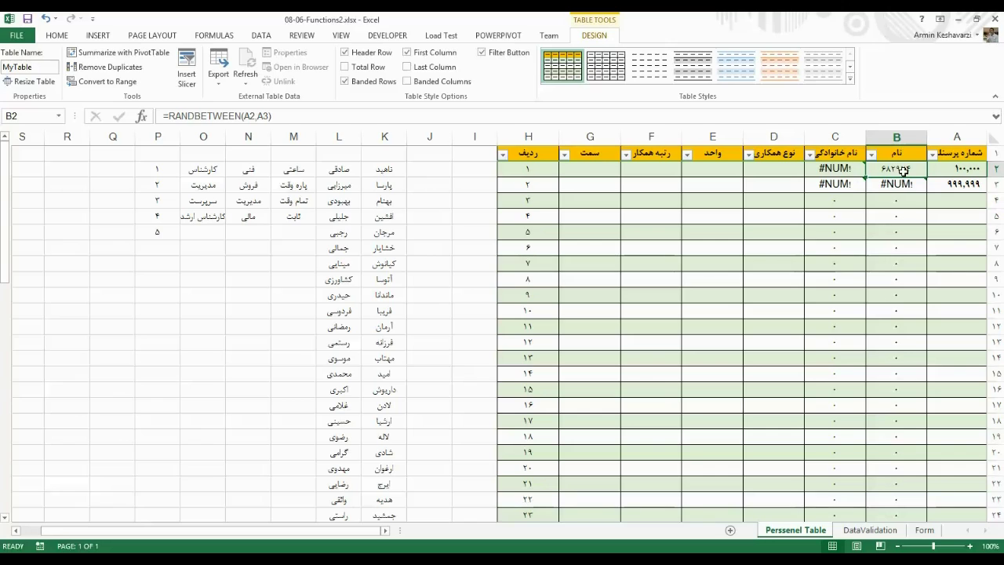
drag(865, 176, 870, 189)
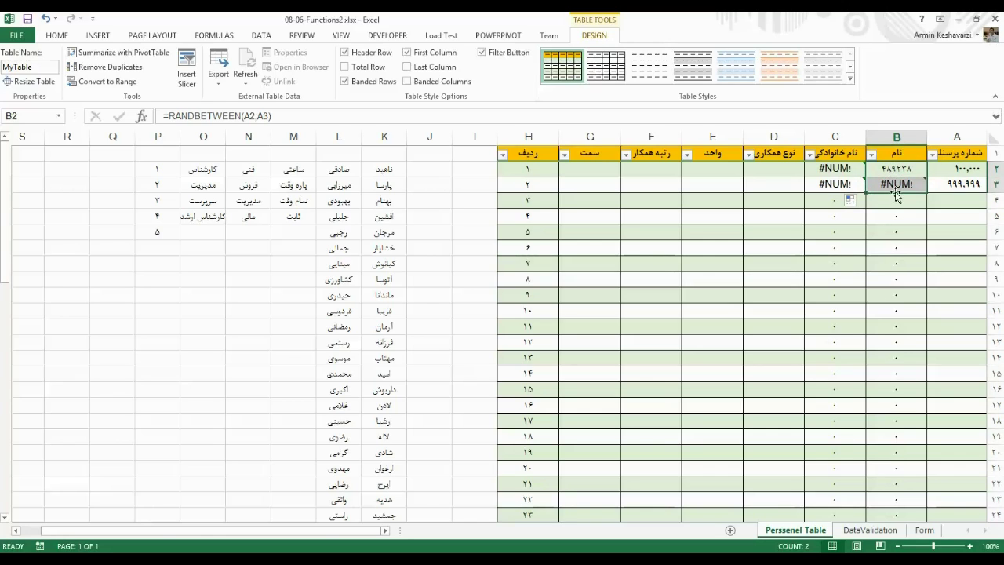
click(895, 189)
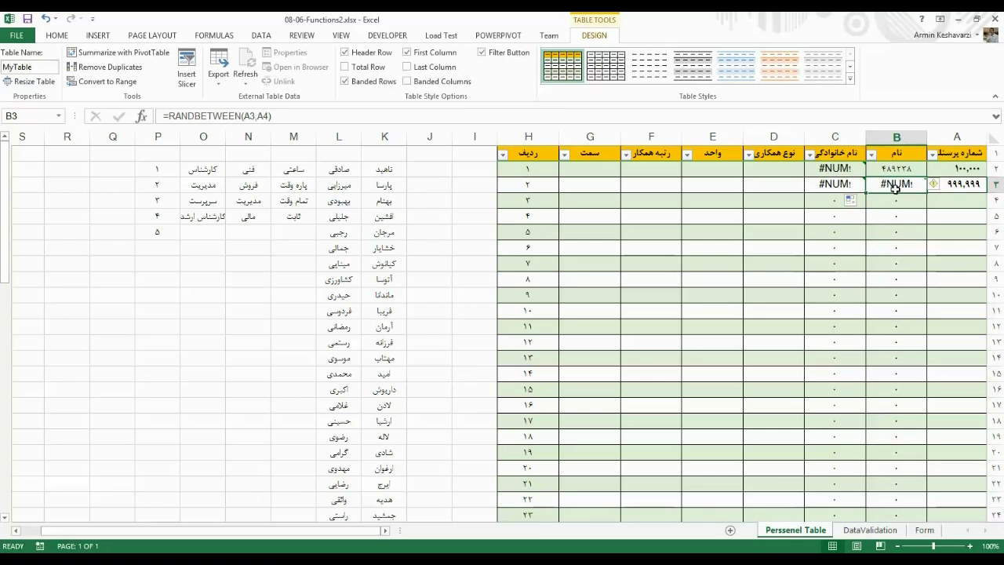
click(257, 116)
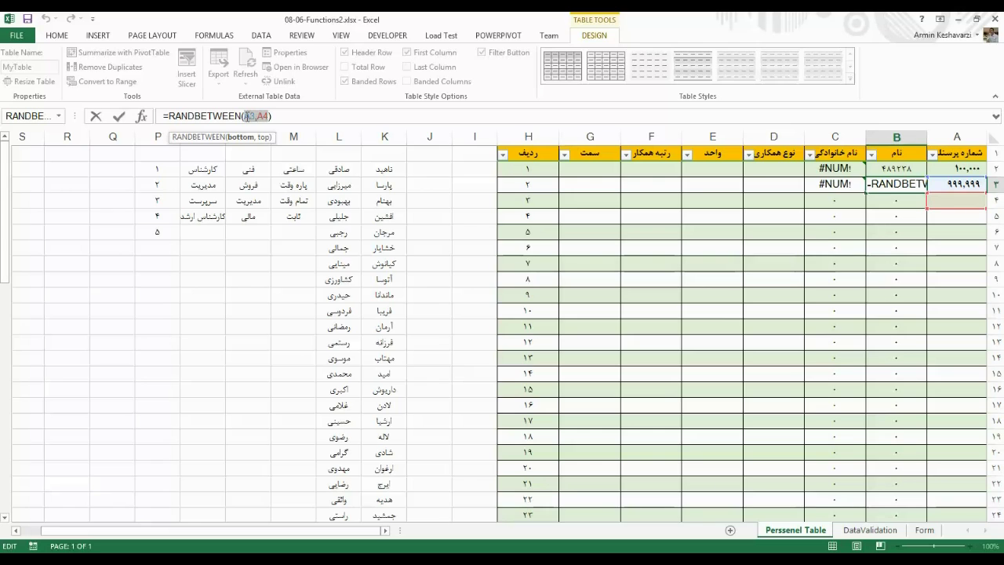
click(245, 116)
key(Return)
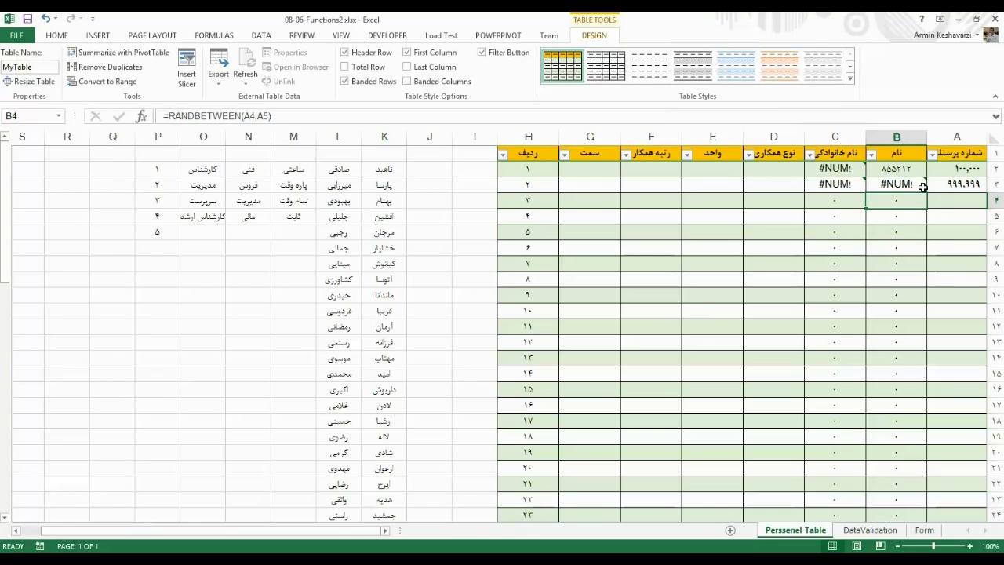
- Copy B2's formula right into C2 and check its shifted B2,B3 references
click(902, 171)
drag(867, 179, 833, 169)
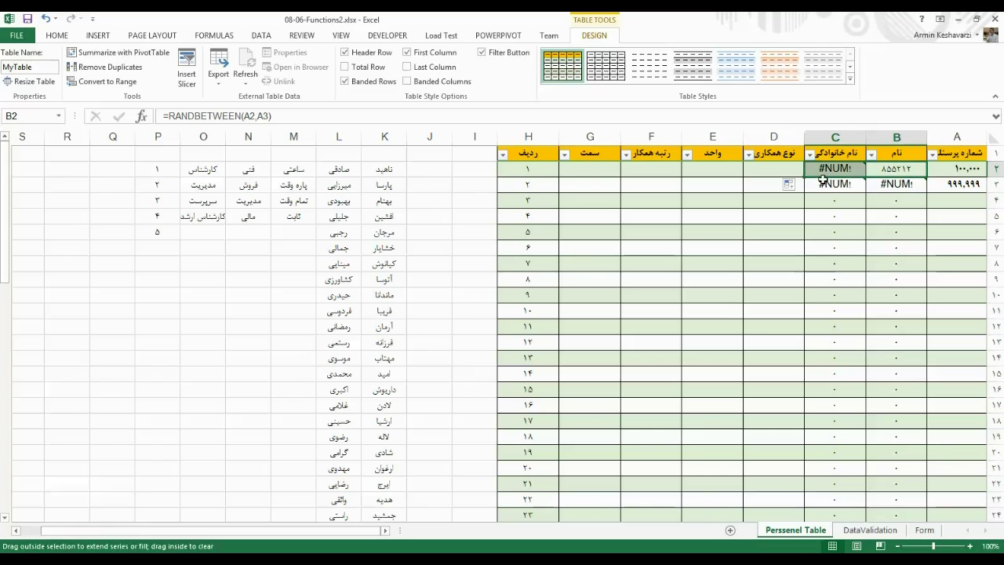
click(259, 116)
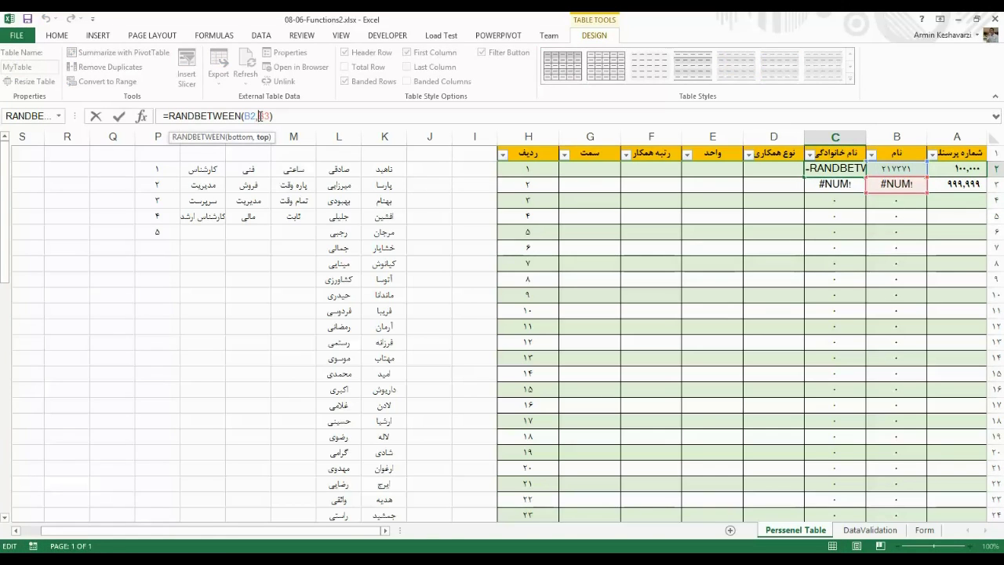
key(Return)
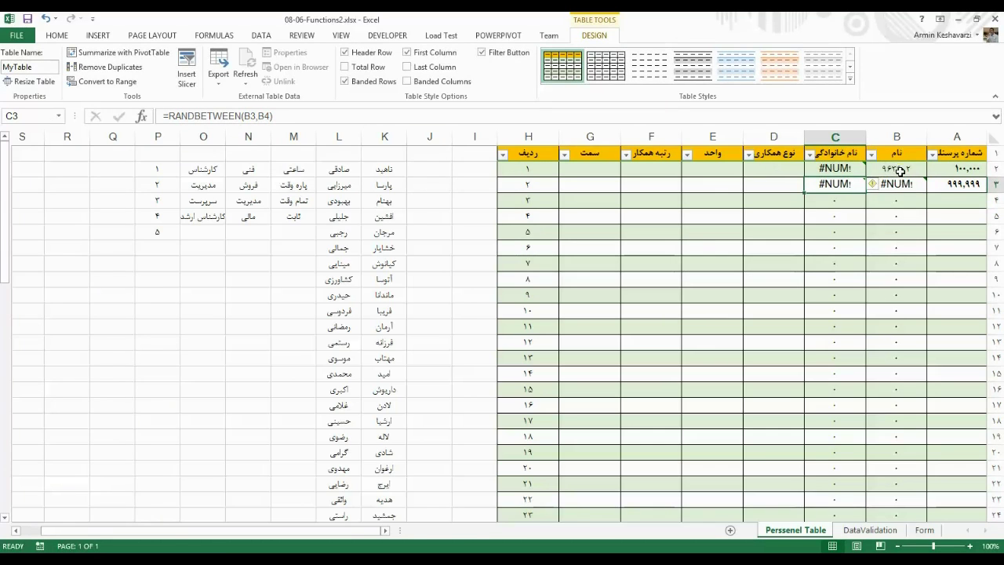
- Fill B2's formula left into A2, see the #REF! result, and undo it
click(897, 169)
drag(863, 175, 972, 169)
click(969, 169)
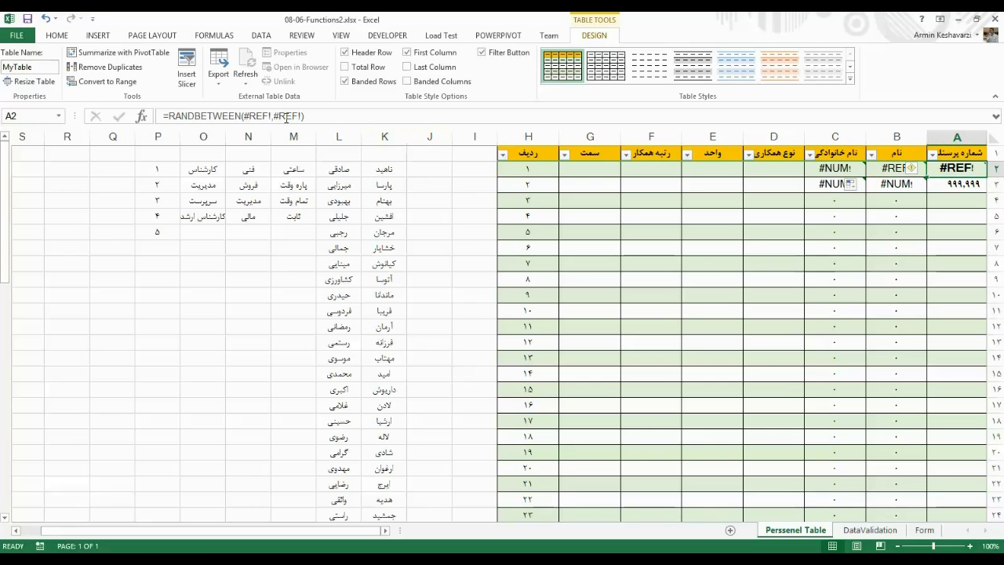
key(ctrl+z)
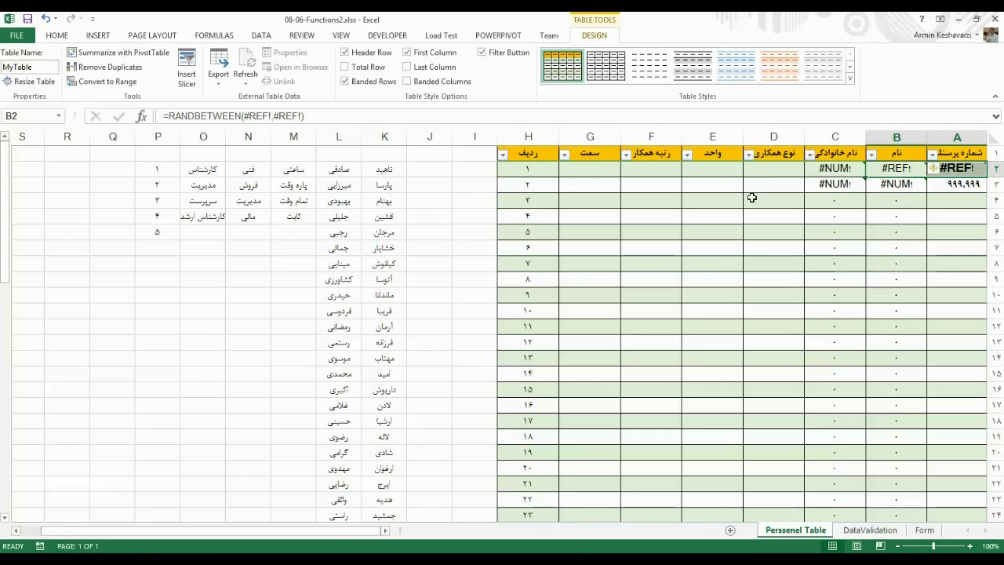
- Fill C2's formula right into D2, giving =RANDBETWEEN(C2,C3) with #NUM!
click(837, 170)
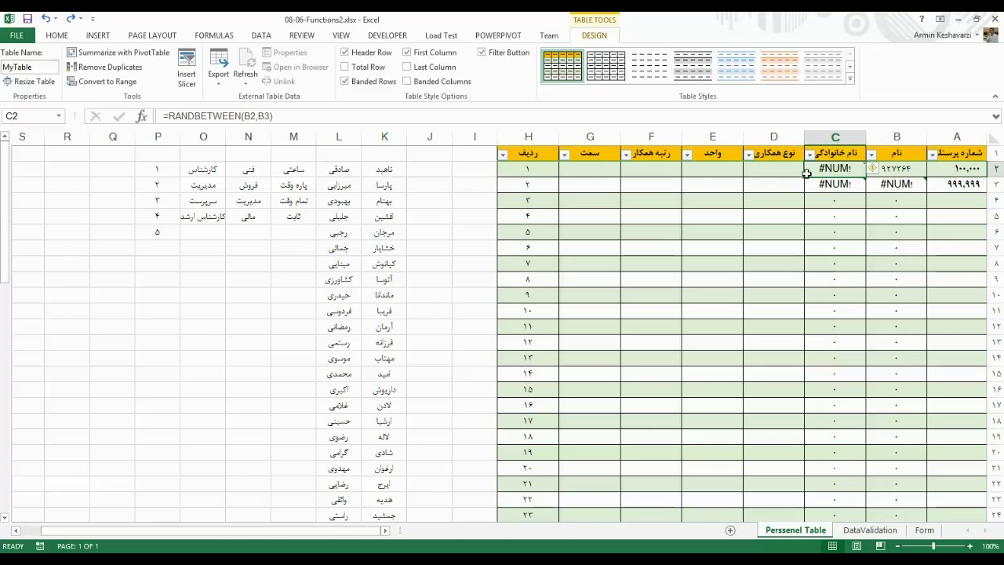
mouse_move(802, 175)
mouse_down()
mouse_move(753, 179)
mouse_move(849, 169)
mouse_up()
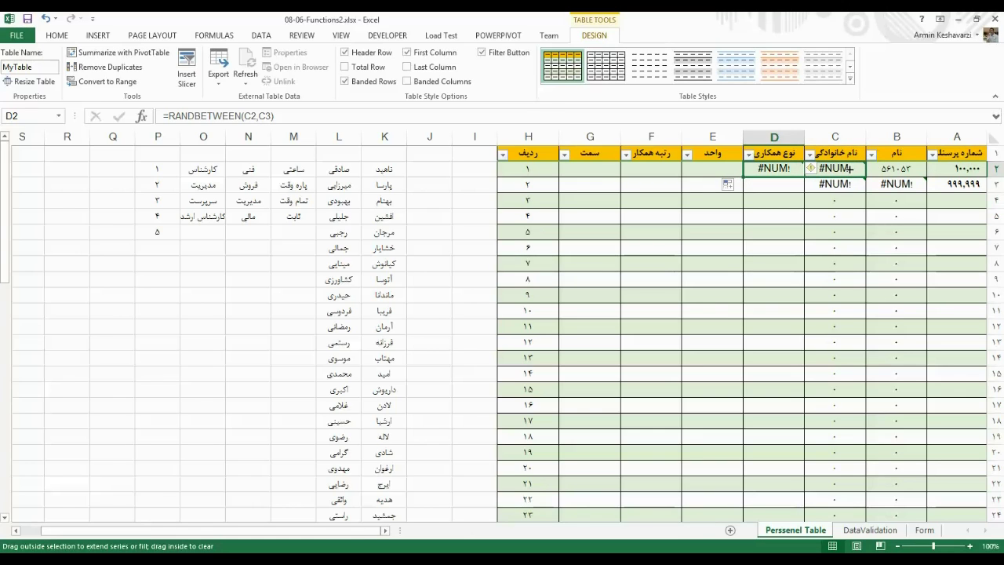
drag(849, 169, 848, 169)
click(845, 168)
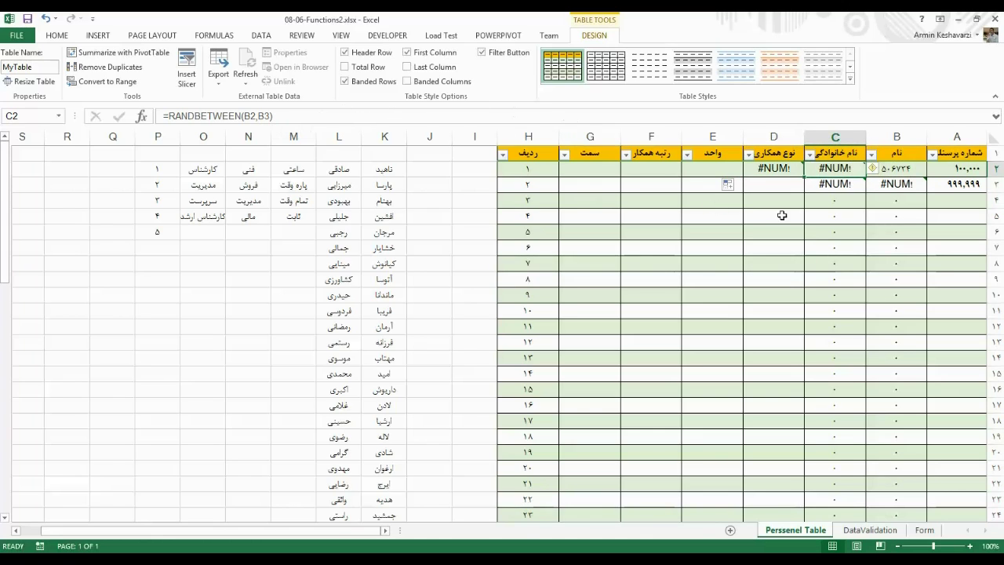
- Copy B2's formula to the clipboard
click(902, 170)
mouse_move(870, 170)
mouse_down()
mouse_move(884, 252)
mouse_move(882, 166)
mouse_up()
key(ctrl+c)
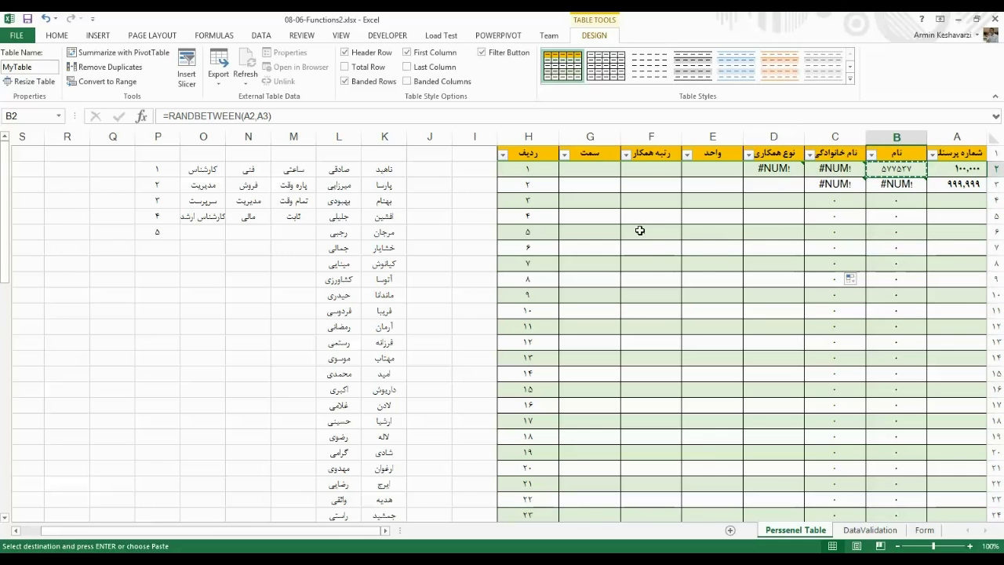
click(640, 229)
key(ctrl+v)
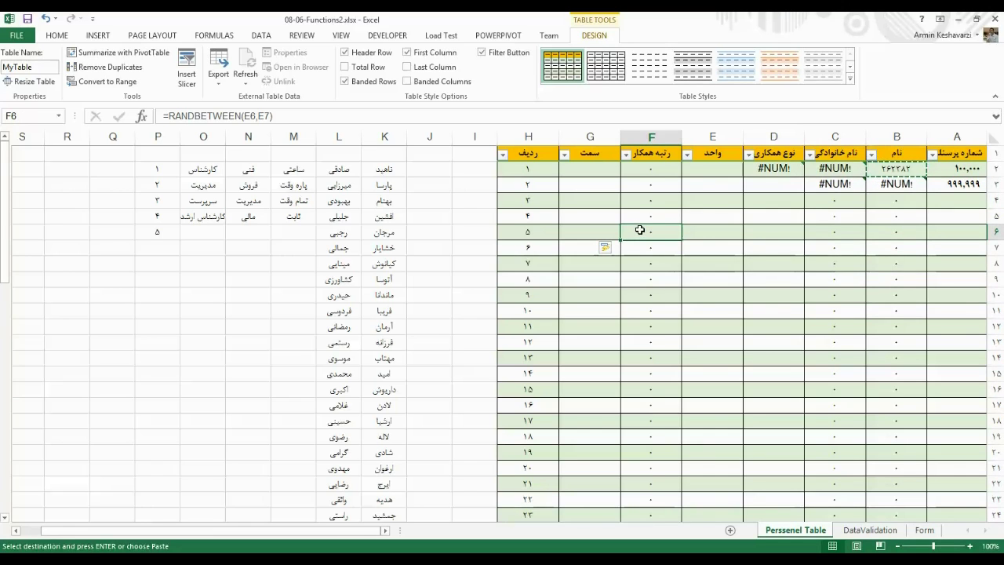
click(245, 116)
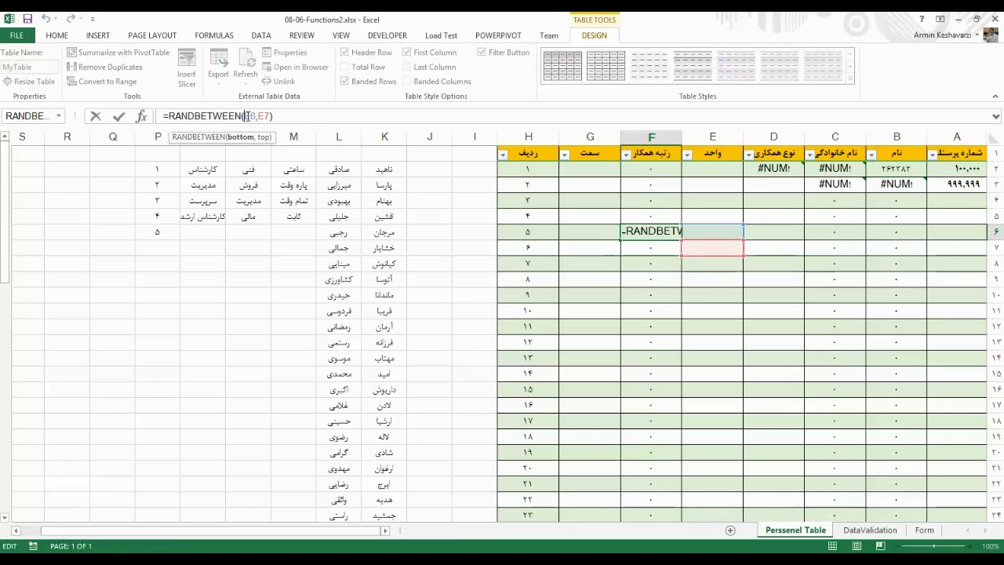
drag(248, 116, 272, 110)
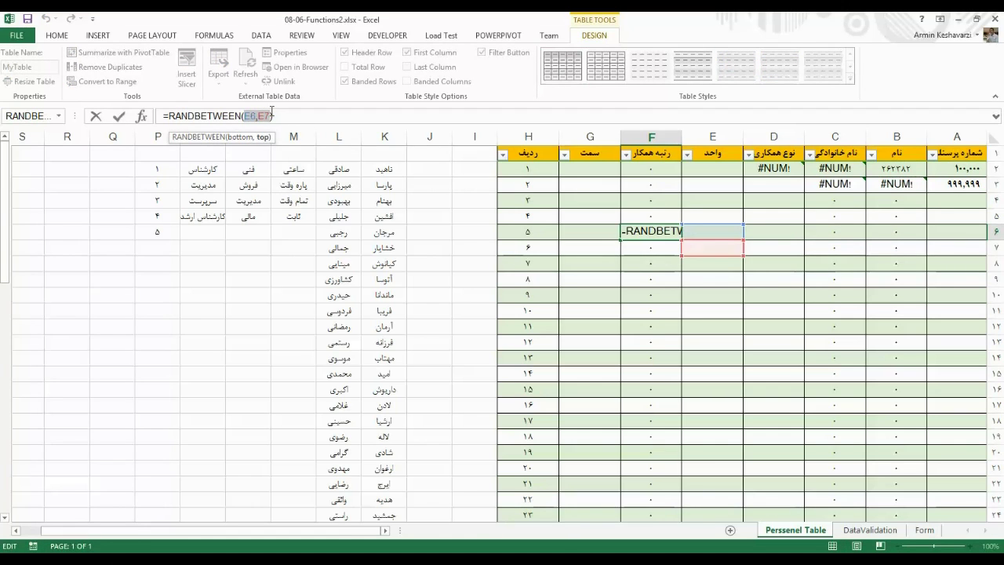
key(Escape)
click(897, 174)
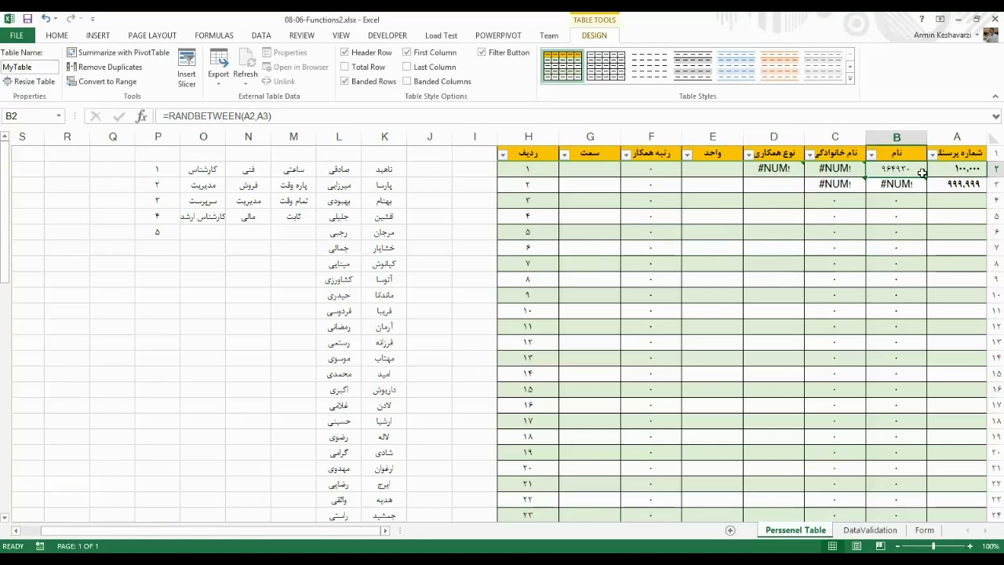
drag(953, 170, 956, 182)
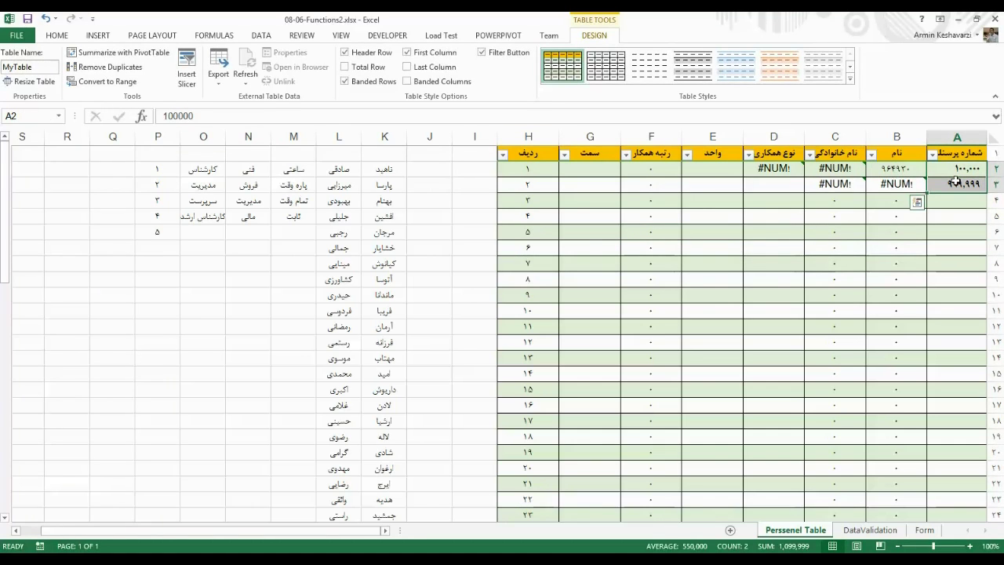
key(Left)
key(Right)
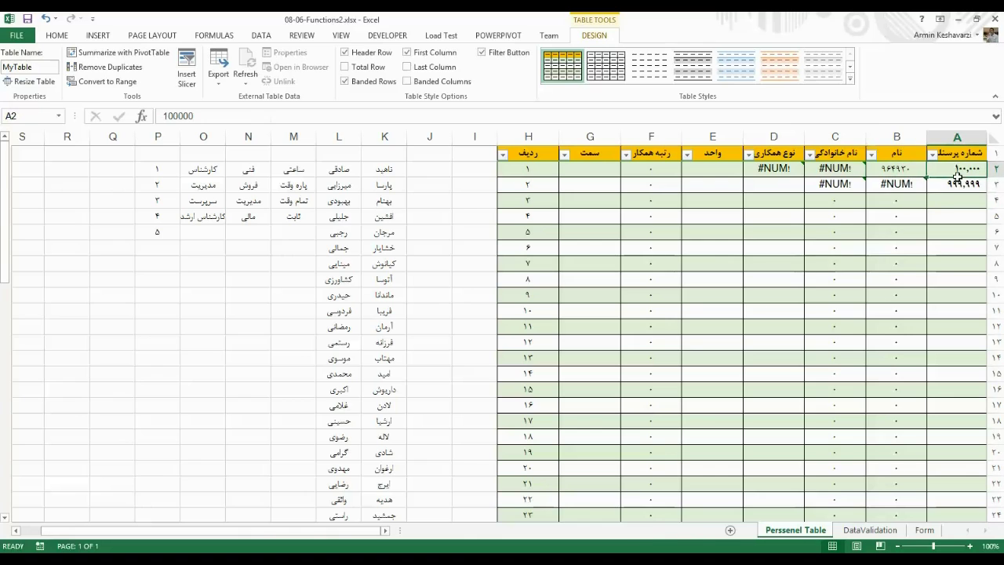
drag(957, 177, 957, 185)
click(900, 167)
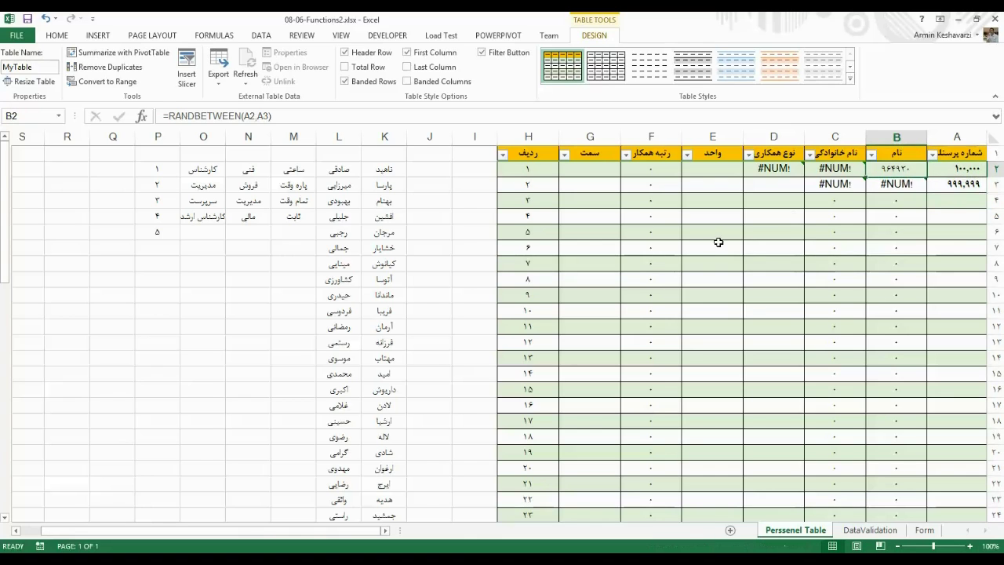
click(649, 264)
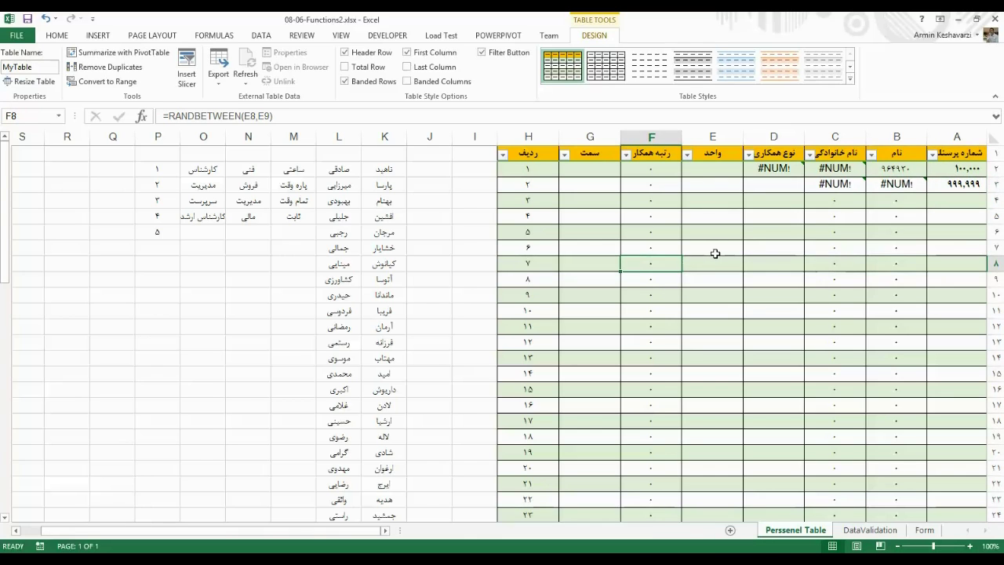
drag(714, 251, 718, 276)
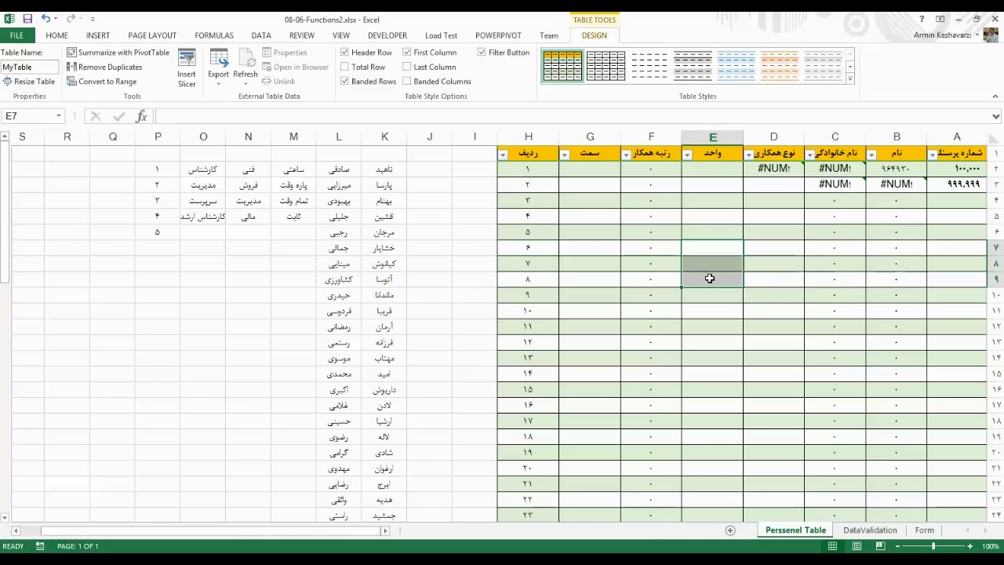
click(644, 244)
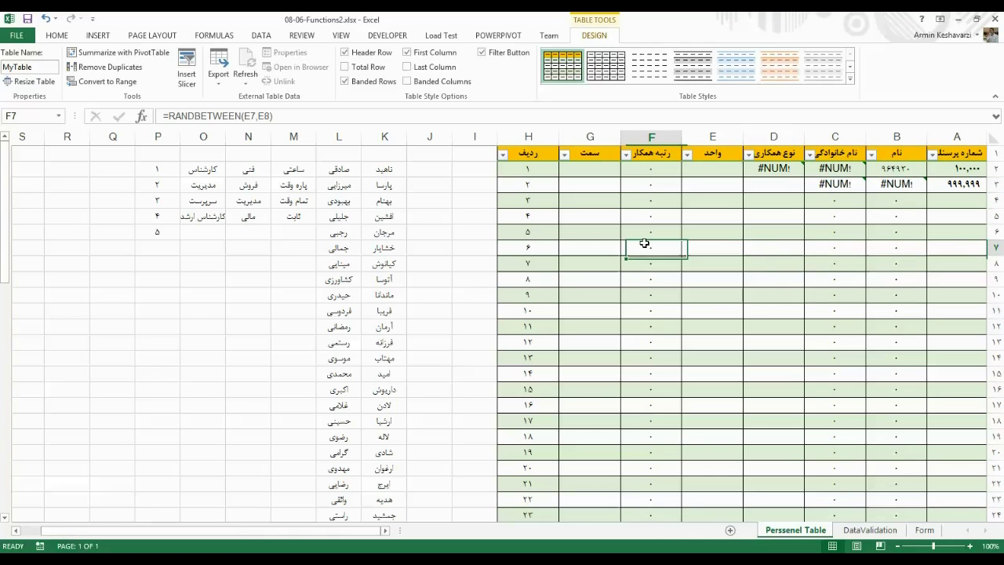
click(891, 166)
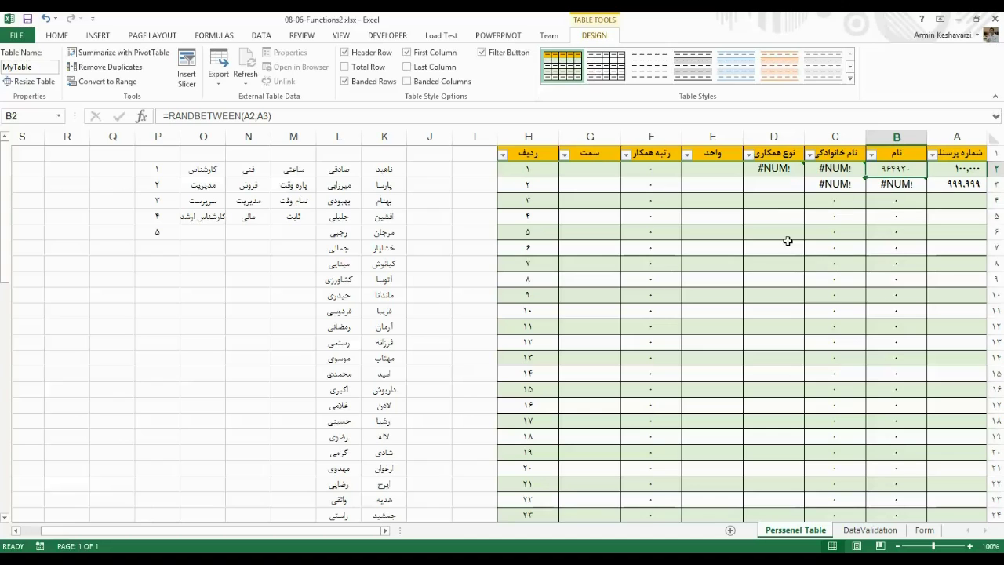
- Change B2's formula to =RANDBETWEEN($A$2,$A$3) with absolute references
click(250, 116)
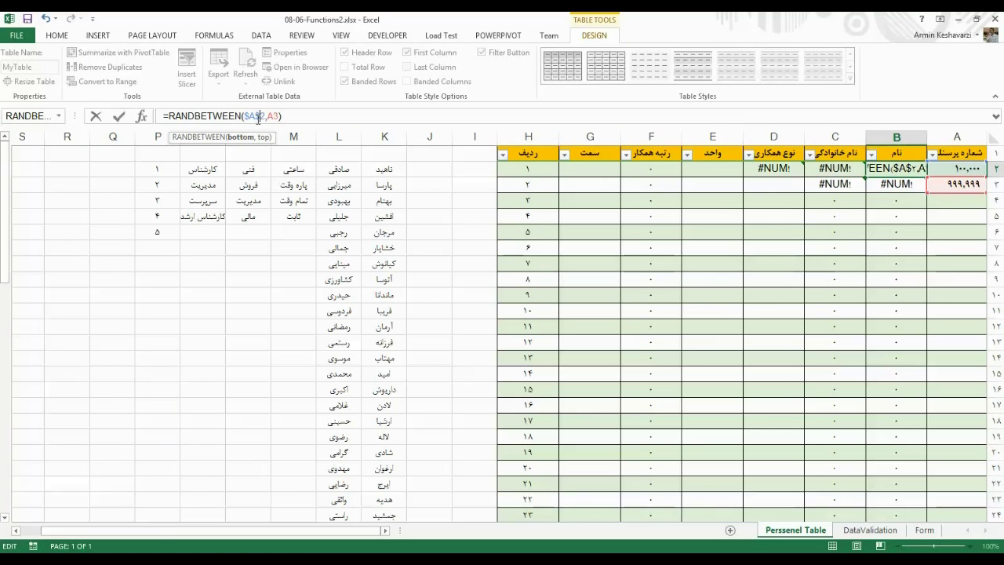
key(F4)
text())
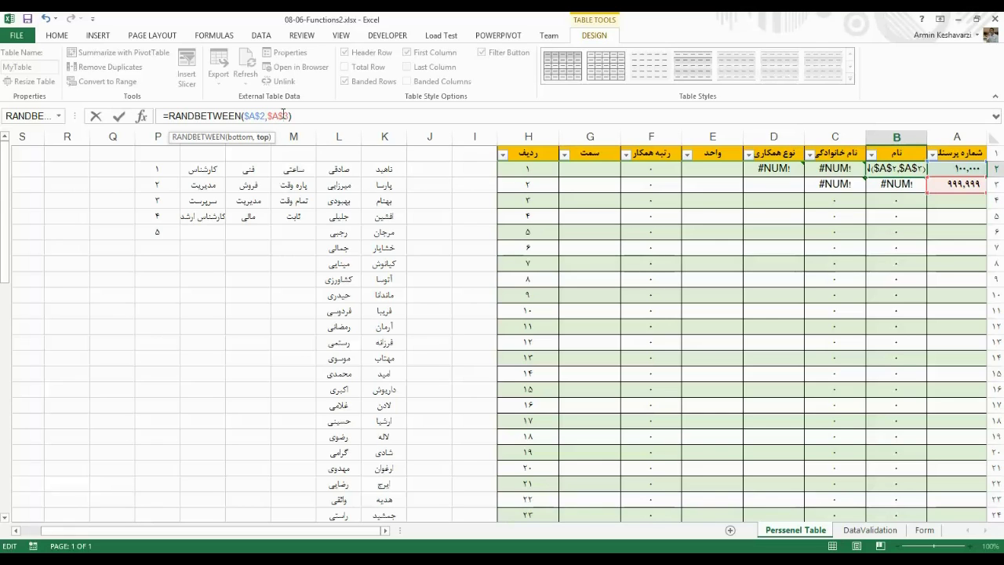
key(Return)
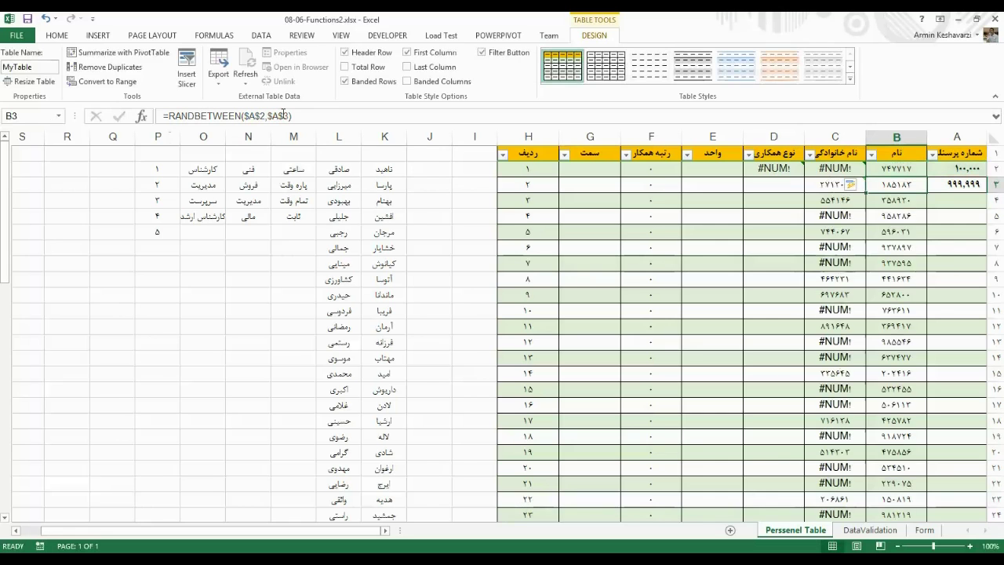
- Copy the absolute formula into C2 and D2 and fill both columns down
click(901, 171)
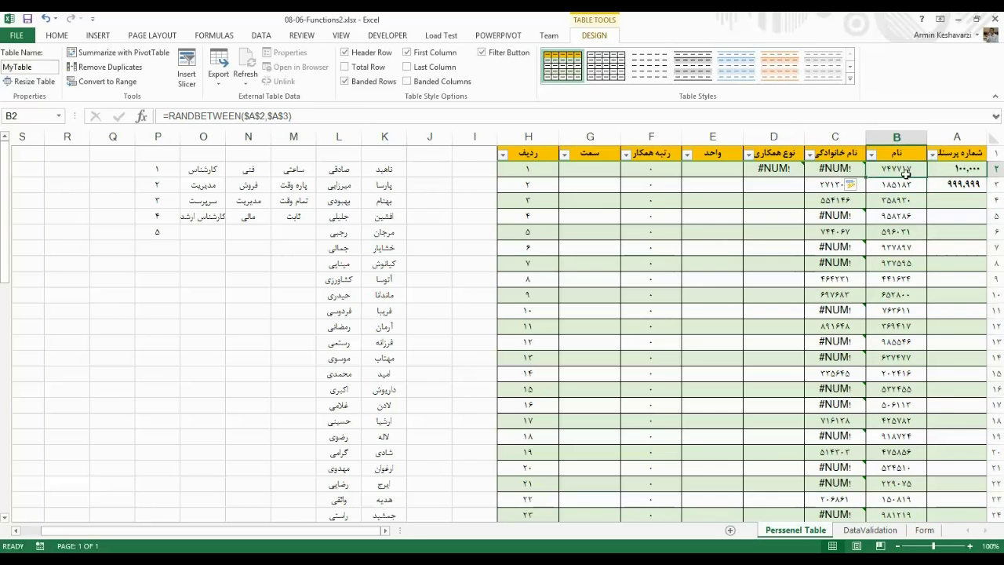
mouse_move(868, 178)
mouse_down()
mouse_move(831, 172)
mouse_move(749, 208)
mouse_up()
click(811, 174)
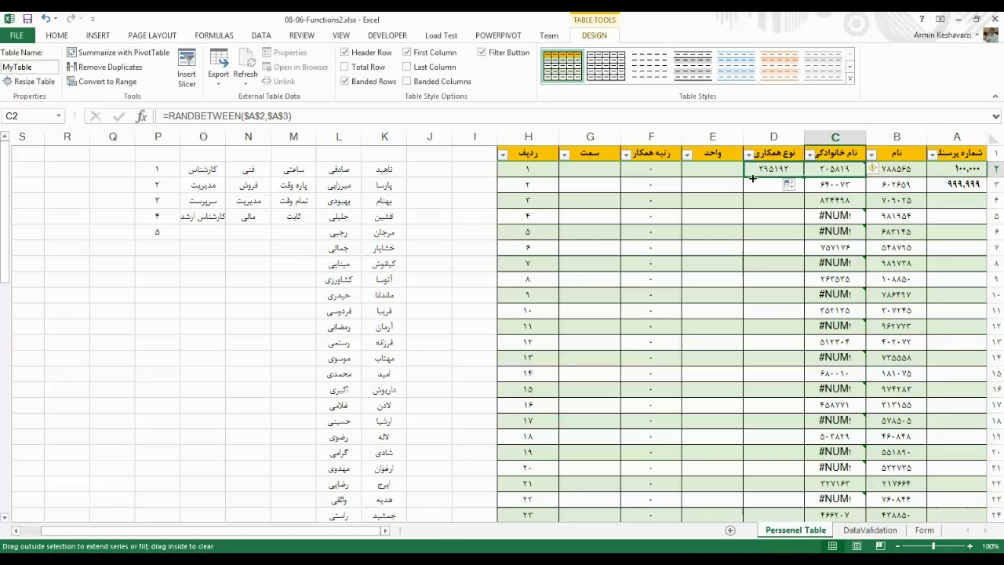
click(896, 170)
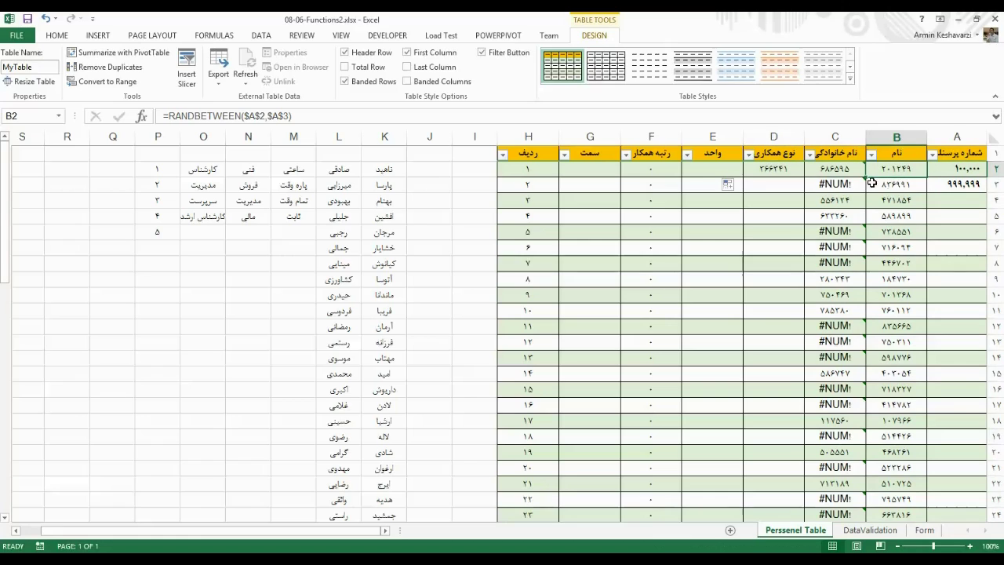
click(825, 174)
click(767, 169)
click(821, 186)
click(830, 167)
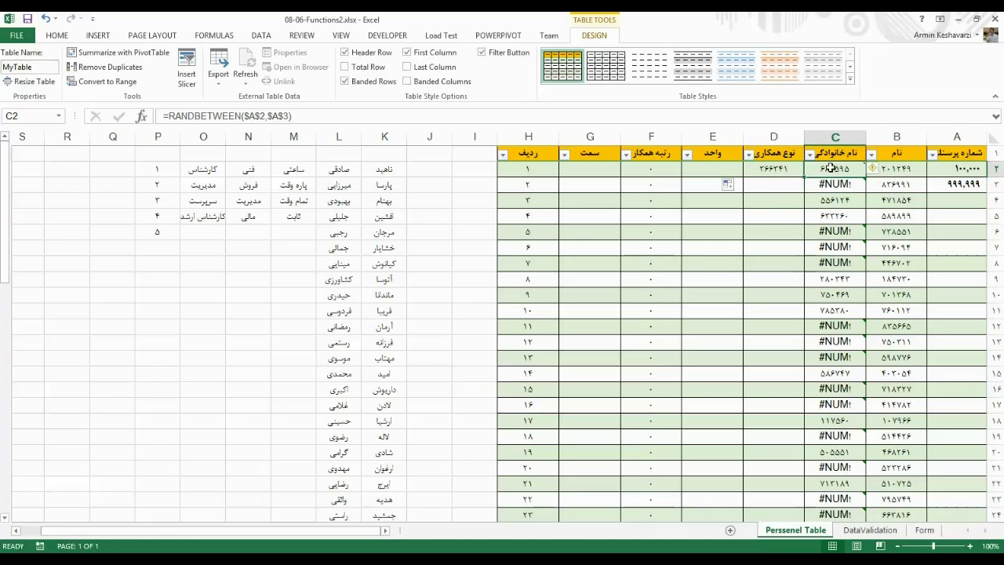
double_click(803, 179)
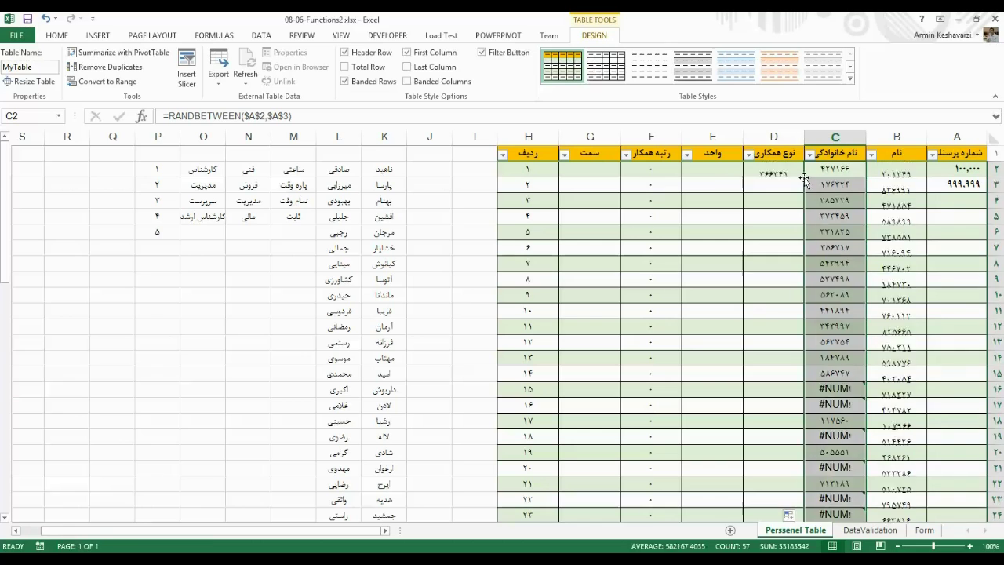
click(764, 168)
double_click(743, 178)
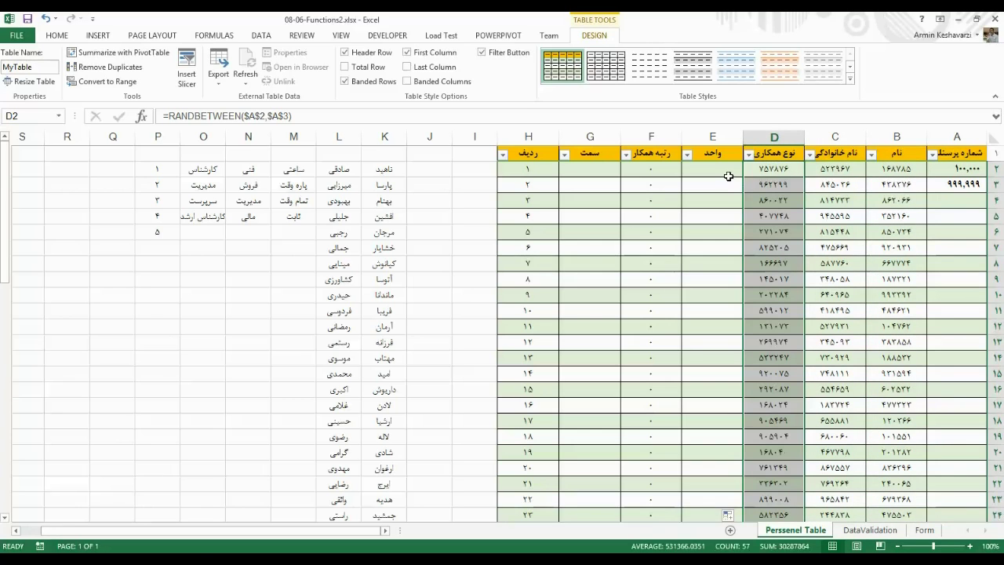
- Check that B2, B3, B4, C2 and D2 all stay bound by $A$2 and $A$3
click(896, 167)
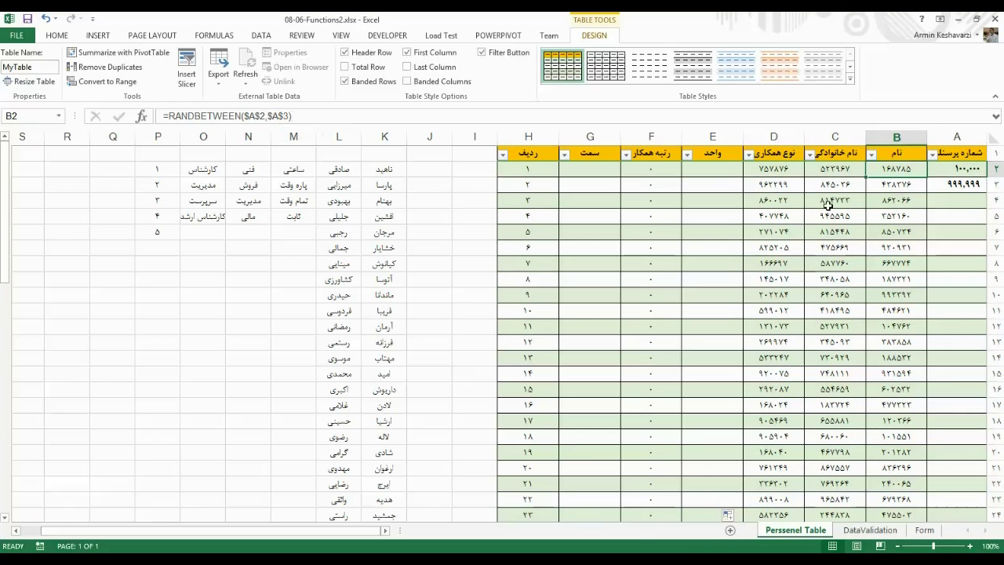
click(871, 185)
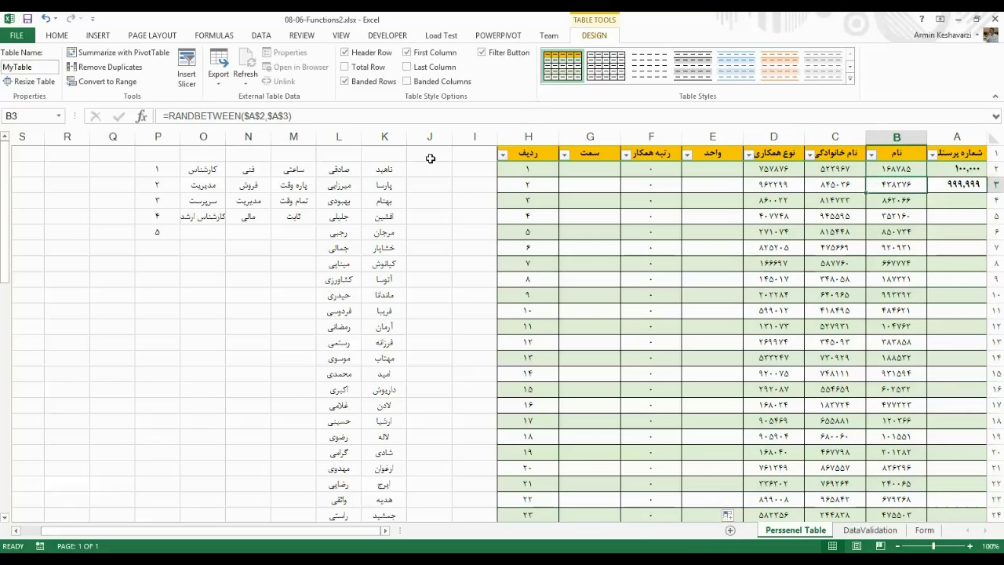
click(872, 202)
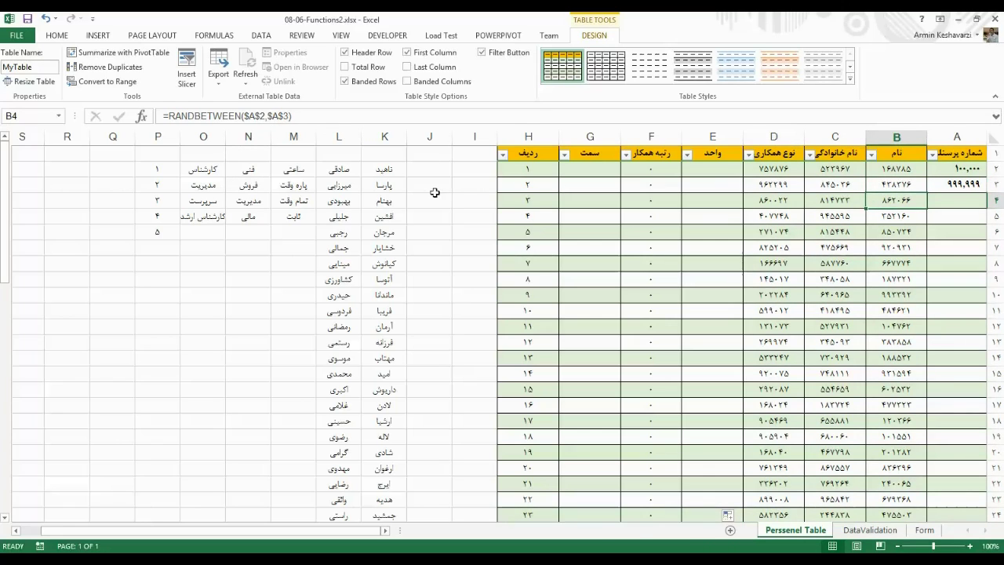
click(847, 169)
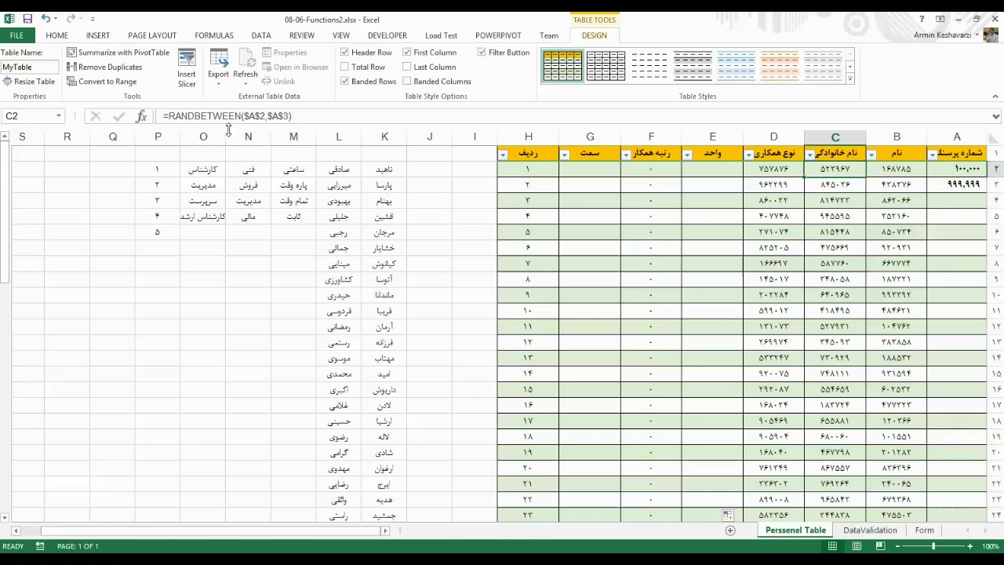
click(775, 170)
click(894, 170)
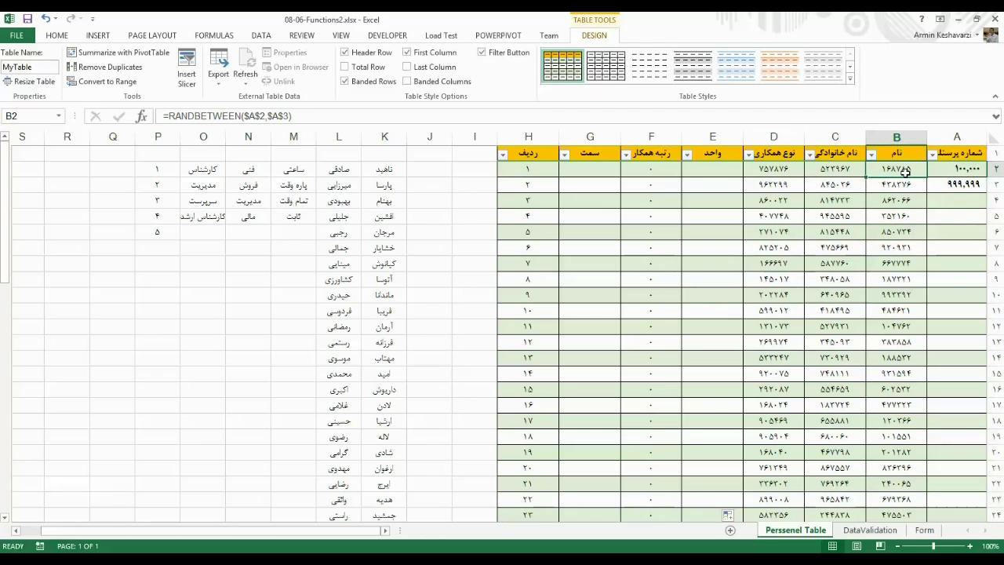
- Edit B2's formula to =RANDBETWEEN(A$2,$A$3), locking only the first reference's row
click(247, 115)
drag(244, 115, 262, 115)
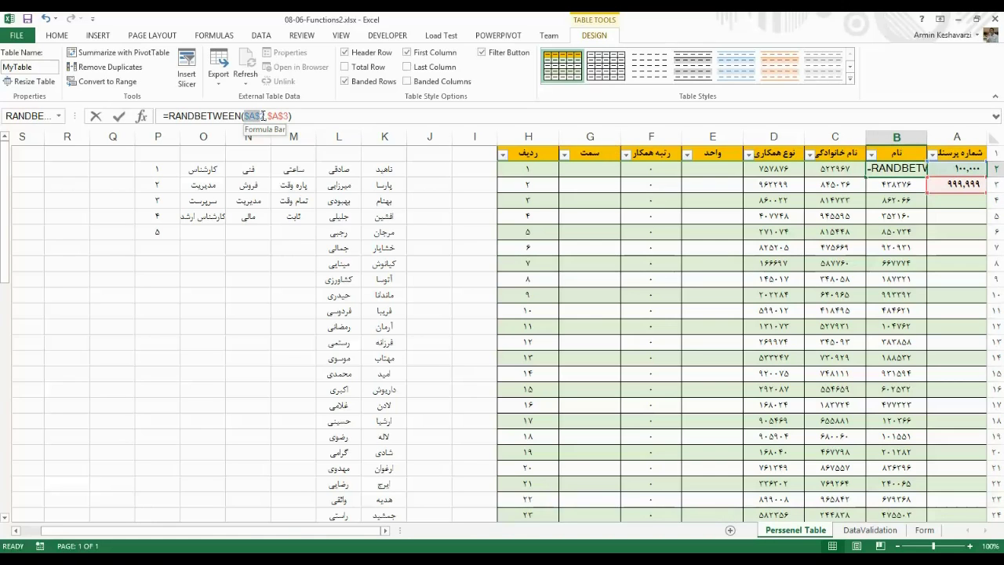
click(270, 116)
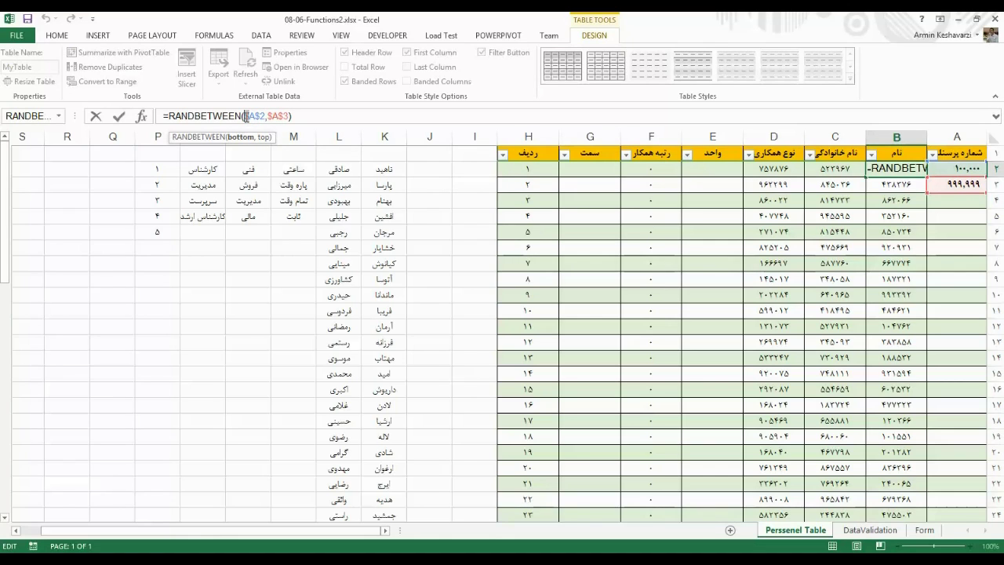
key(Delete)
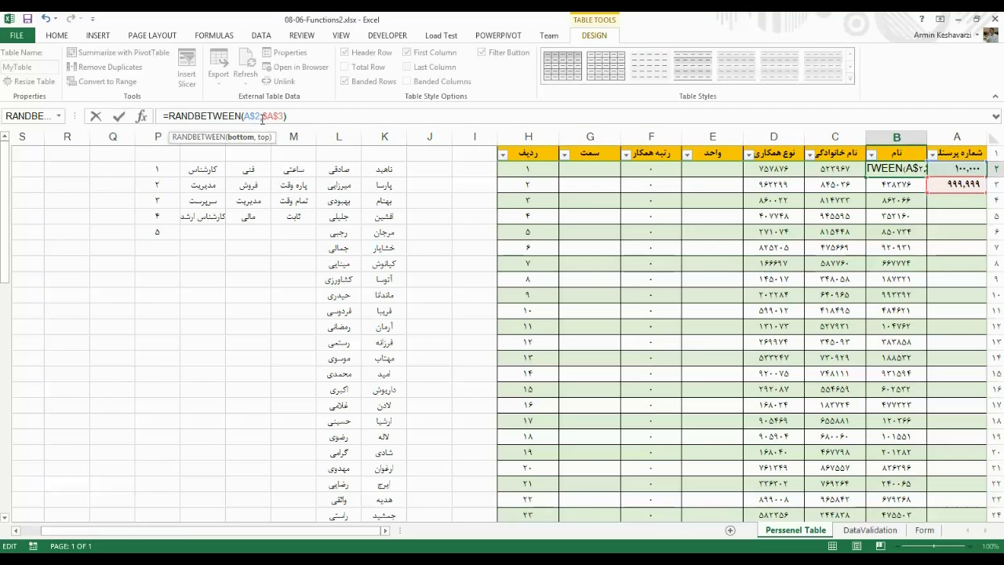
key(Return)
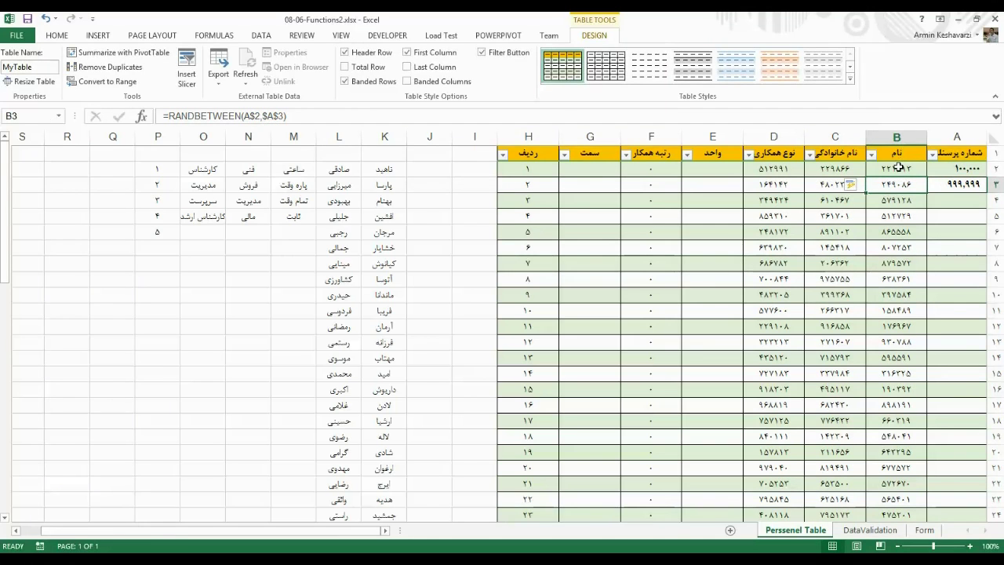
- Copy B2's mixed-reference formula into B3 and C2 and check C2's formula
click(893, 169)
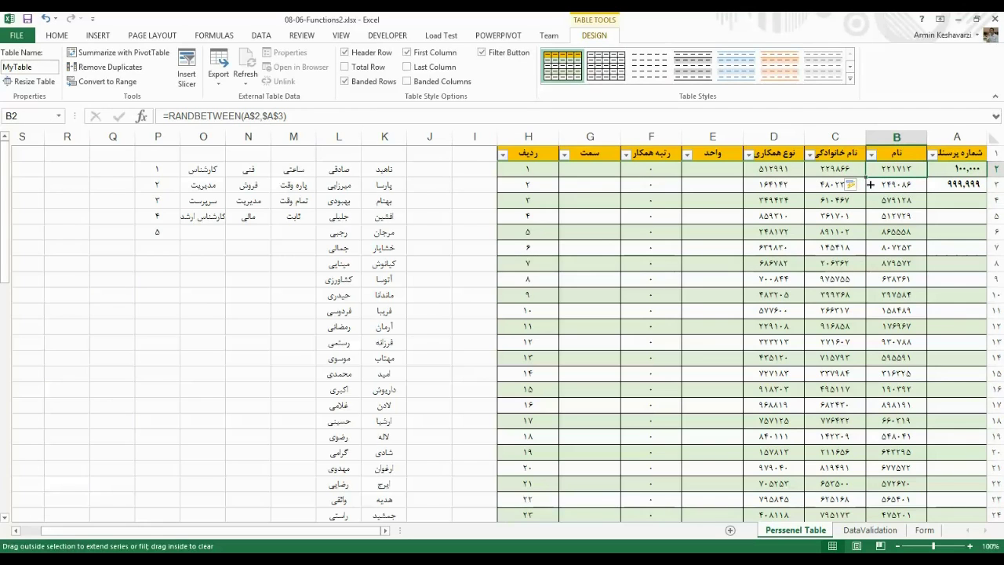
drag(865, 178, 865, 194)
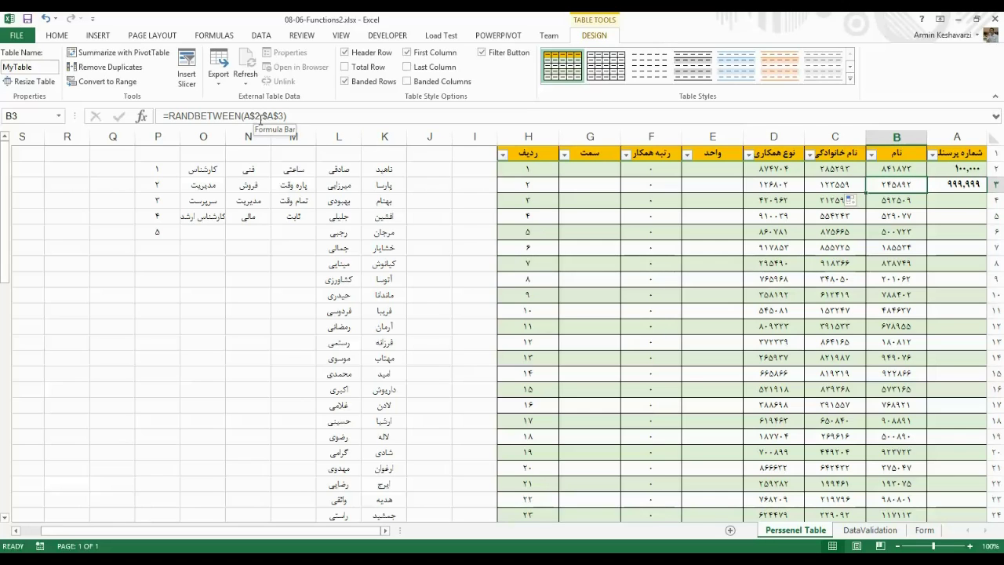
click(894, 168)
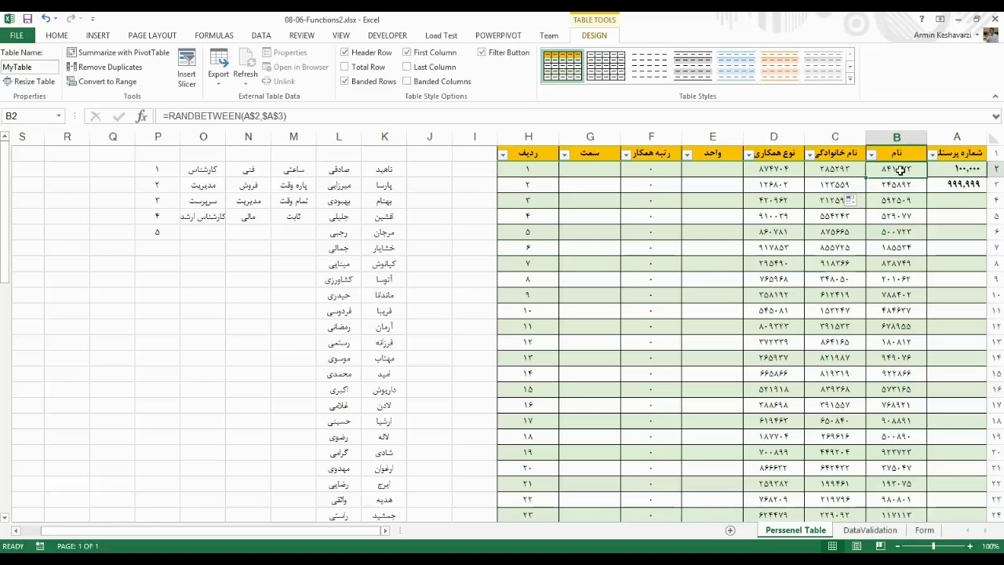
drag(866, 176, 815, 175)
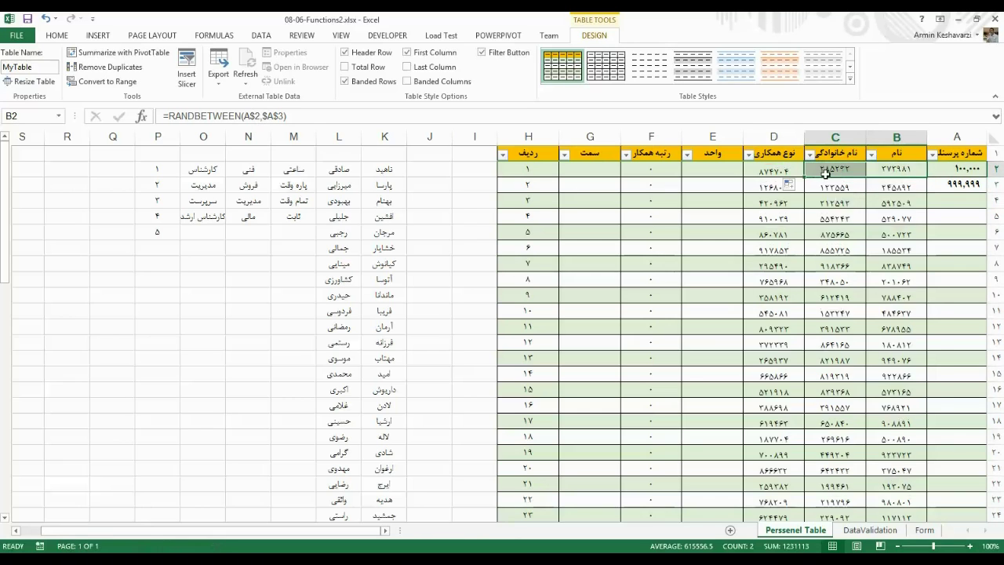
click(815, 175)
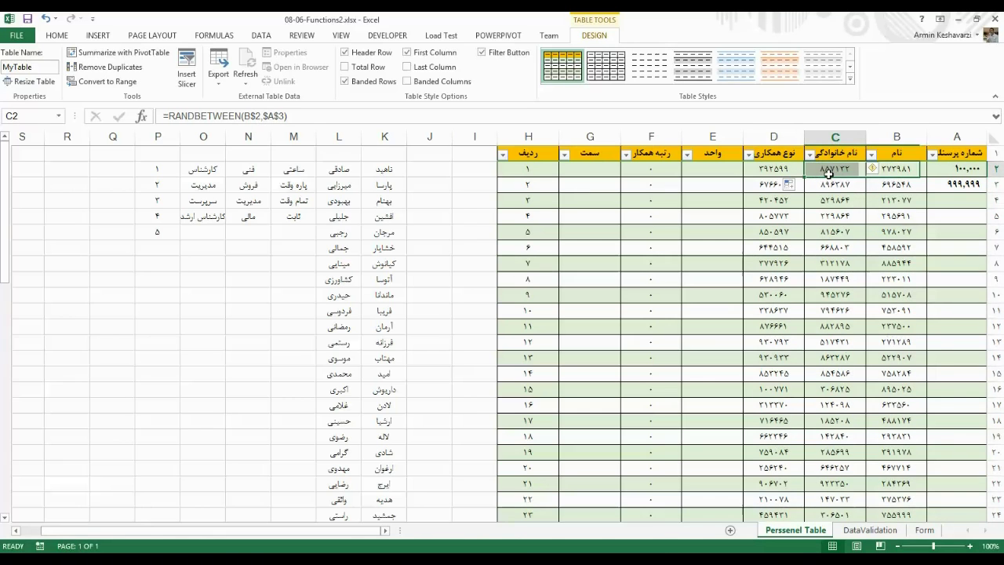
double_click(250, 115)
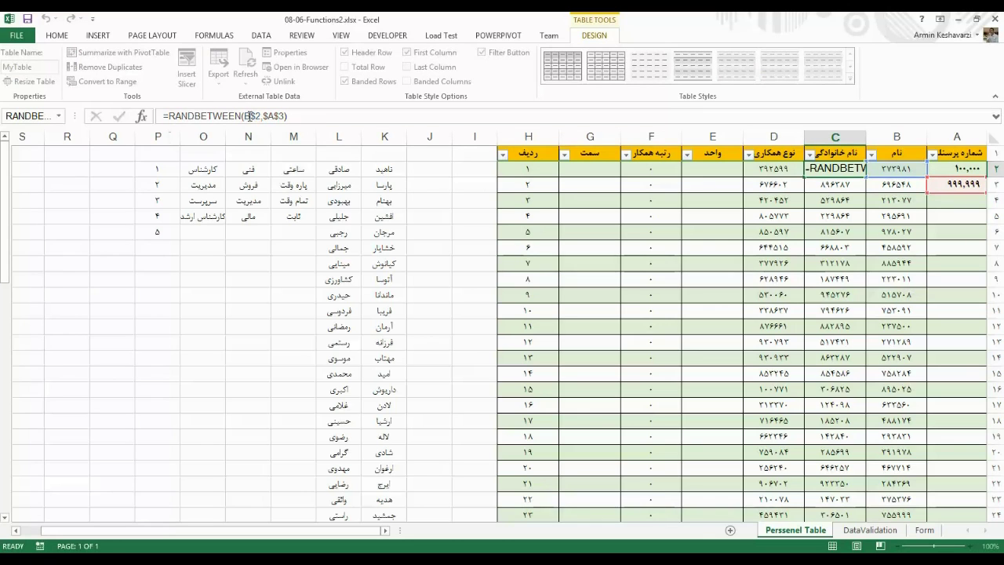
key(Return)
- Fill B2's formula across row 2 to G2 and inspect B2 and C2
click(896, 162)
drag(866, 179, 574, 168)
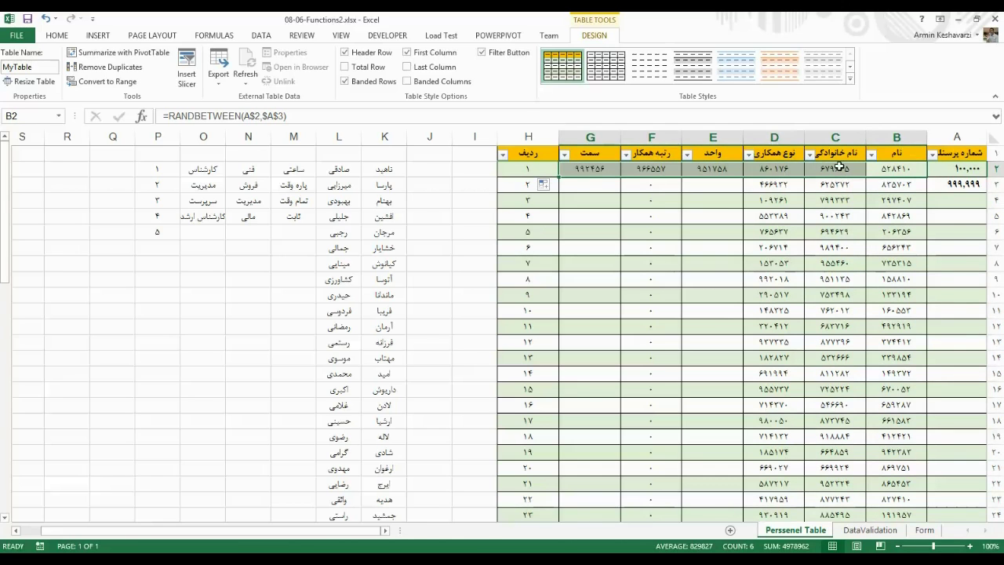
click(895, 167)
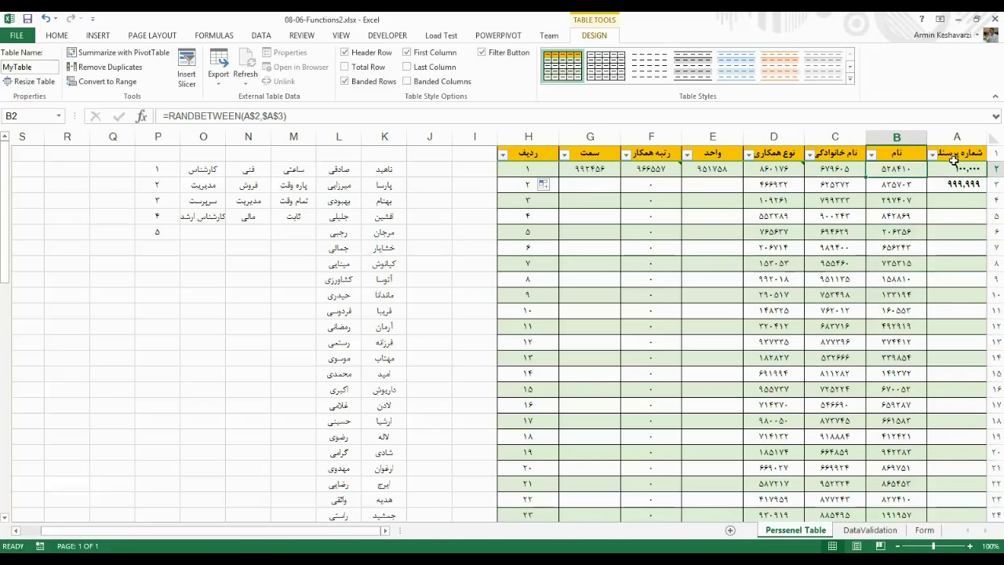
click(838, 169)
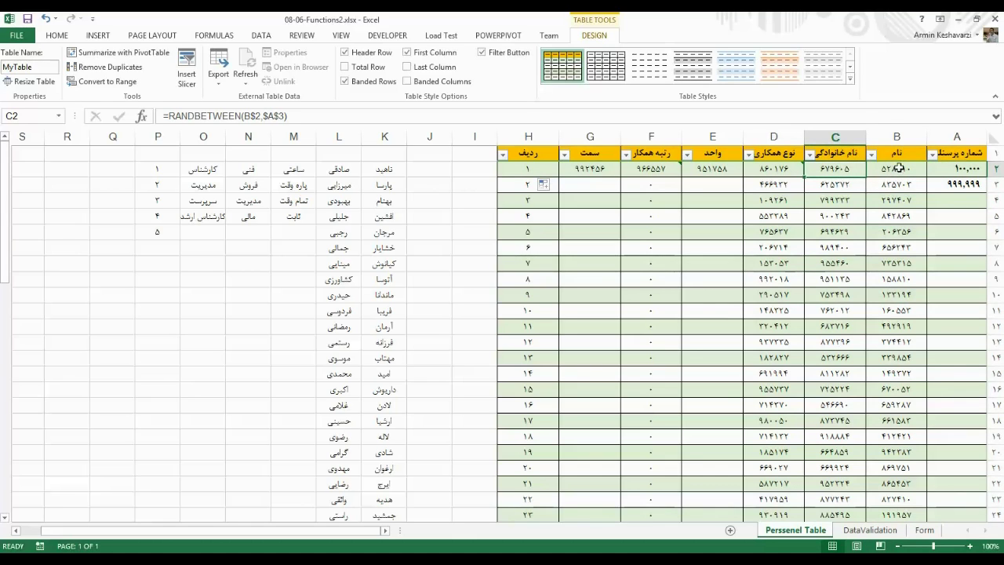
click(246, 116)
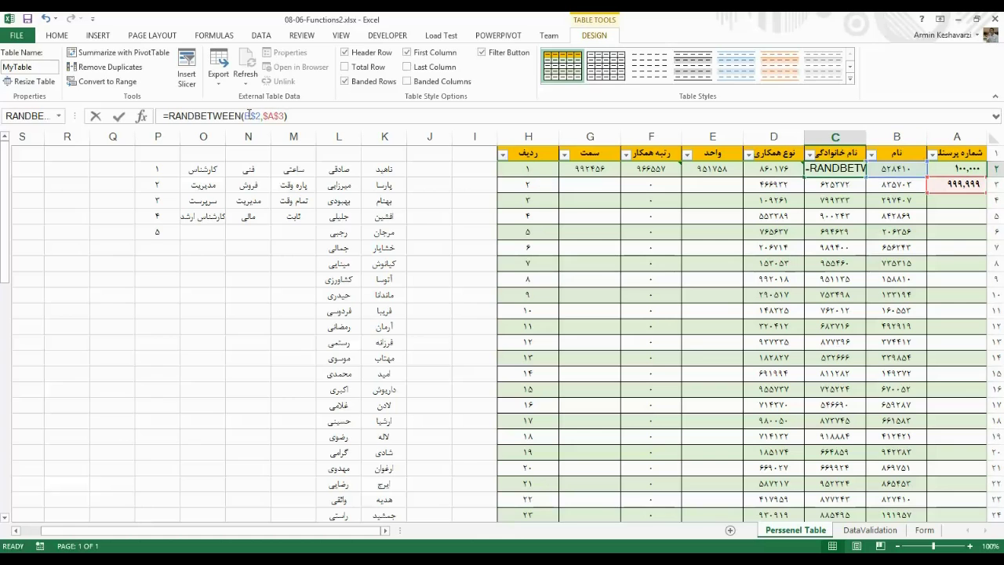
key(Return)
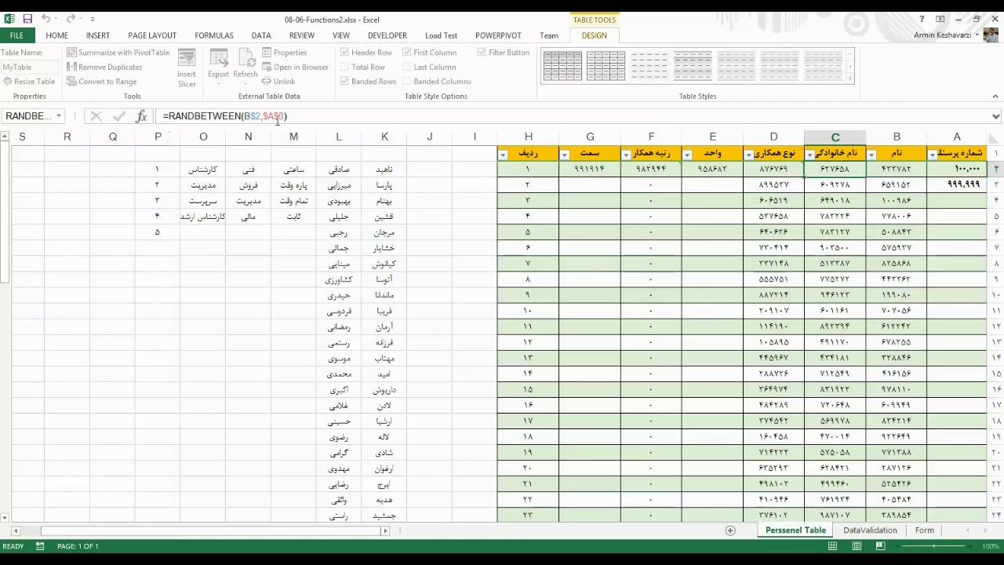
- Inspect D2's and G2's formulas, where the lower bound shifts up to F$2
click(773, 169)
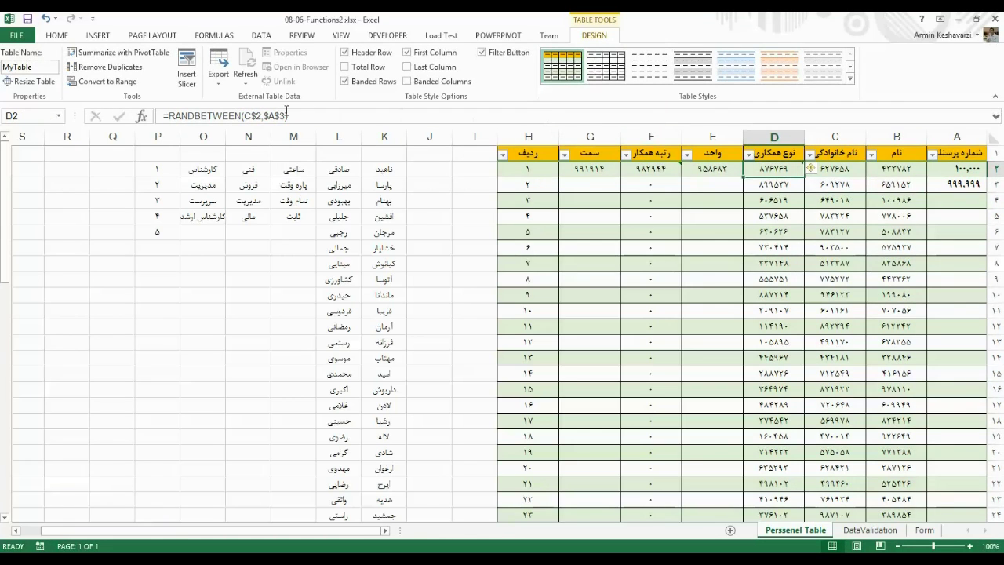
click(247, 115)
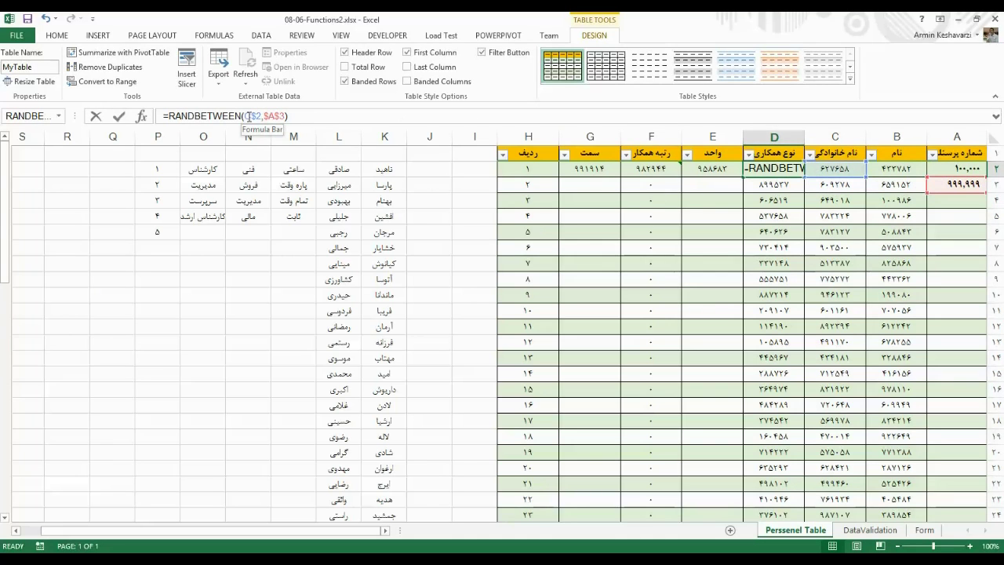
key(Return)
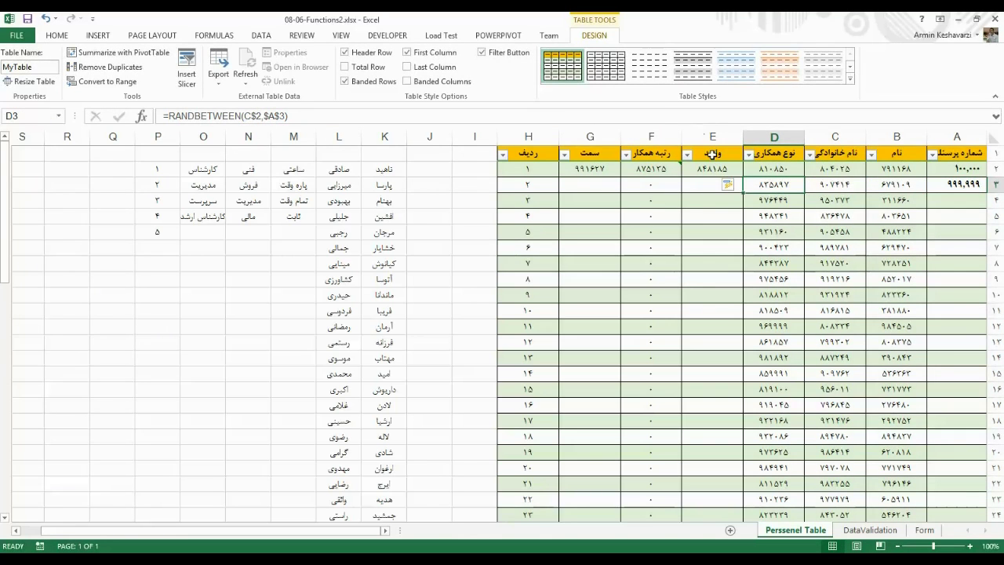
click(710, 154)
click(588, 168)
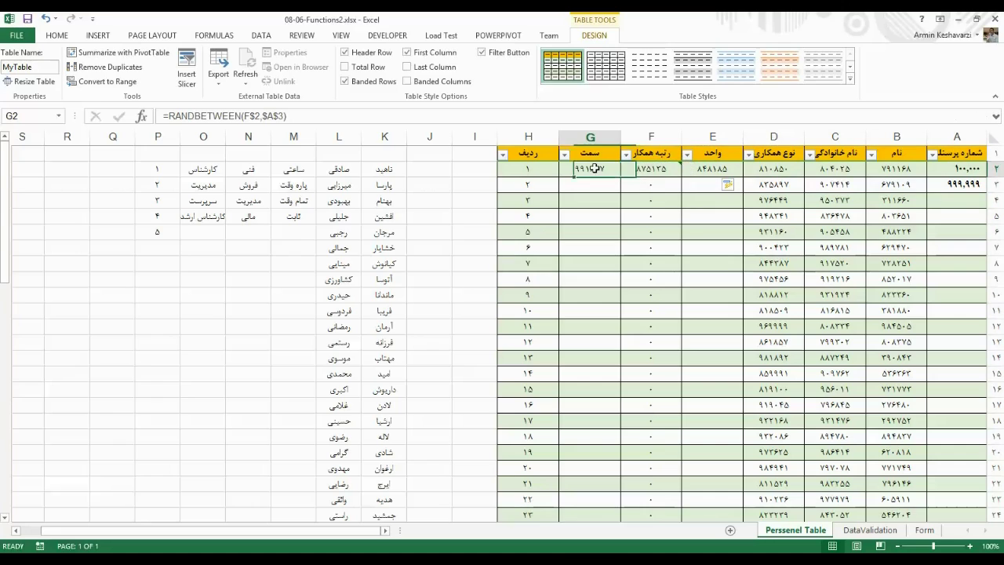
click(875, 171)
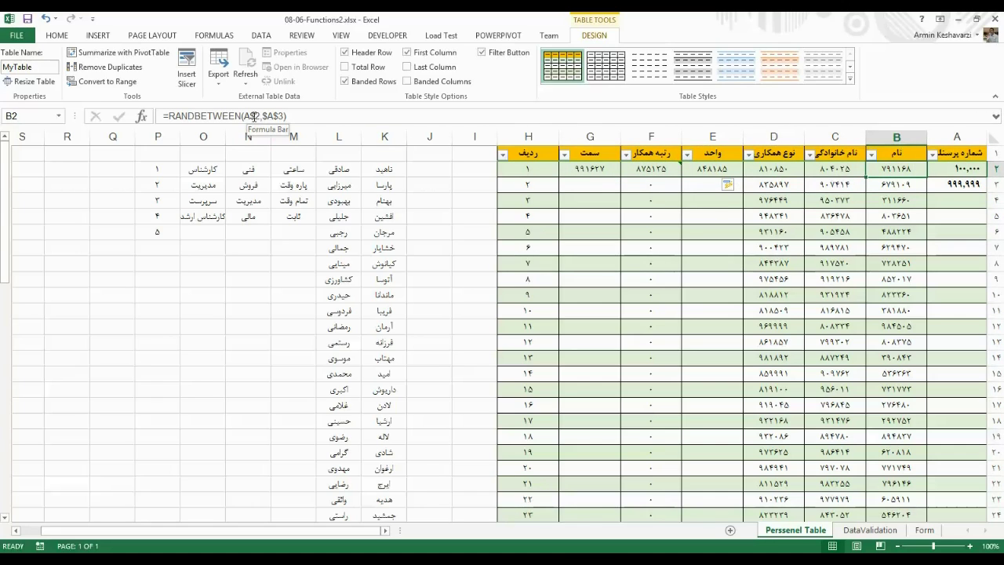
- Refill row 2 to G2, then change B2's formula to =RANDBETWEEN($A2,$A$3)
drag(866, 178, 562, 186)
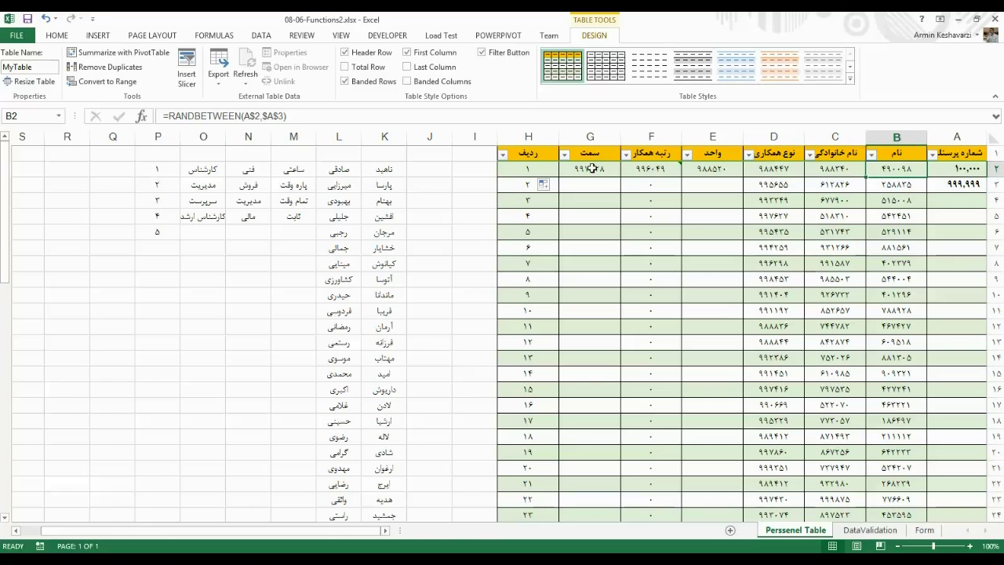
key(Left)
key(Left)
key(Left)
key(Right)
key(Right)
key(Right)
click(255, 116)
key(BackSpace)
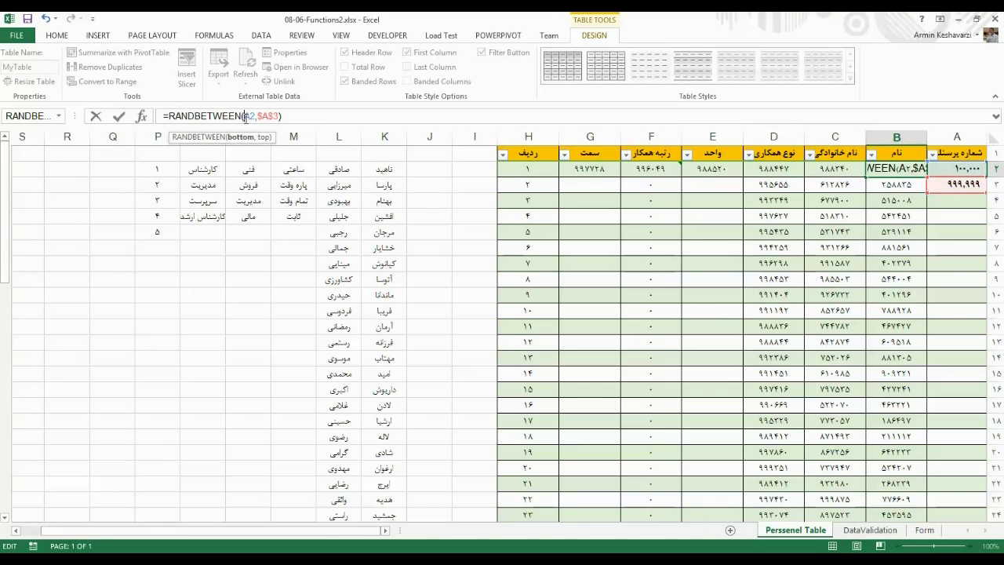
text($)
key(Return)
- Copy the $A2 formula across row 2 to G2 and check C2 through G2
click(872, 169)
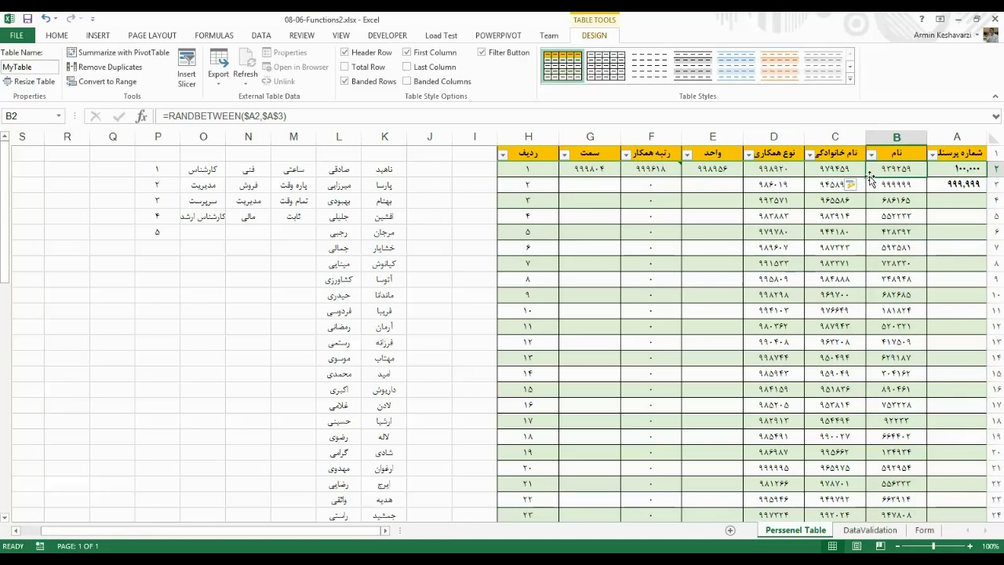
drag(866, 176, 586, 179)
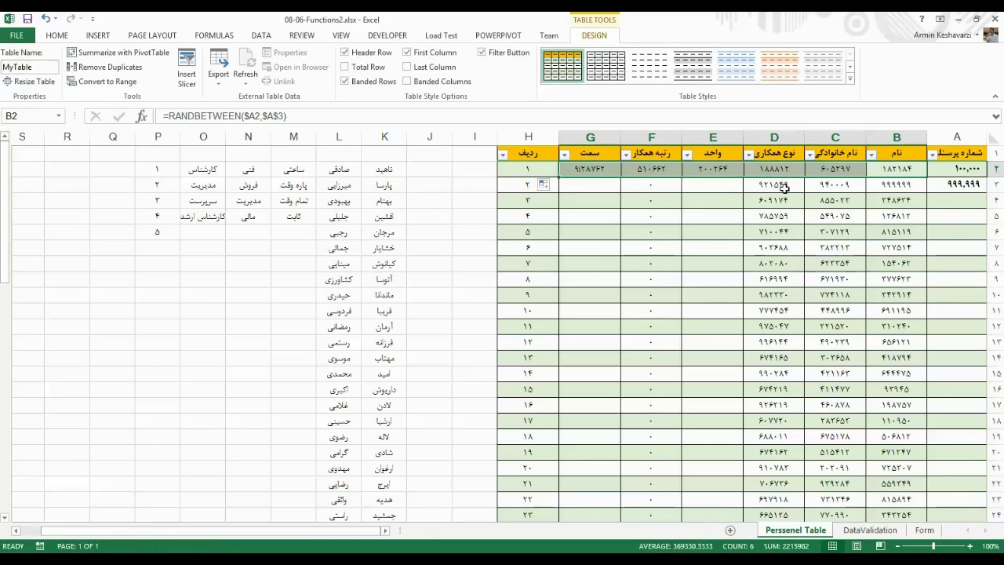
click(822, 169)
click(773, 167)
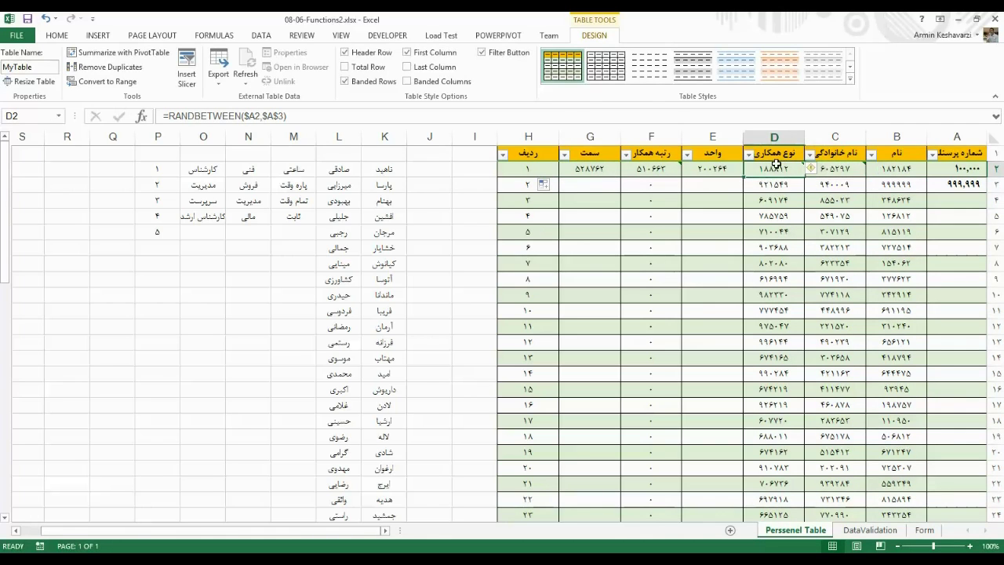
click(712, 166)
click(627, 168)
click(596, 165)
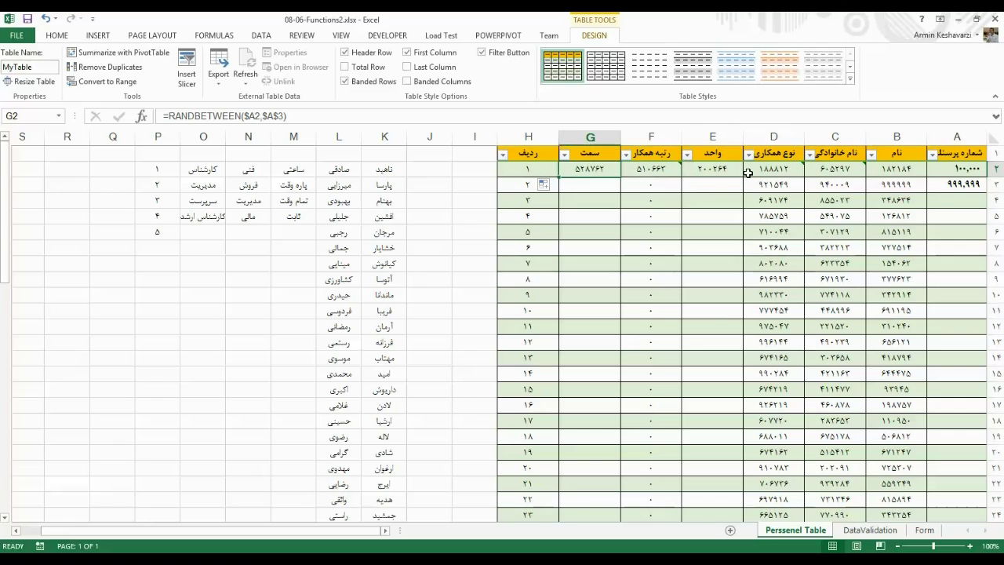
- Open C2's formula to confirm its lower bound stays $A2, then return to B2
click(831, 169)
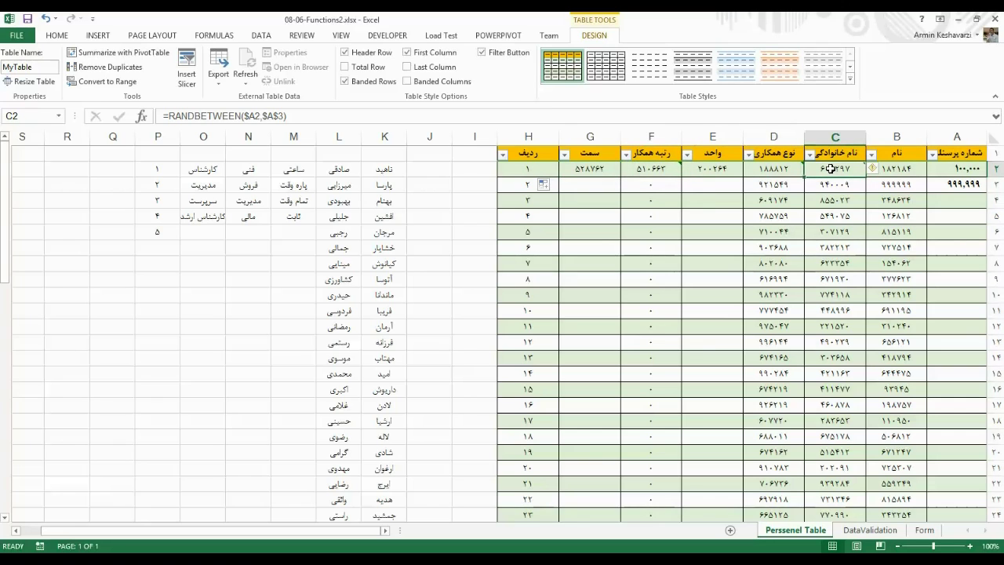
click(252, 115)
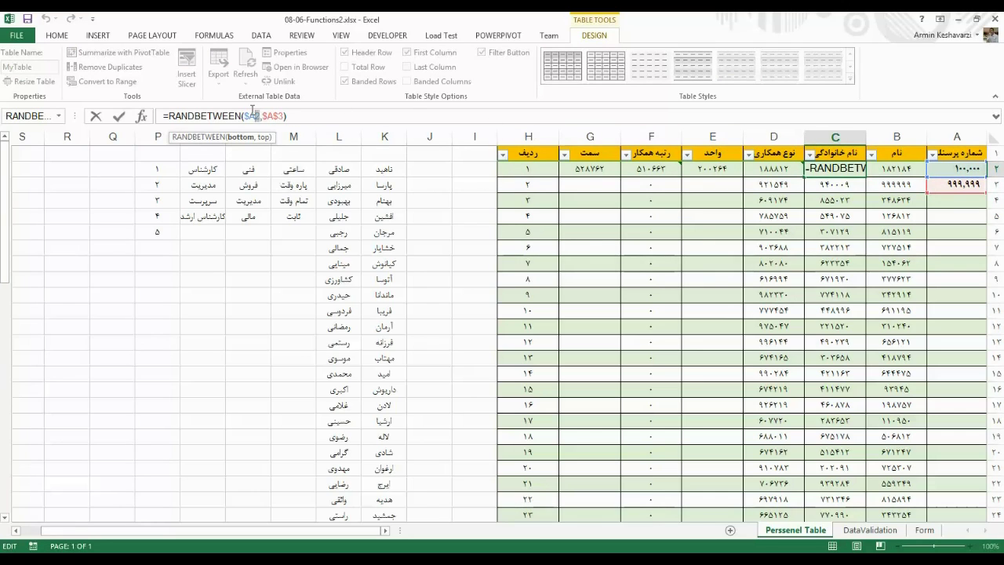
key(Return)
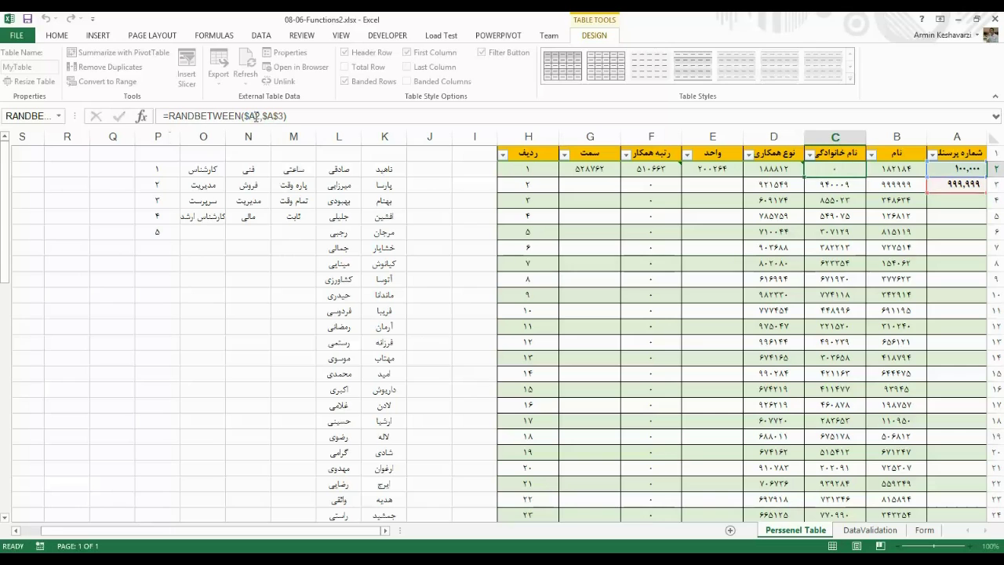
click(878, 171)
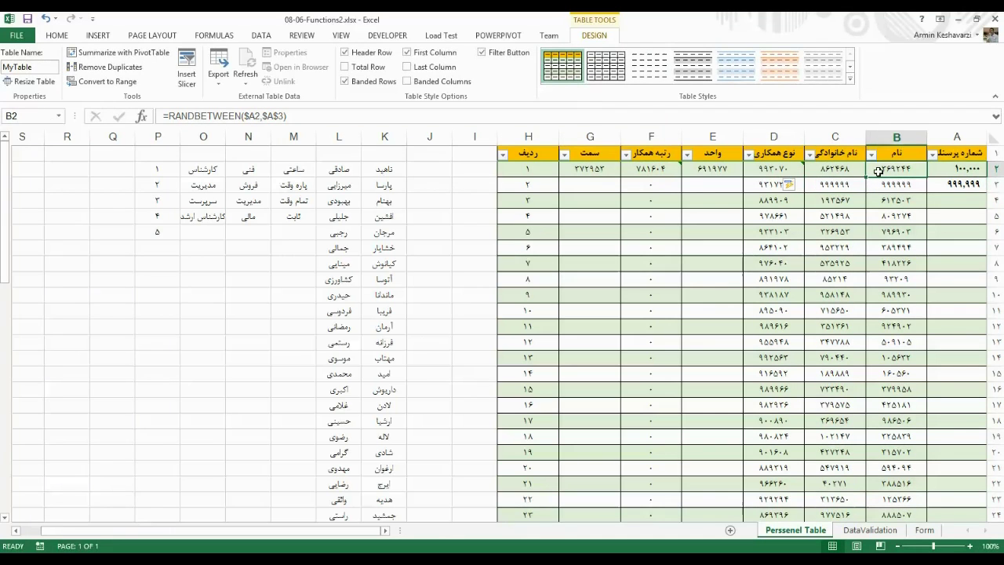
click(257, 115)
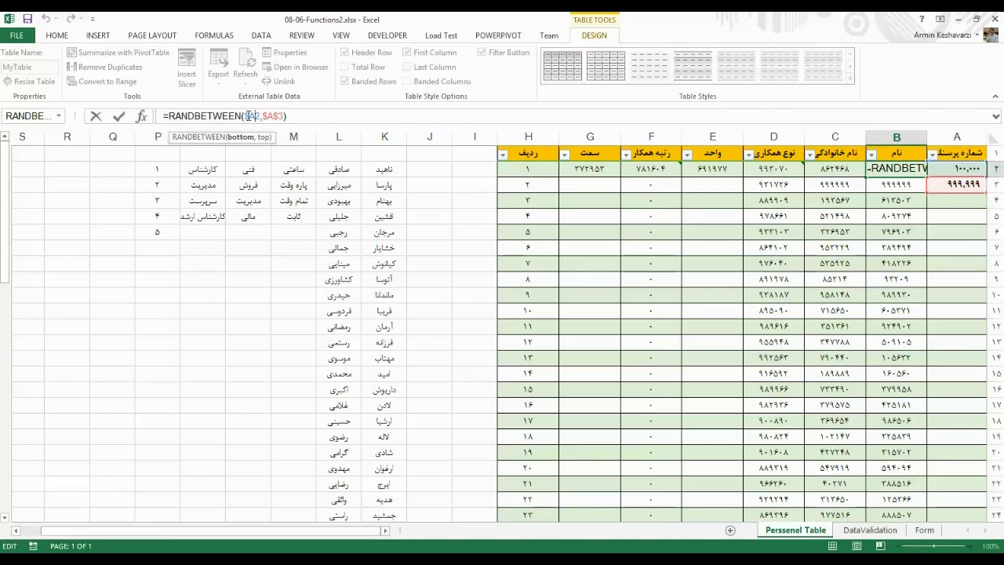
- Change B2 to =RANDBETWEEN(A2,$A$3) with a fully relative A2 reference, then copy it
key(Delete)
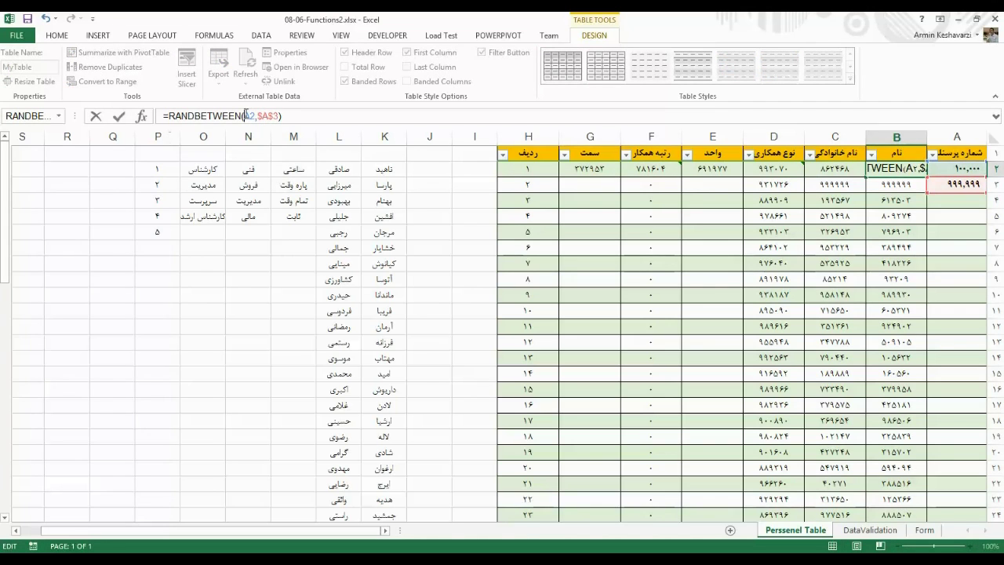
key(Return)
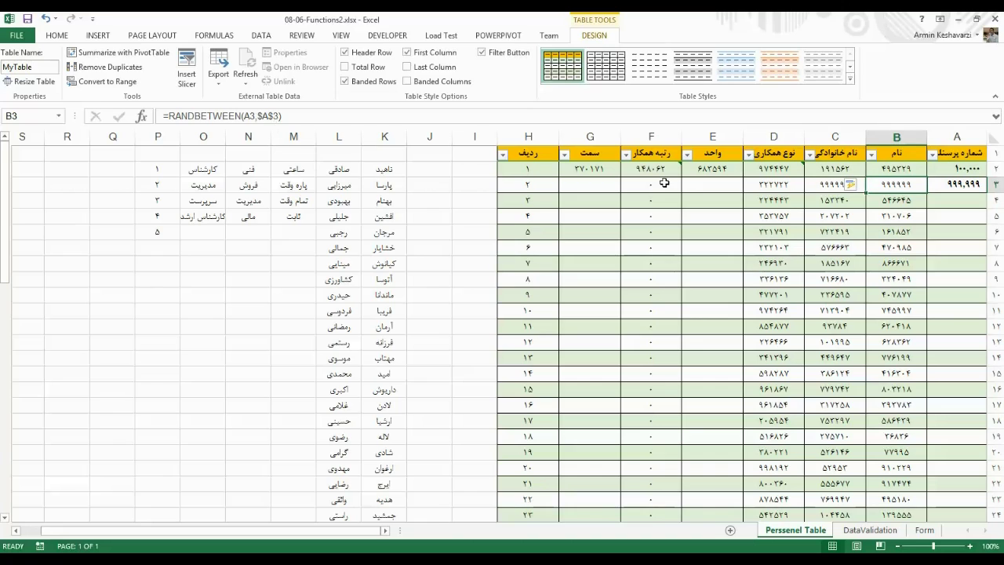
click(894, 169)
key(ctrl+c)
- Paste B2's formula across columns B–G down the whole personnel table
mouse_move(896, 170)
mouse_down()
mouse_move(972, 492)
mouse_move(594, 481)
mouse_up()
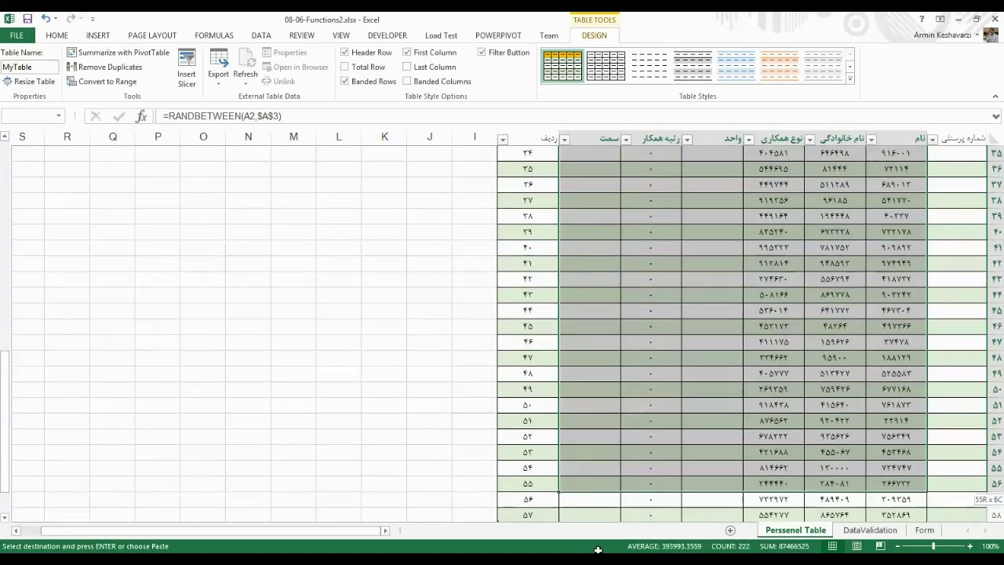
scroll(594, 482, up, 12)
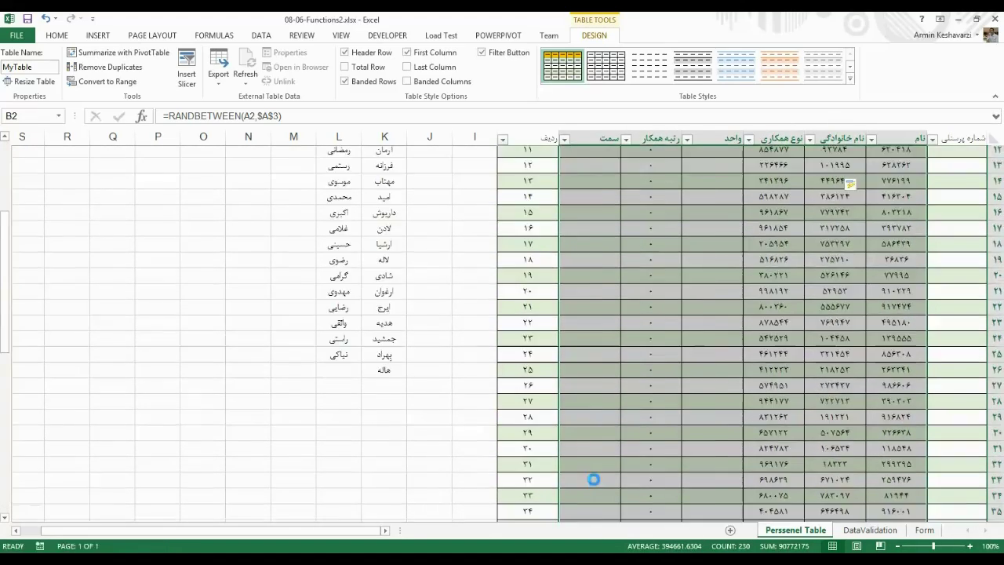
key(ctrl+v)
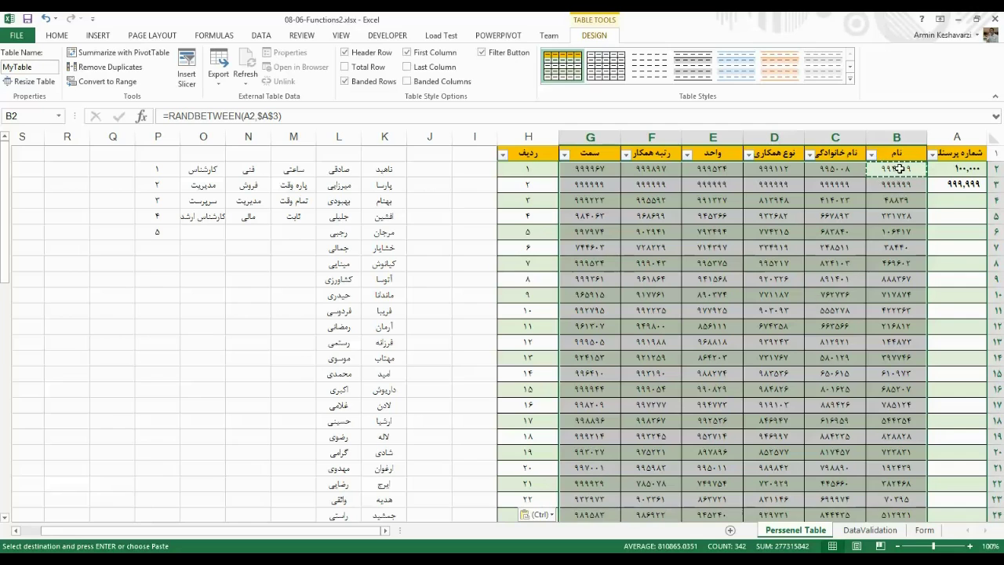
click(899, 169)
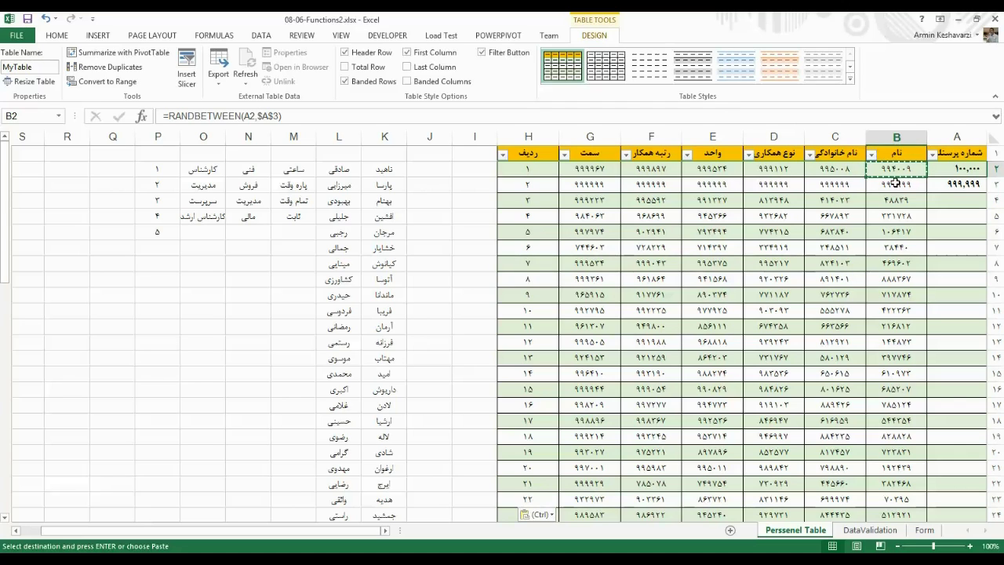
- Correct B3's formula to =RANDBETWEEN(A3,$A$3) and compare it with B2's formula
click(897, 183)
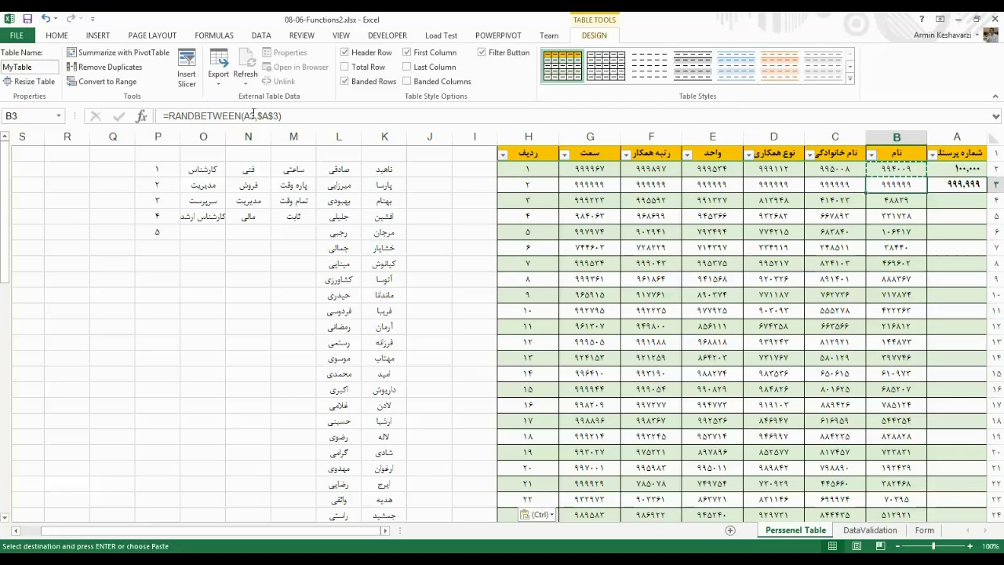
drag(258, 115, 279, 116)
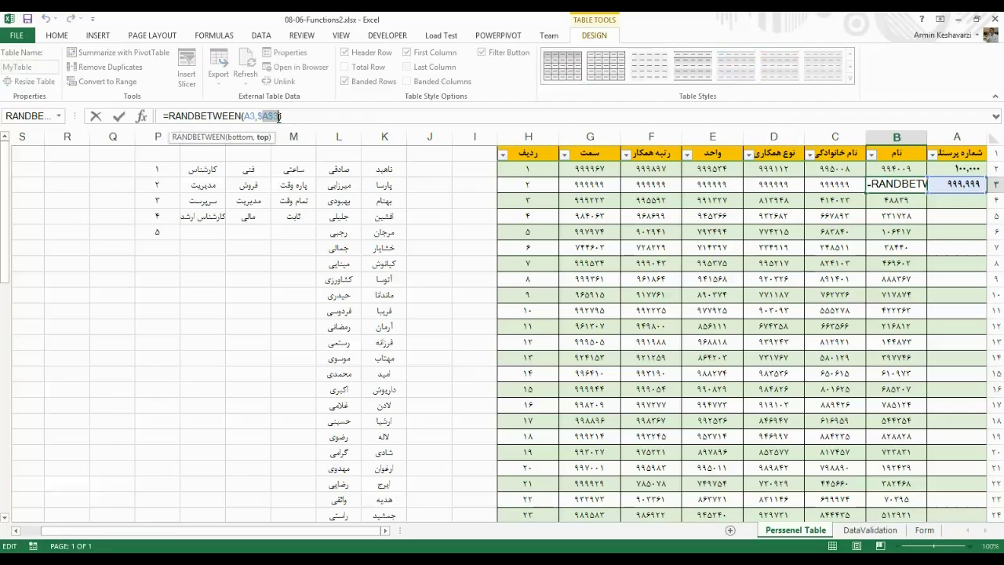
click(248, 116)
key(ctrl+Return)
click(909, 173)
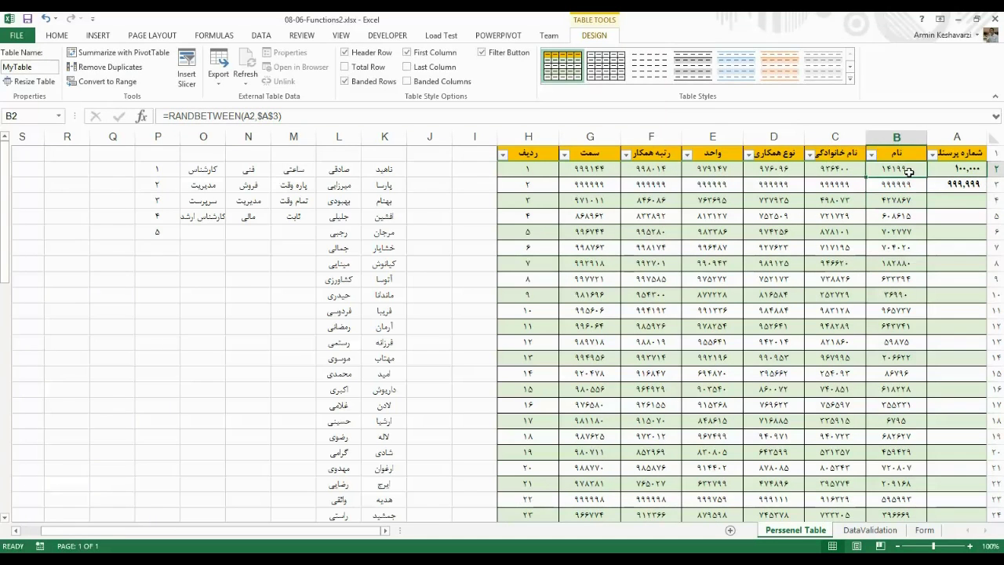
key(Down)
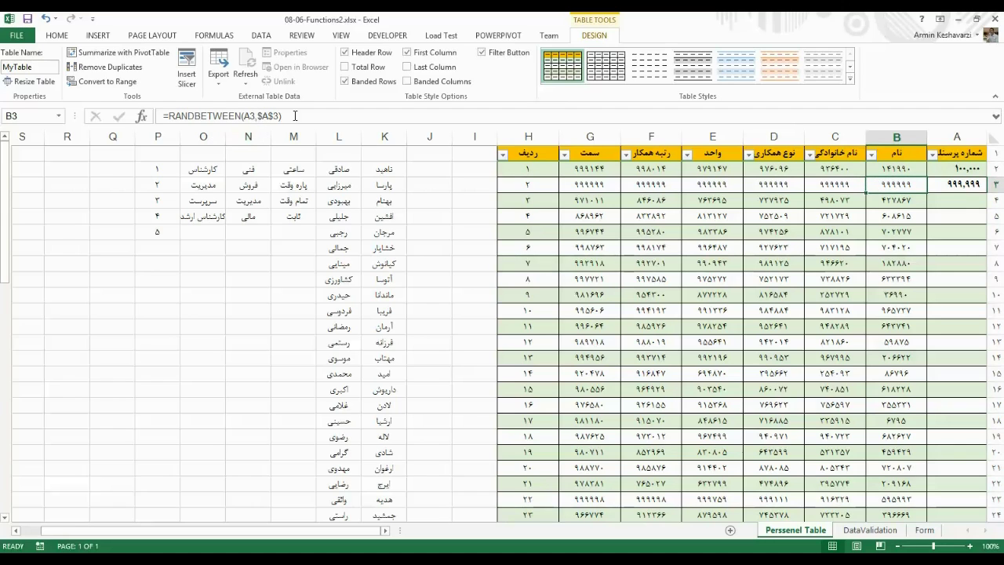
- Re-enter the RANDBETWEEN formulas in C2 and C3 so they recalculate
click(830, 174)
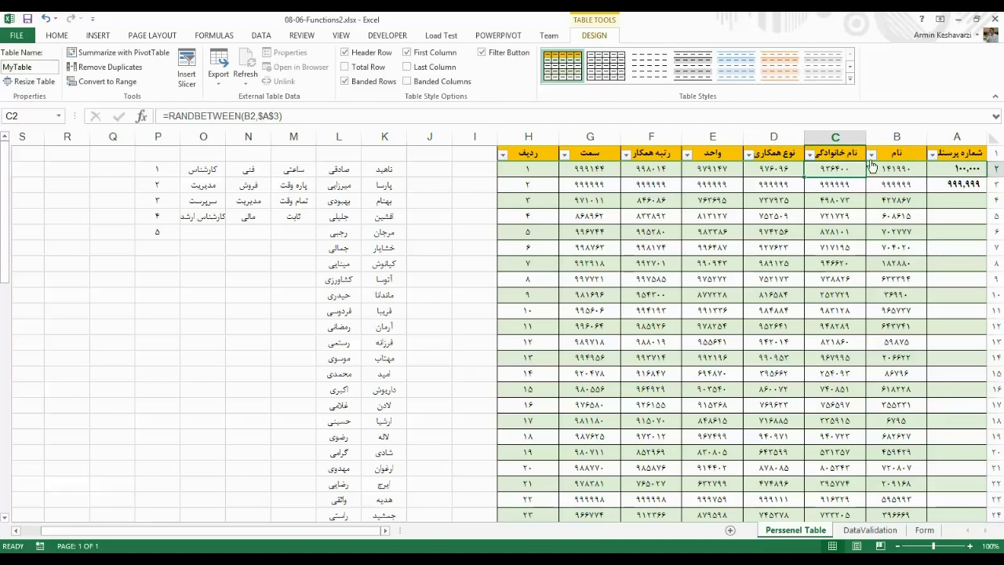
click(250, 115)
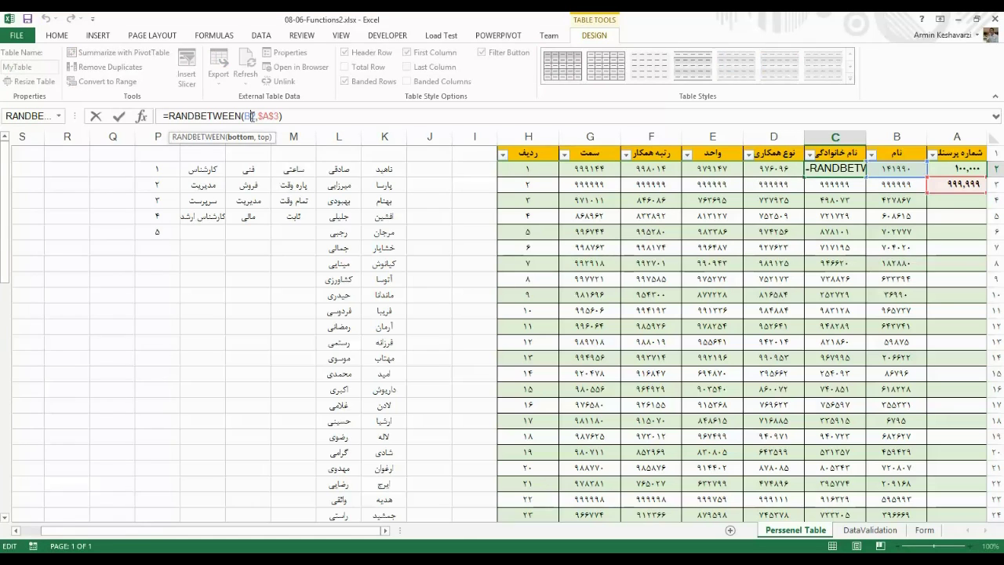
key(Return)
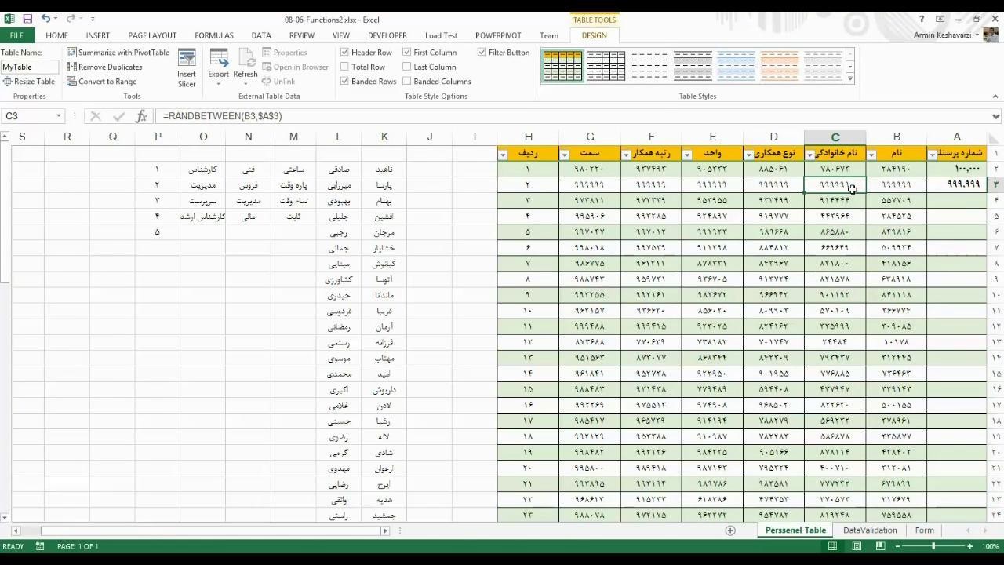
double_click(852, 189)
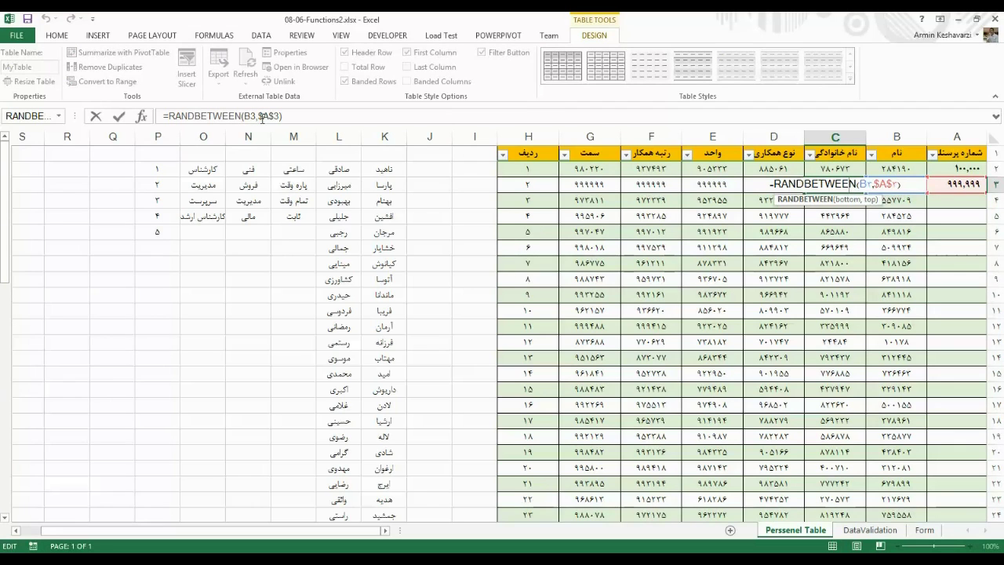
key(Return)
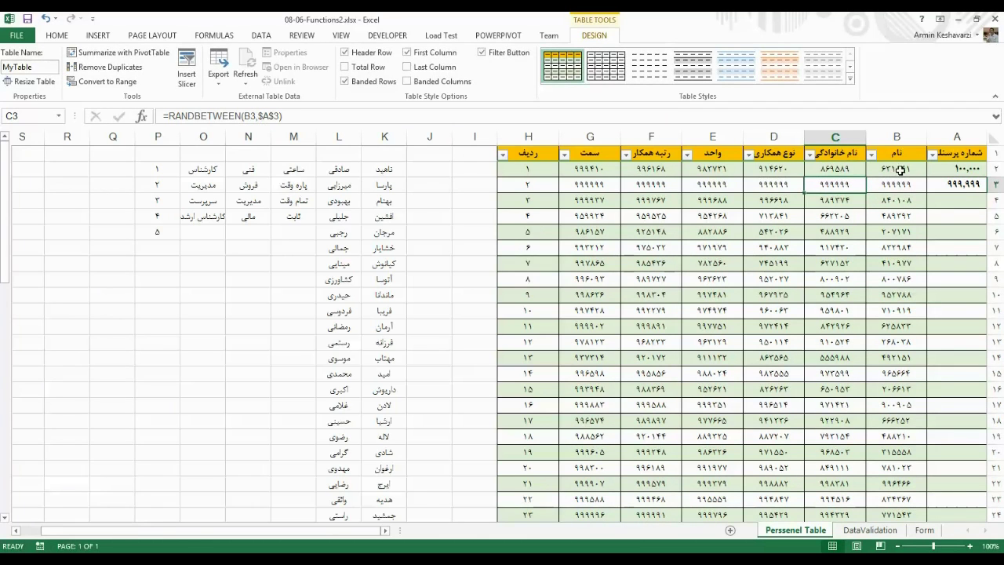
- Copy B2's formula into B3 and correct C3 to =RANDBETWEEN(B3,$A$3)
mouse_move(895, 168)
mouse_down()
mouse_move(899, 183)
mouse_move(845, 183)
mouse_up()
click(898, 185)
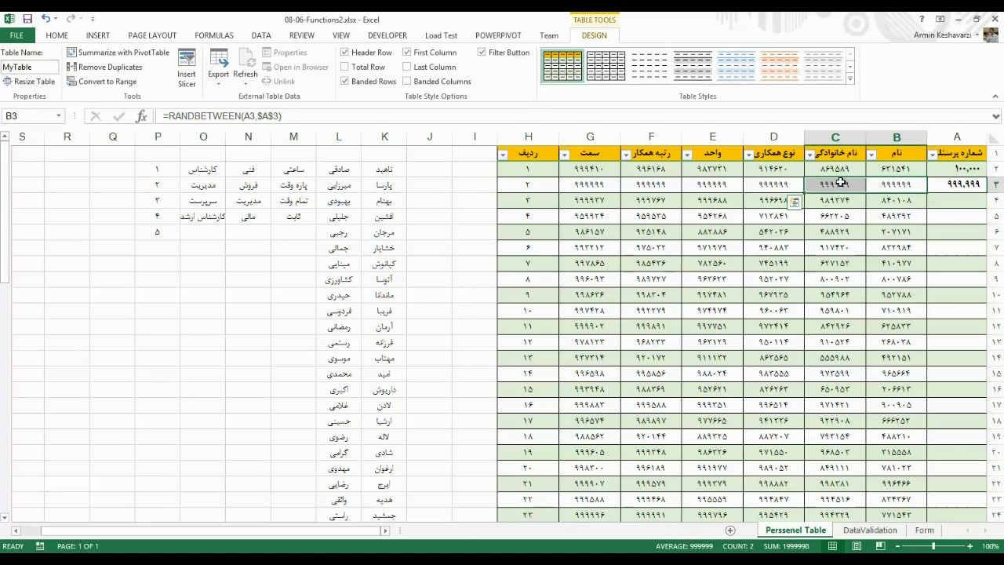
click(843, 182)
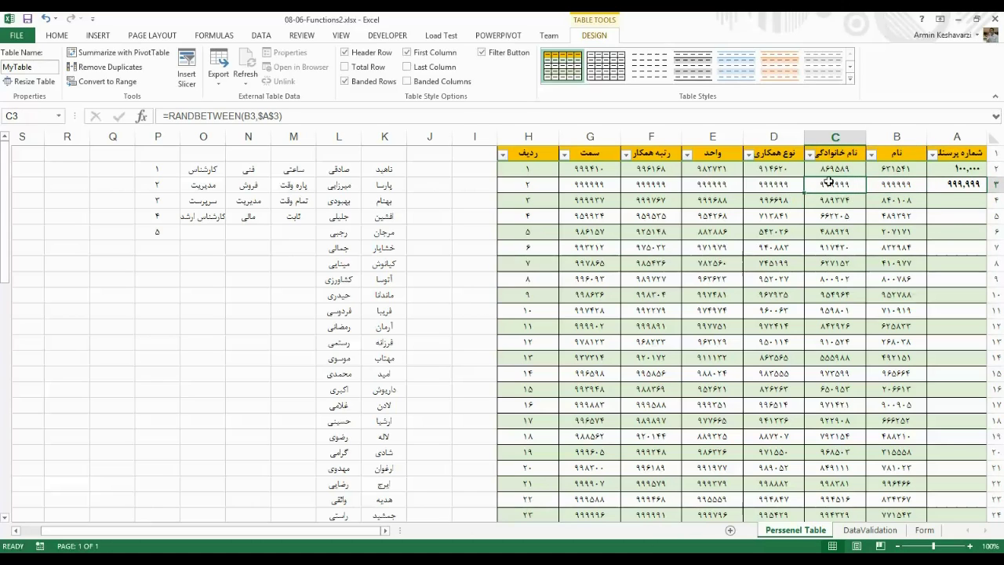
double_click(245, 116)
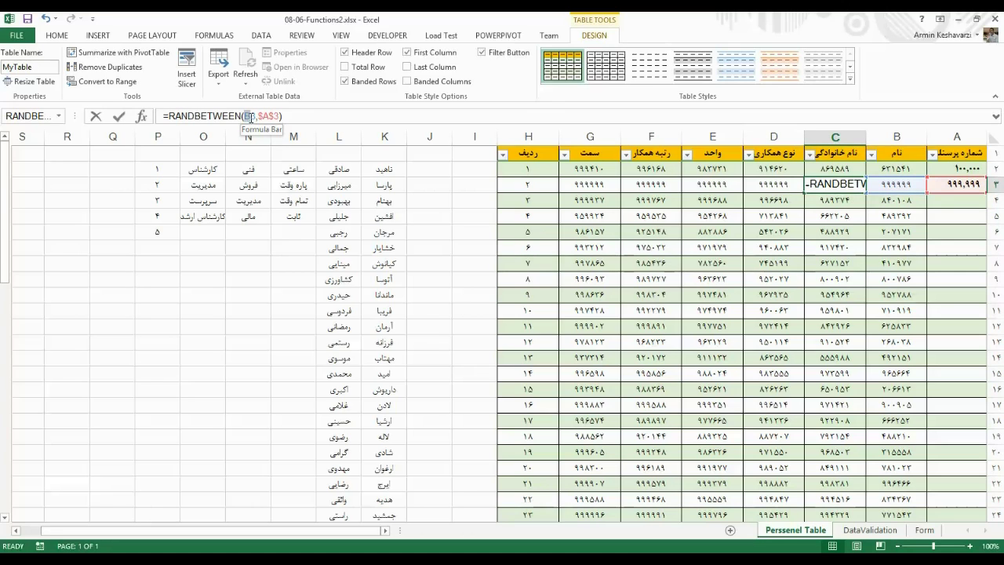
click(253, 116)
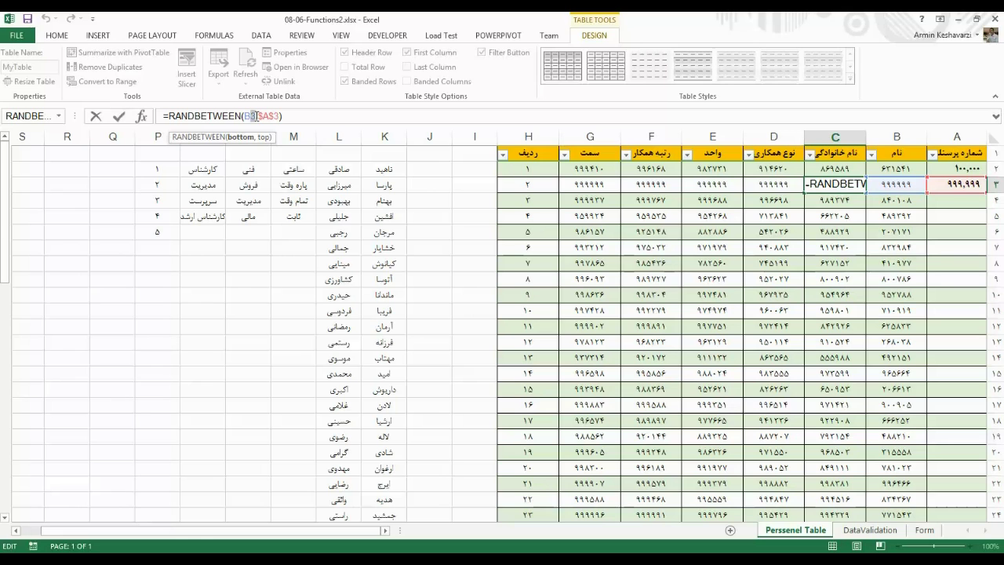
text(,)
key(Return)
- Fill the formula across columns C–G, spot-check D4, E6 and F11, and select B2 to the last row
mouse_move(827, 185)
mouse_down()
mouse_move(728, 253)
mouse_move(586, 485)
mouse_up()
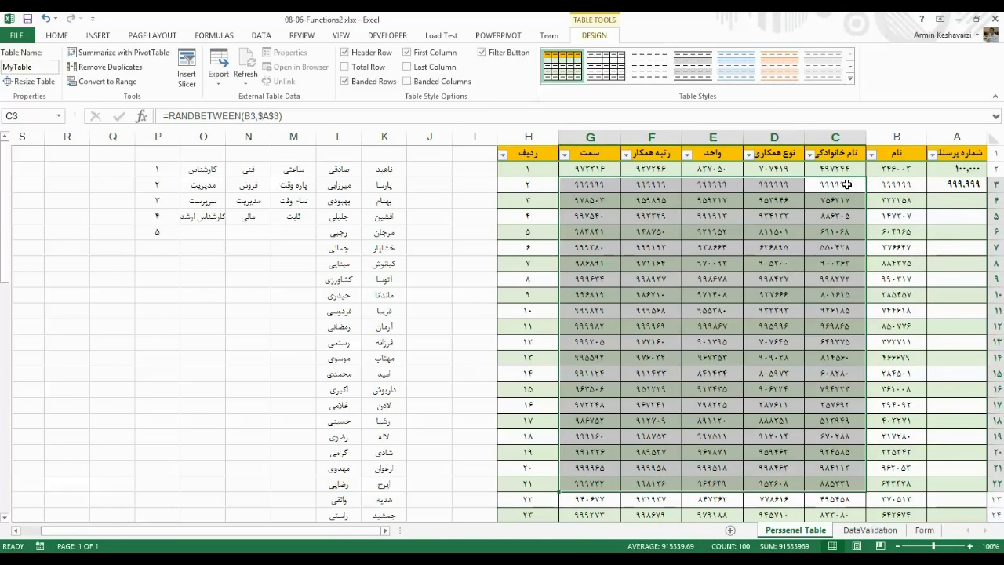
click(847, 185)
click(791, 198)
click(733, 234)
click(671, 306)
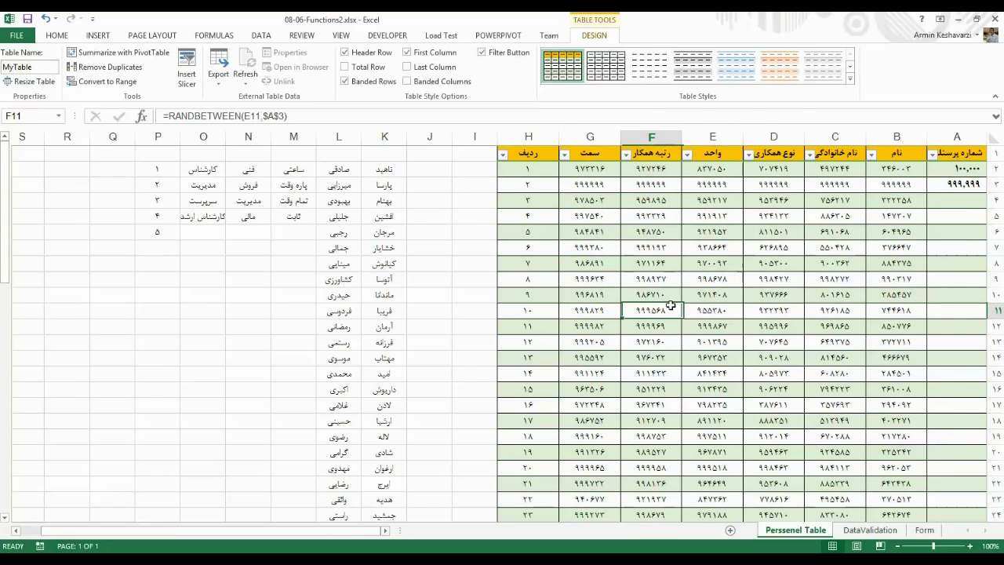
click(895, 171)
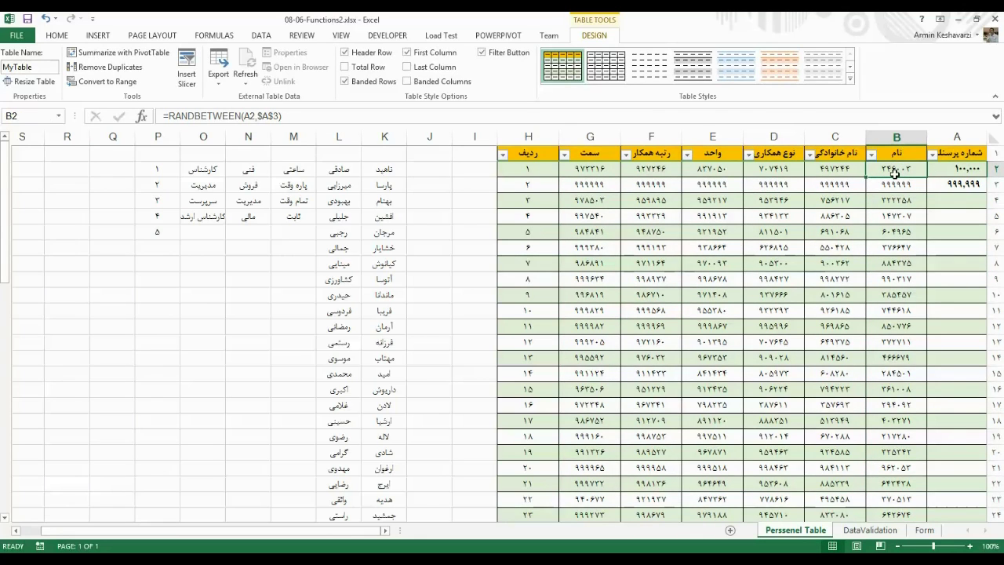
key(ctrl+shift+Down)
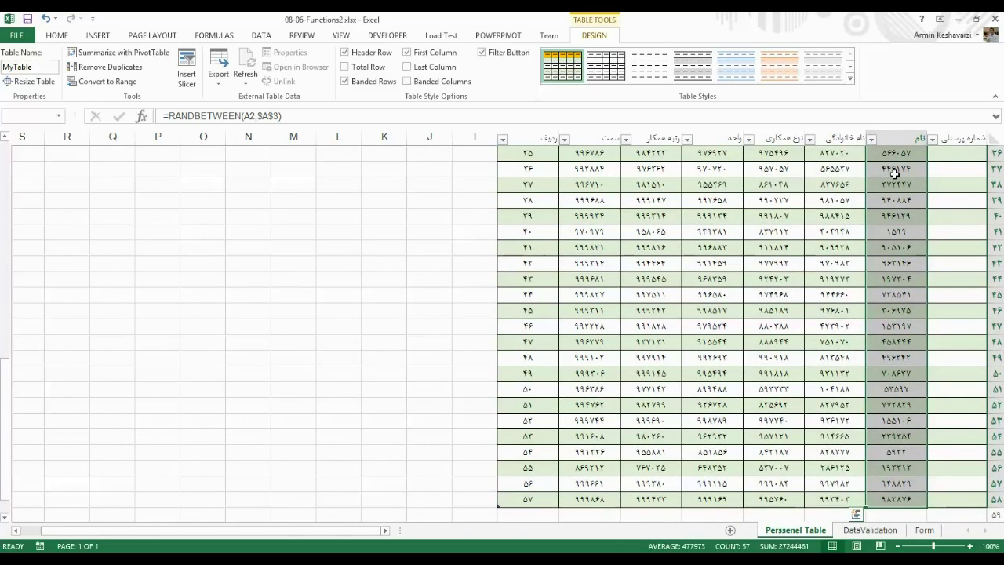
- Delete the random numbers in B2:G58 and type = in B2 to begin a formula
key(shift+Left)
key(shift+Left)
key(shift+Left)
key(shift+Left)
key(shift+Left)
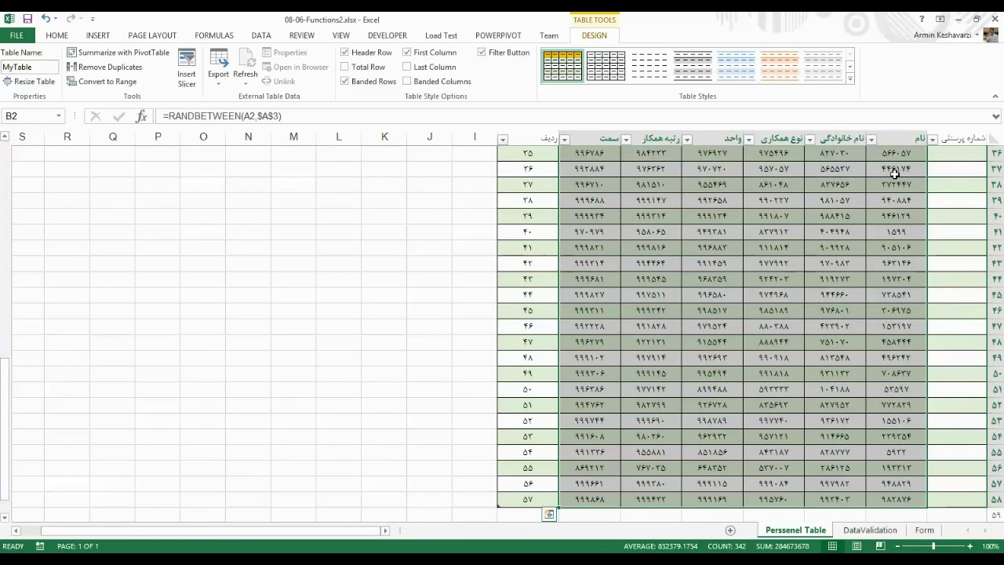
key(Delete)
scroll(894, 174, up, 12)
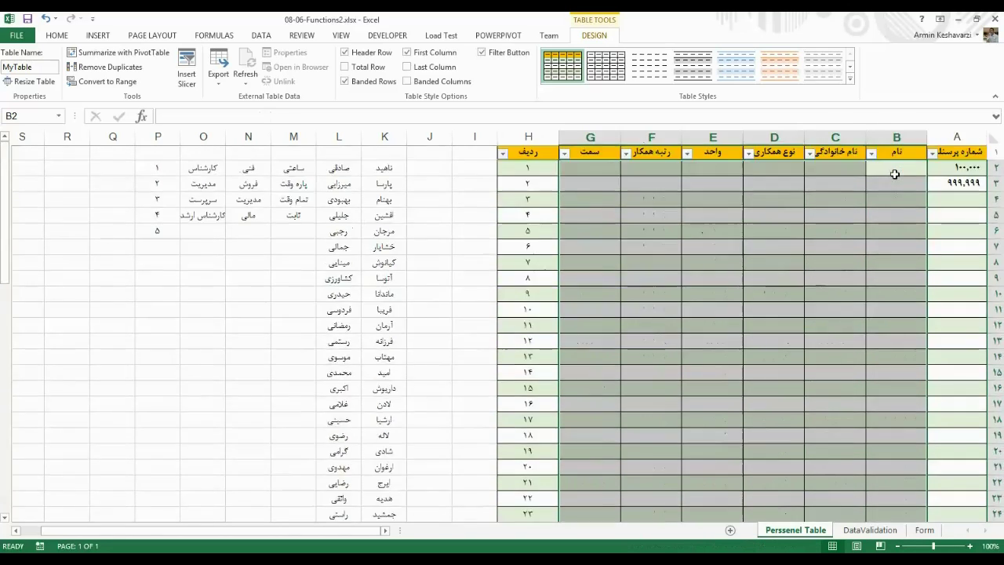
click(894, 174)
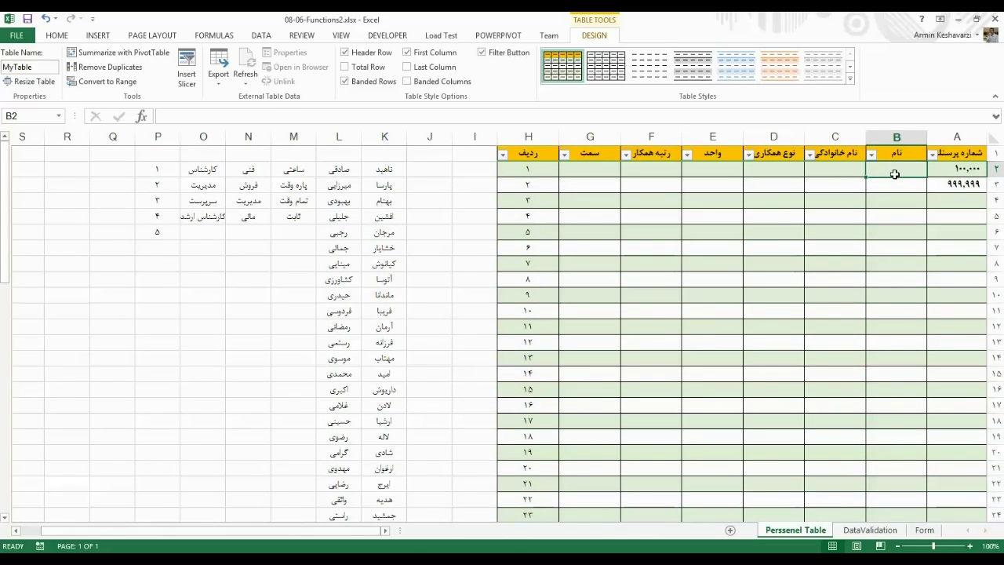
text(=)
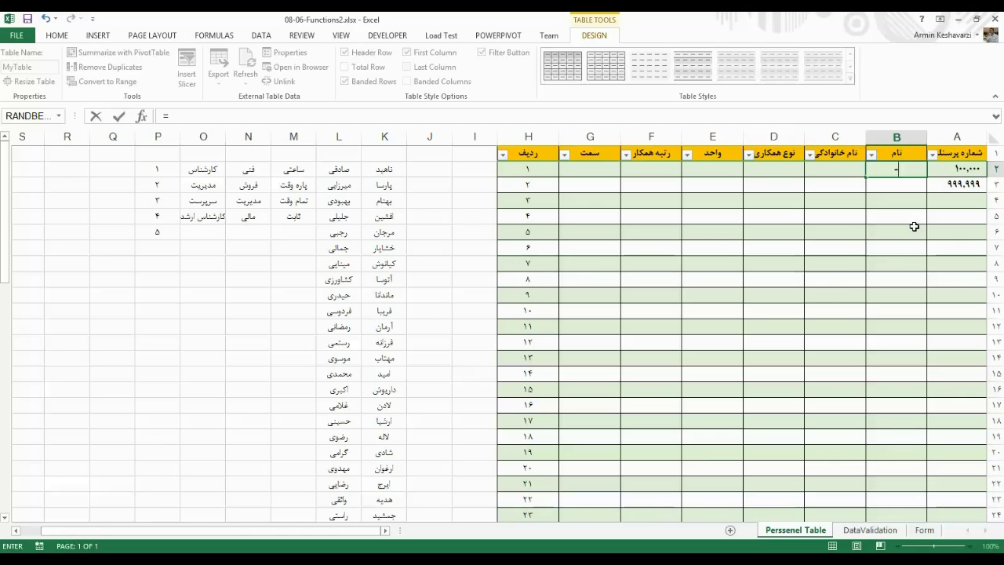
- Write =RANDBETWEEN(A2,A3) in B2
text(rand)
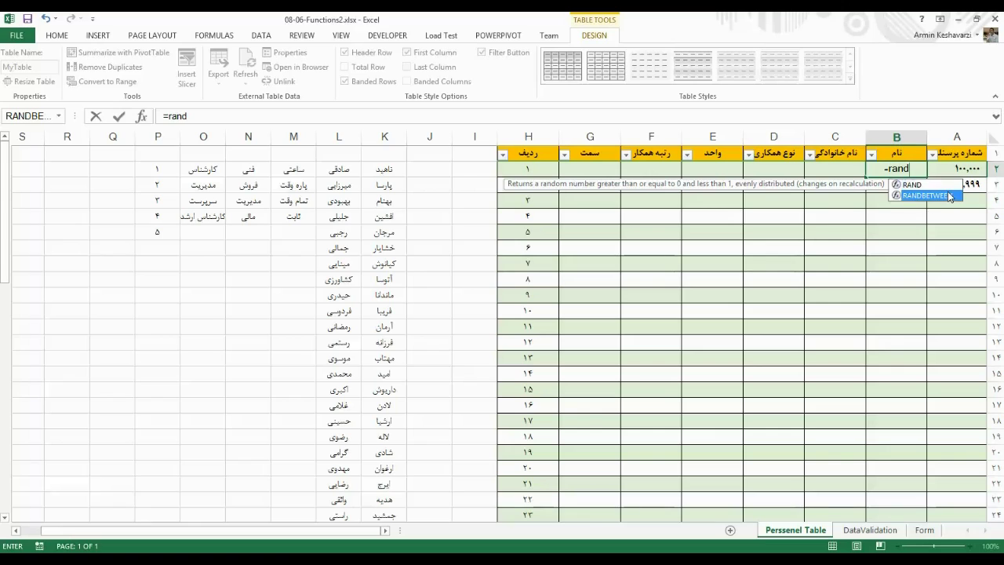
double_click(929, 196)
text(1)
text(,)
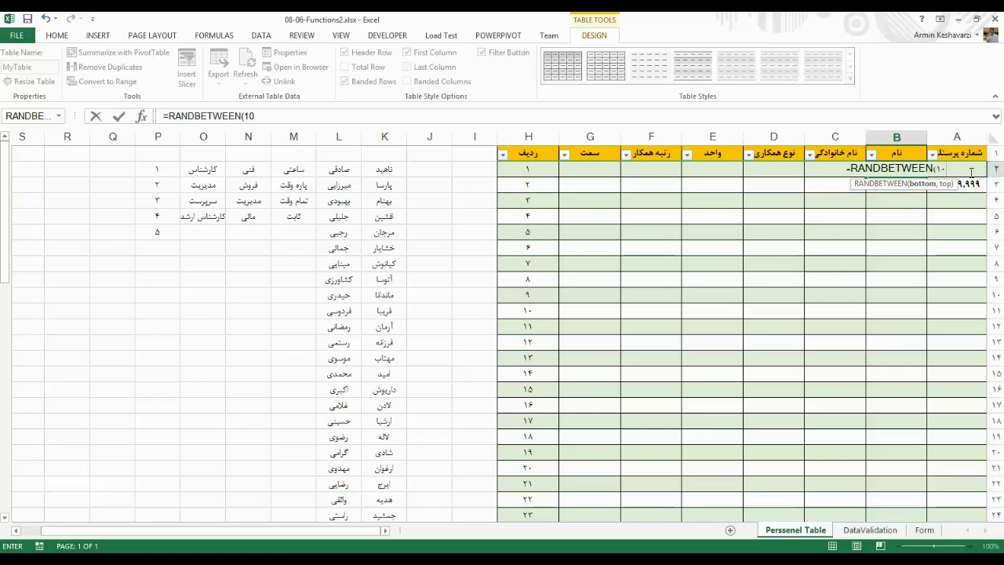
key(BackSpace)
key(BackSpace)
text(A2,)
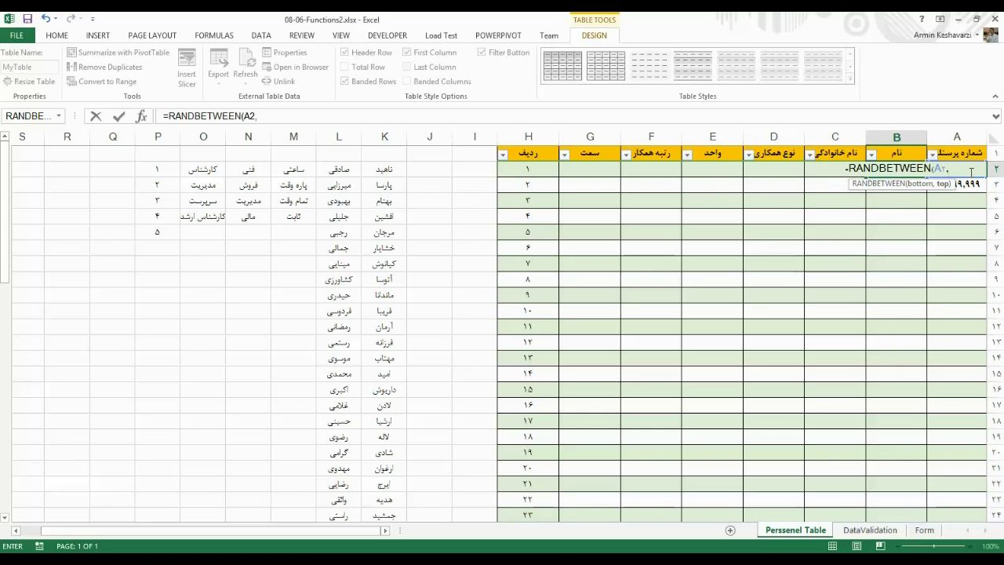
text(A)
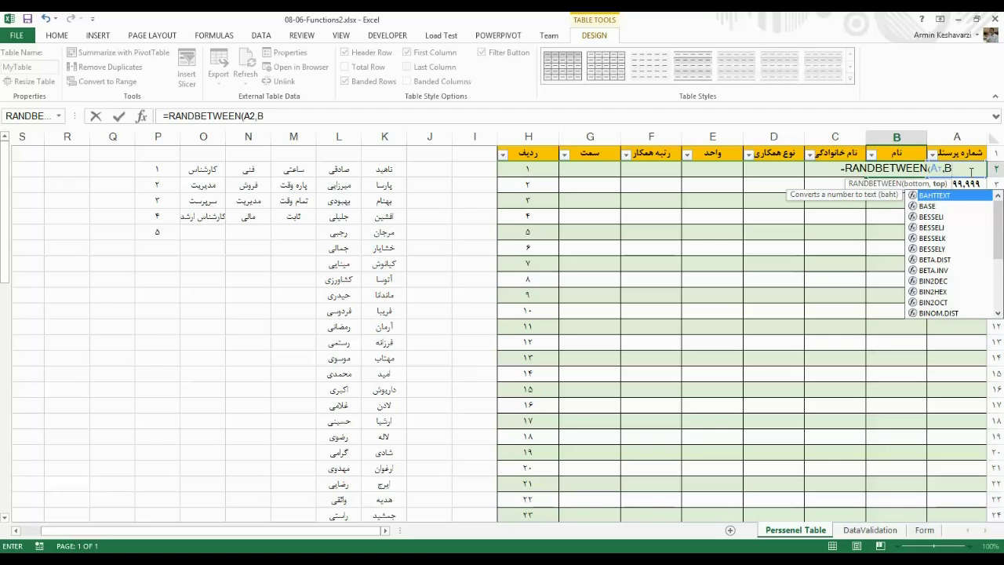
key(BackSpace)
text(A3)
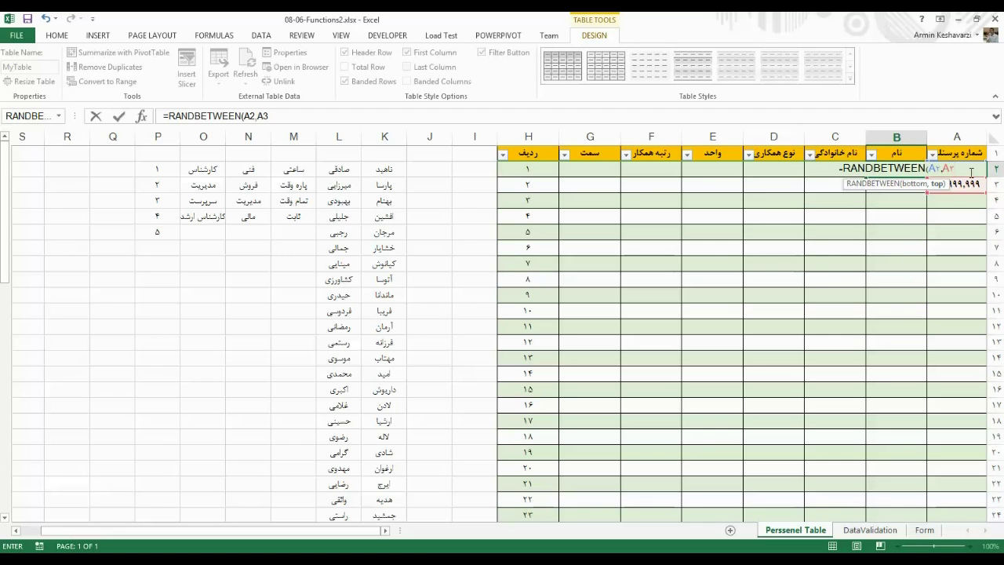
text())
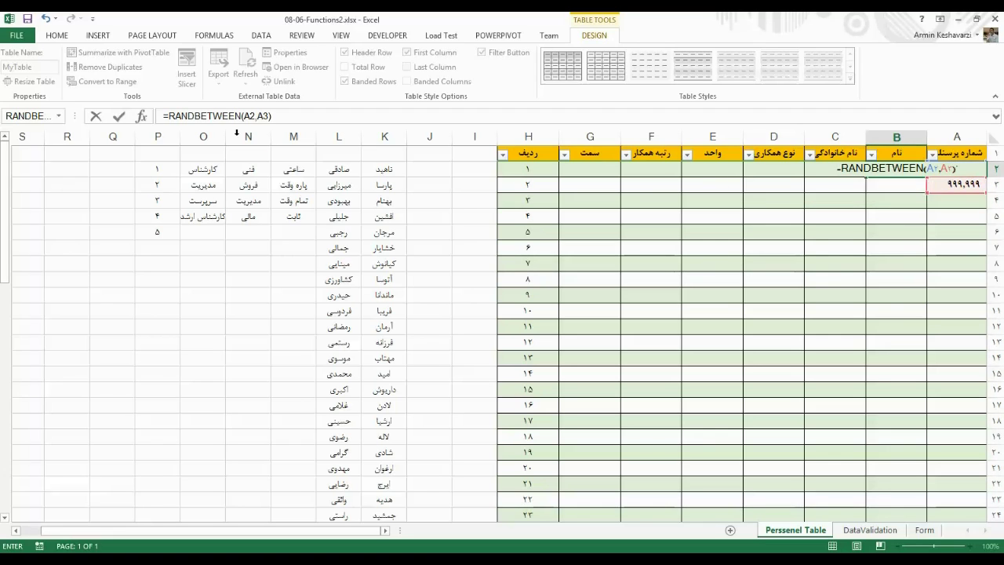
- Make both bounds absolute as $A$2 and $A$3 and commit the formula
click(249, 116)
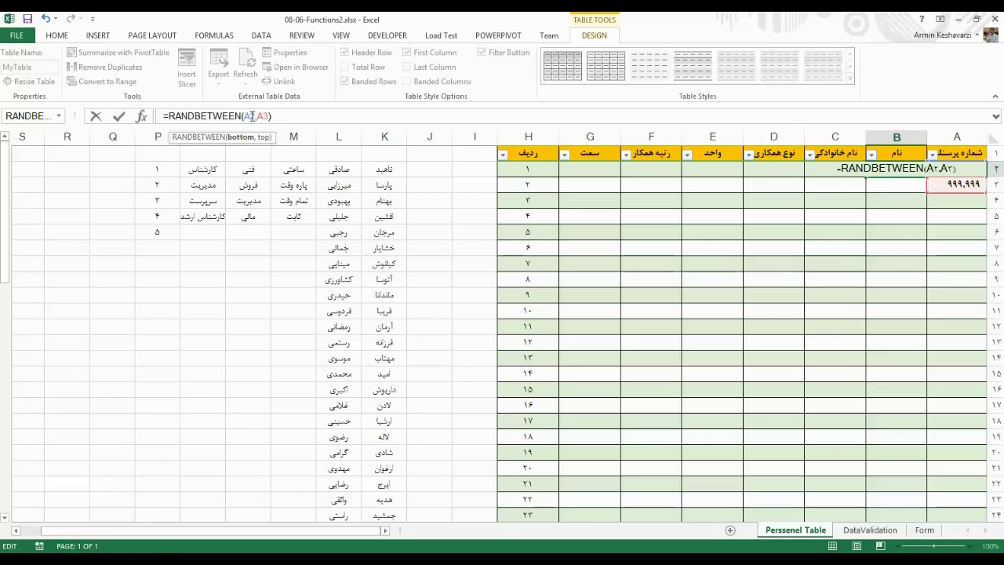
double_click(249, 116)
text($)
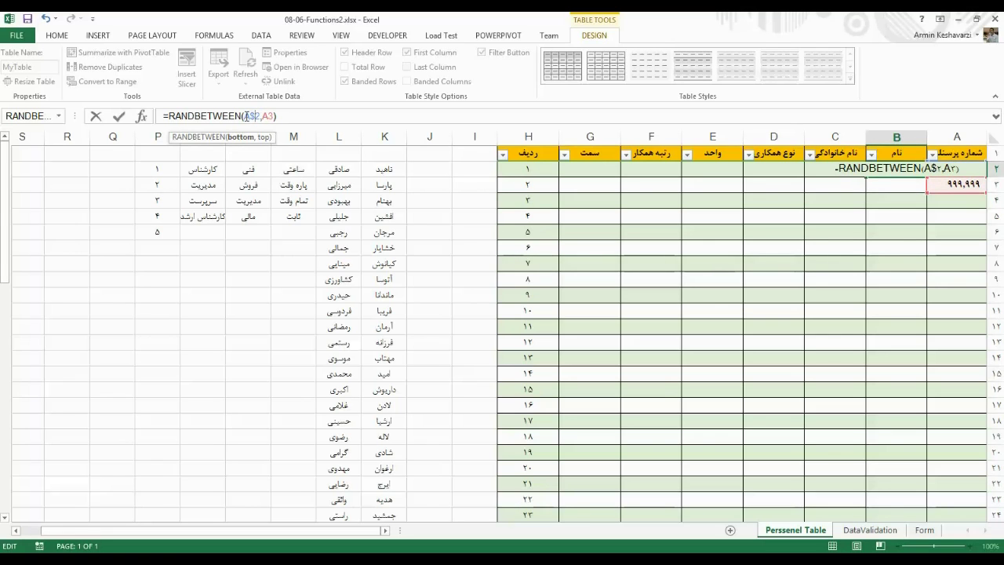
key(F4)
click(269, 116)
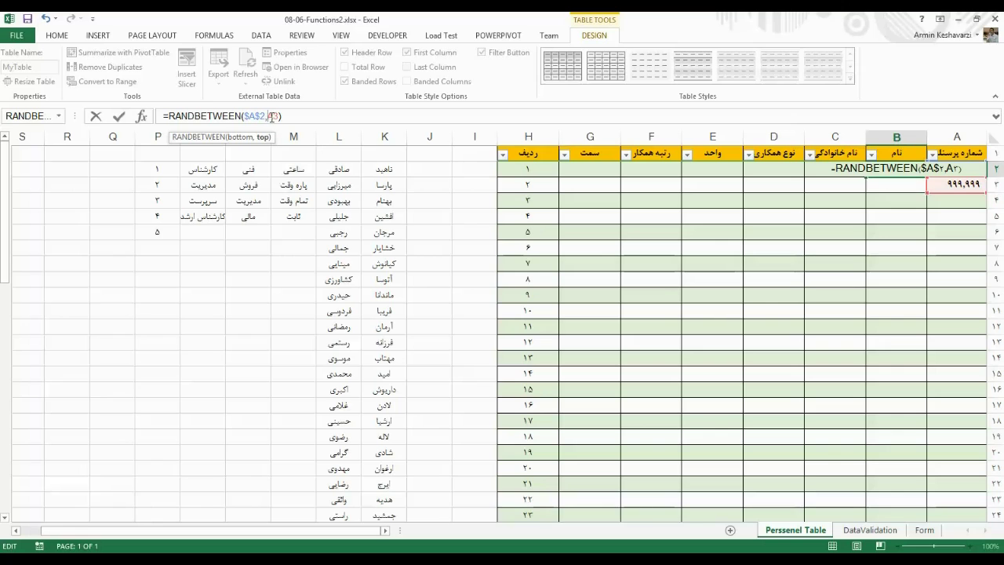
key(F4)
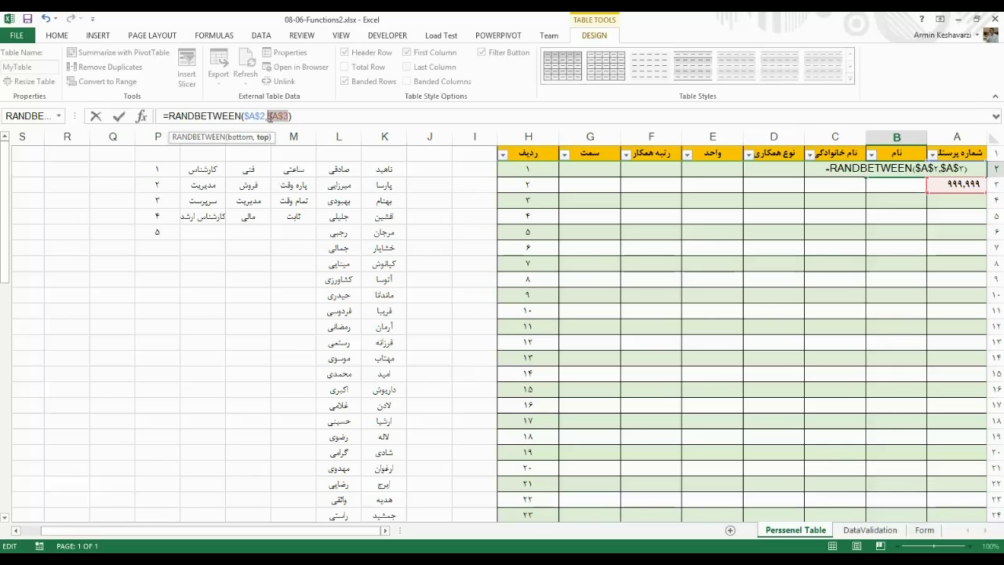
key(F4)
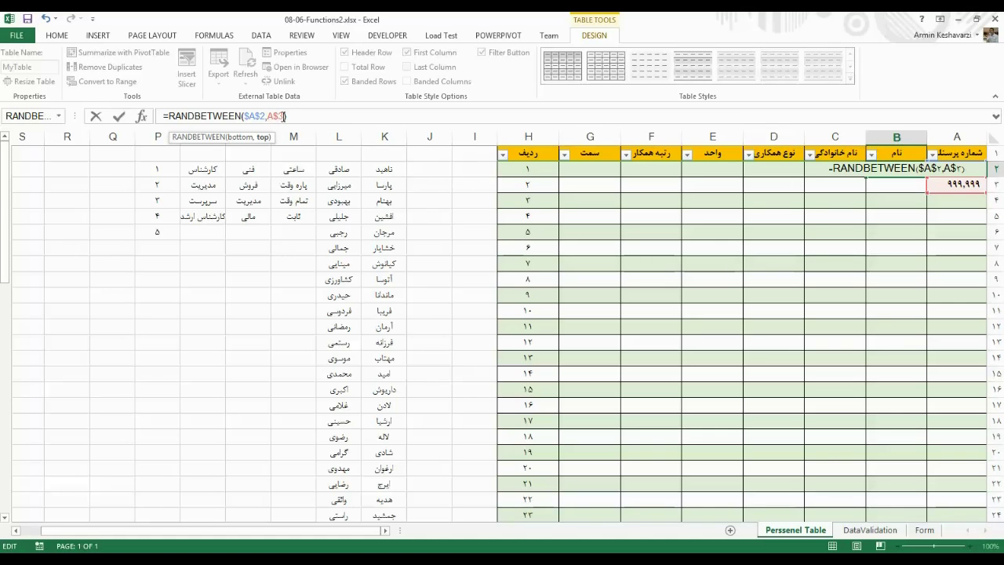
key(F4)
key(F4)
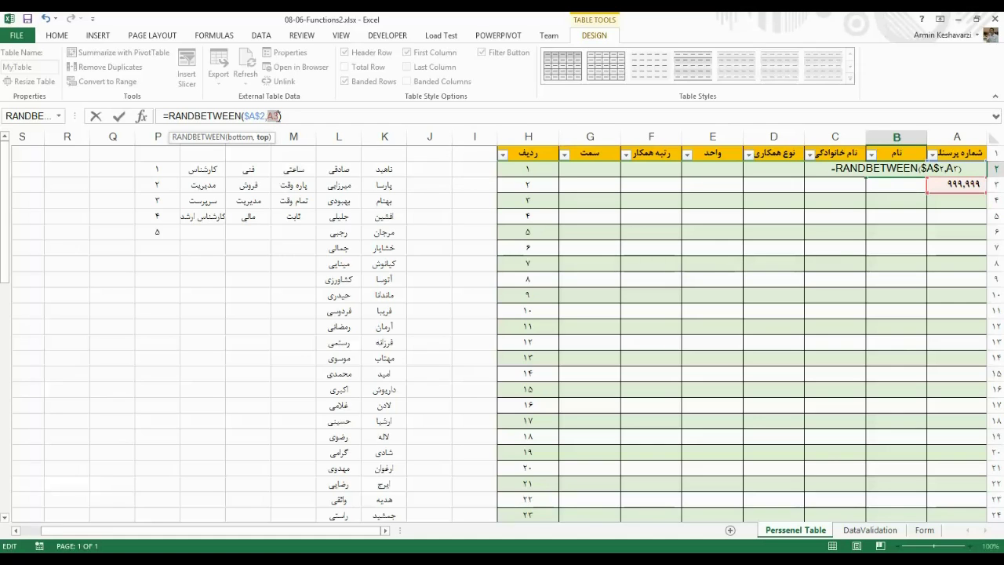
key(F4)
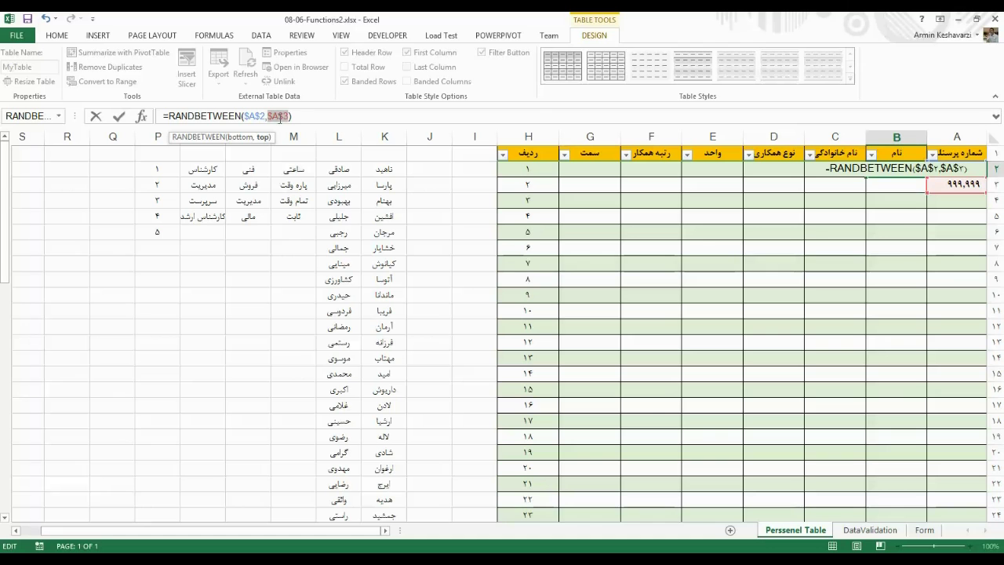
key(Return)
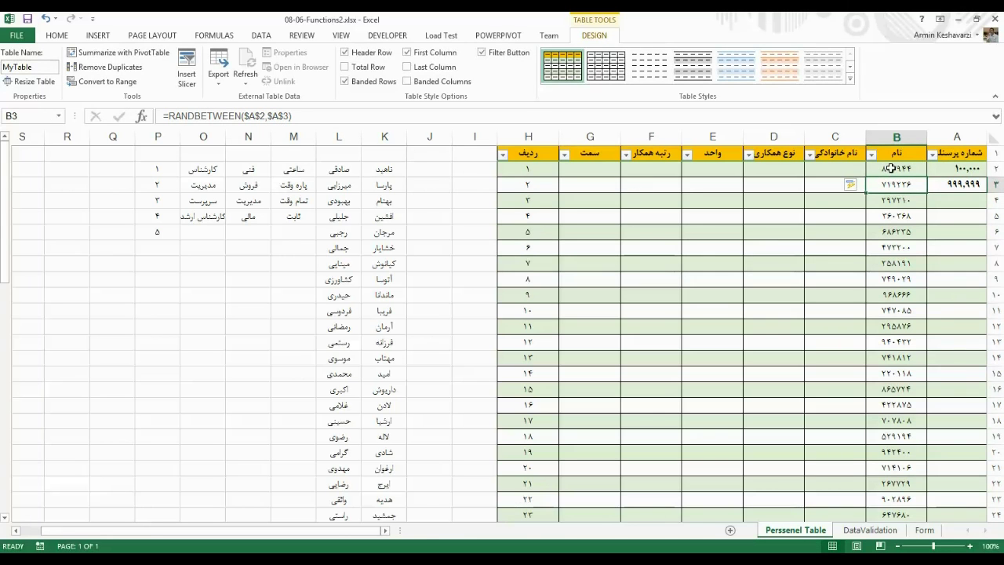
- Copy column B's random numbers and paste them into column A from A2 as values
mouse_move(899, 168)
mouse_down()
mouse_move(895, 504)
mouse_move(892, 487)
mouse_up()
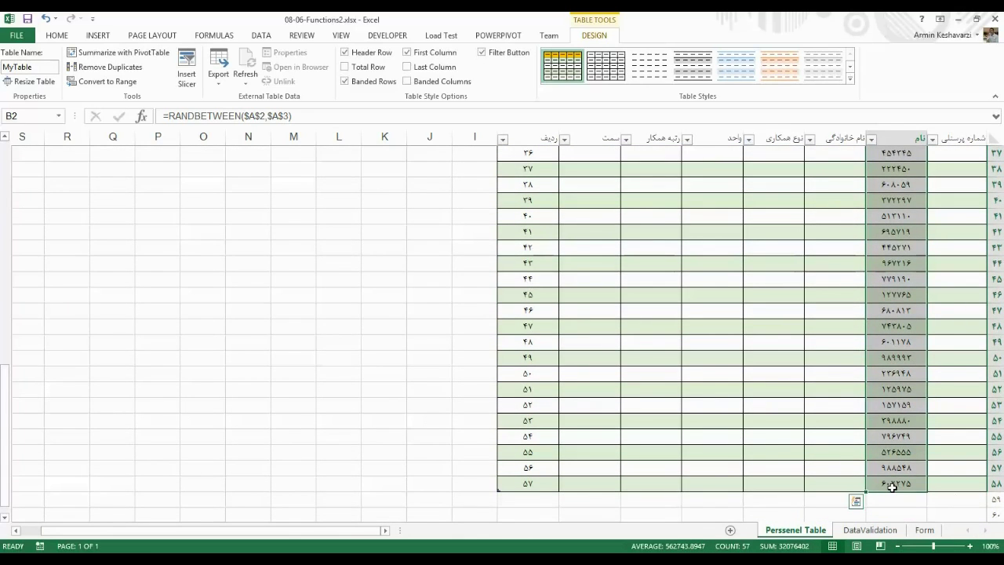
drag(4, 435, 4, 212)
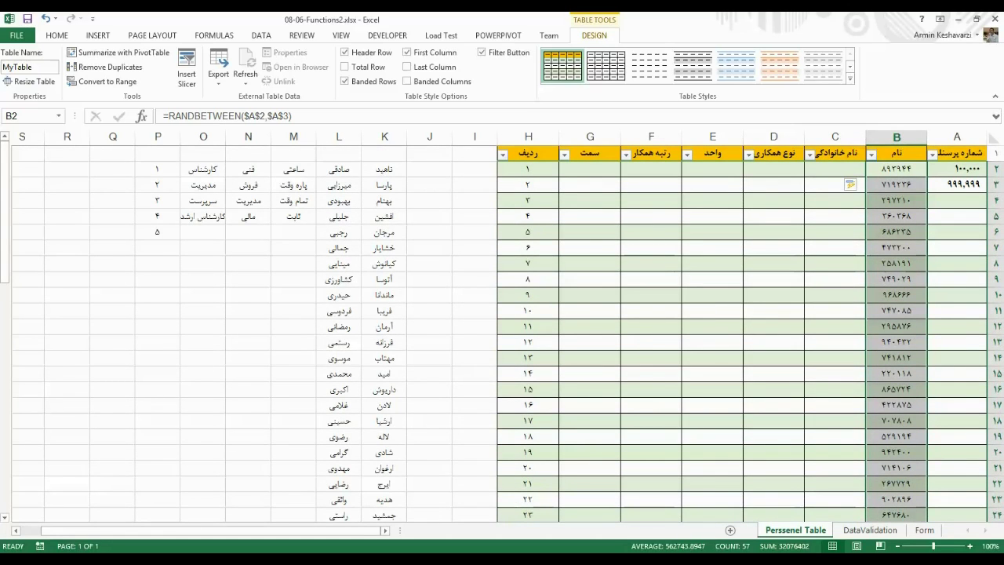
key(ctrl+c)
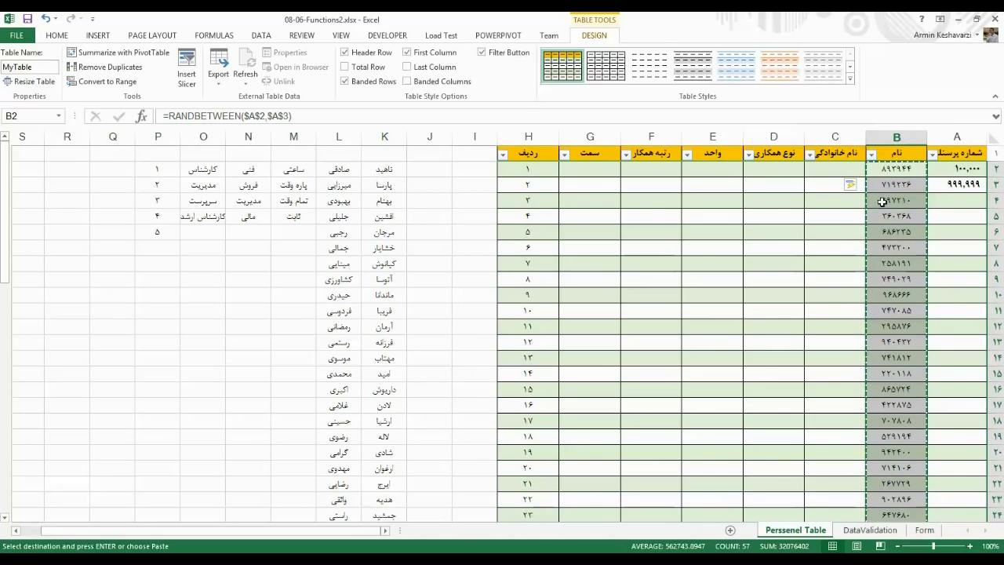
click(959, 168)
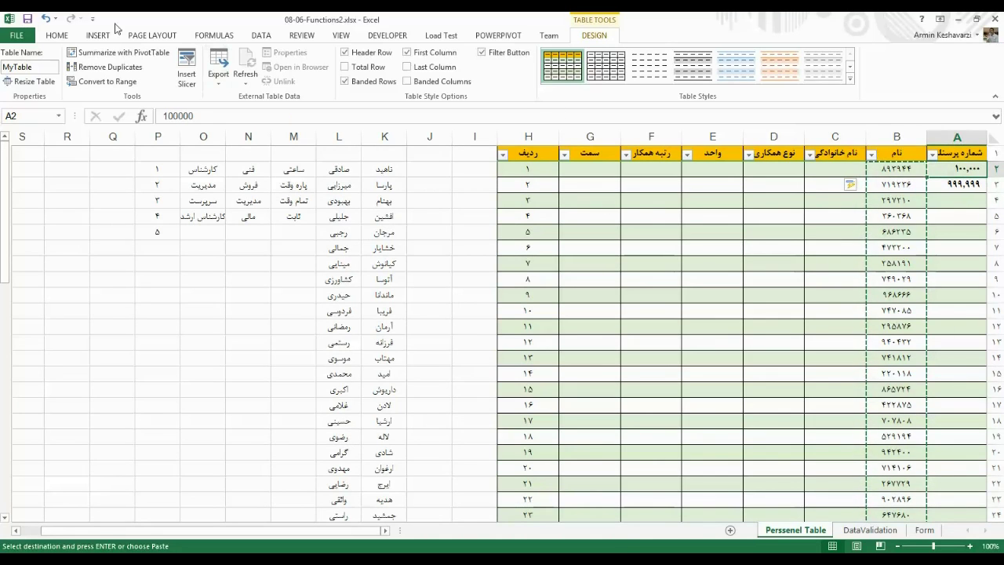
click(55, 36)
click(14, 79)
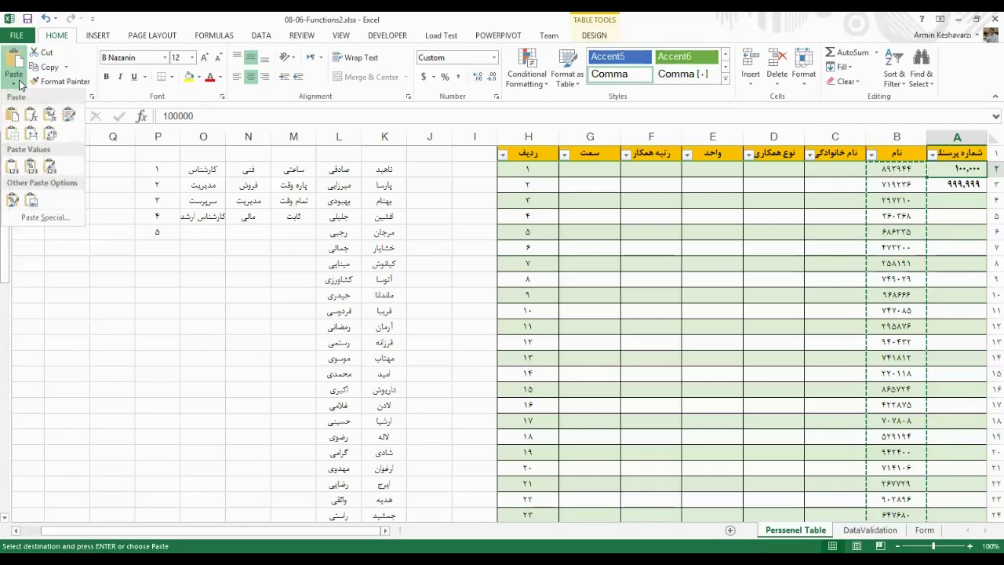
click(11, 167)
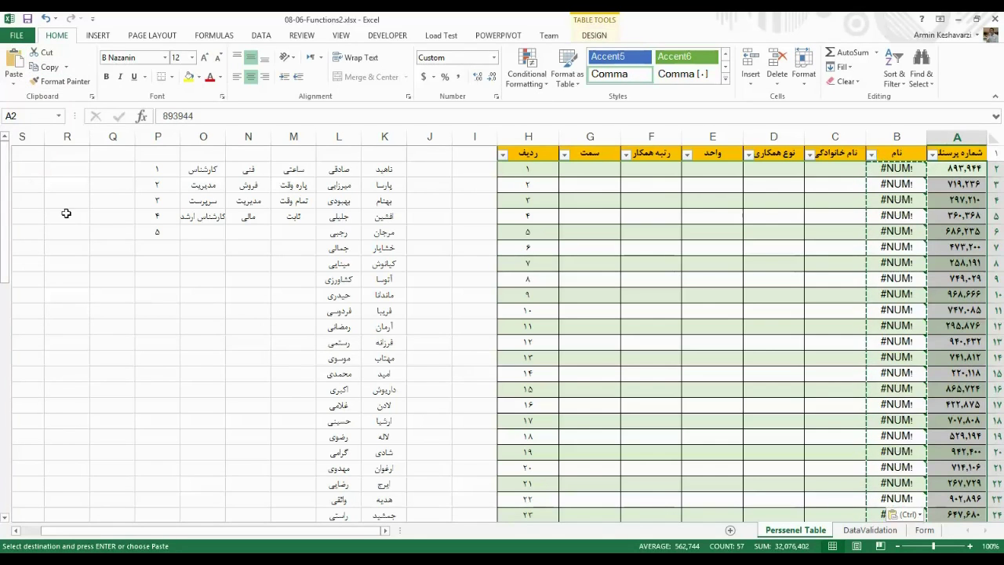
- Clear the #NUM! results from column B's table data
click(897, 168)
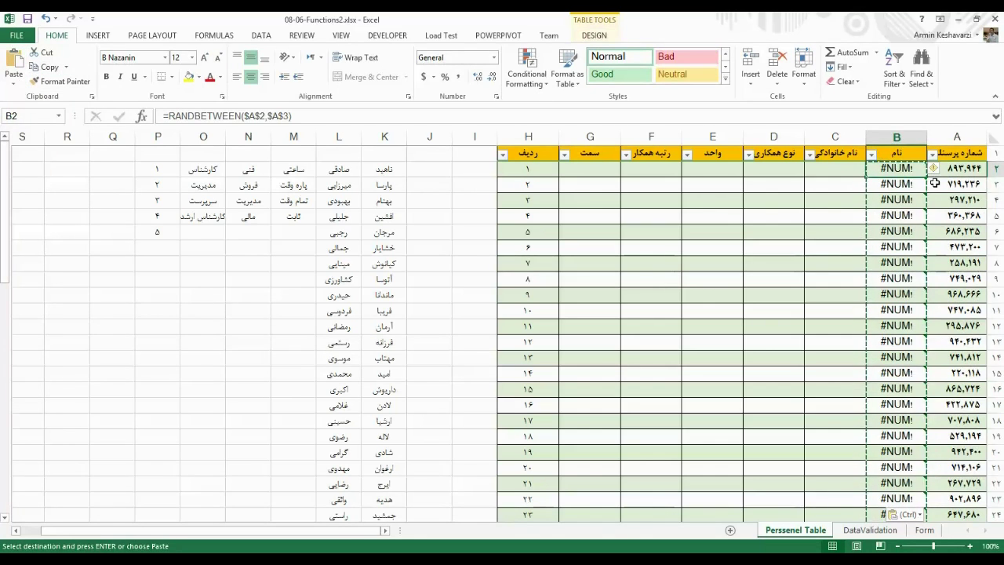
key(ctrl+space)
scroll(896, 168, down, 3)
scroll(896, 169, down, 3)
key(Delete)
scroll(896, 170, up, 6)
click(896, 168)
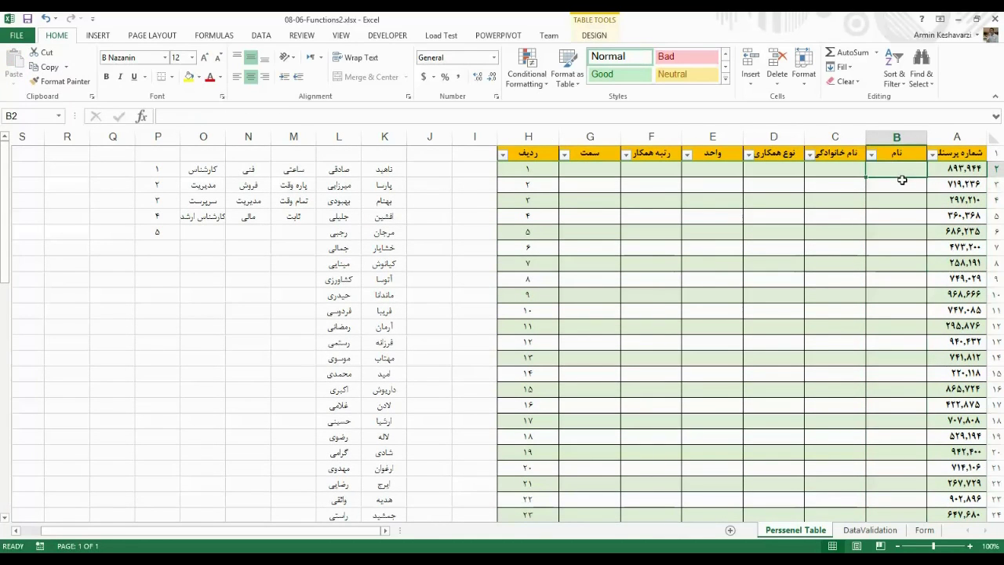
drag(966, 176, 980, 502)
scroll(713, 266, up, 12)
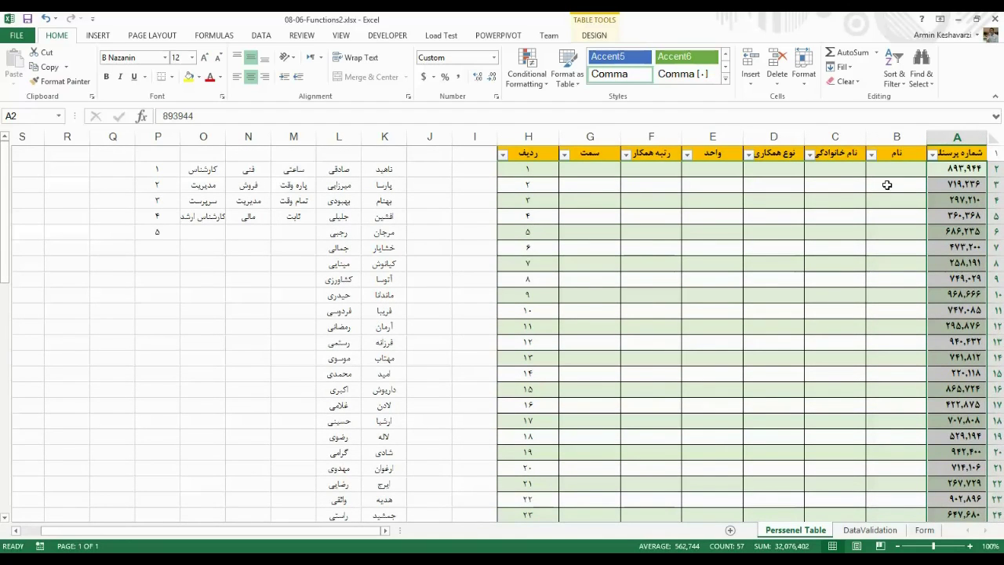
click(893, 172)
click(830, 167)
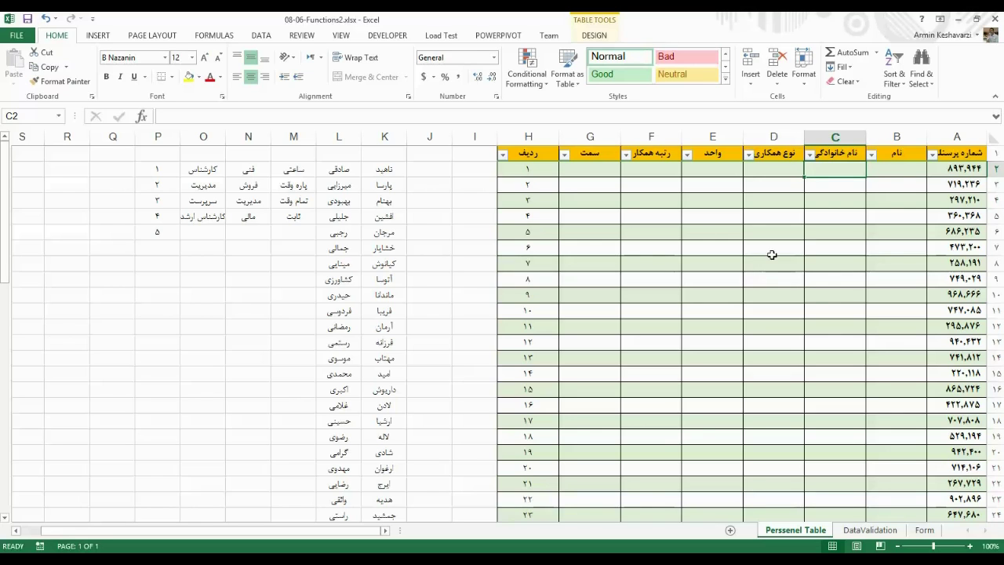
click(901, 172)
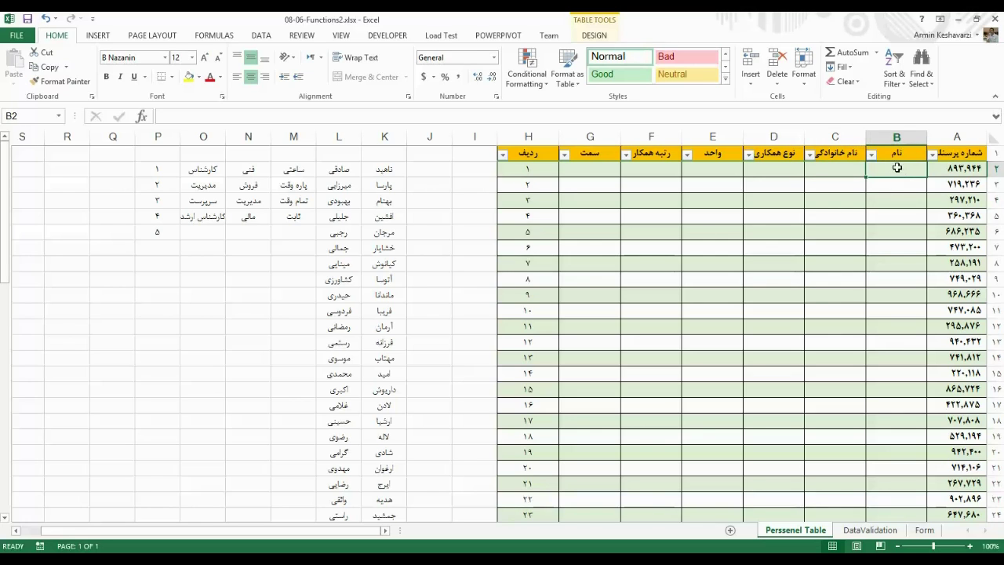
click(962, 168)
click(902, 168)
click(896, 137)
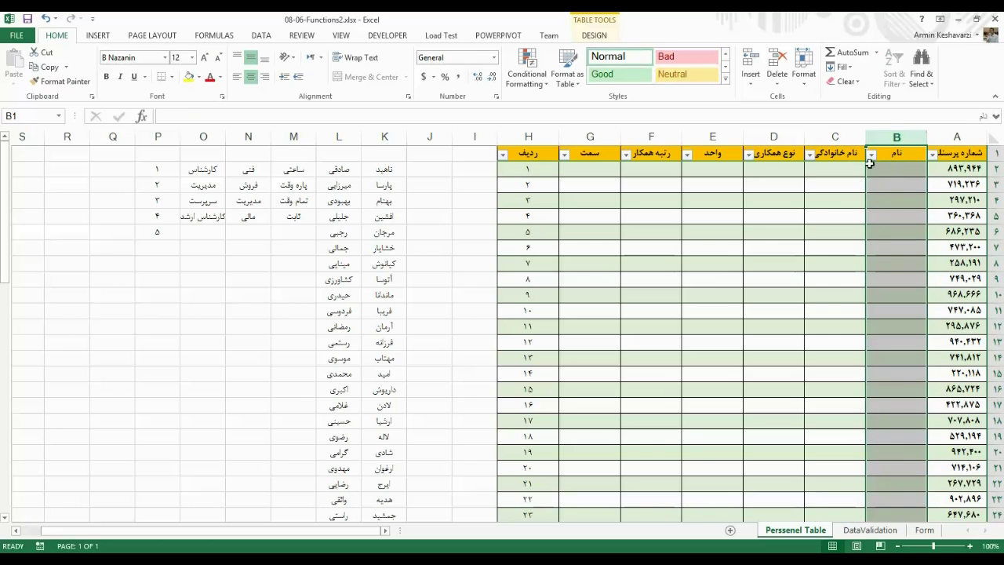
click(472, 167)
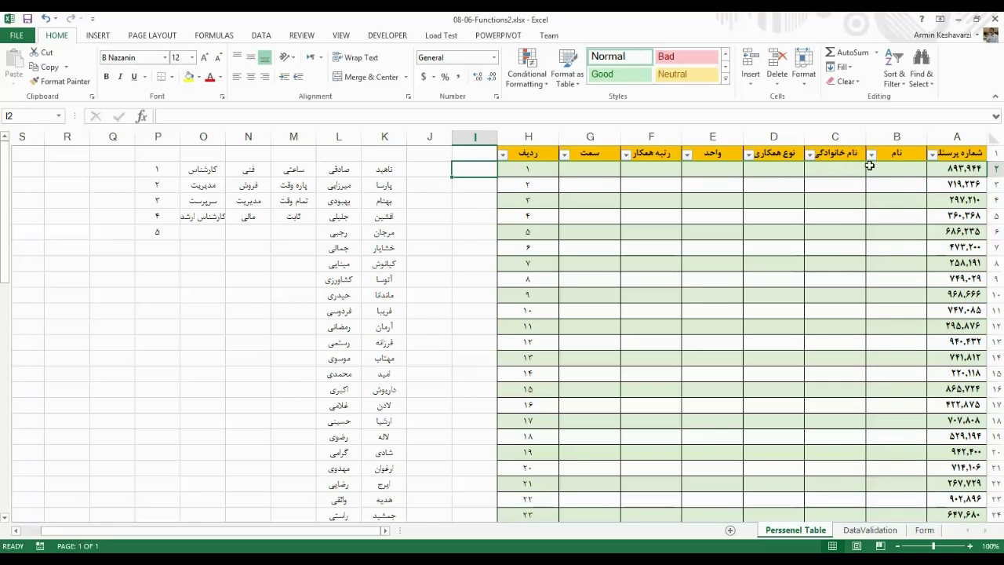
drag(833, 145, 590, 144)
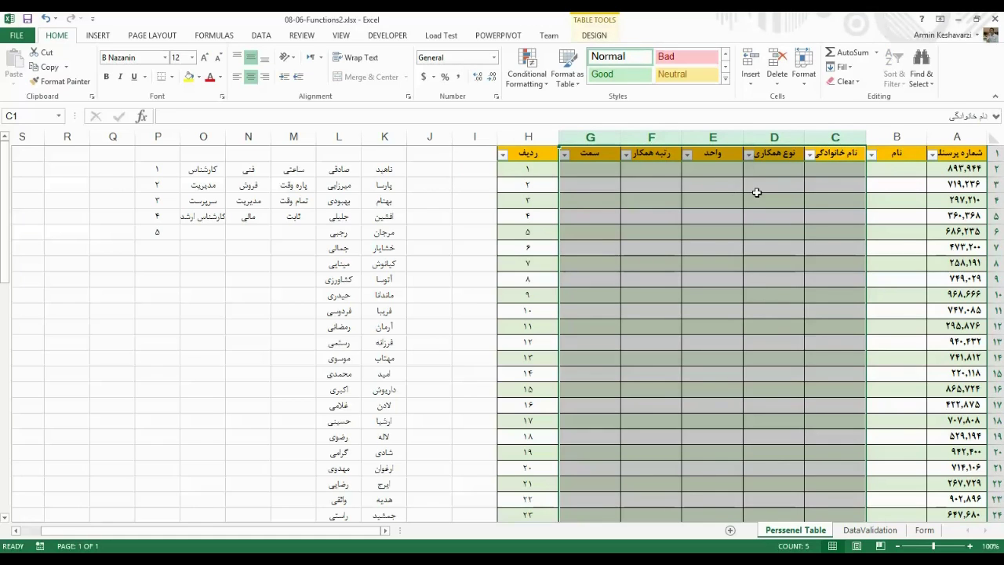
click(894, 165)
text(=rand)
double_click(918, 195)
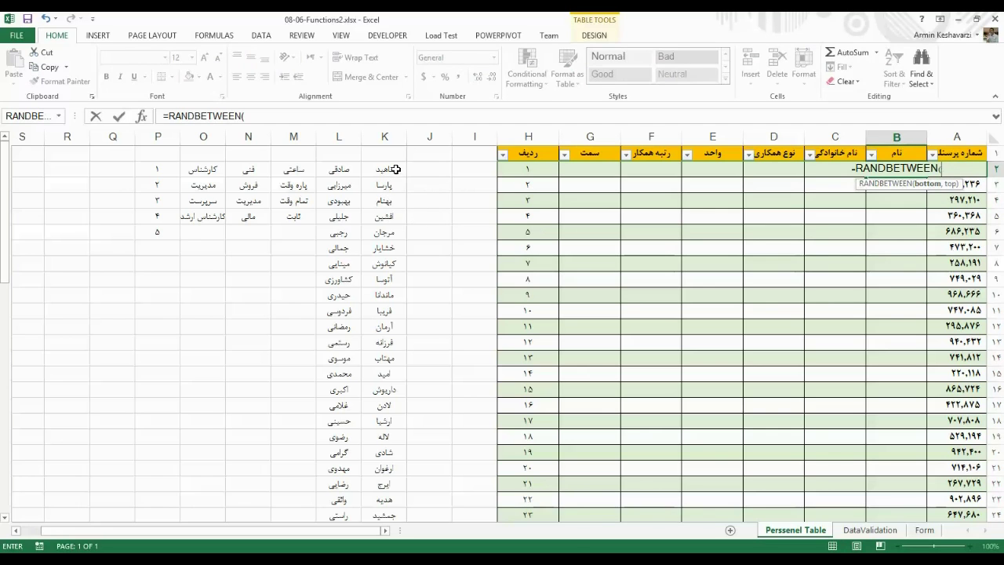
drag(6, 171, 4, 251)
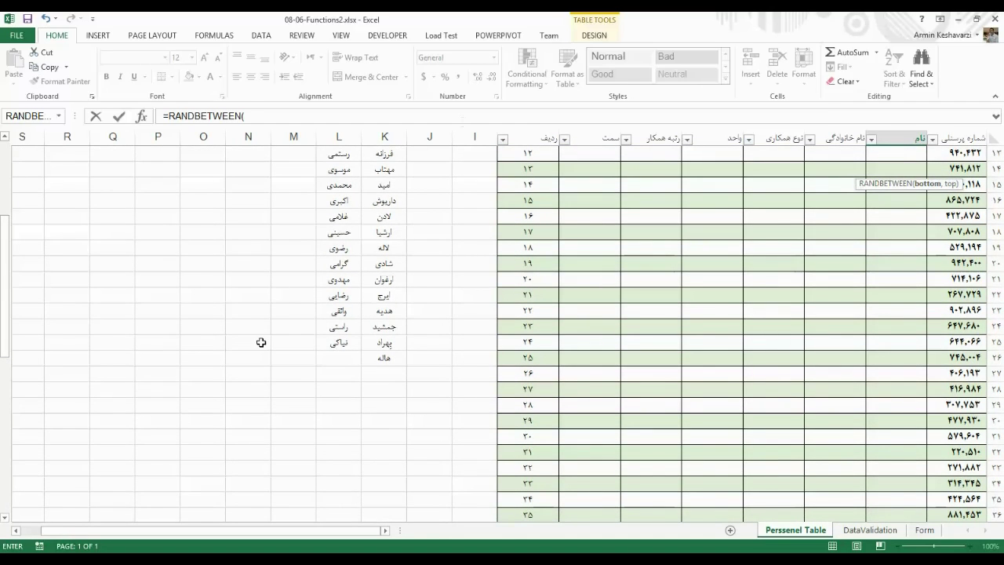
drag(6, 235, 4, 149)
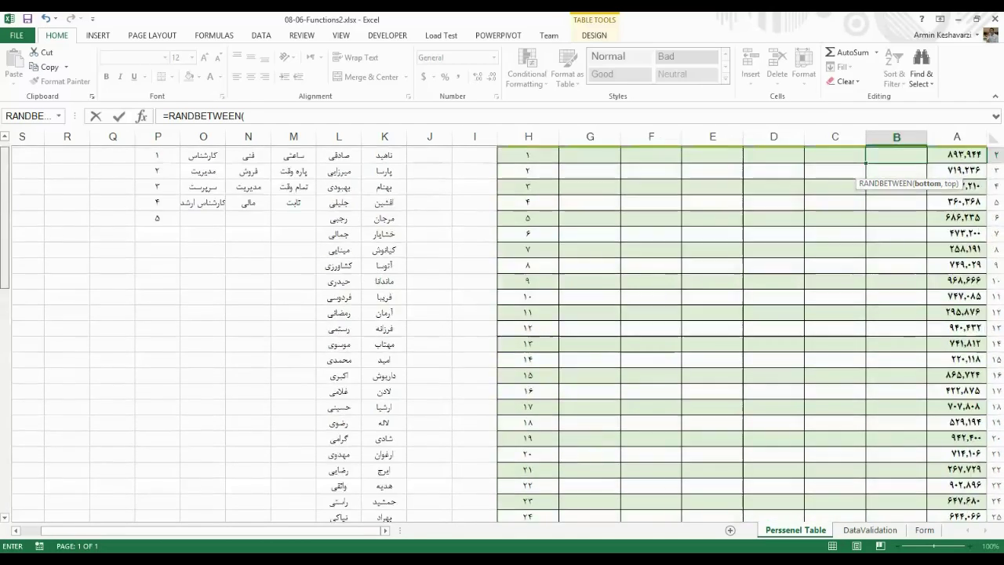
key(Escape)
mouse_move(384, 169)
mouse_down()
mouse_move(371, 512)
mouse_move(379, 474)
mouse_up()
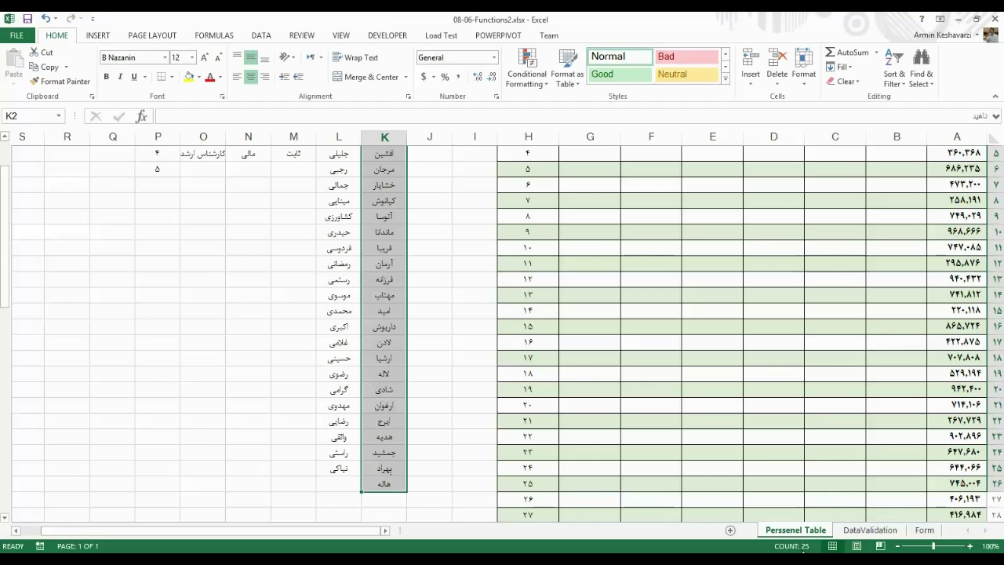
scroll(6, 230, up, 1)
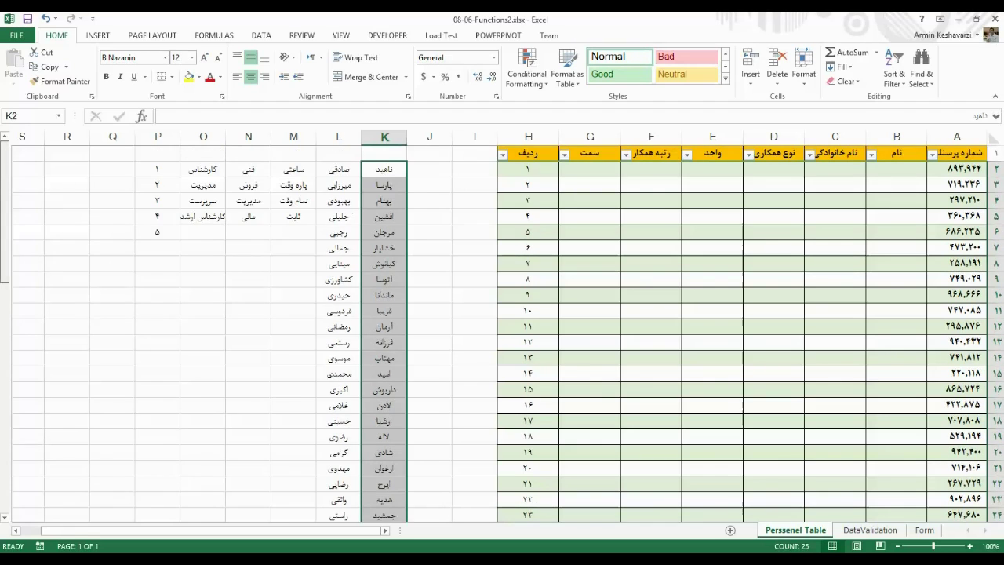
click(886, 173)
- Enter =RANDBETWEEN(1,25) in B2 to fill column B
text(t)
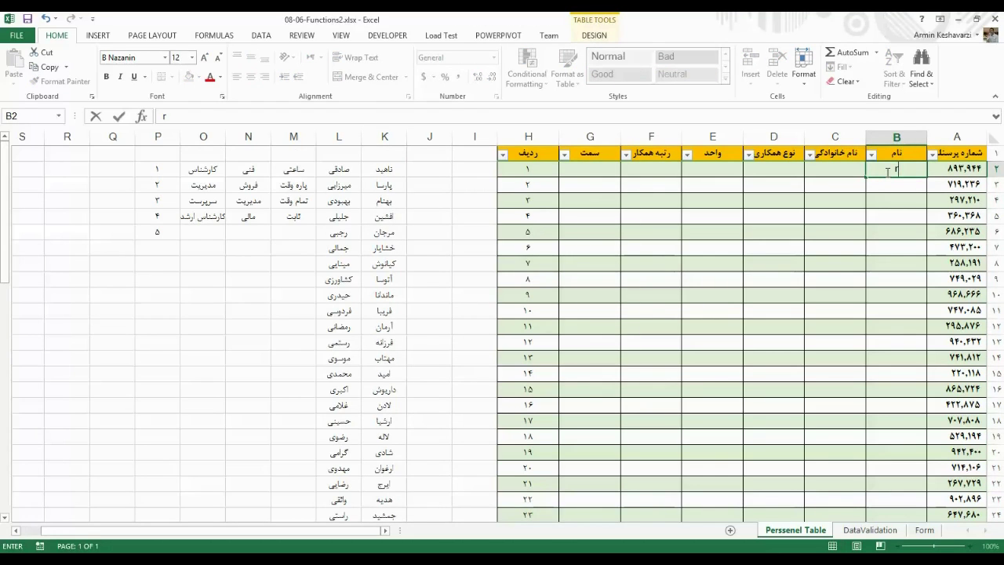
text(=rand)
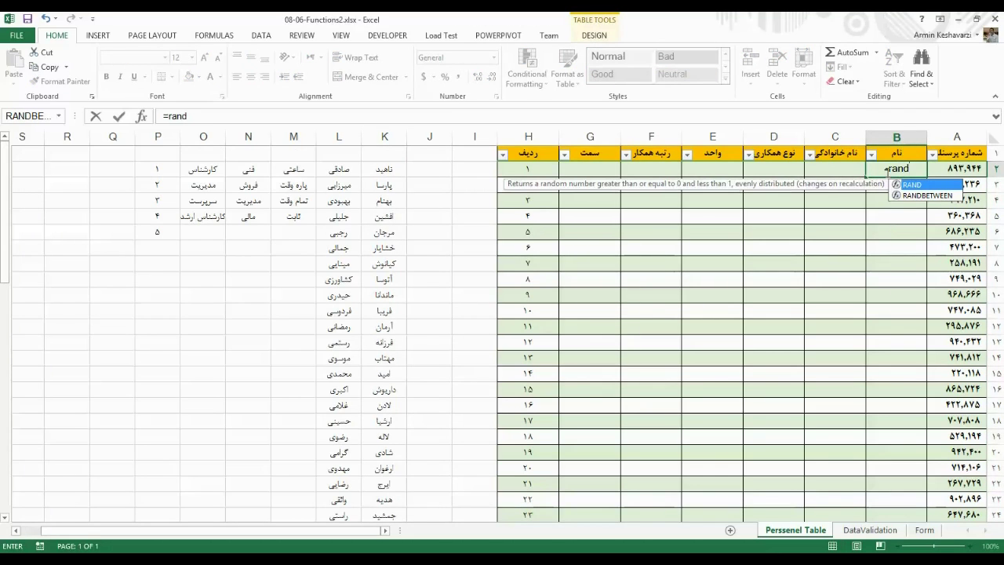
double_click(928, 196)
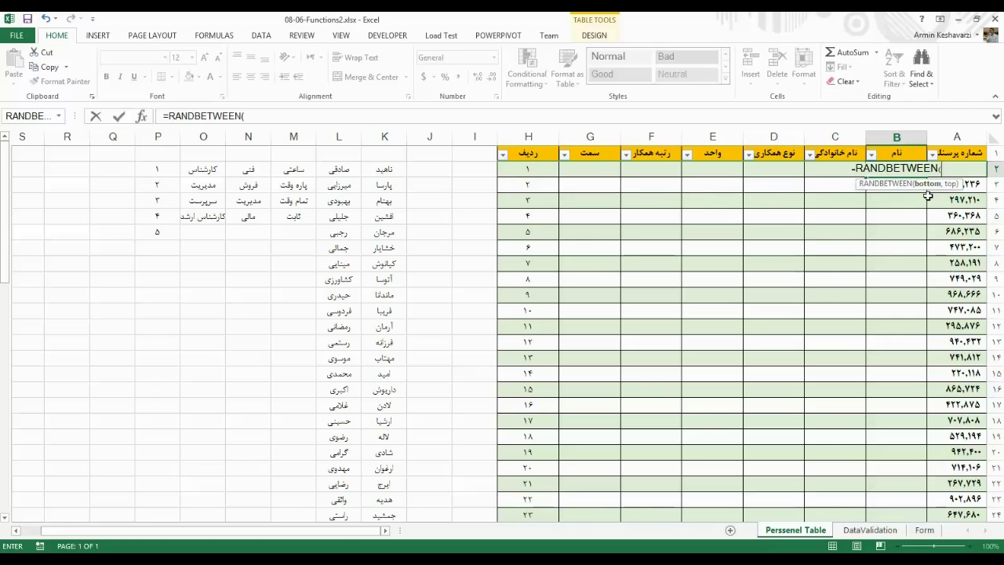
text(1,25)
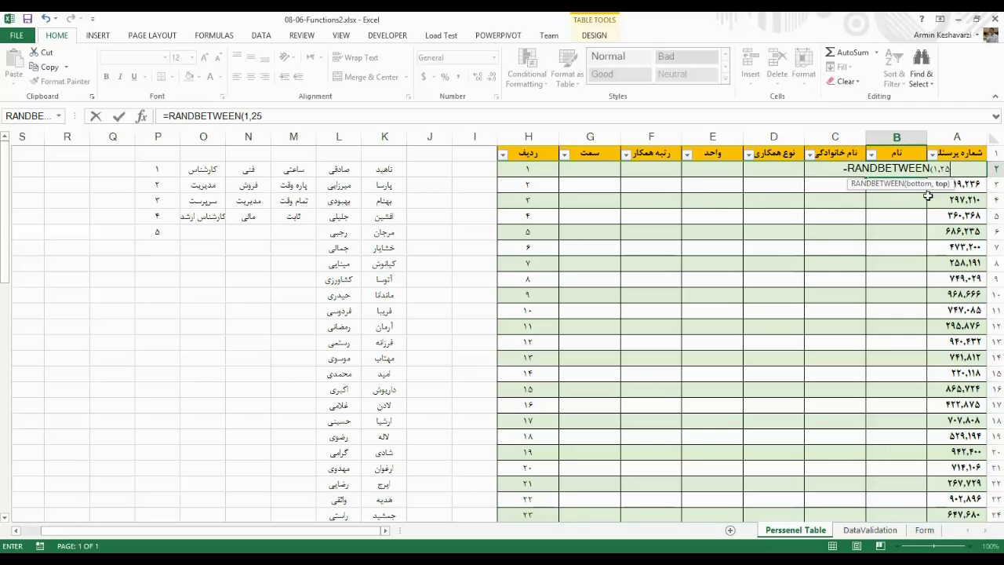
text())
key(Return)
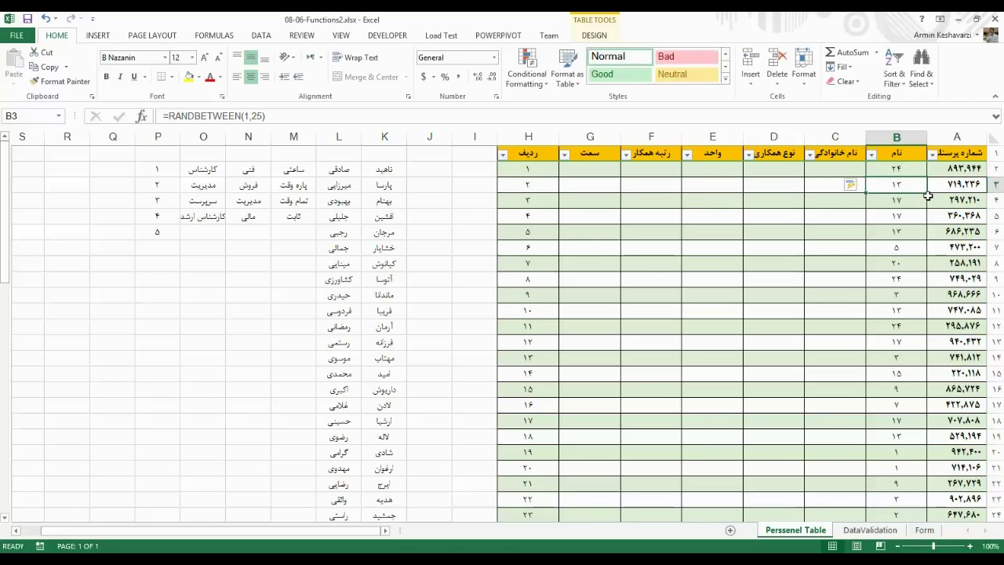
- Copy column B's numbers, paste them back as values, and confirm B2 holds a plain number
click(890, 171)
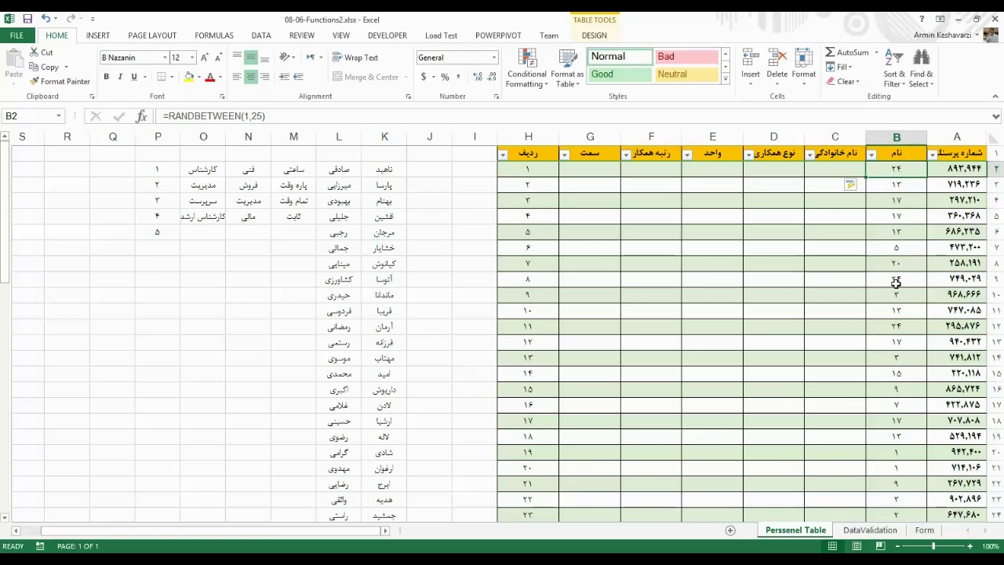
key(ctrl+shift+Down)
key(ctrl+c)
click(13, 77)
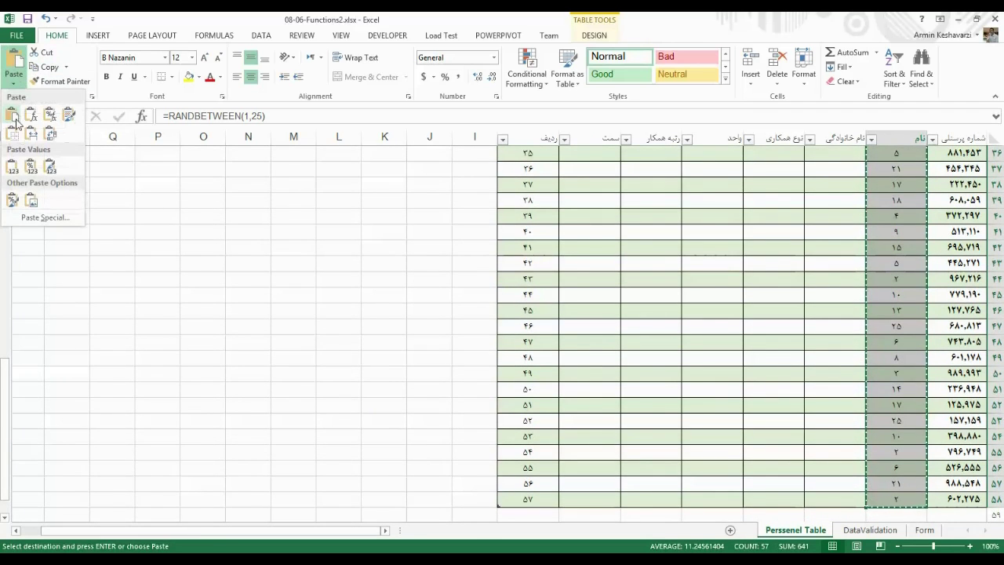
click(14, 167)
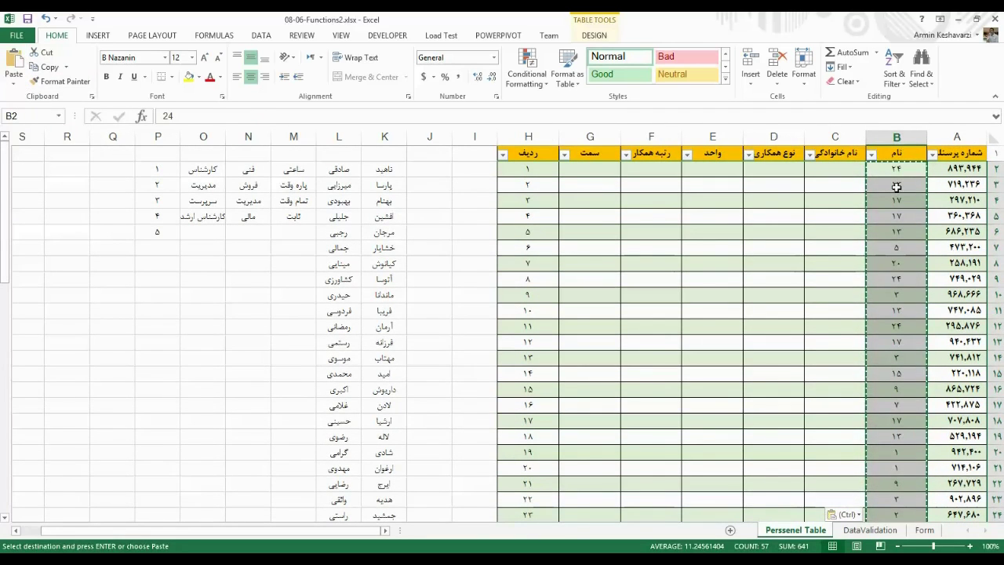
drag(912, 168, 910, 279)
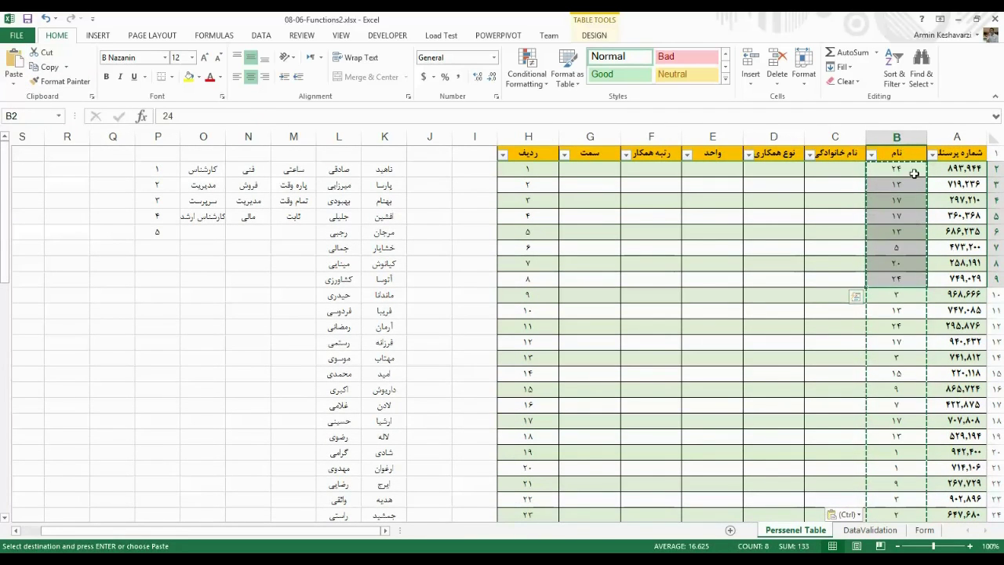
click(914, 172)
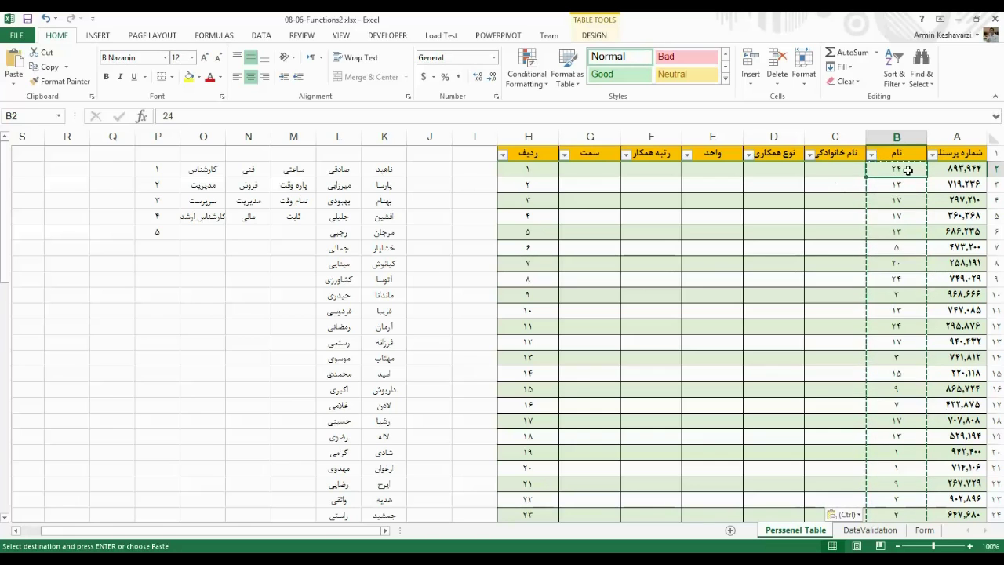
double_click(907, 169)
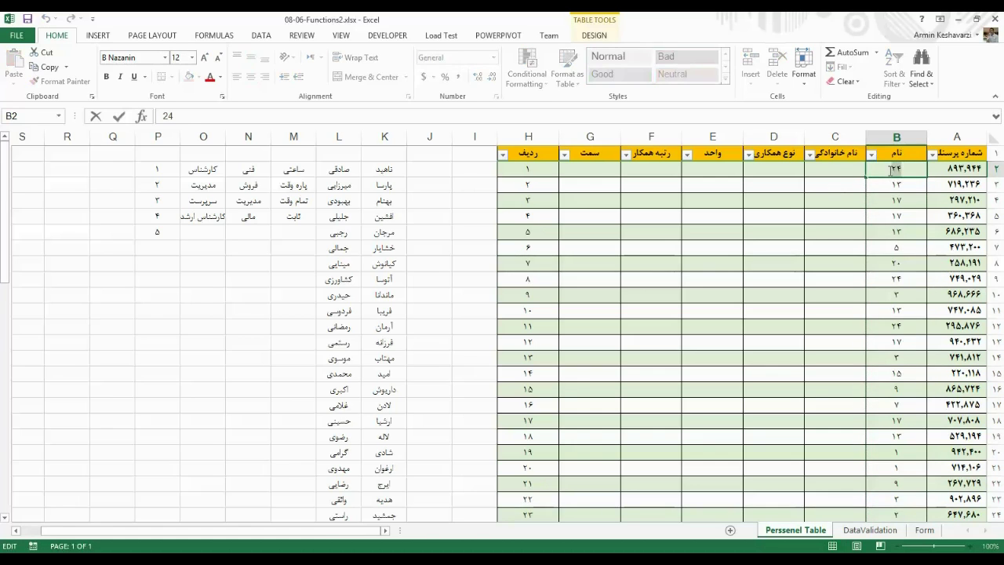
drag(386, 169, 394, 471)
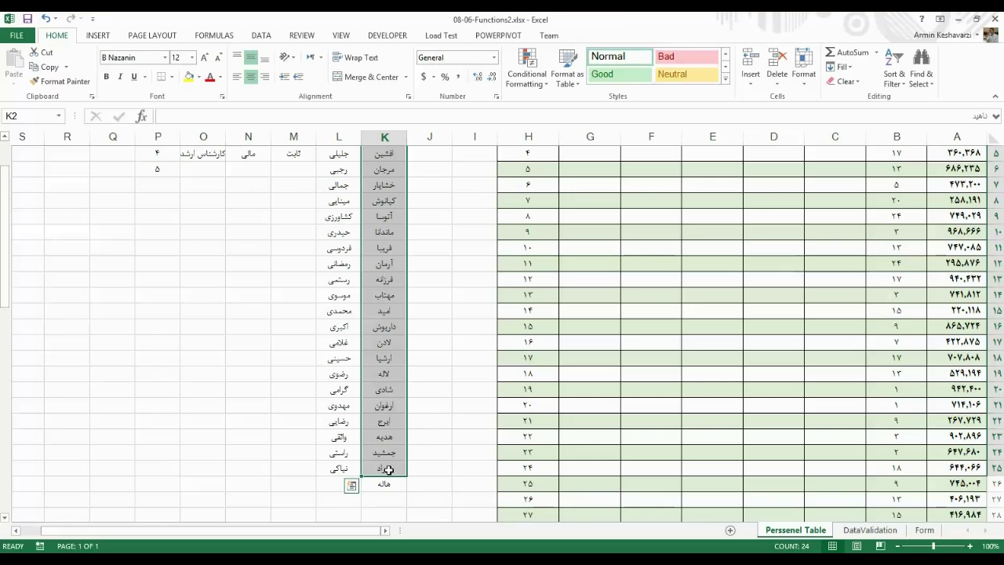
click(388, 469)
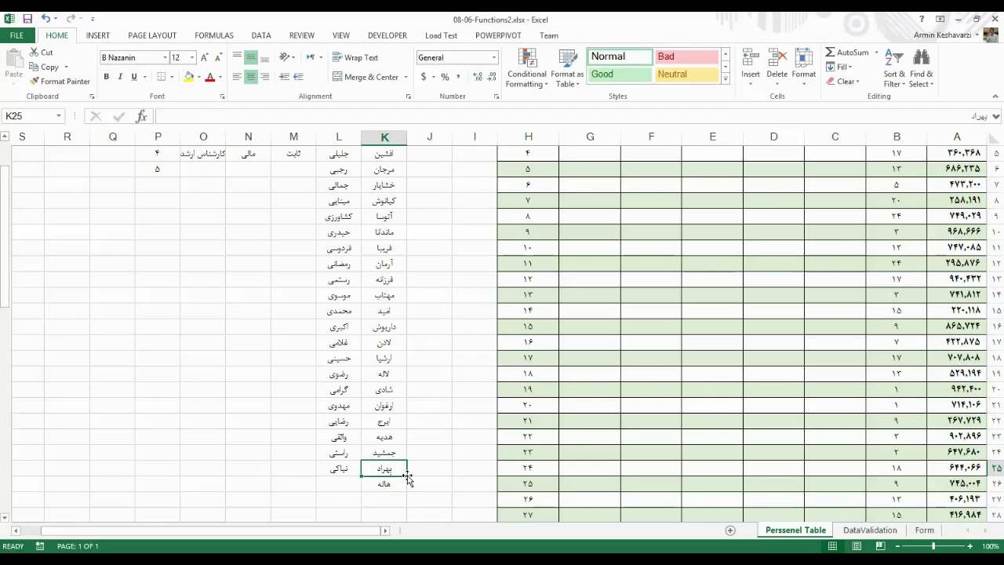
mouse_move(840, 296)
mouse_down()
mouse_move(857, 64)
mouse_move(826, 164)
mouse_up()
click(828, 169)
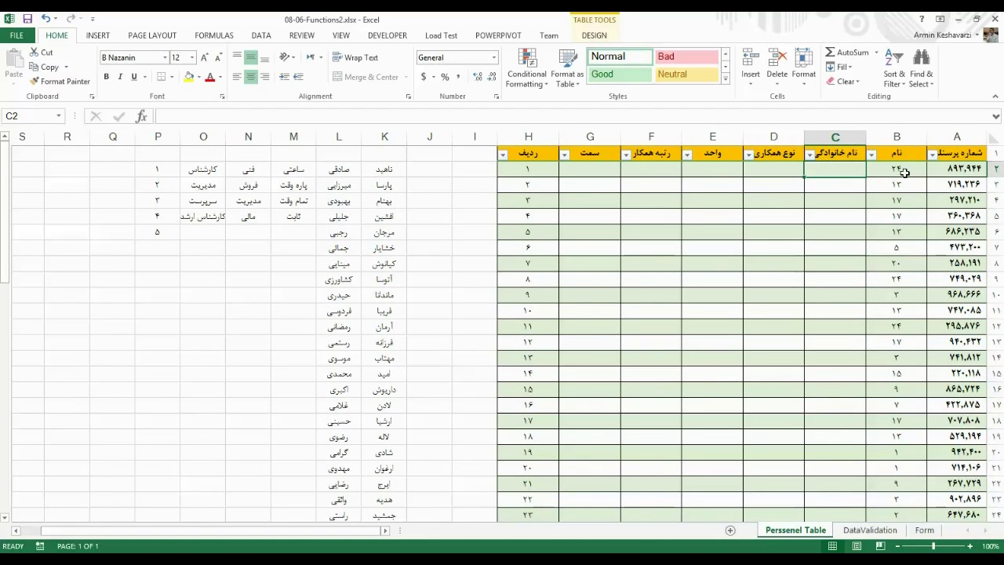
click(873, 171)
click(849, 170)
drag(390, 170, 392, 358)
drag(383, 493, 383, 483)
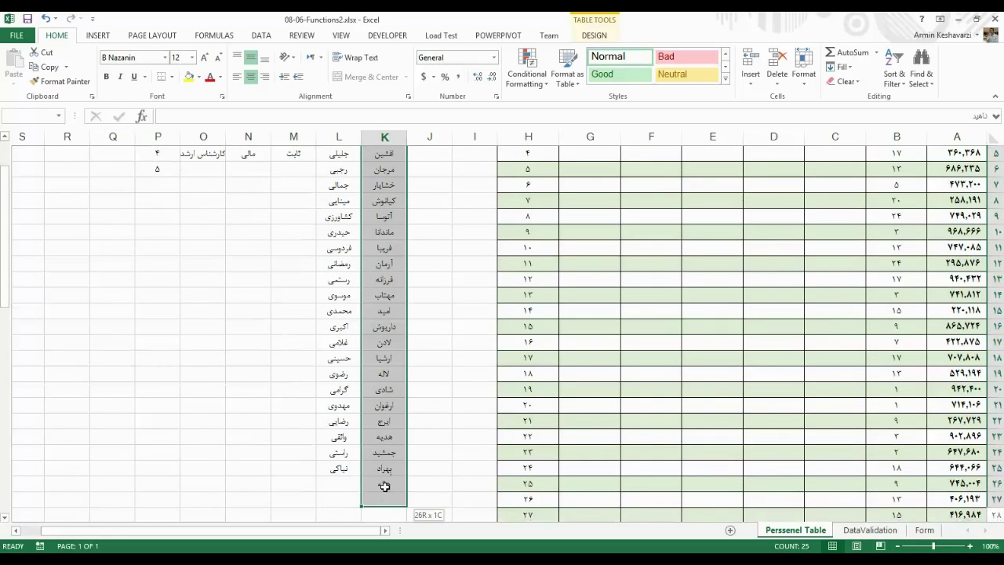
click(384, 468)
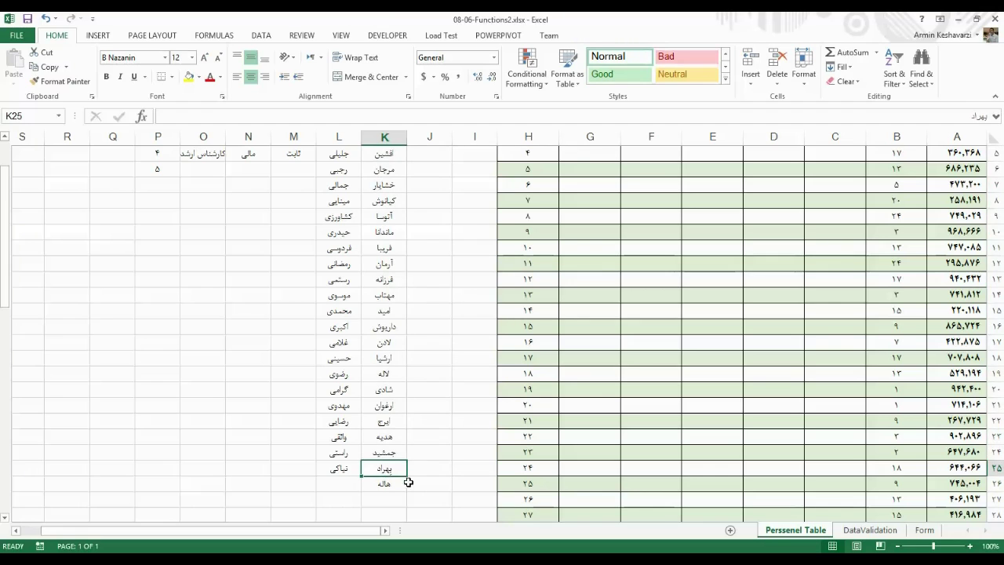
mouse_move(773, 405)
mouse_down()
mouse_move(810, 97)
mouse_move(807, 186)
mouse_up()
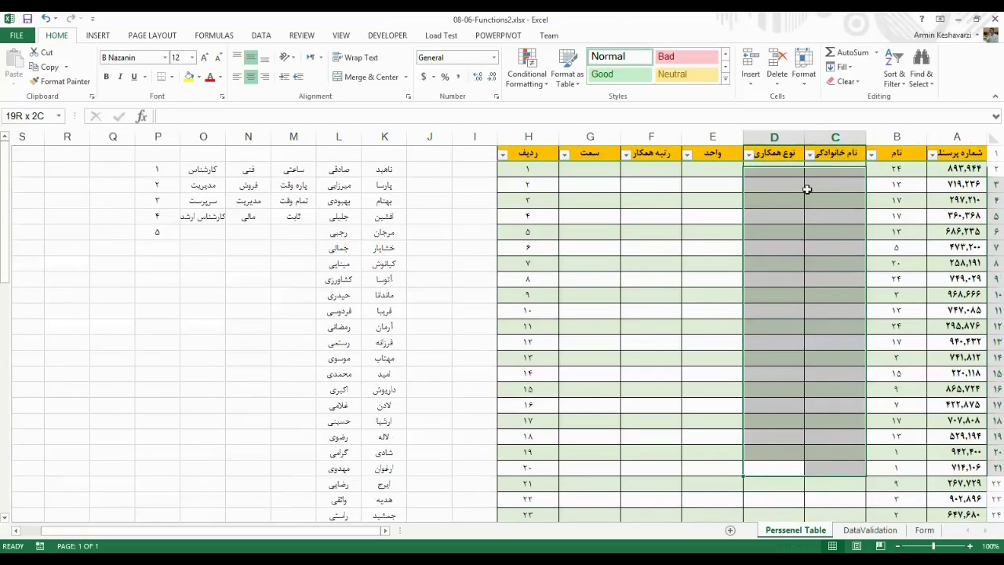
click(830, 171)
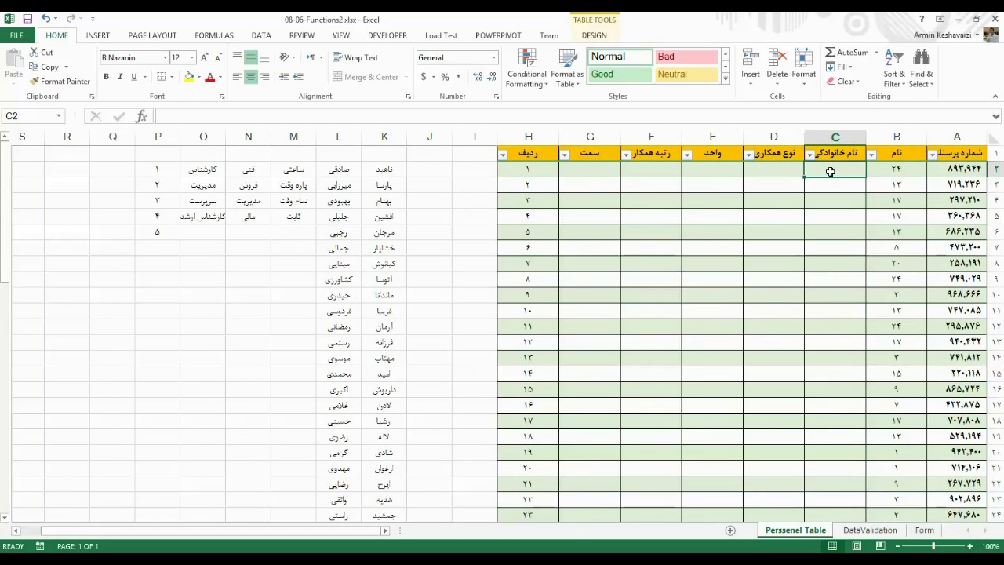
- Browse the Lookup & Reference functions on the FORMULAS tab, then close the list
click(213, 36)
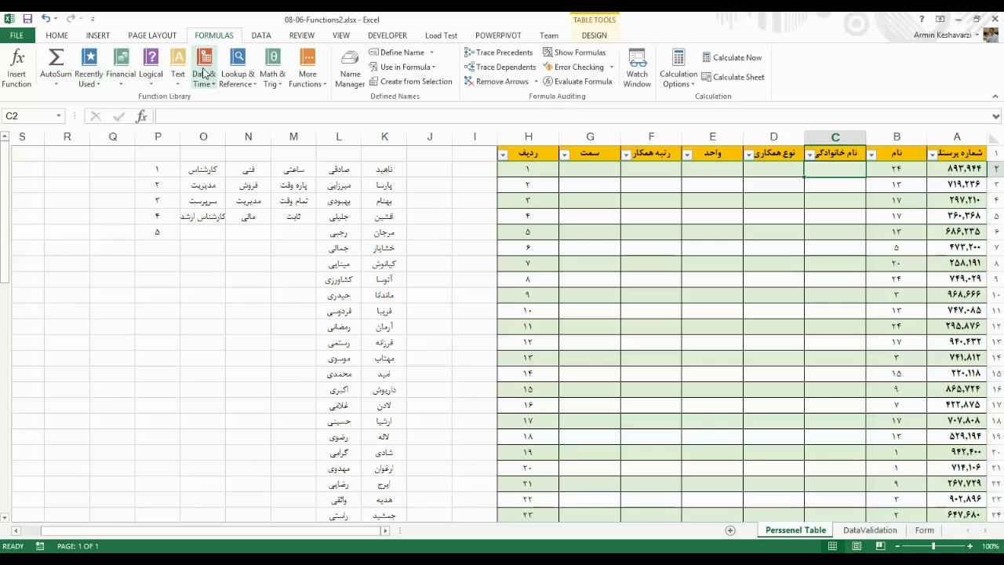
click(237, 62)
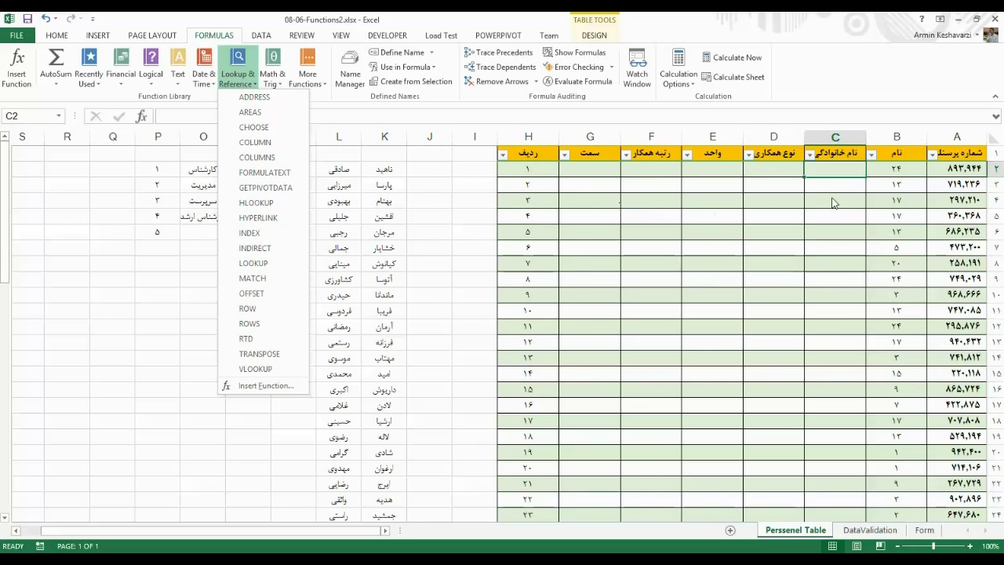
click(834, 170)
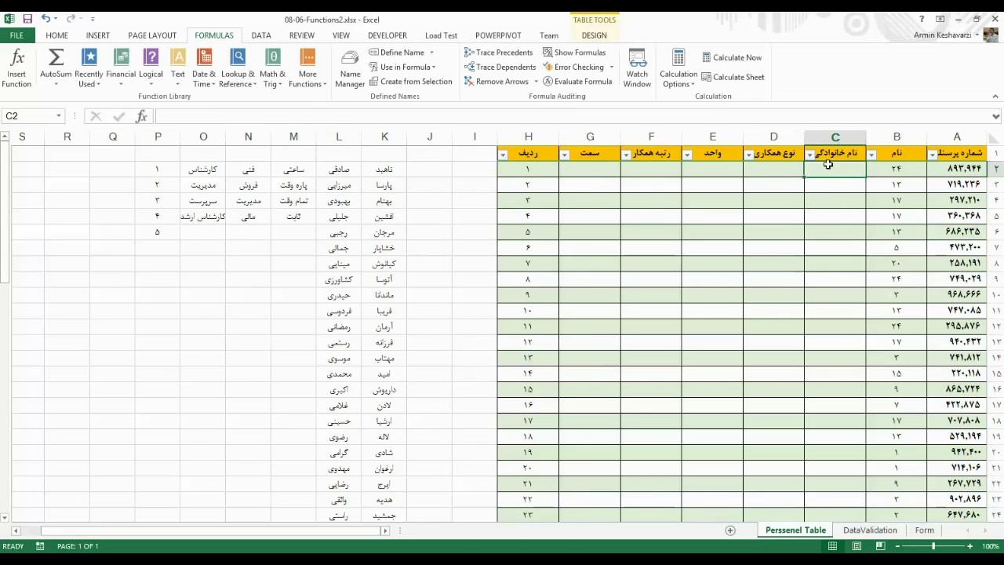
- Fill column C with =I2, showing 0 in every row, and bring up the Lookup & Reference list
text(=)
click(473, 170)
key(Return)
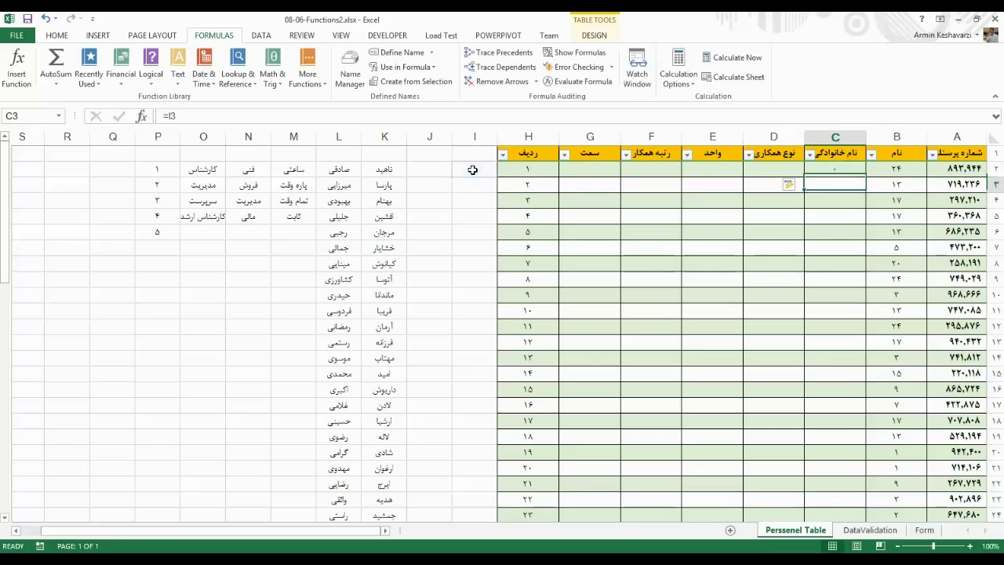
click(855, 171)
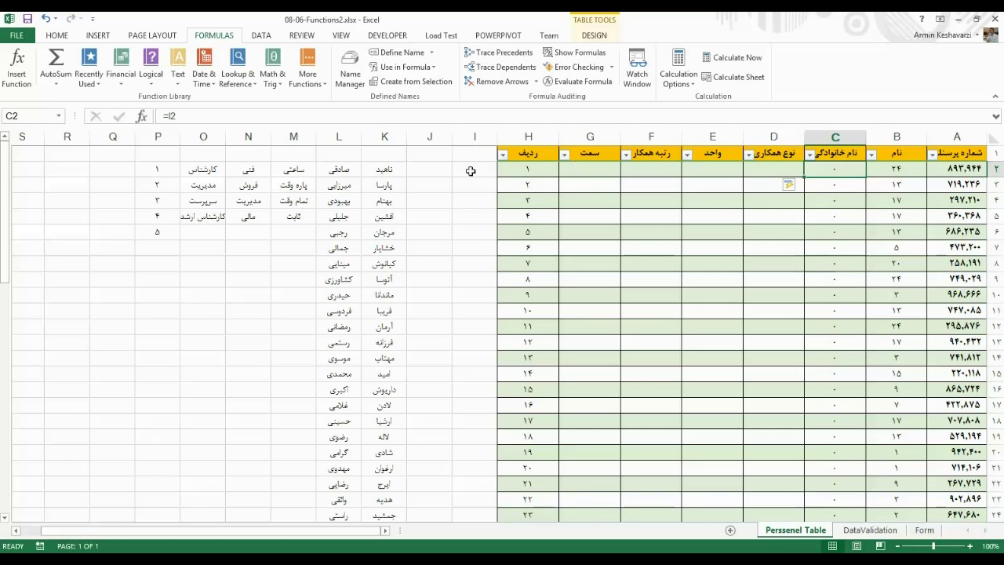
click(173, 116)
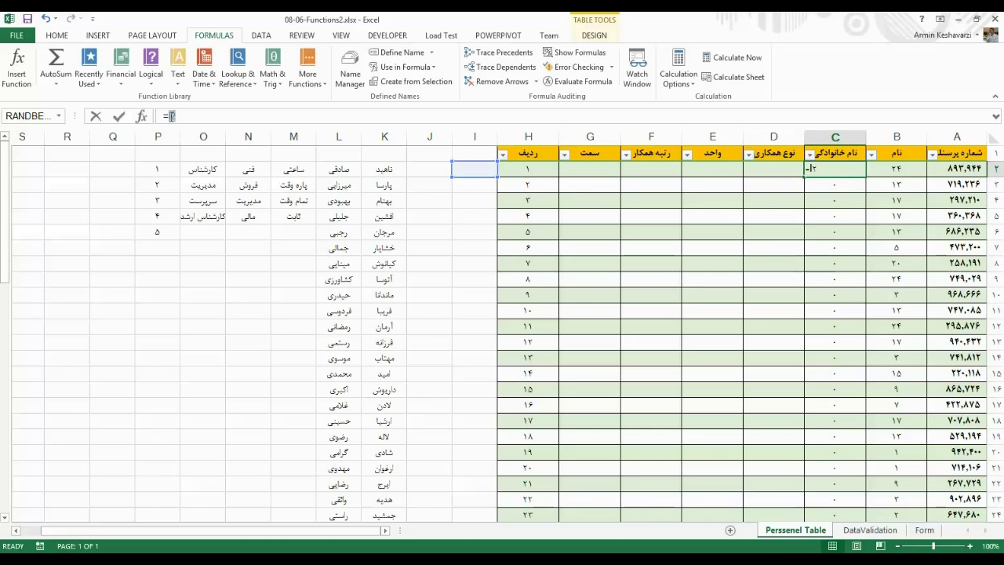
key(BackSpace)
key(BackSpace)
key(BackSpace)
key(Return)
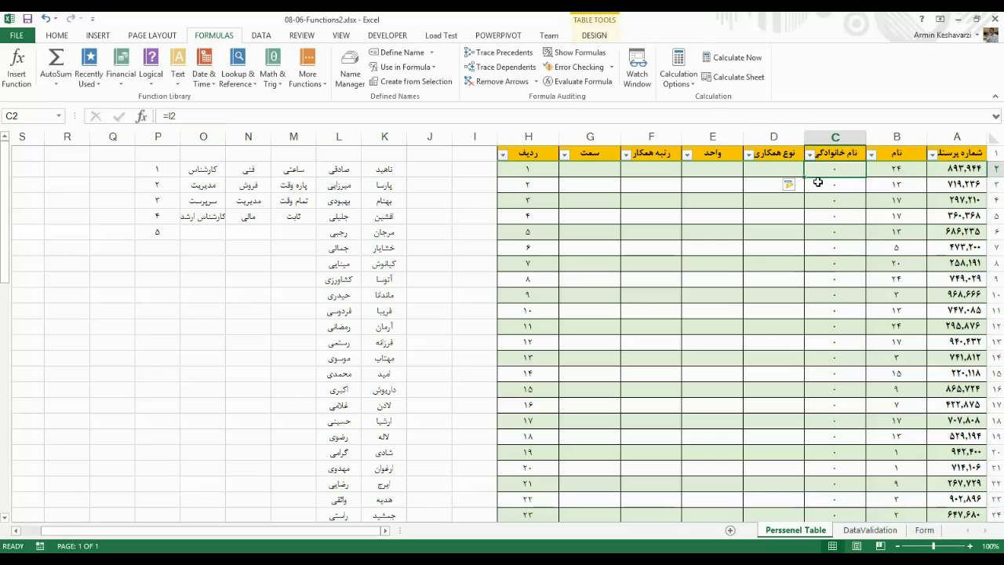
click(834, 172)
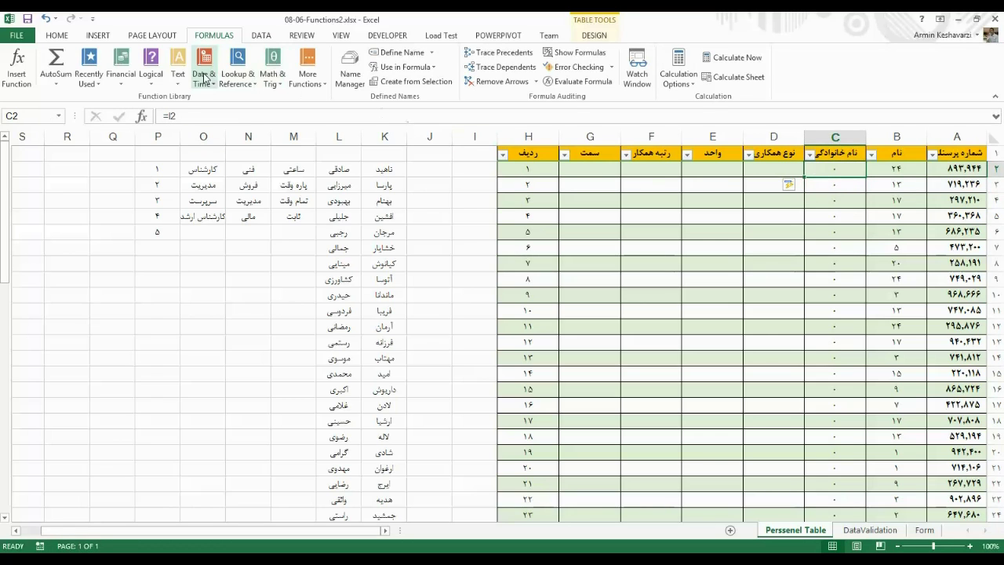
click(235, 79)
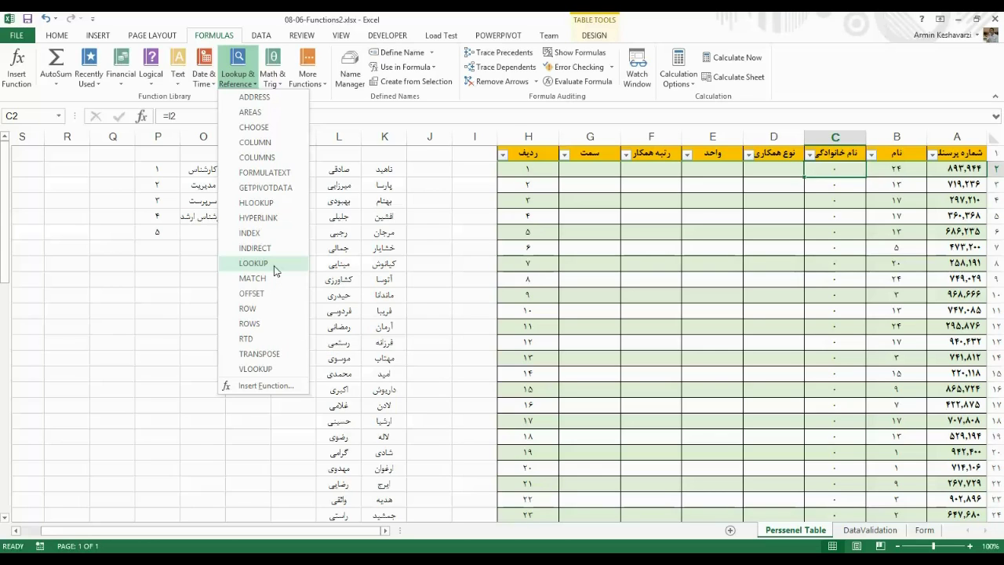
- Insert LOOKUP into C2 using the lookup_value,lookup_vector,result_vector form
click(274, 269)
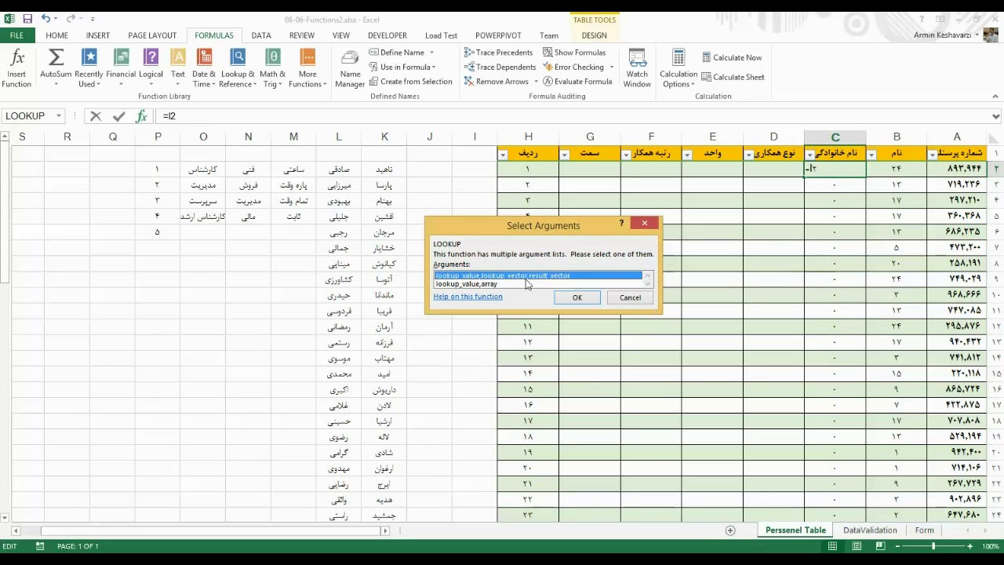
click(554, 281)
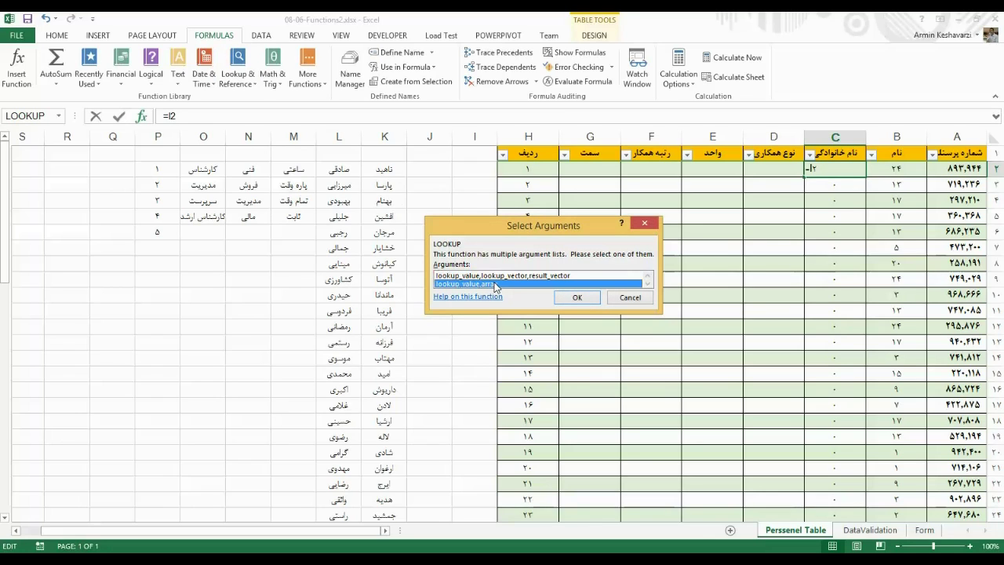
click(555, 276)
click(555, 282)
click(545, 276)
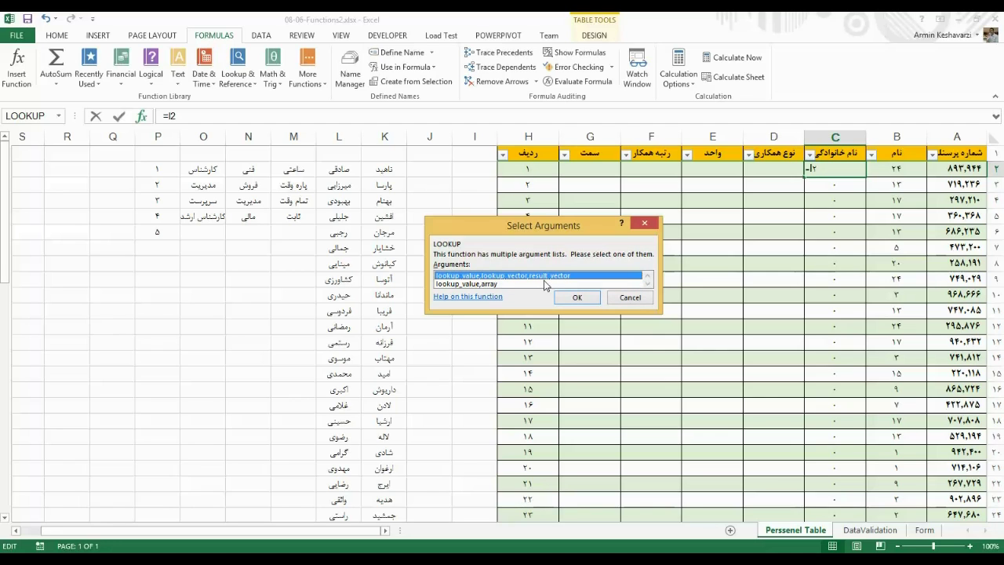
click(505, 286)
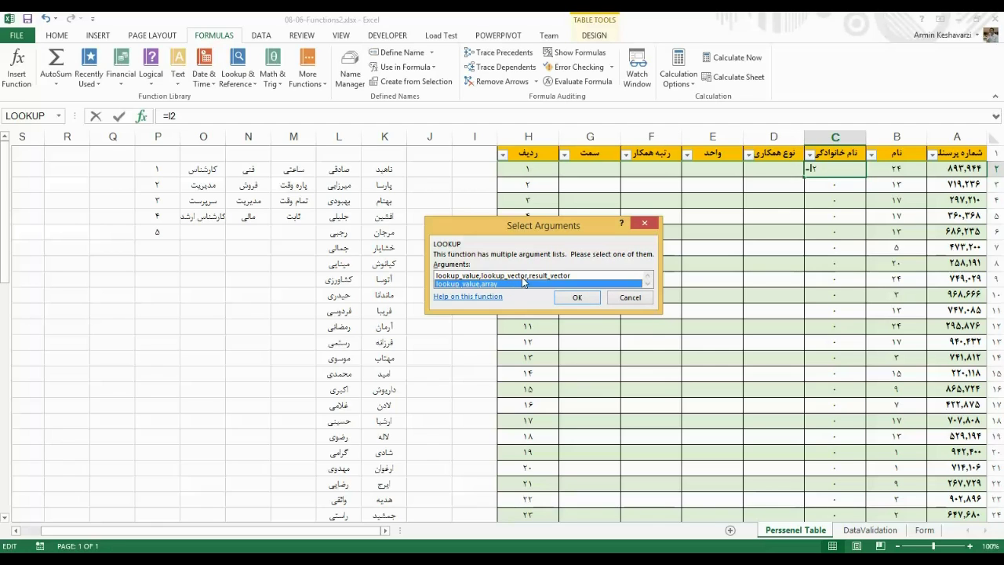
click(524, 277)
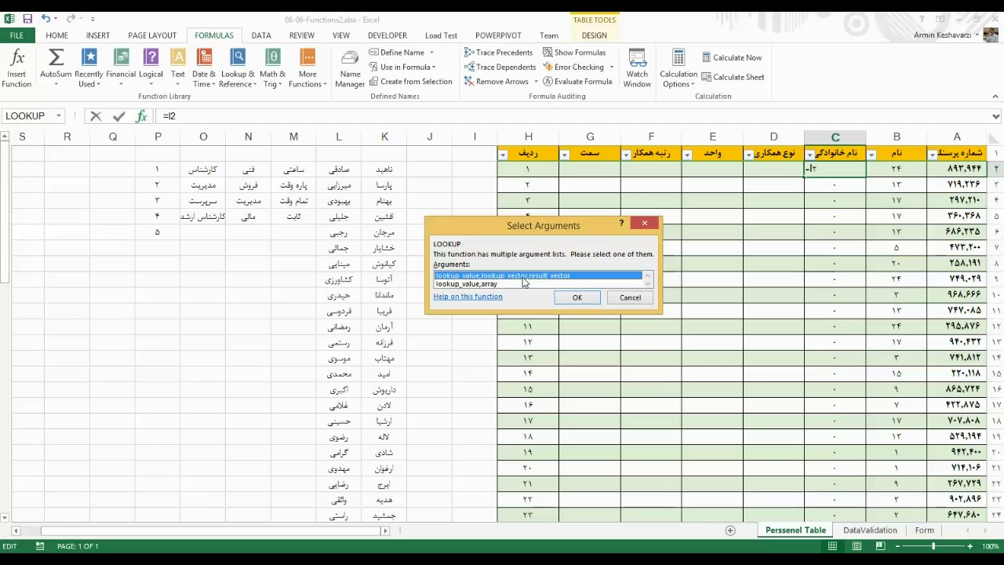
click(576, 297)
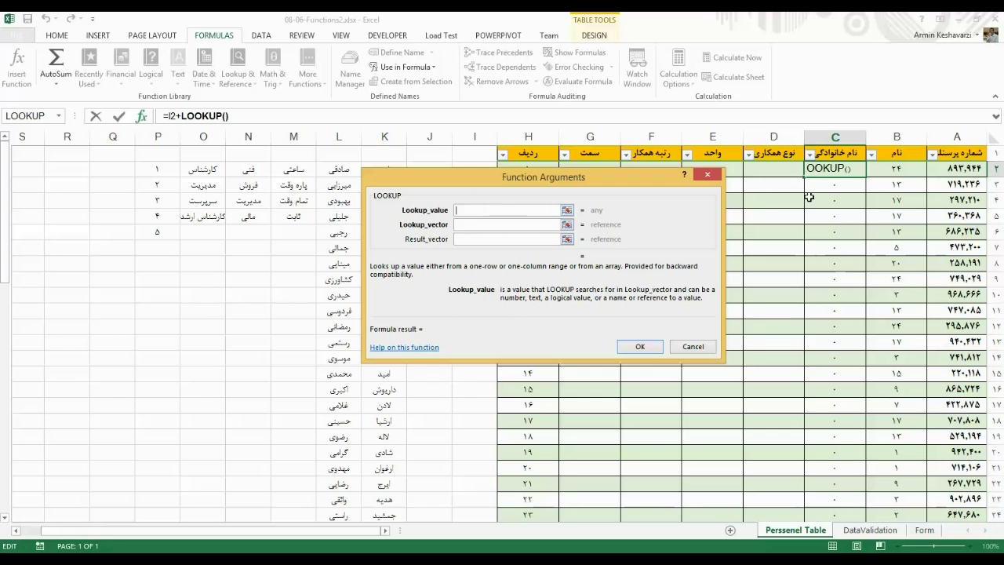
- Set Lookup_value to the name cell B2 and Lookup_vector to K2:K26, then confirm the LOOKUP formula
click(892, 168)
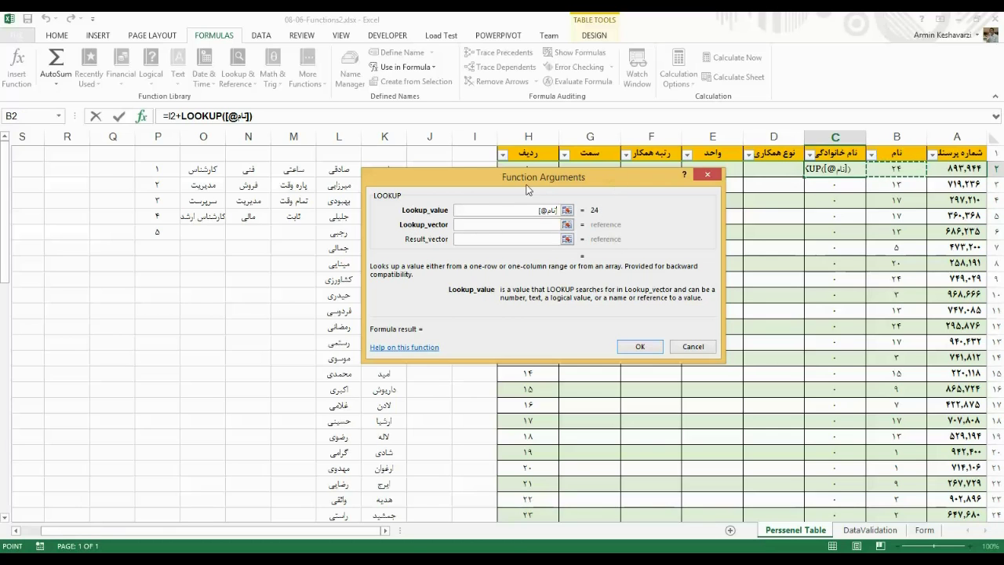
click(462, 223)
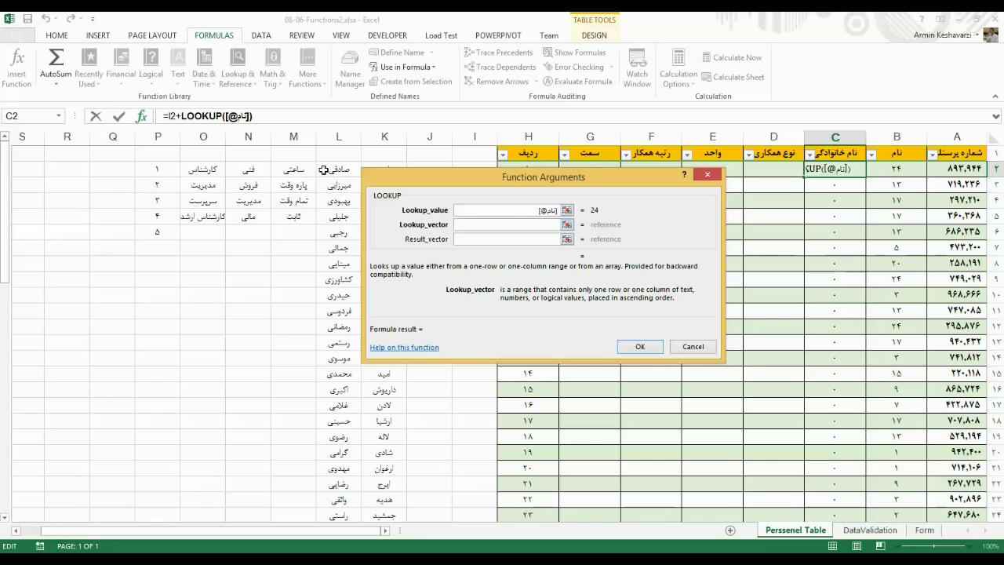
drag(403, 173, 486, 164)
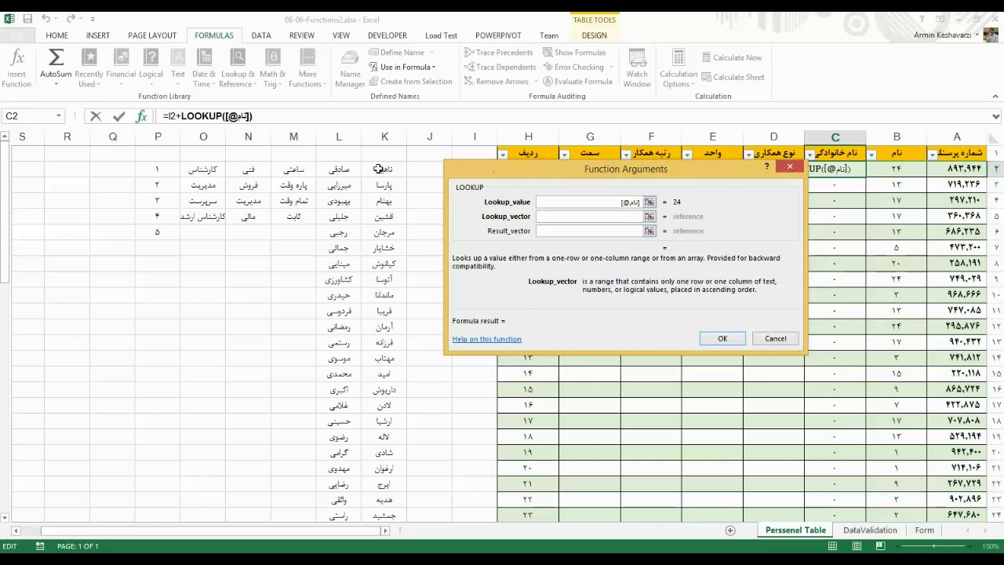
drag(378, 168, 381, 485)
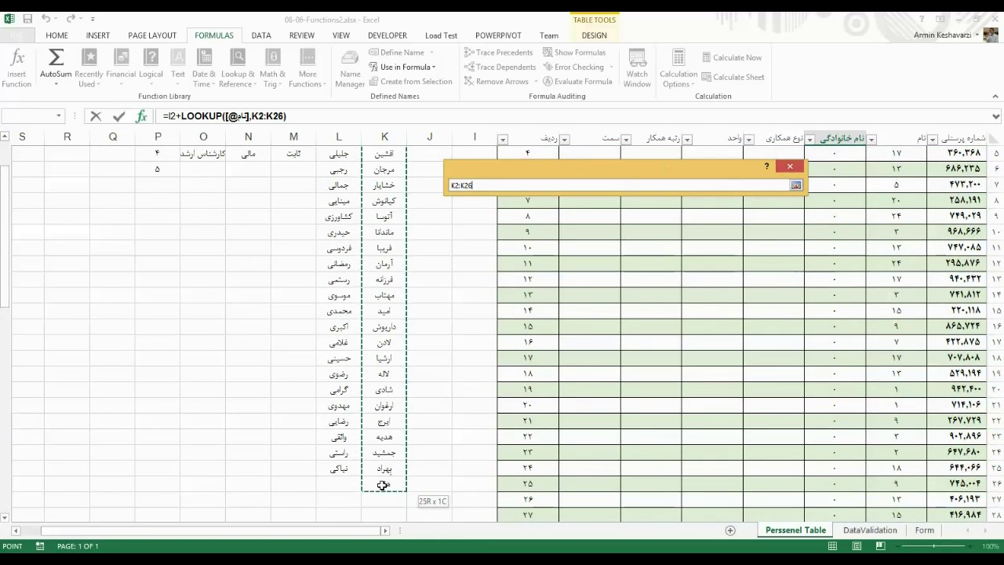
click(590, 231)
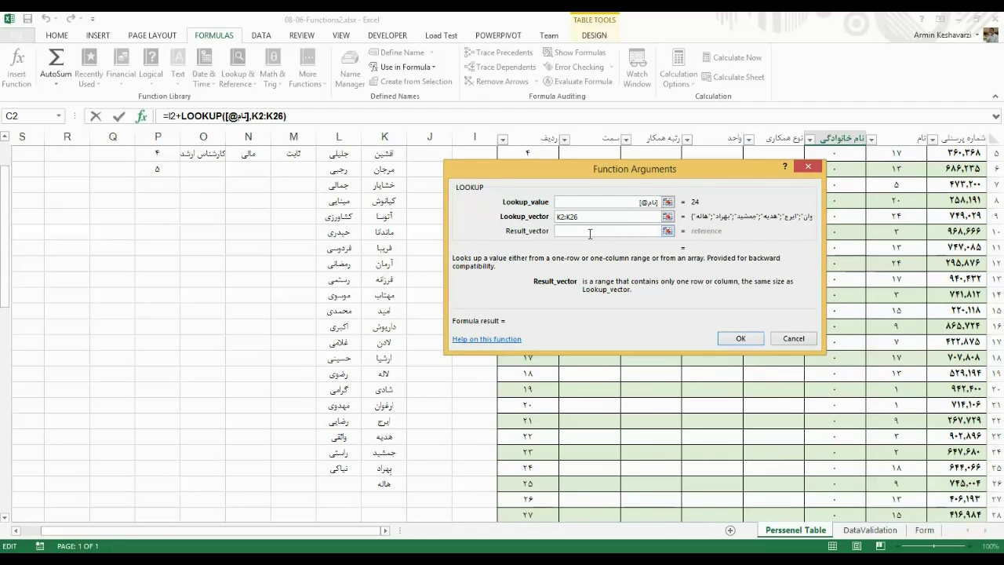
drag(596, 178, 605, 162)
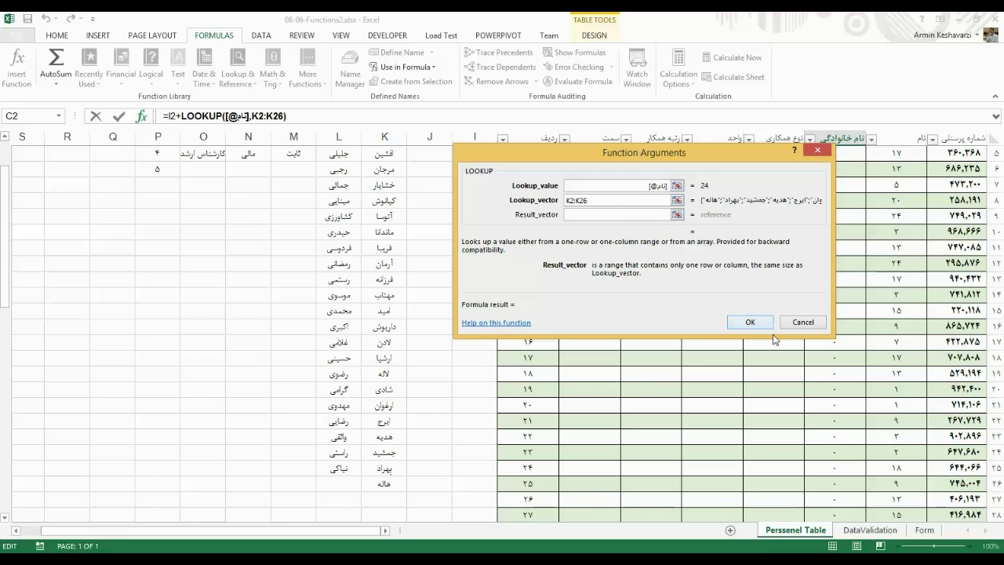
click(750, 322)
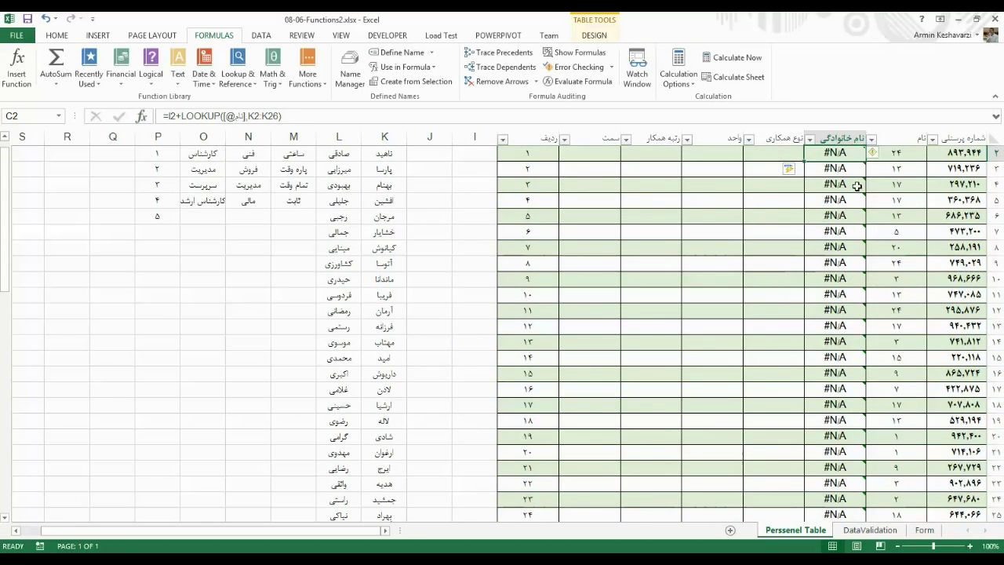
- In a new Chrome tab, search 'lookup function in excel', then 'تابع lookup در اکسل'
key(alt+Tab)
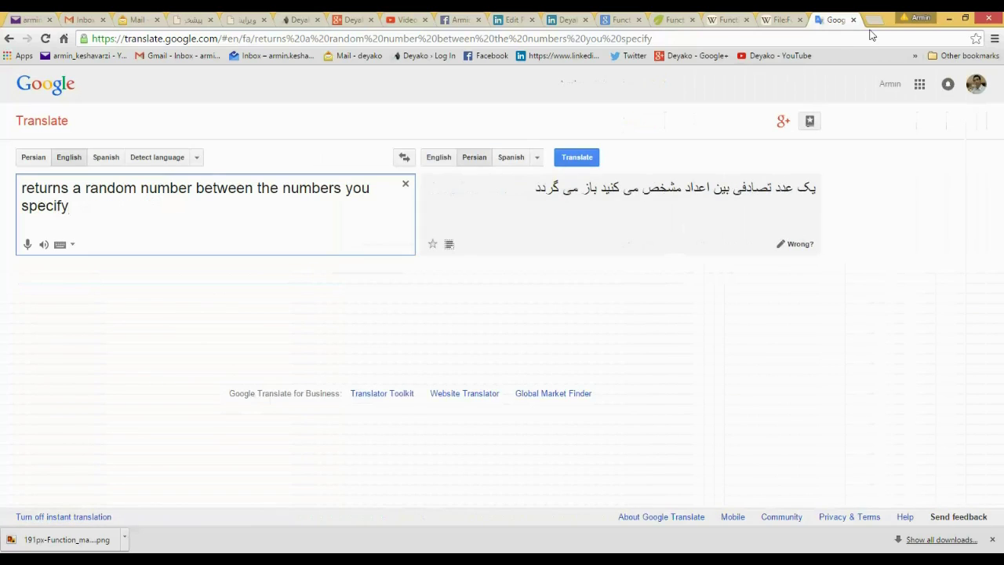
click(876, 23)
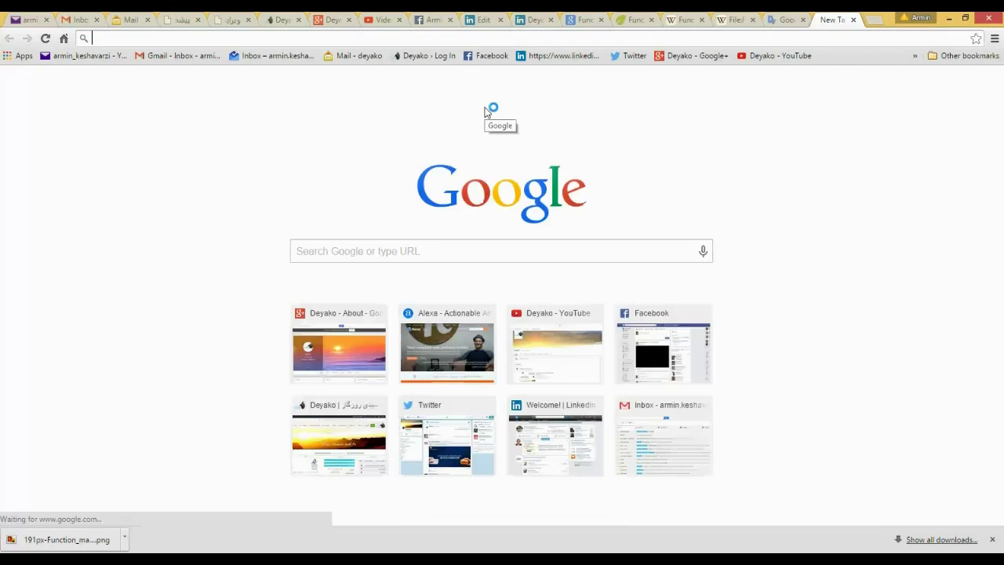
text(lookup )
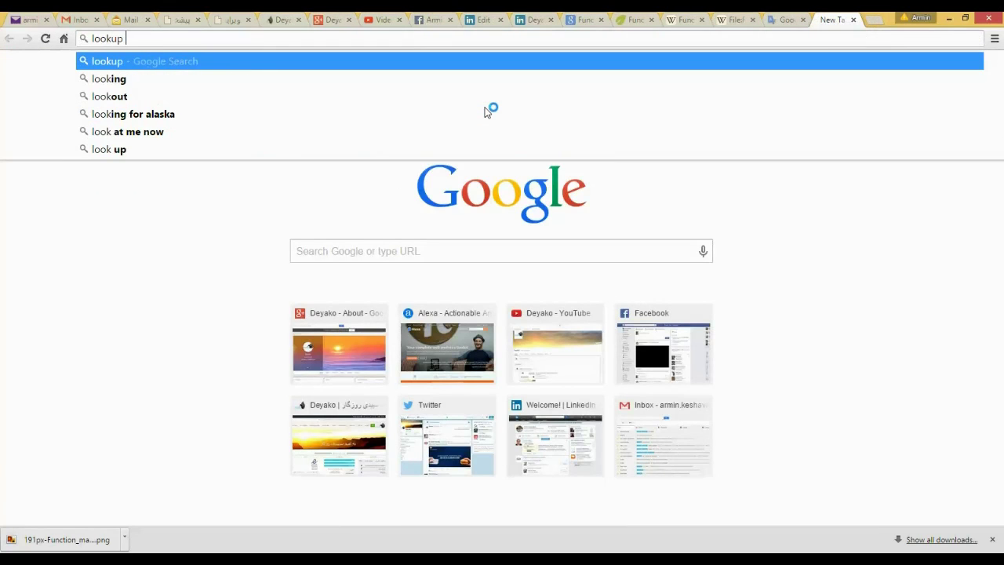
text(function in)
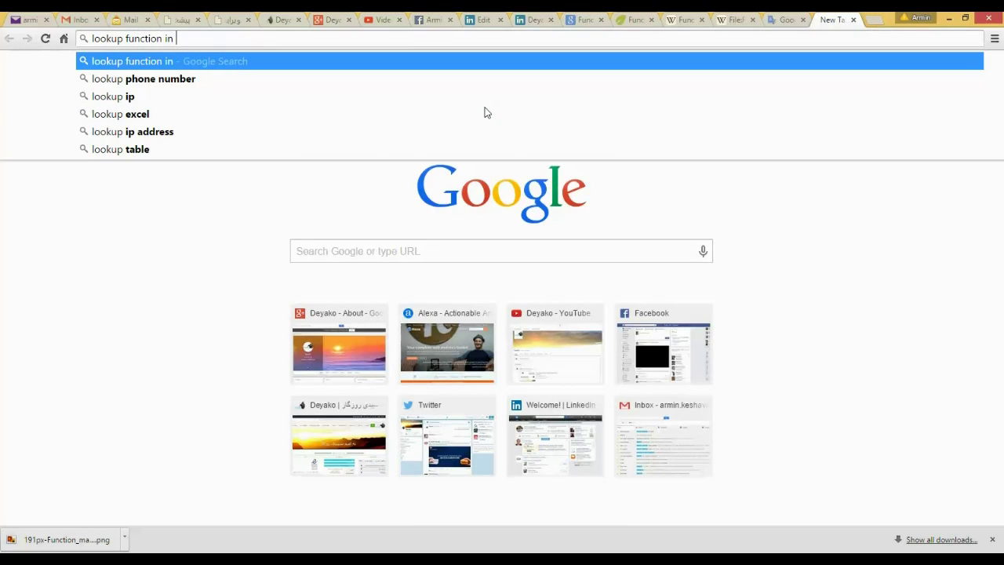
text( exce)
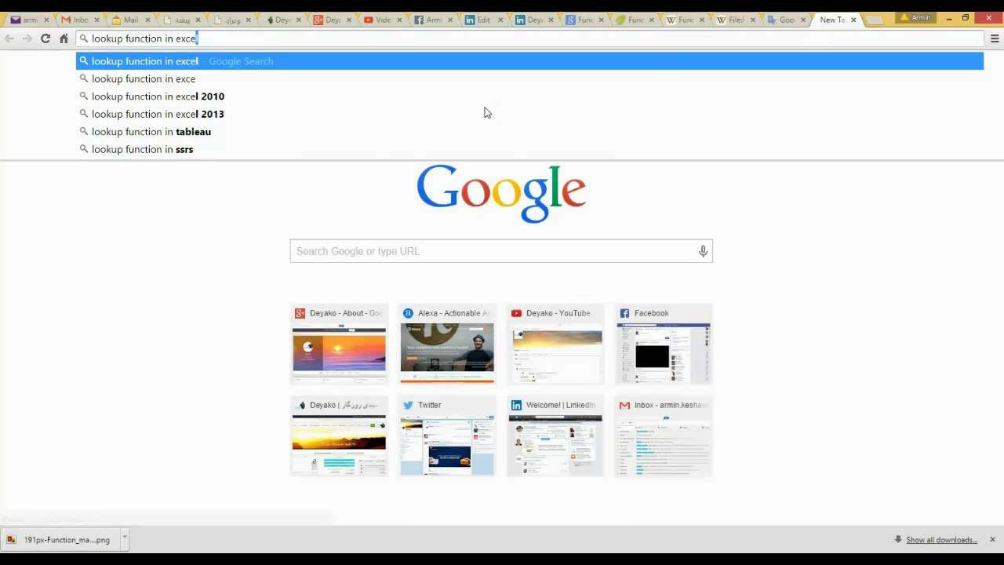
text(l)
key(Return)
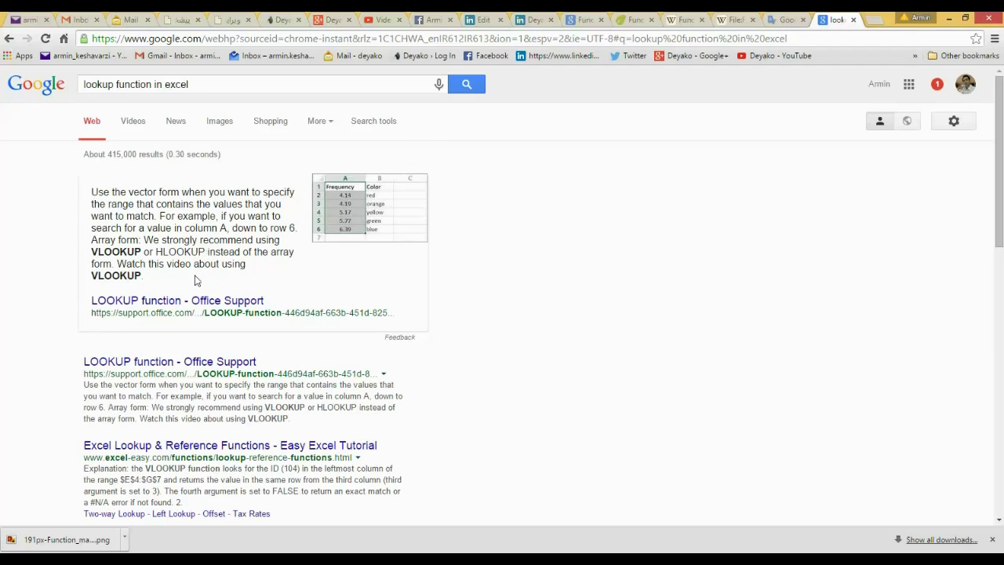
triple_click(233, 88)
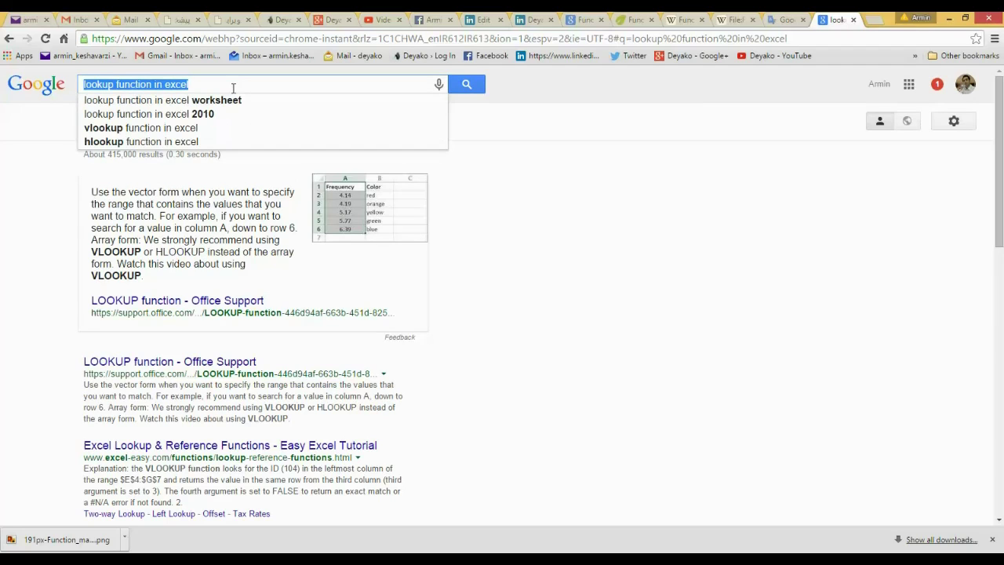
text(تابع loo)
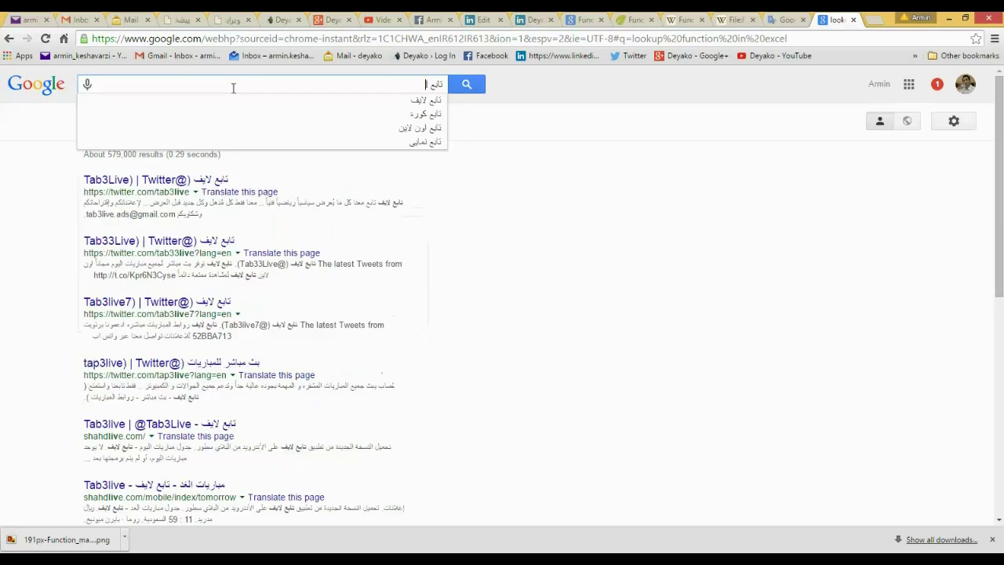
text(kup در اکسل)
key(Return)
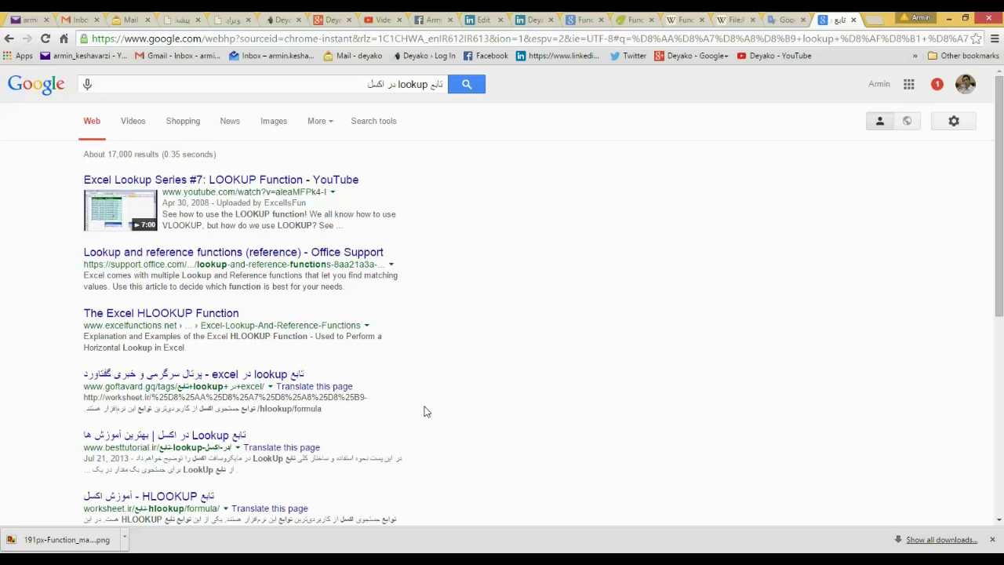
- Open the fourth Persian tutorial result in its own tab, then minimize Chrome
right_click(210, 376)
click(252, 384)
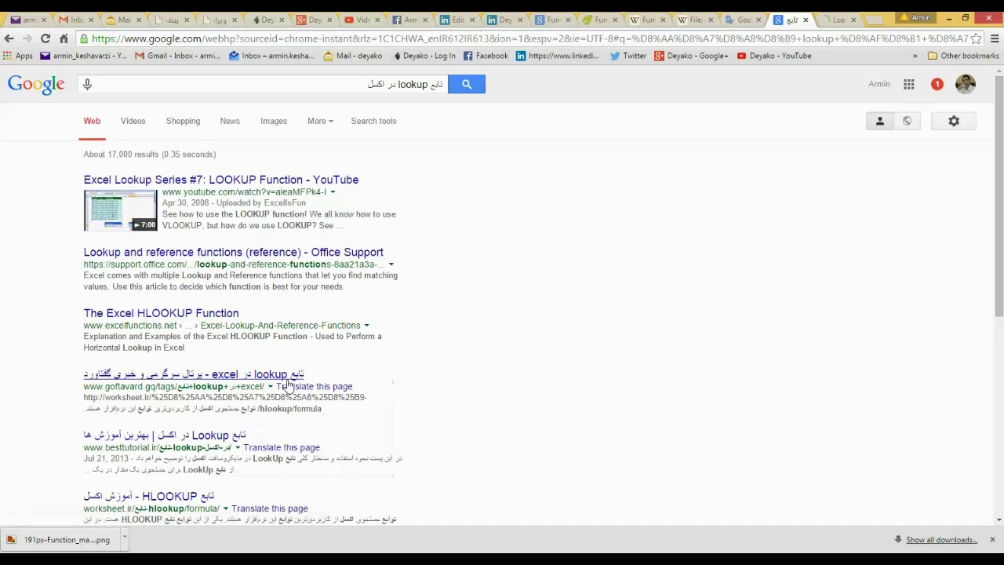
click(833, 17)
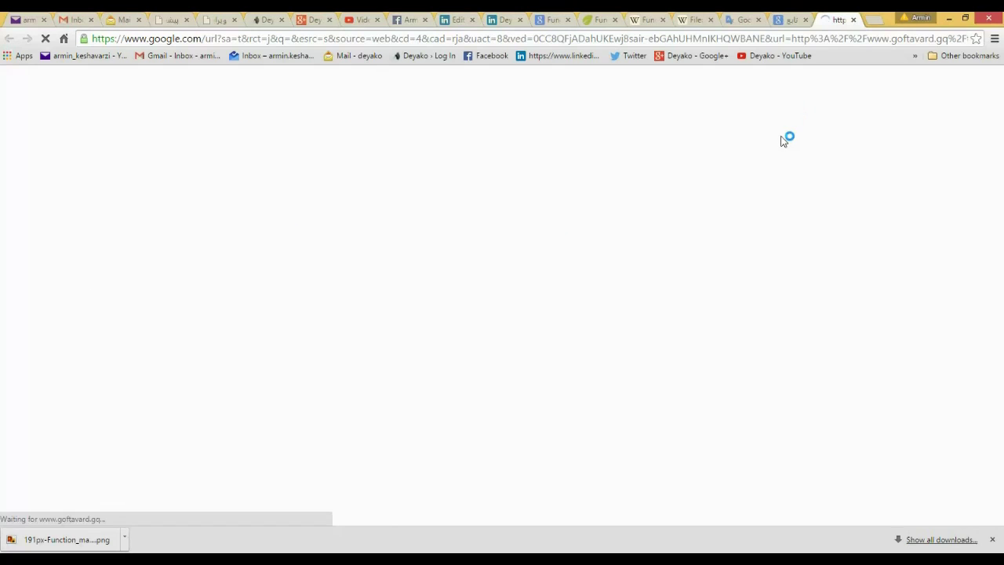
click(787, 19)
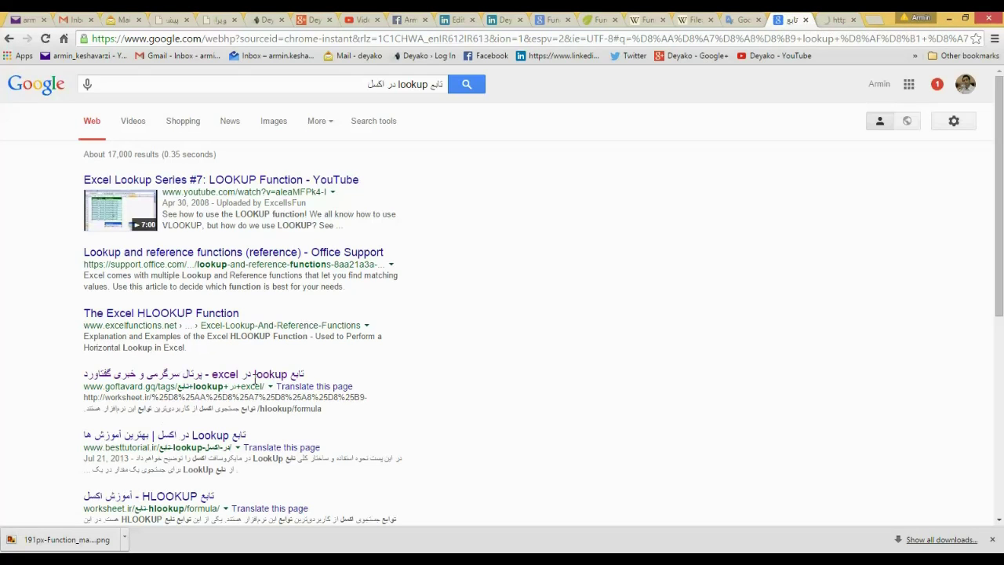
scroll(502, 298, down, 2)
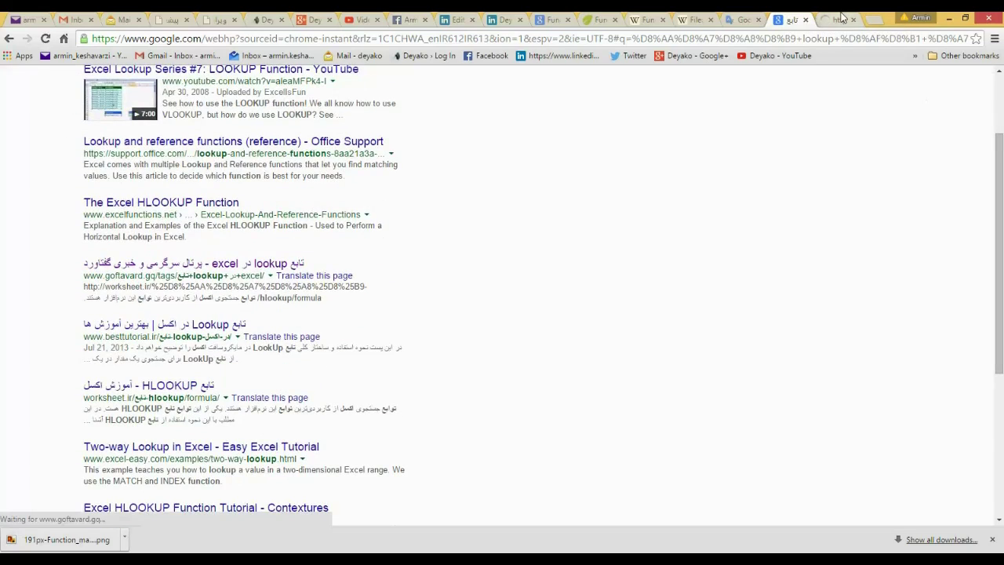
click(833, 19)
click(949, 18)
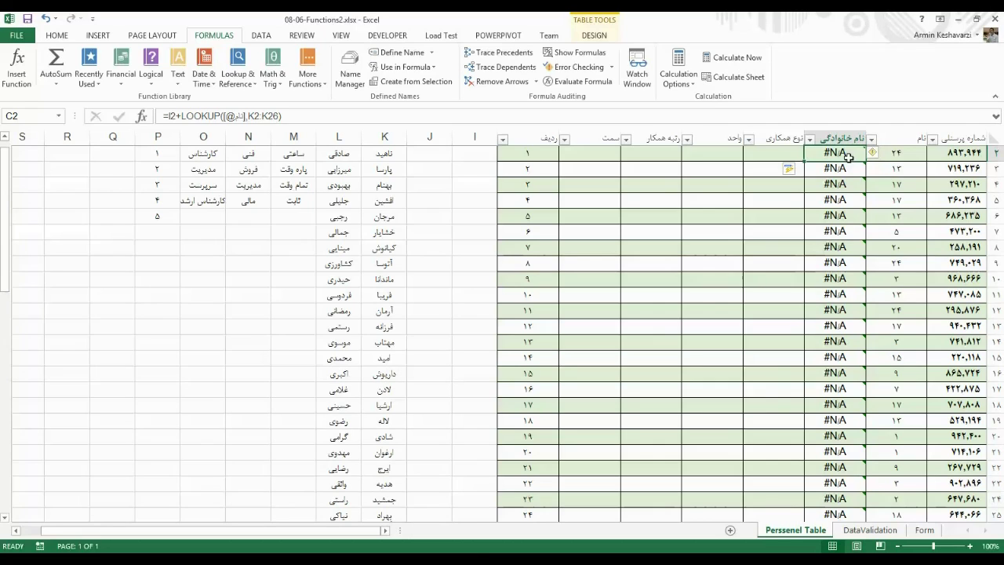
double_click(173, 116)
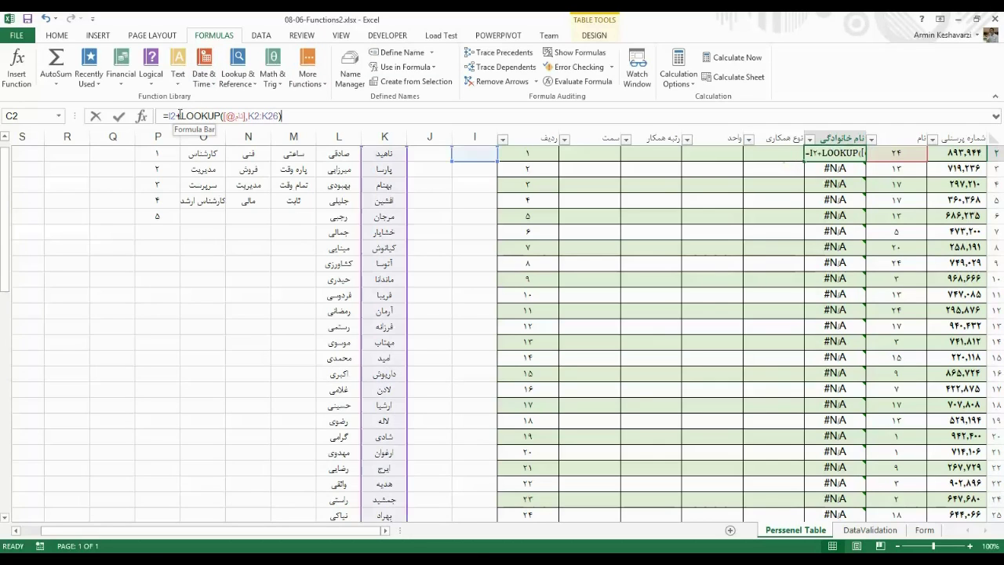
key(Delete)
key(Delete)
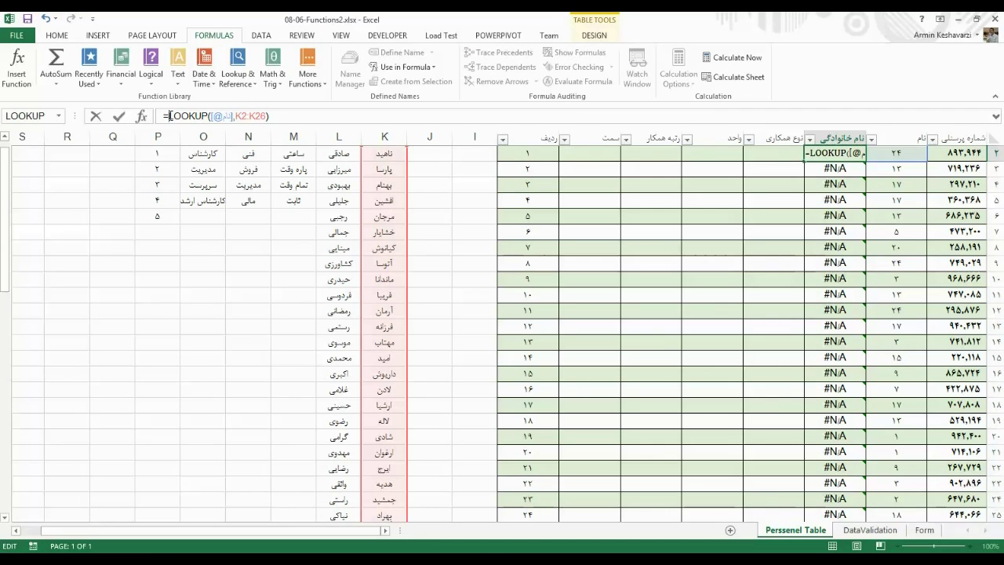
key(Return)
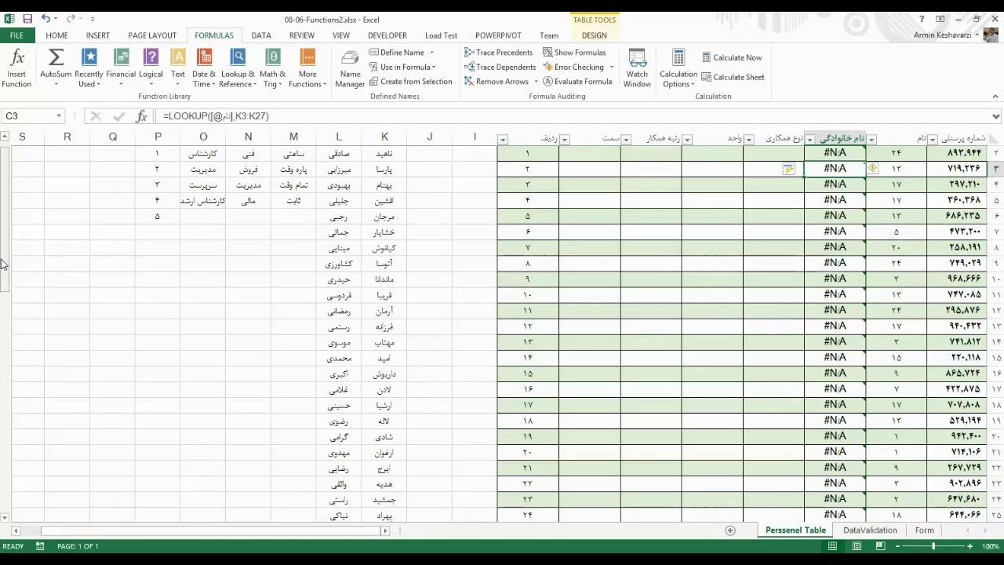
- Remove the arguments from C2's formula, leaving an empty =LOOKUP()
scroll(5, 259, up, 1)
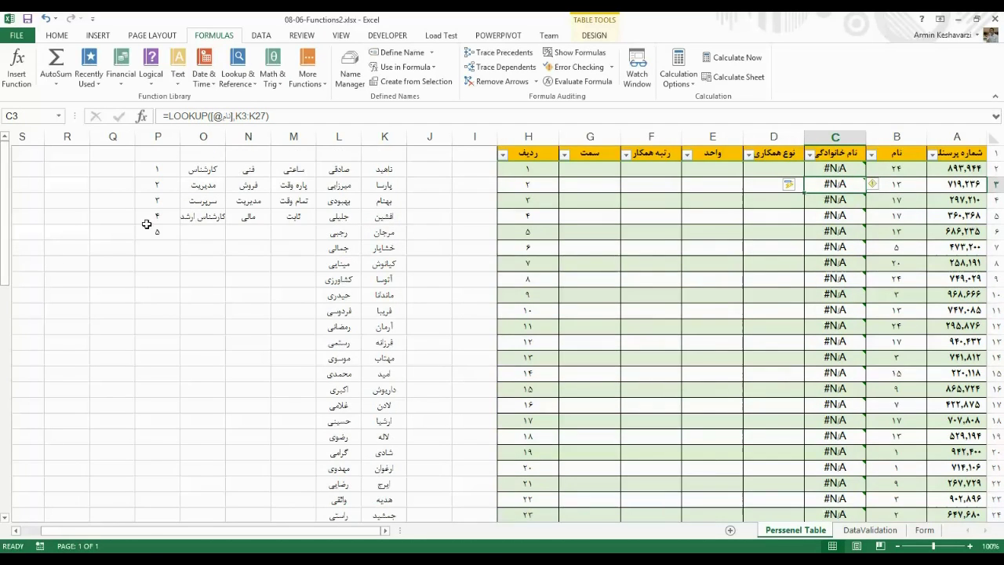
click(845, 165)
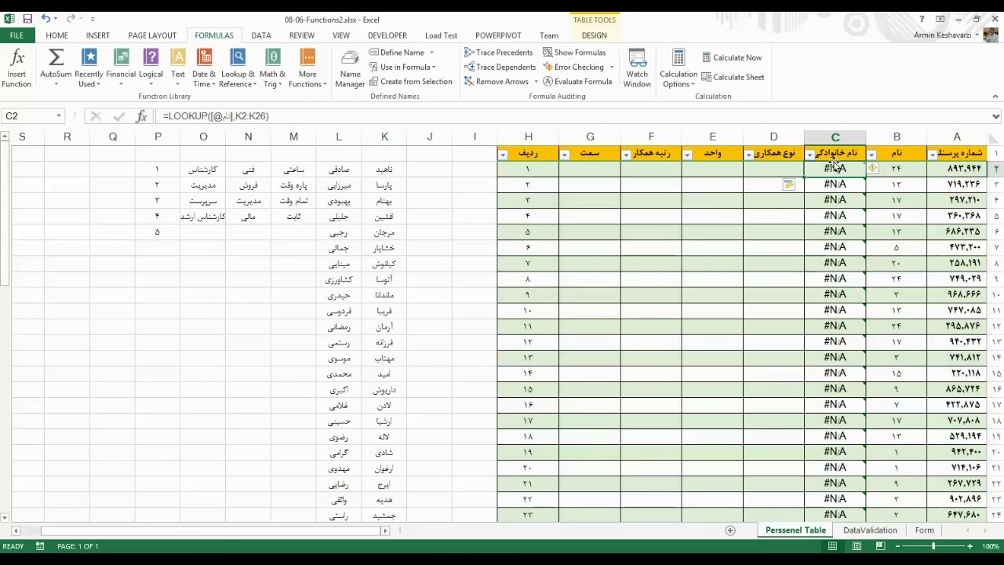
click(214, 116)
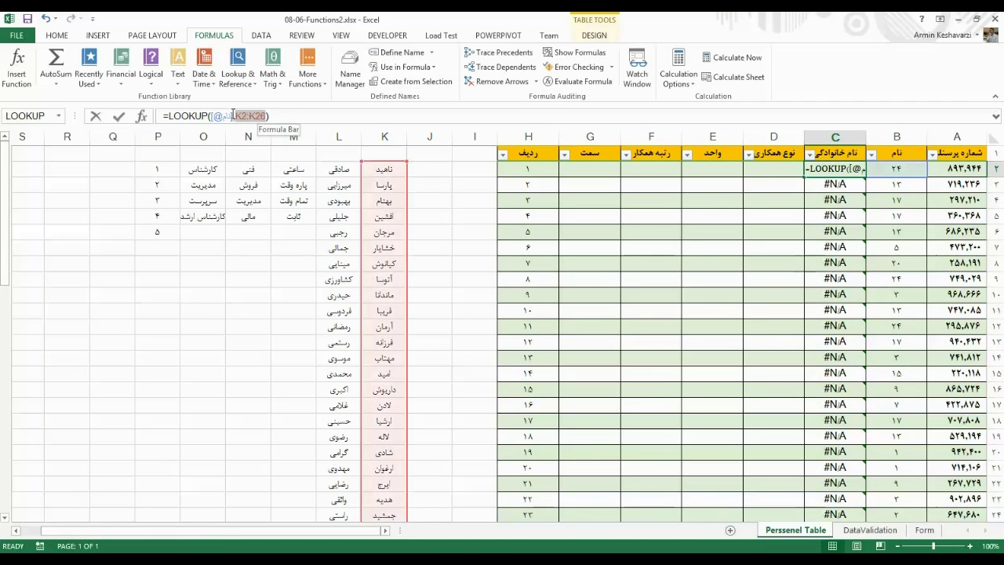
drag(214, 115, 210, 116)
drag(210, 116, 229, 115)
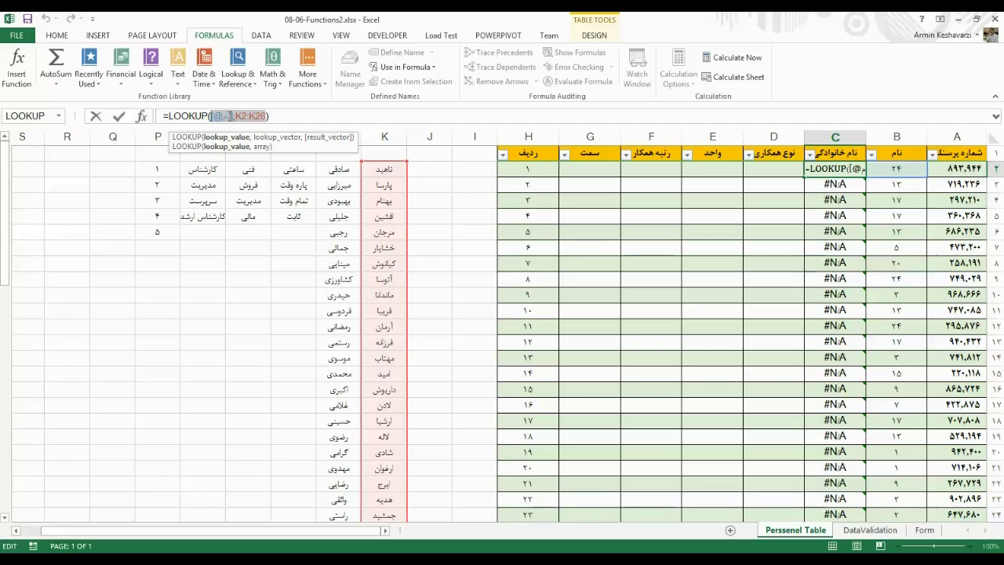
key(BackSpace)
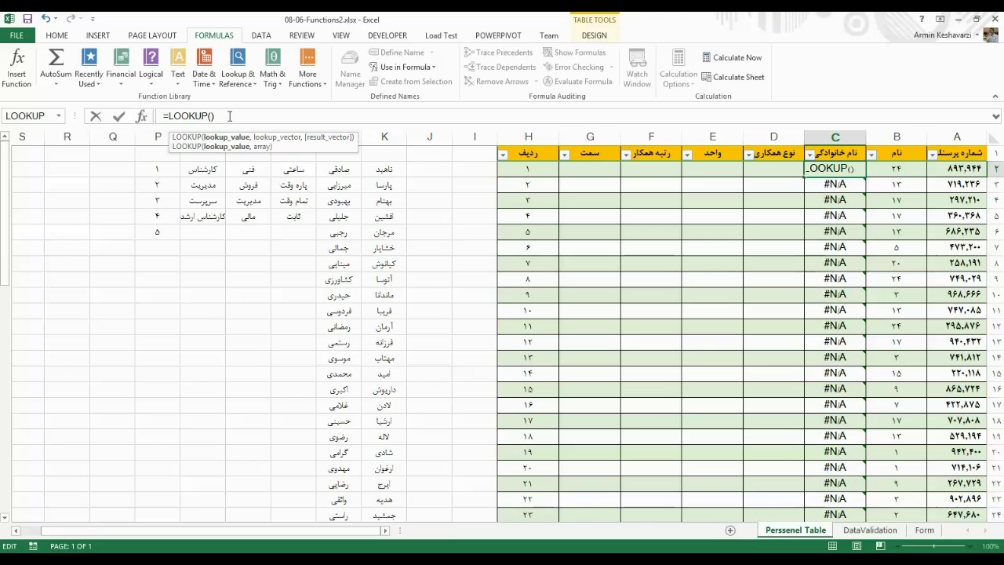
drag(229, 116, 167, 114)
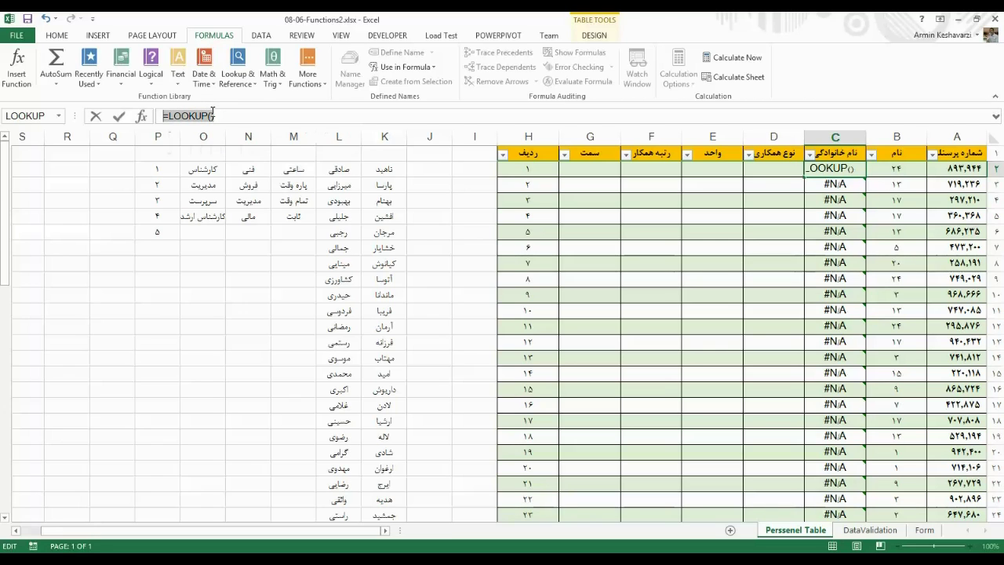
click(164, 115)
click(142, 115)
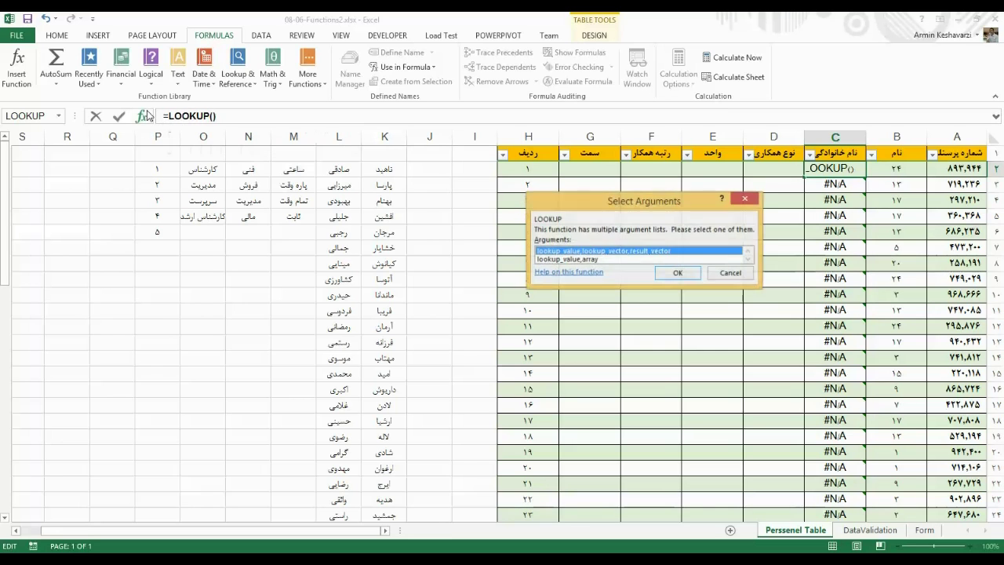
click(673, 278)
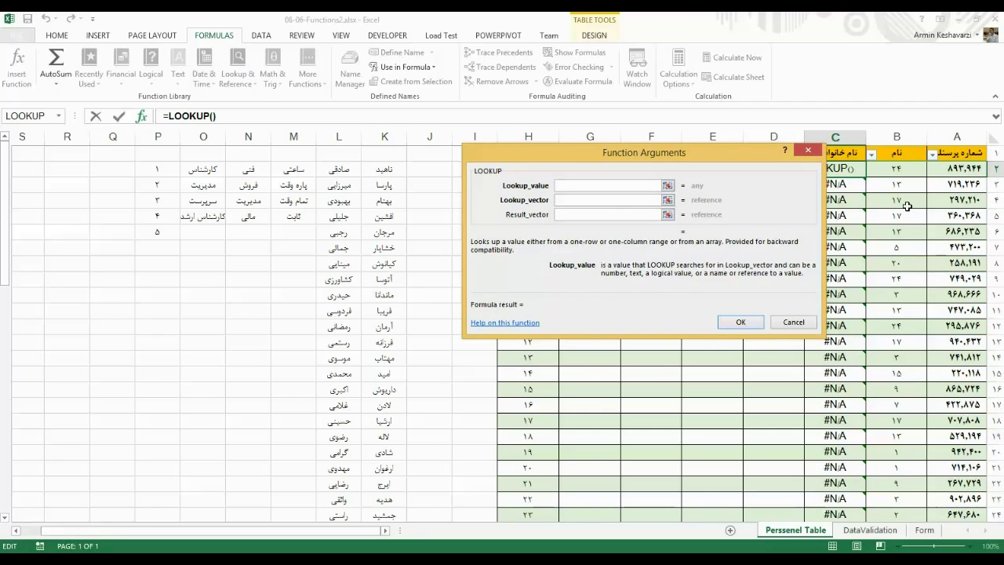
click(912, 168)
click(595, 200)
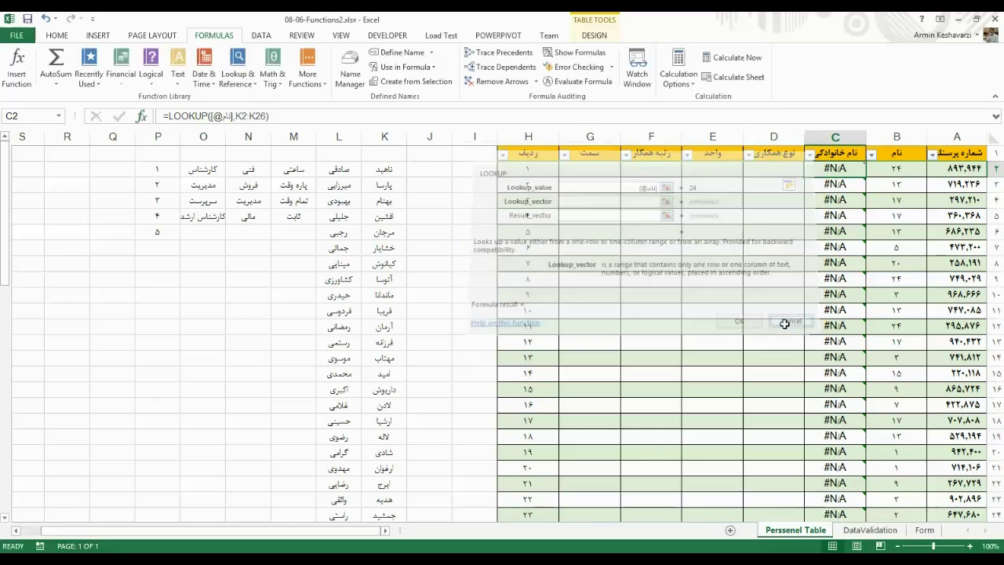
click(903, 169)
- Look over the first-name list in column K and the empty column J beside it
click(434, 172)
drag(436, 184, 423, 481)
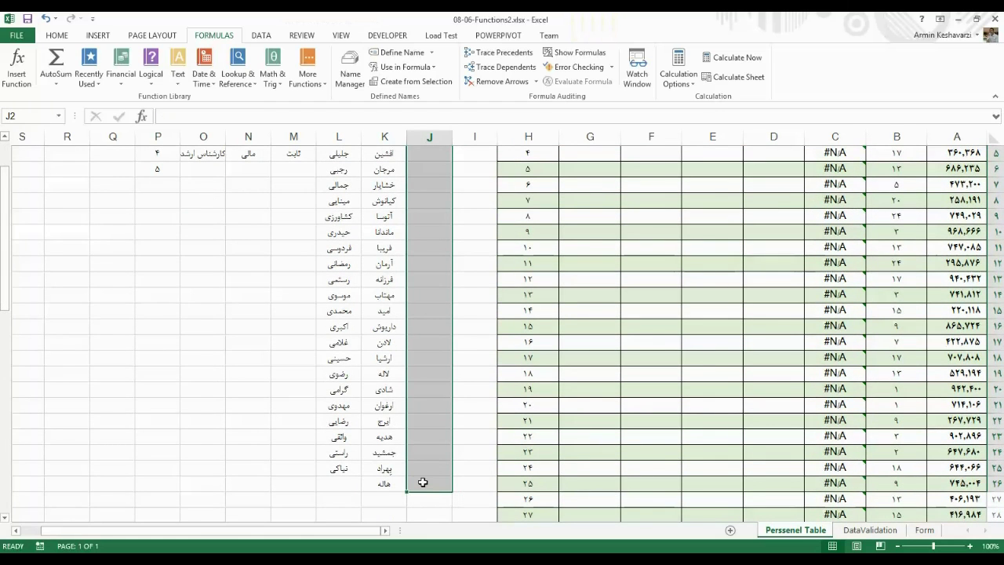
click(433, 189)
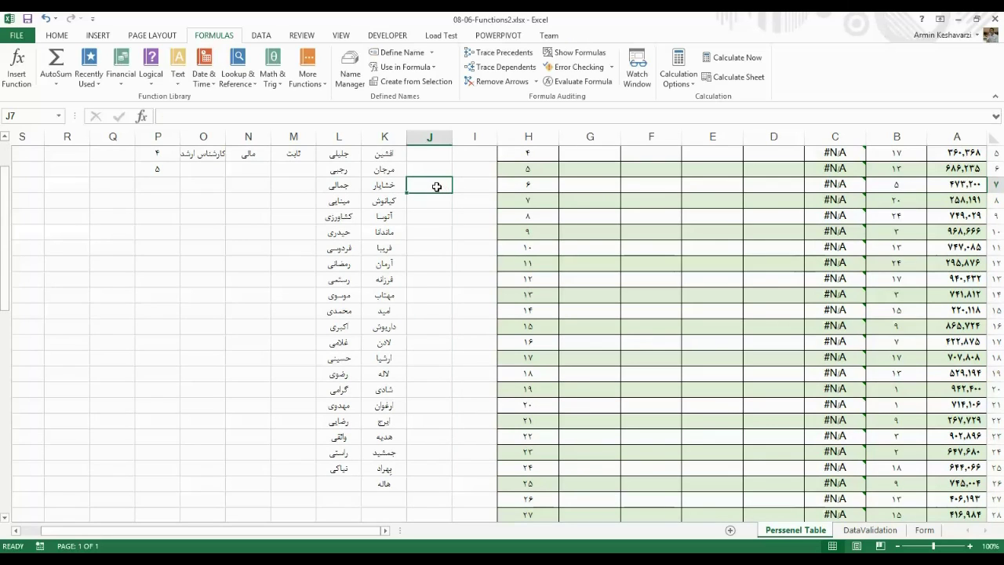
click(387, 182)
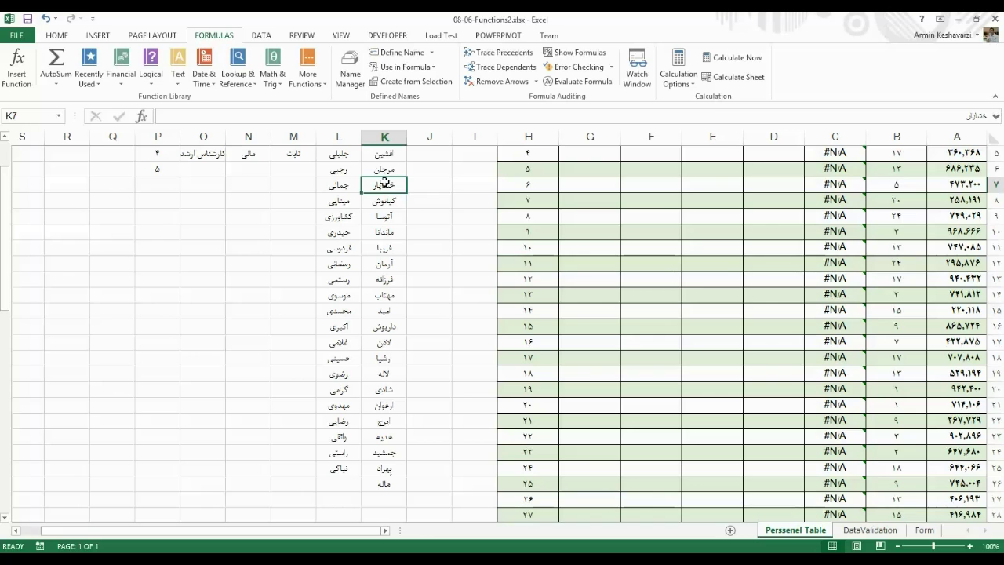
drag(391, 161, 386, 256)
scroll(385, 213, up, 1)
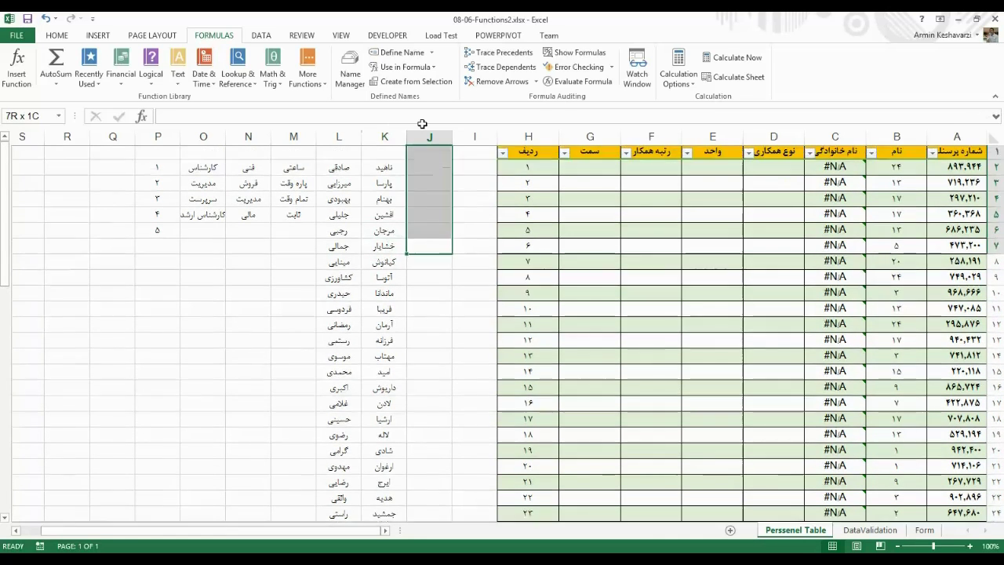
drag(423, 232, 425, 179)
scroll(424, 203, up, 1)
- Enter 1, 2, 3 in J2:J4 and fill the sequence down to row 26
click(424, 170)
text(1)
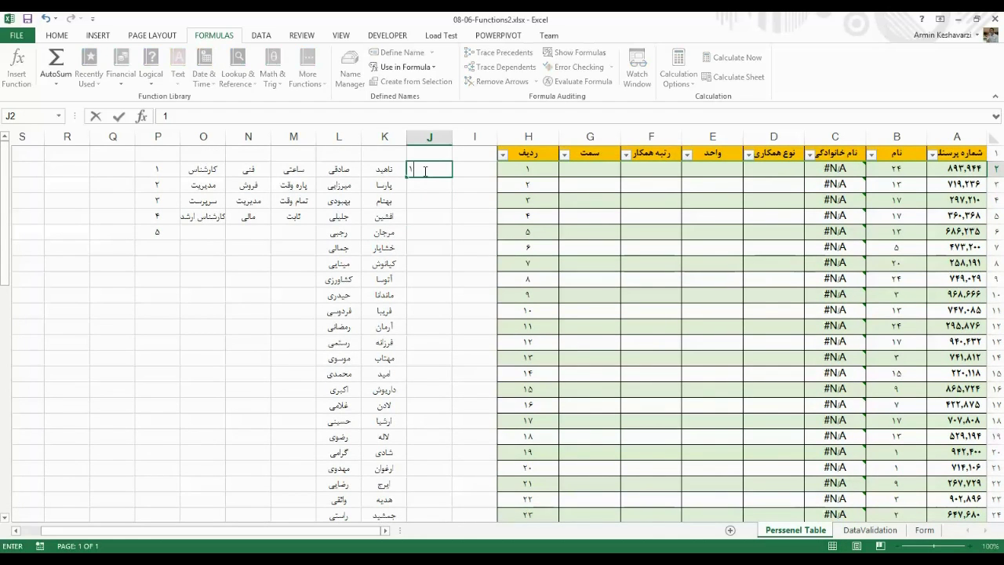
key(Return)
drag(896, 169, 896, 451)
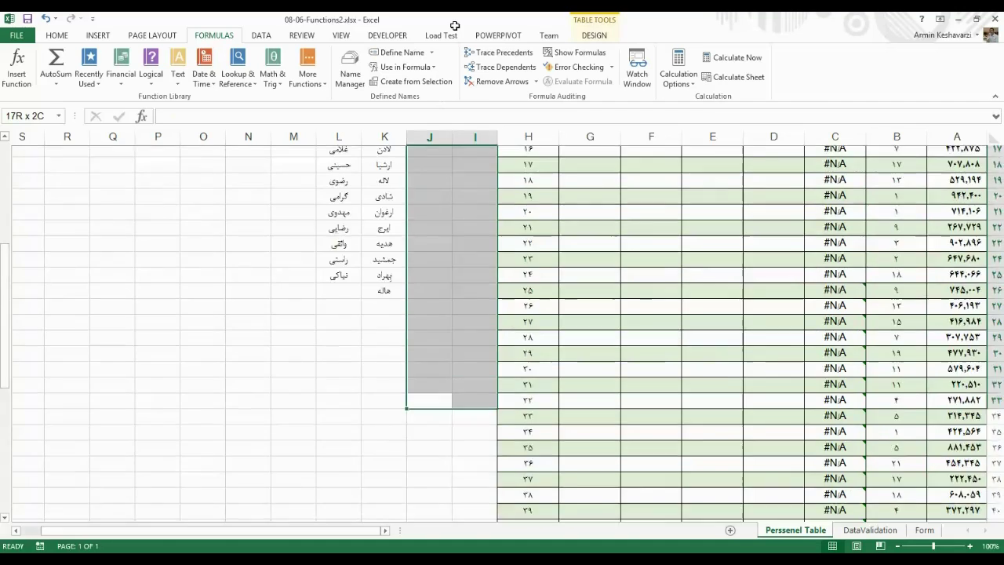
drag(436, 266, 433, 165)
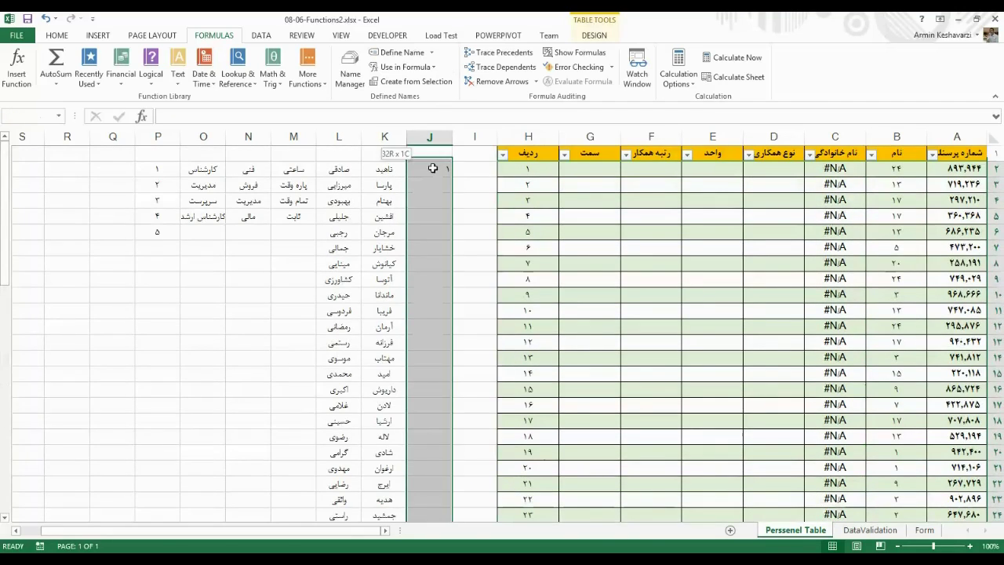
click(431, 193)
click(430, 184)
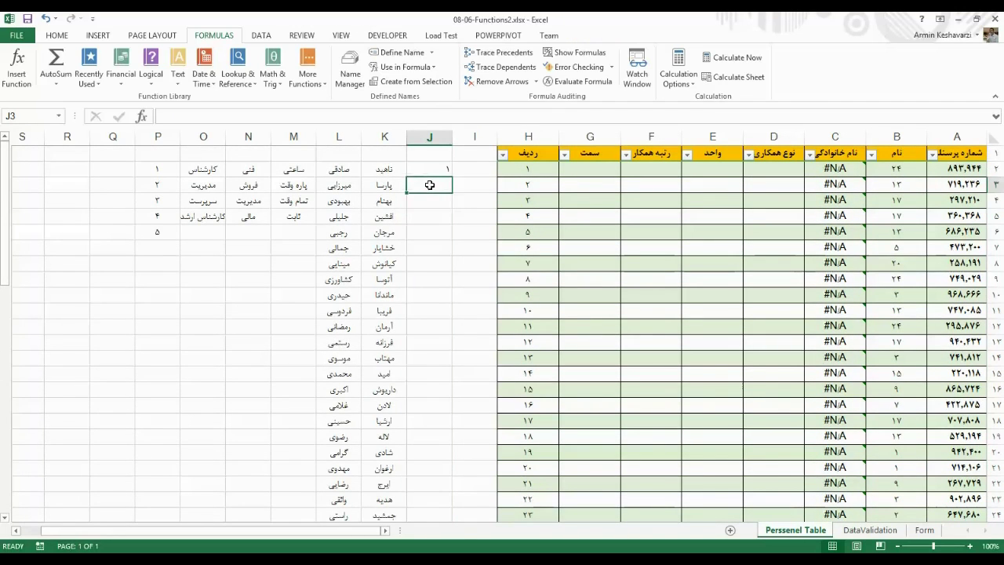
text(2)
key(Return)
text(3)
key(Return)
drag(432, 174, 419, 491)
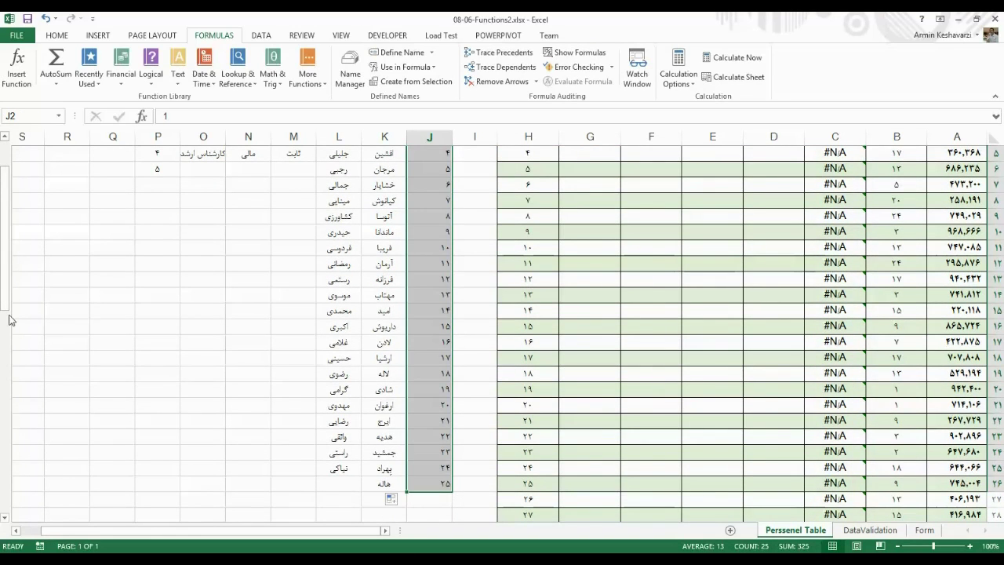
scroll(10, 319, up, 2)
- Check the numbering against the names up to K25, then start typing =lo in D2
click(899, 169)
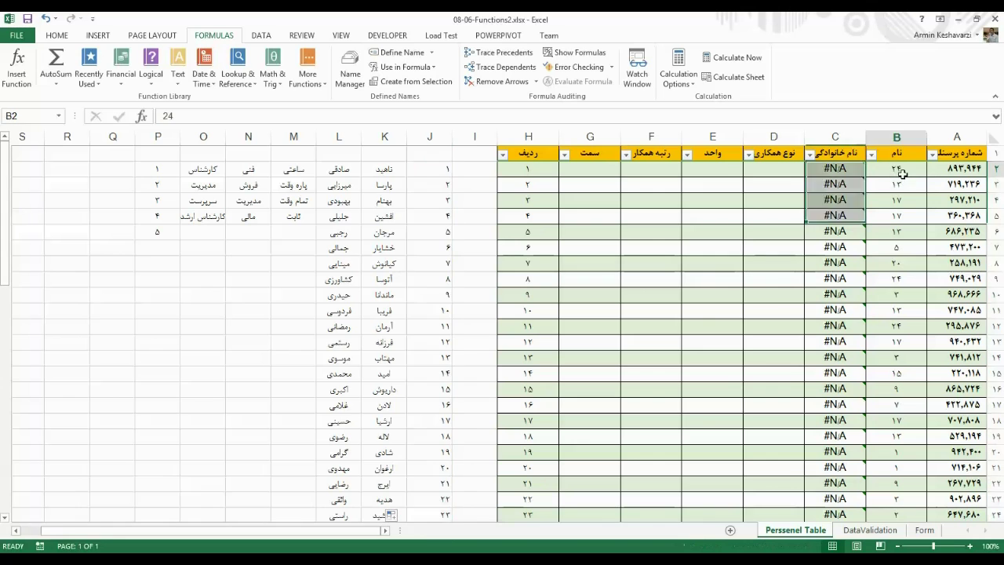
drag(443, 168, 444, 461)
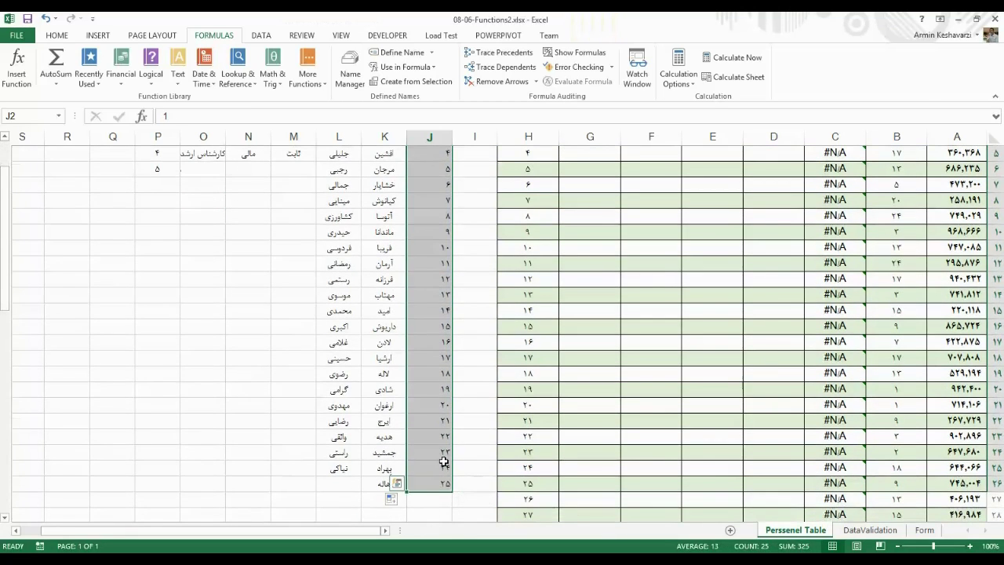
click(444, 466)
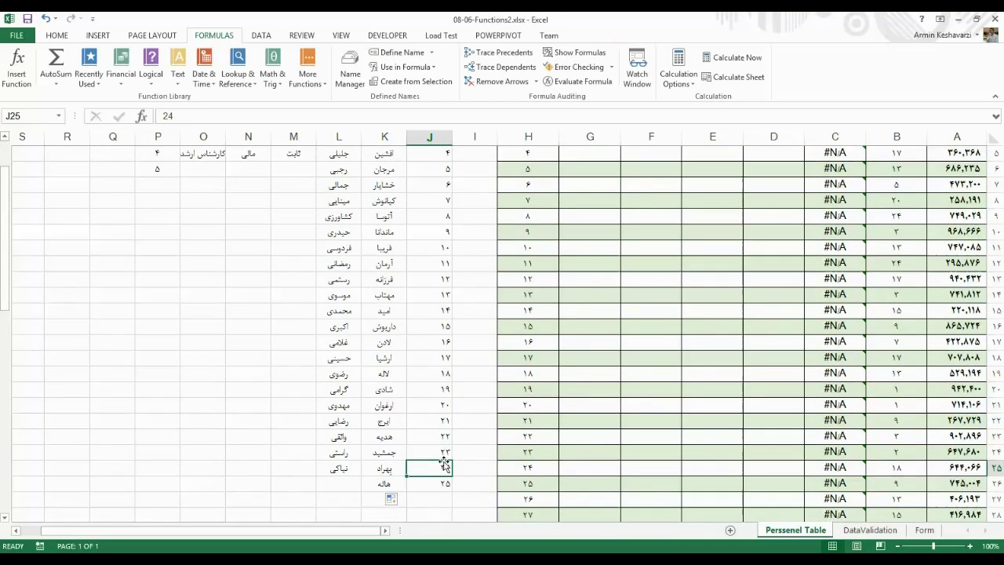
click(385, 468)
double_click(387, 467)
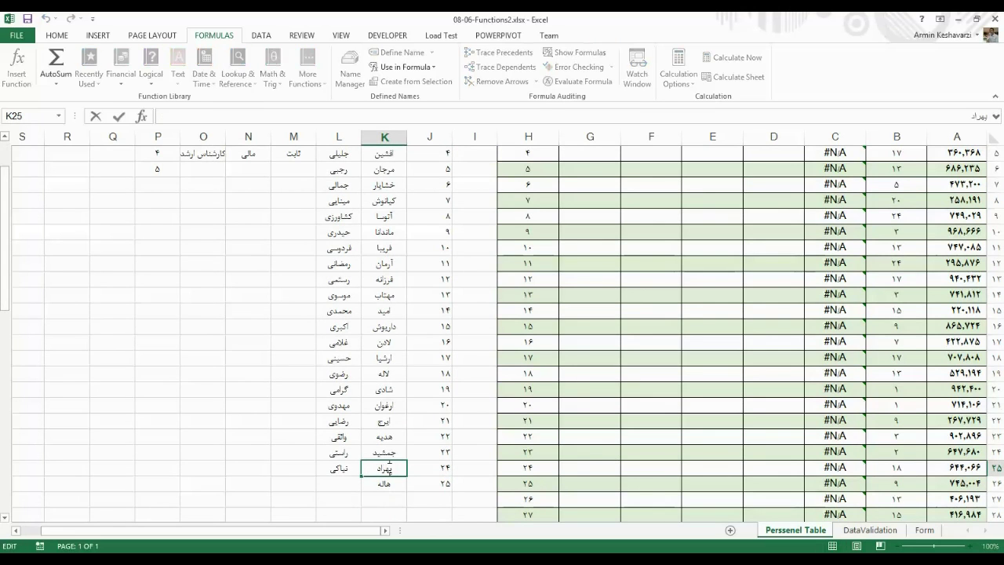
key(Return)
drag(768, 359, 773, 168)
click(773, 168)
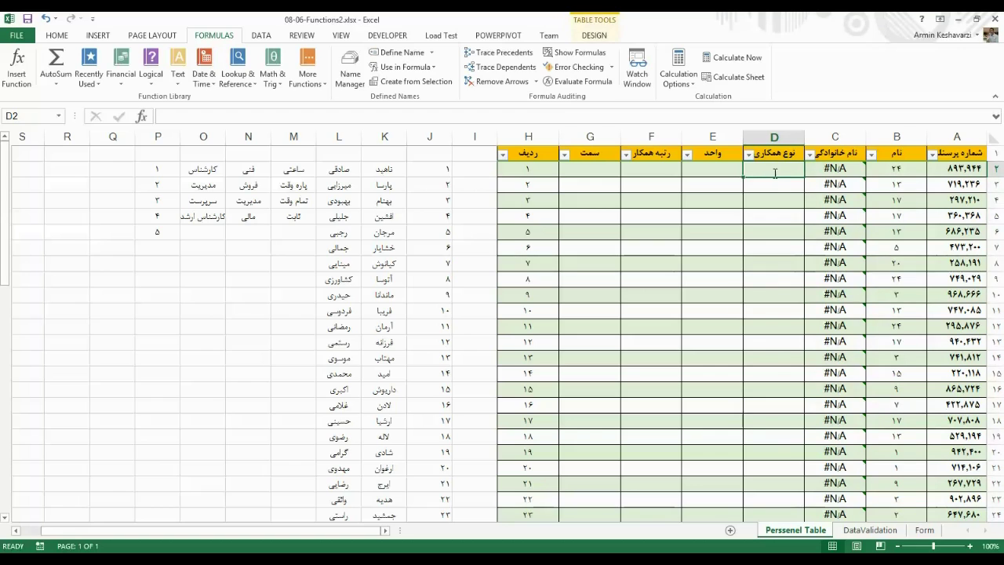
text(=lo)
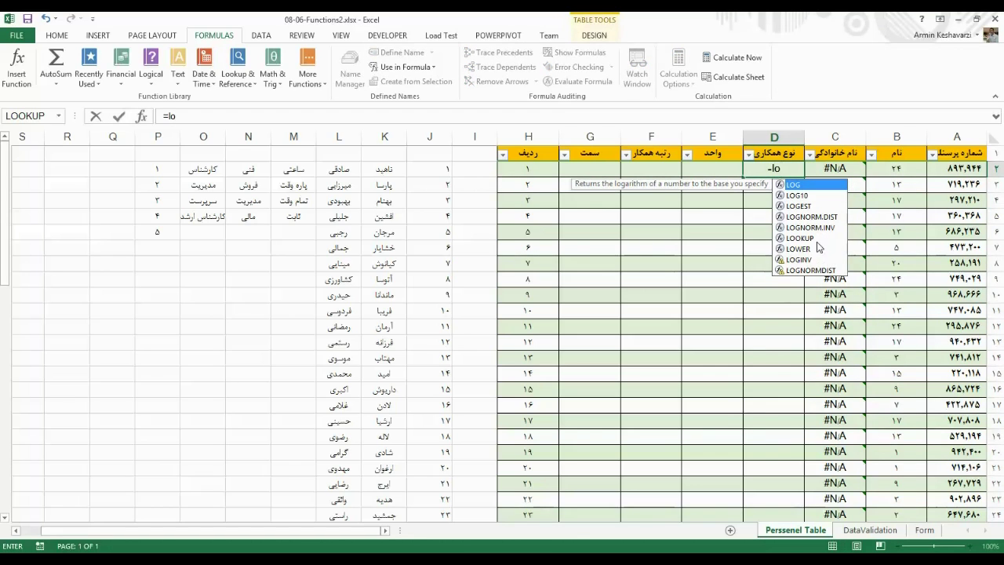
double_click(816, 239)
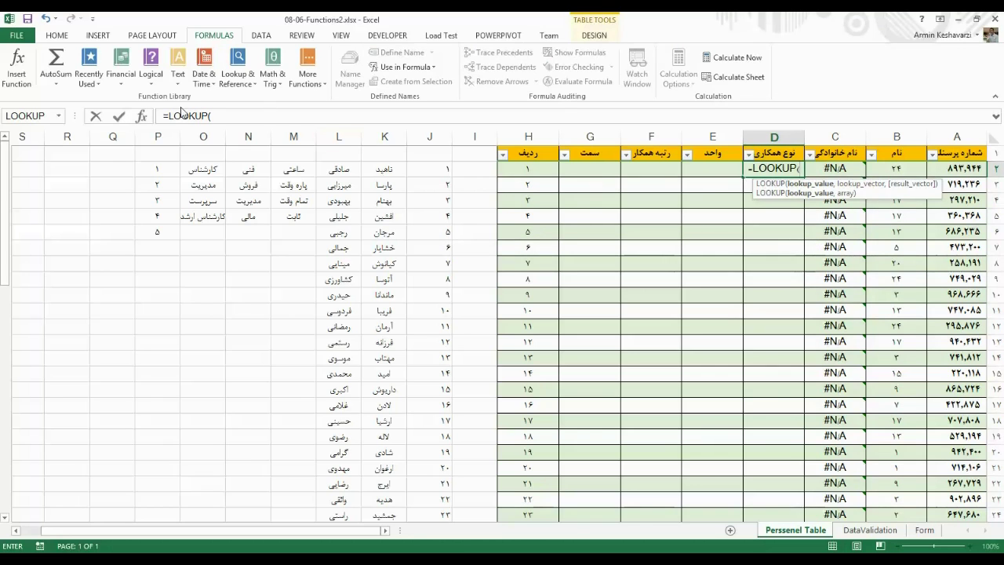
click(143, 116)
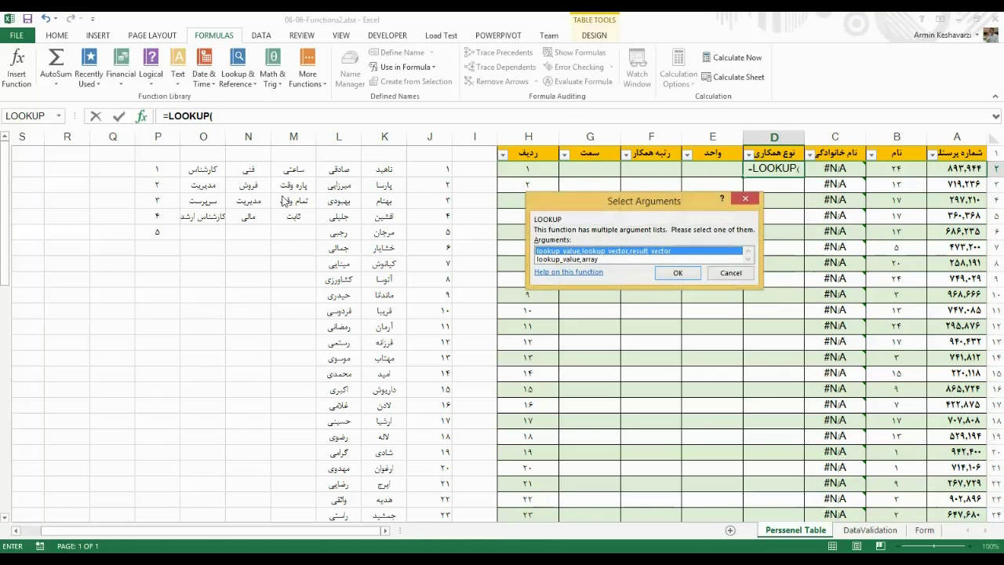
click(673, 273)
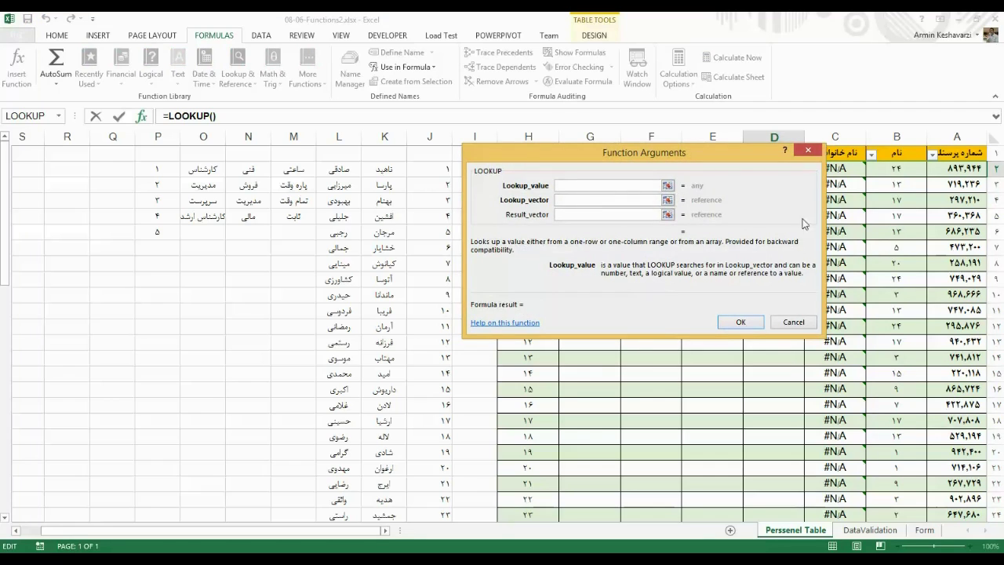
click(904, 170)
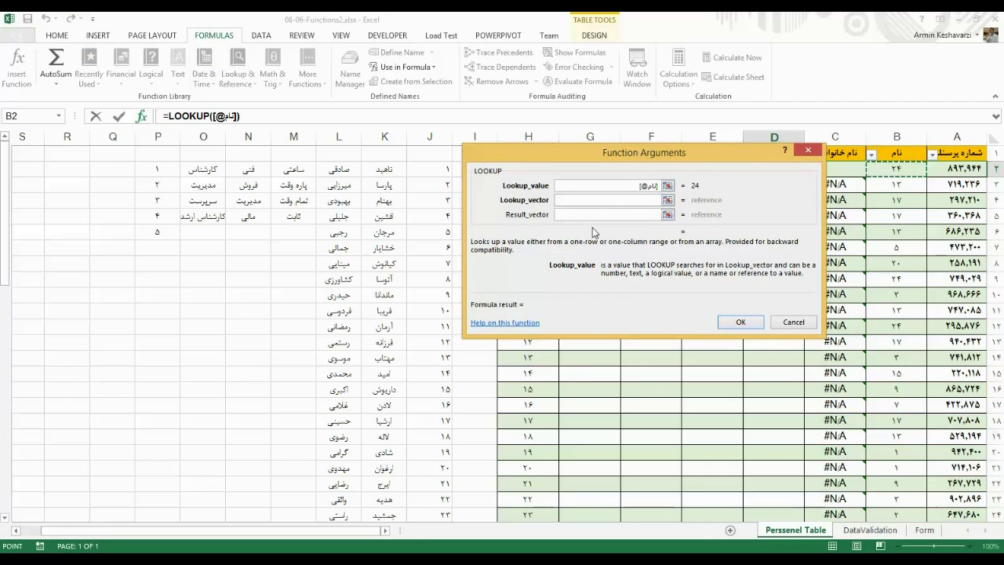
click(603, 200)
mouse_move(447, 180)
mouse_down()
mouse_move(419, 521)
mouse_move(423, 483)
mouse_up()
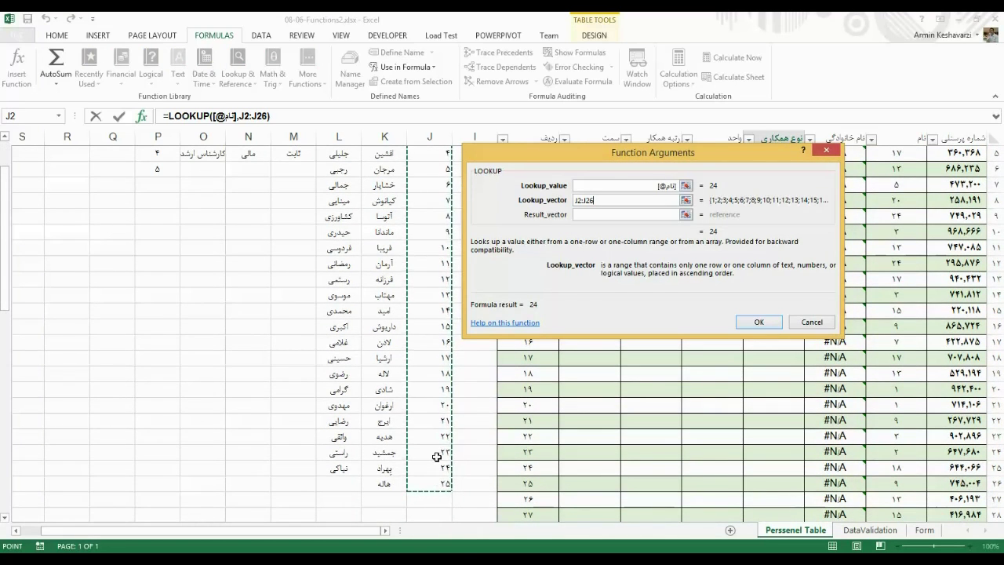
click(604, 215)
scroll(202, 185, up, 2)
drag(388, 165, 391, 478)
click(736, 321)
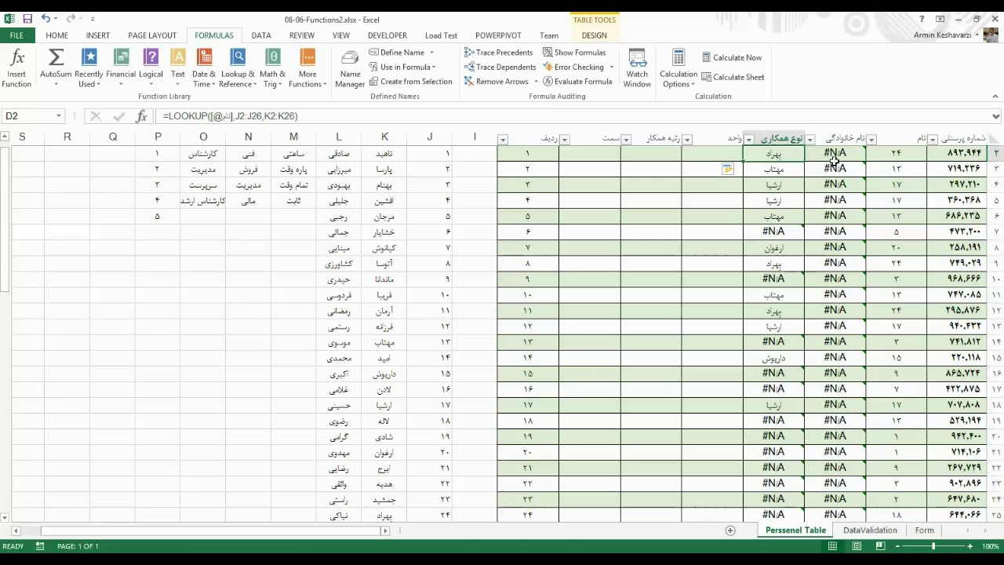
- Inspect the D2 and D3 formulas, where the ranges shift to J3:J27
scroll(807, 149, up, 1)
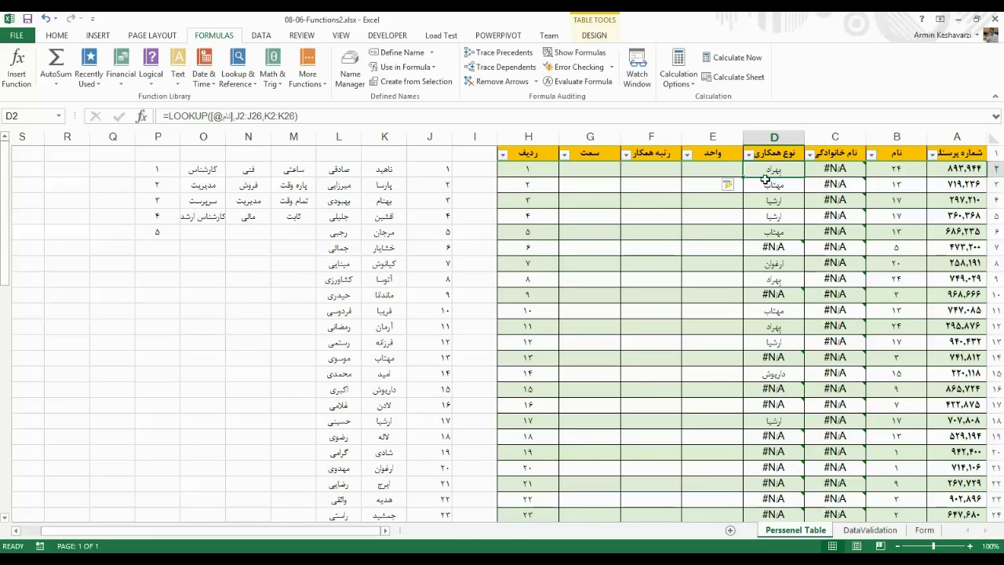
click(257, 114)
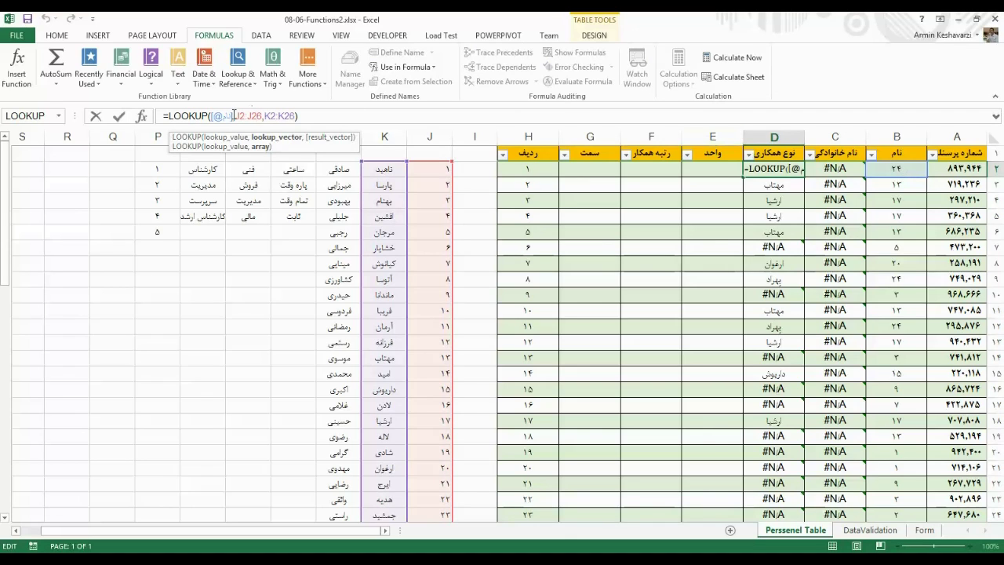
double_click(221, 116)
drag(232, 116, 208, 118)
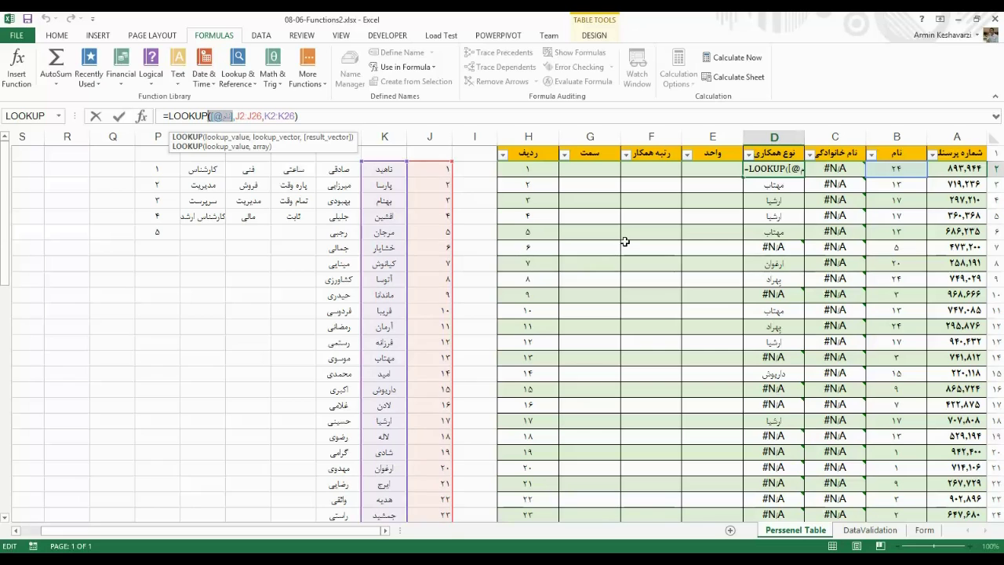
key(Return)
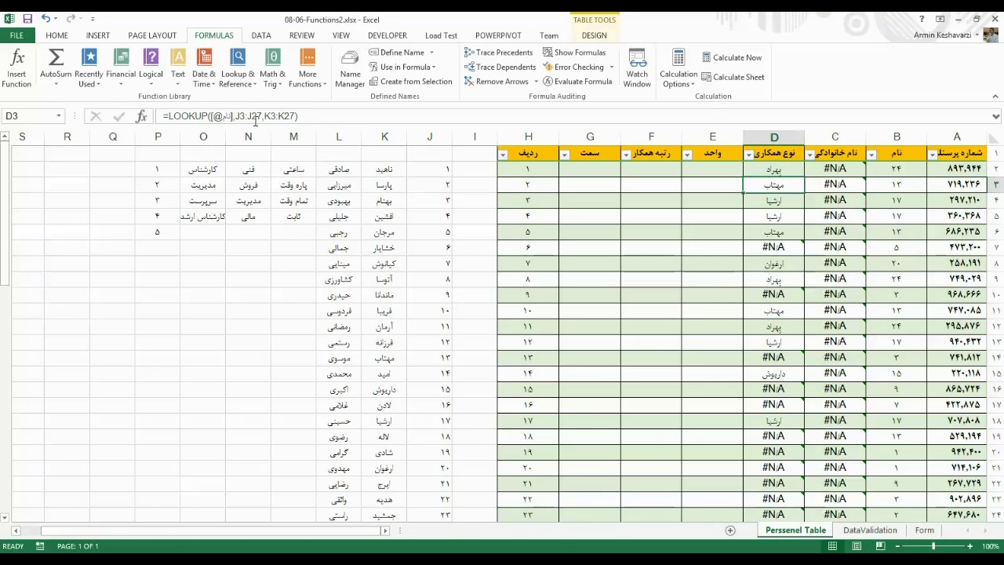
click(240, 116)
drag(238, 116, 295, 116)
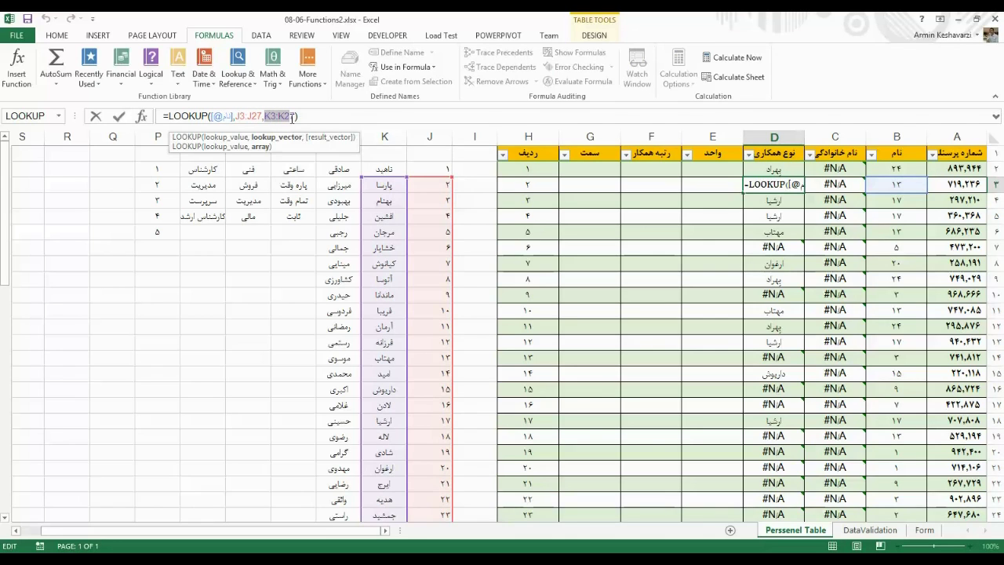
key(Return)
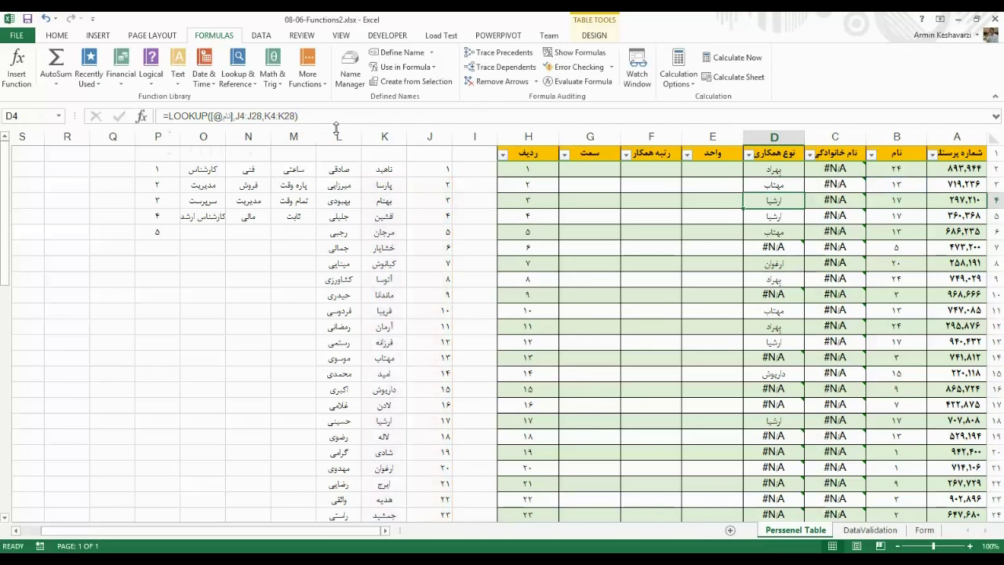
- Make D2's LOOKUP ranges absolute as $J$2:$J$26 and $K$2:$K$26
click(752, 171)
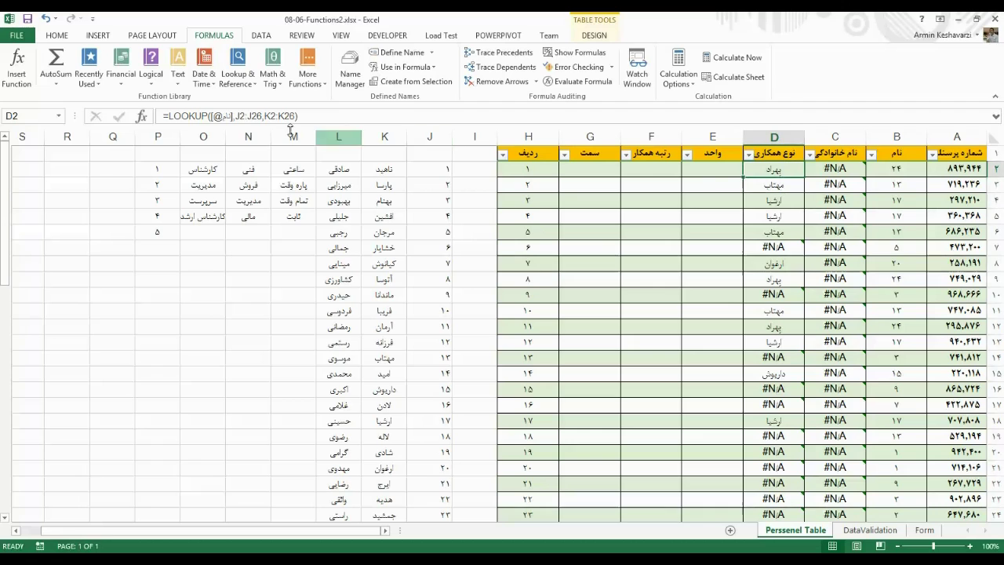
click(244, 115)
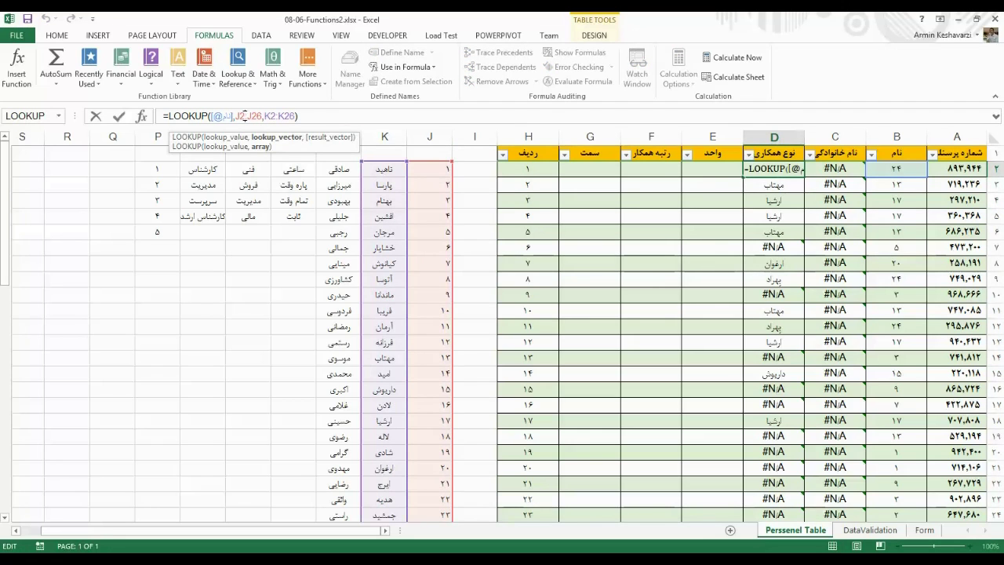
key(F4)
click(261, 115)
key(F4)
click(297, 115)
key(F4)
click(313, 116)
key(F4)
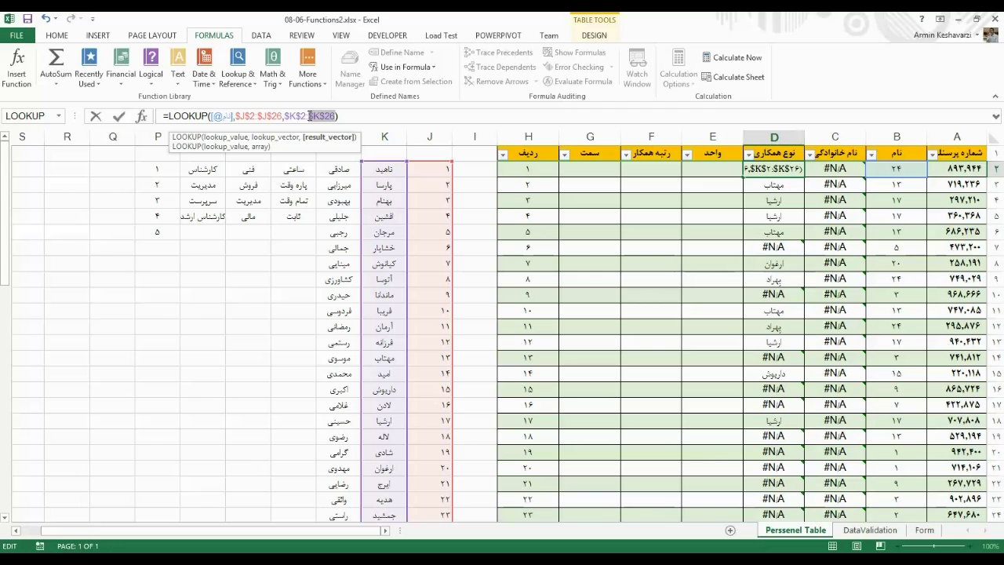
key(Return)
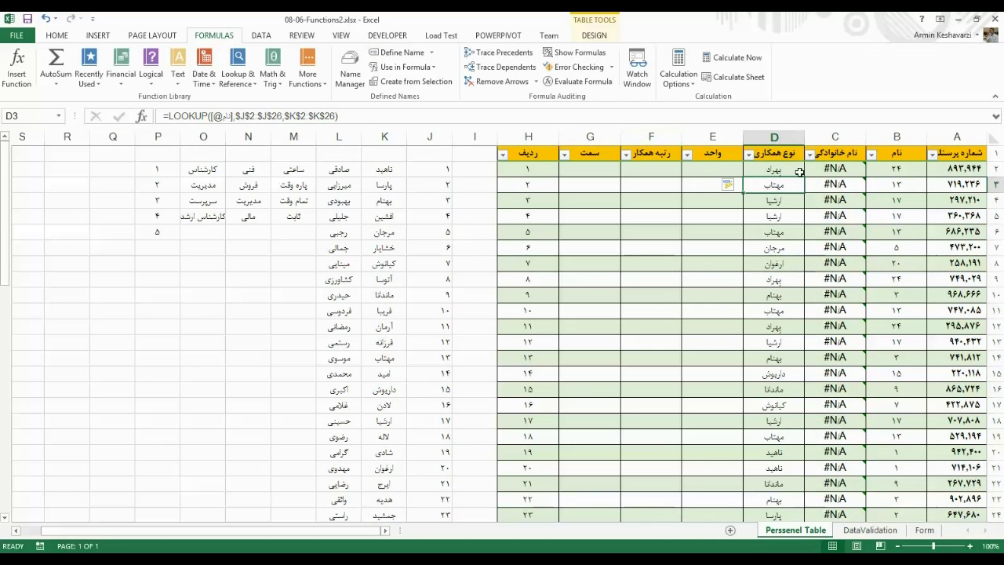
- Compare the names returned in column D with the J:K lookup list entries
drag(790, 231, 788, 482)
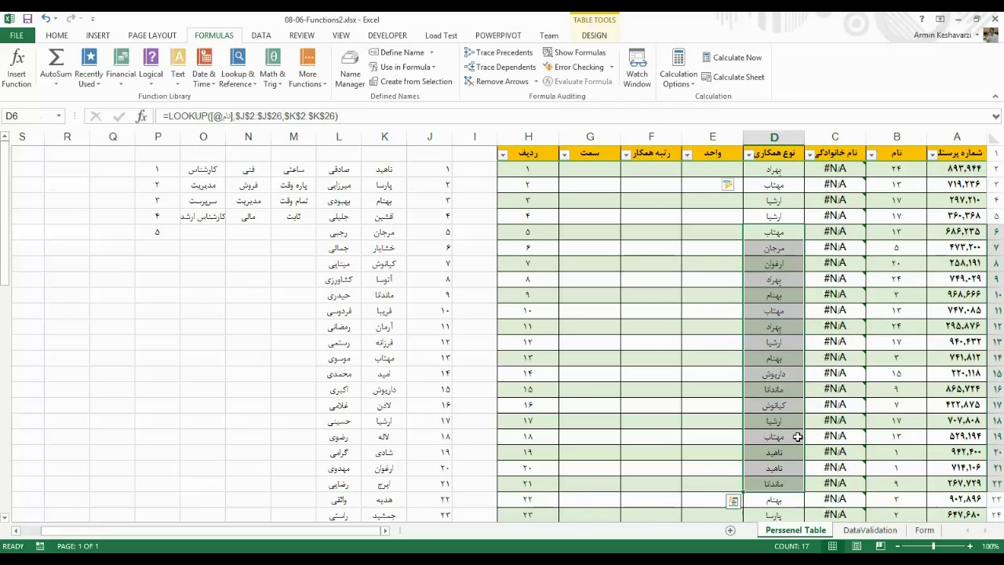
drag(905, 171, 780, 168)
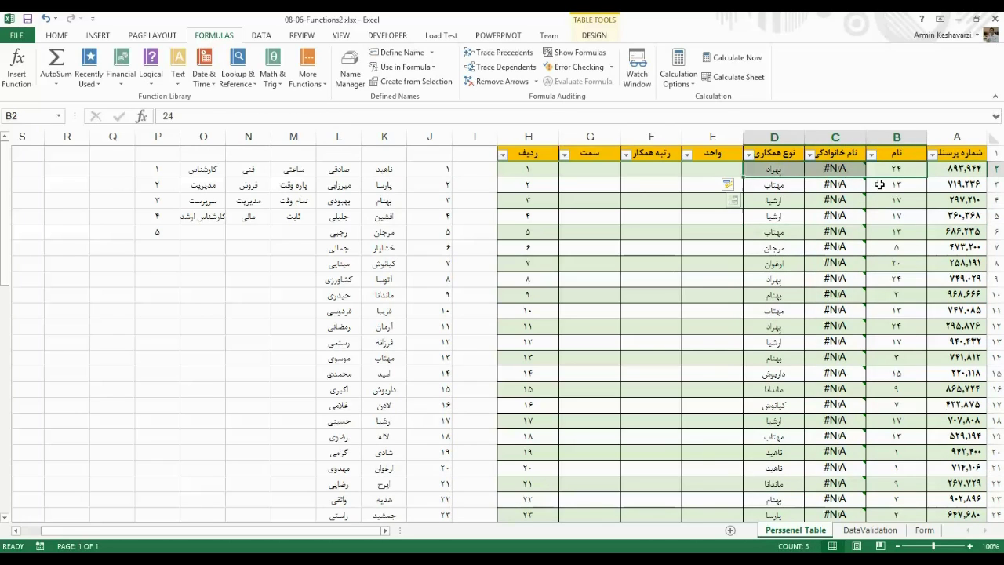
drag(881, 185, 780, 185)
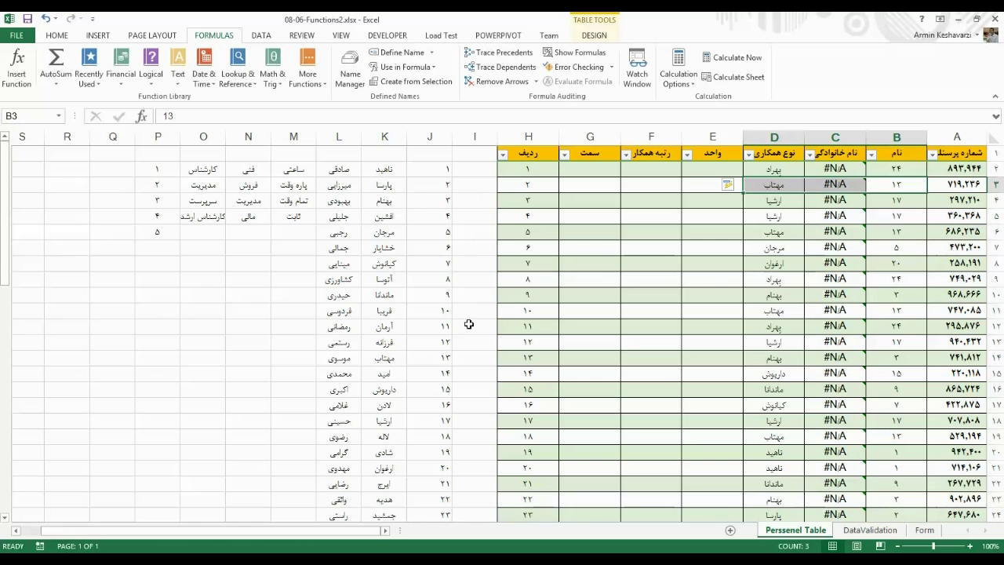
drag(442, 355, 382, 366)
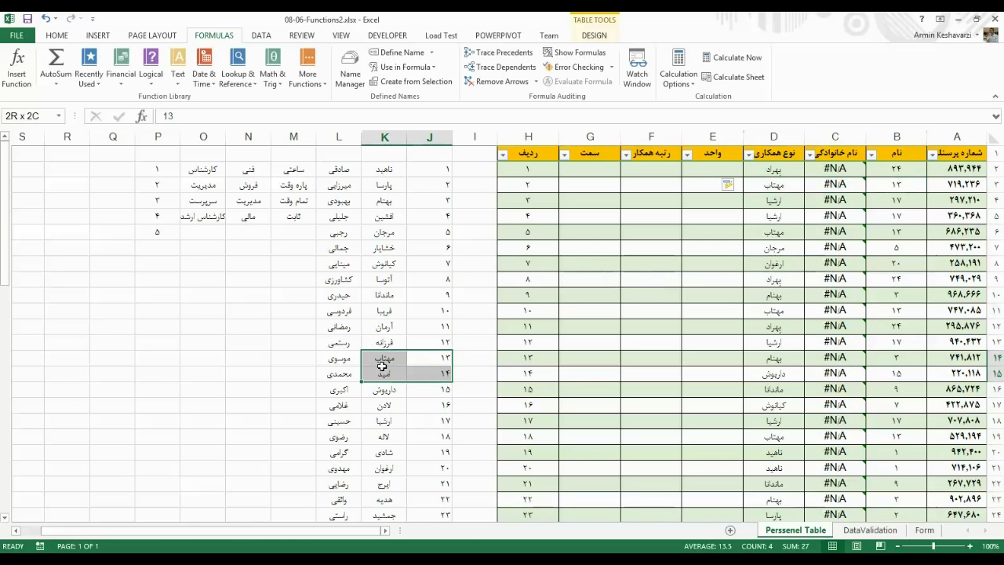
- Copy D2 down to the table's last row and select B2 as the destination
click(795, 163)
key(ctrl+shift+Down)
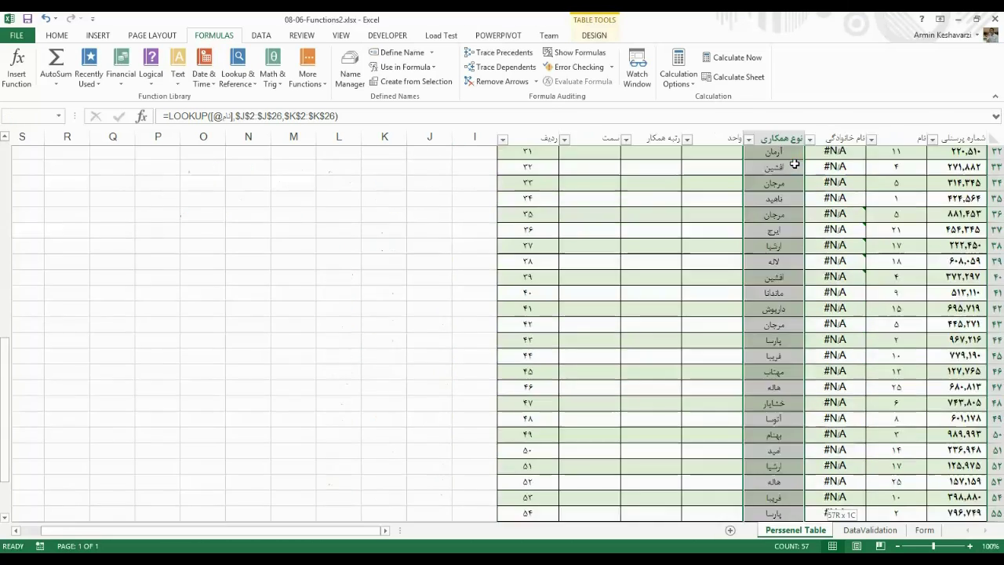
key(ctrl+c)
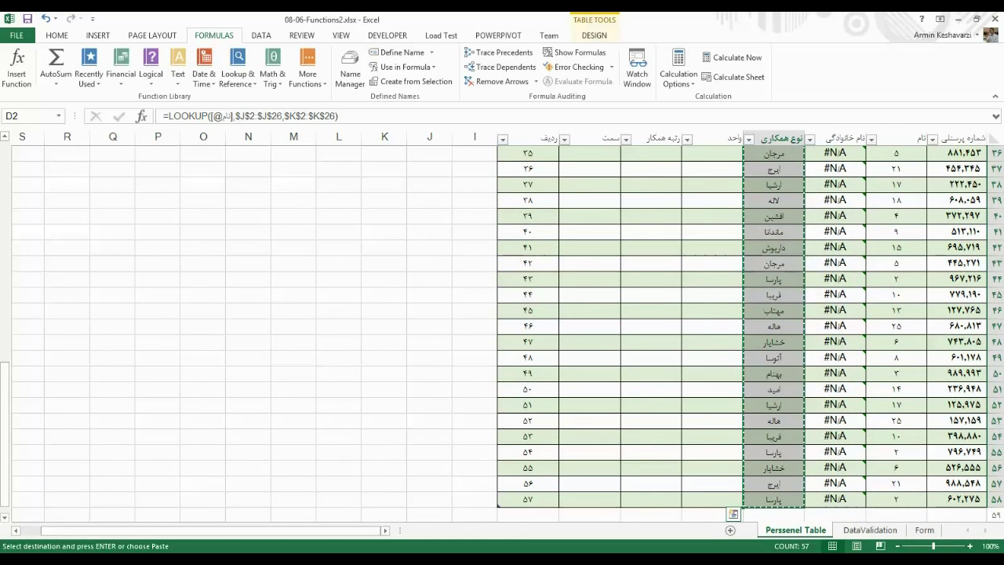
drag(4, 384, 4, 164)
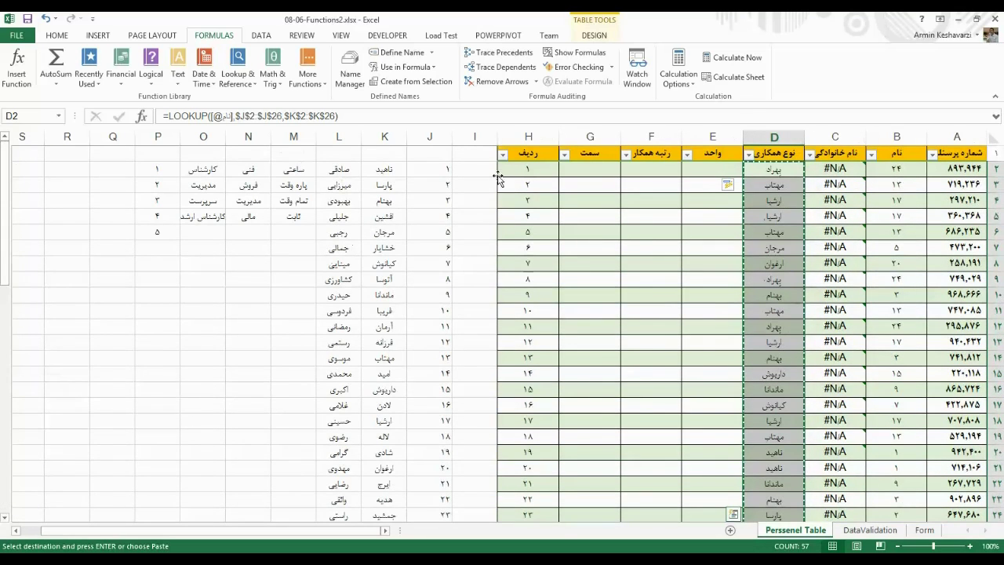
click(898, 166)
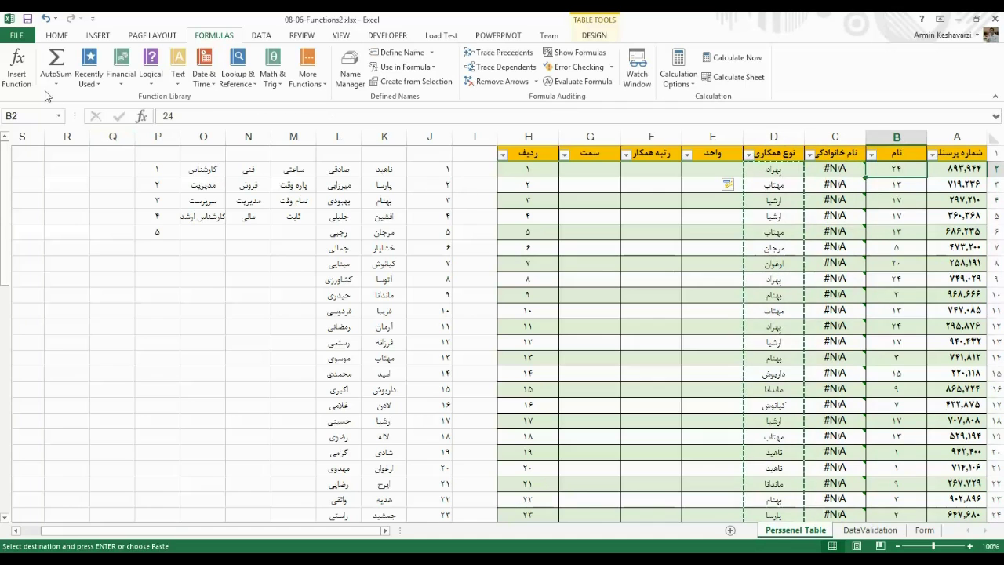
- Paste the copied names into B2 as values
click(58, 36)
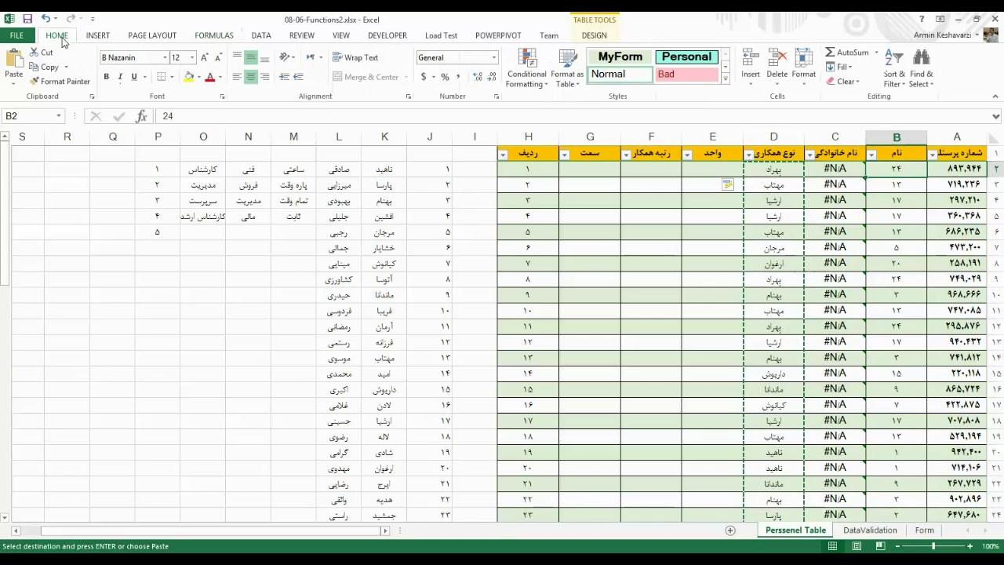
click(15, 79)
click(13, 166)
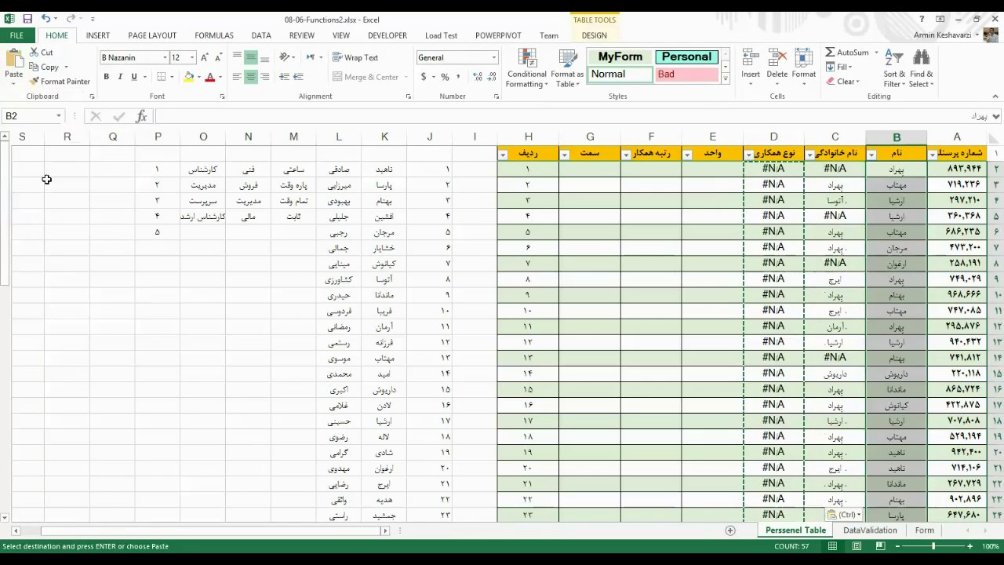
- Delete the formulas from the family-name and work-type columns C and D
drag(774, 170, 854, 176)
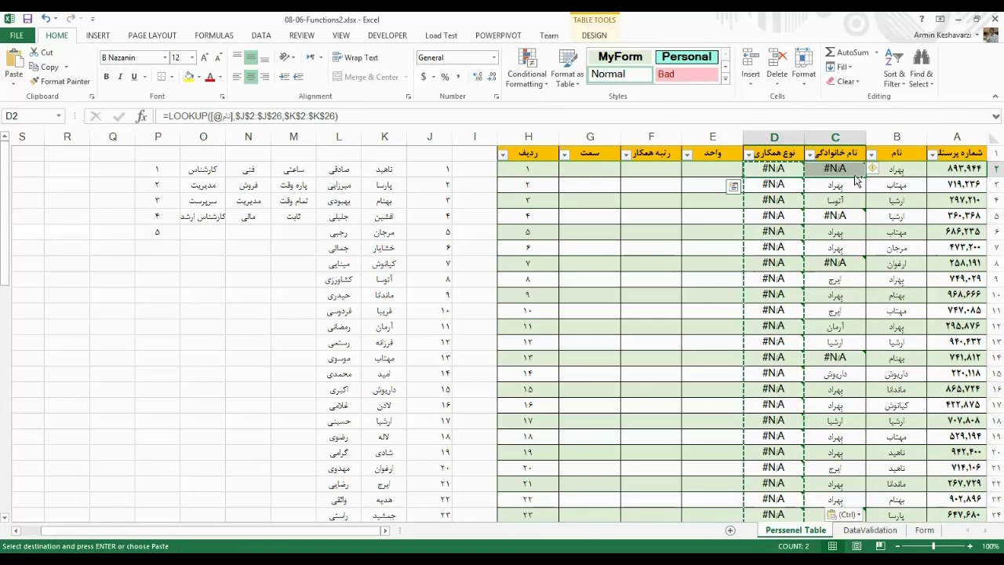
key(ctrl+shift+Down)
key(Delete)
scroll(853, 175, up, 8)
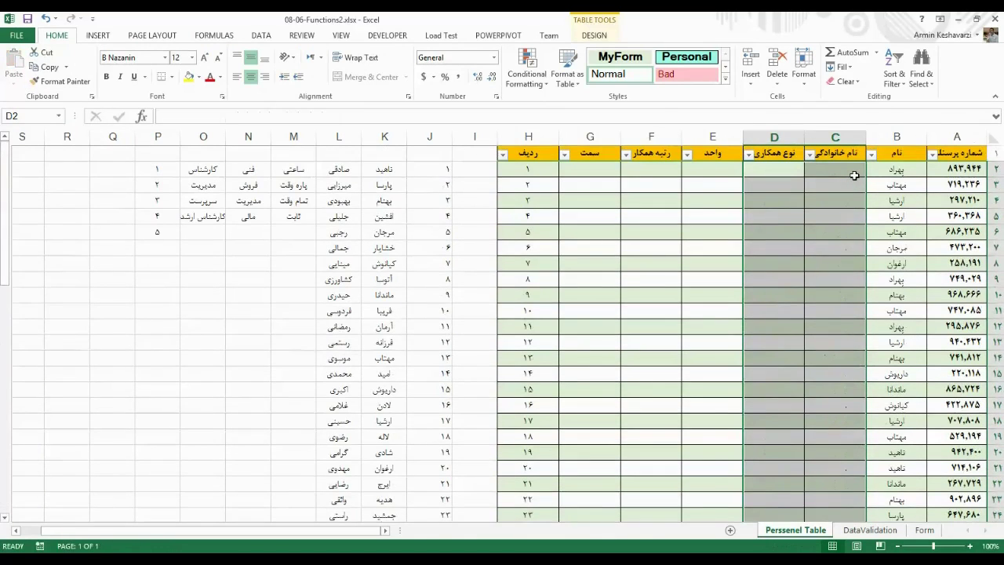
click(853, 176)
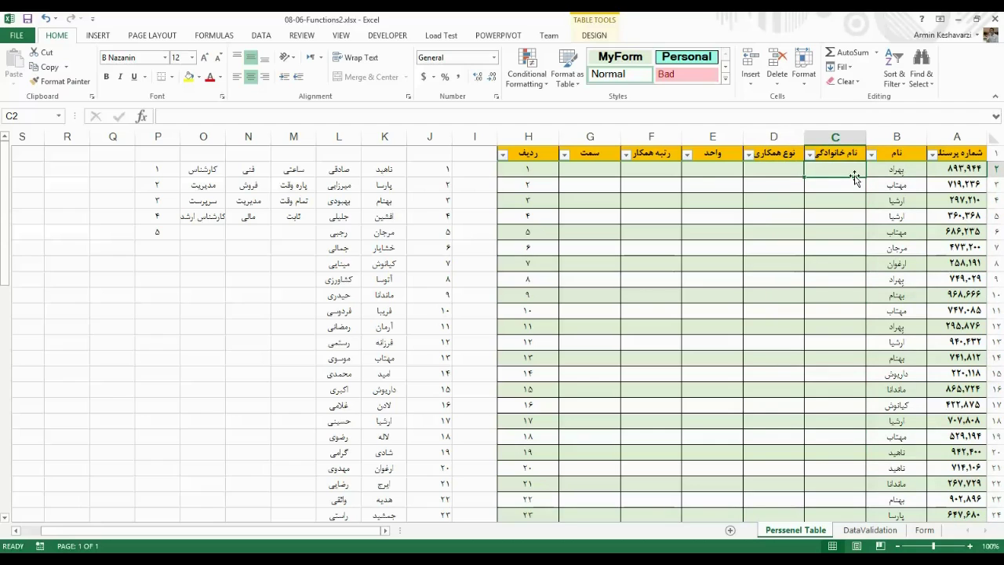
click(779, 172)
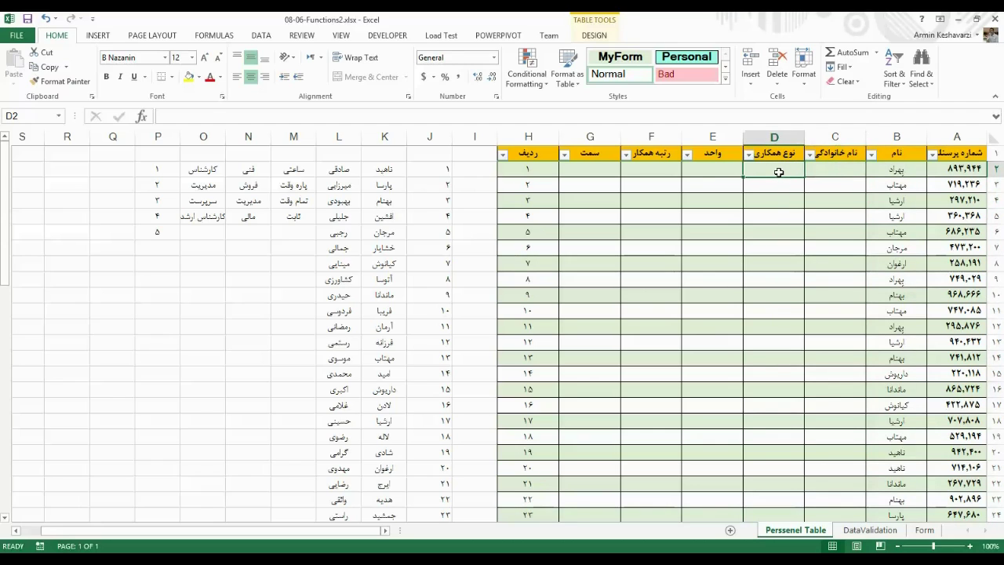
click(852, 166)
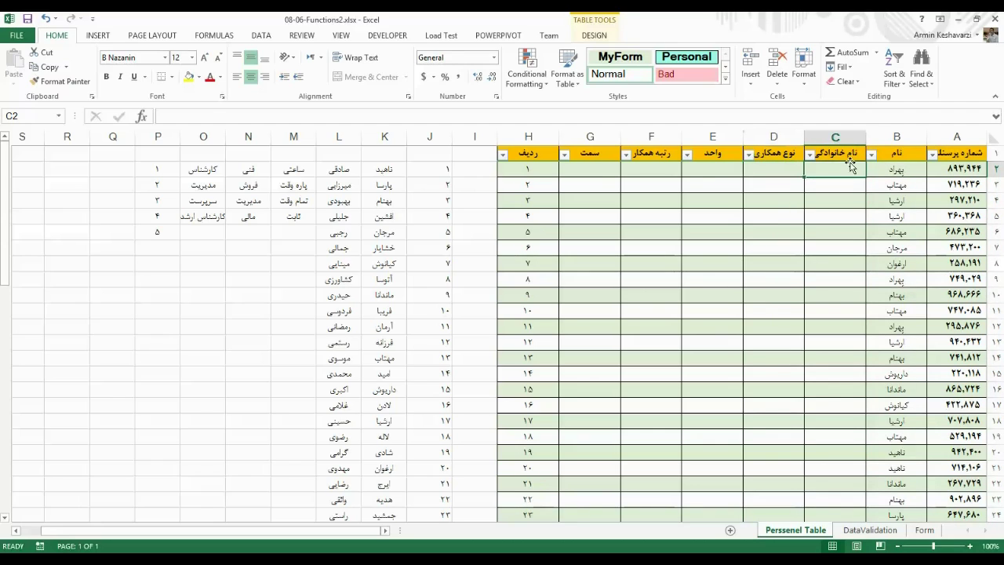
- Review the ID numbers in column J, the emptied work-type cells and B2's name
drag(439, 172, 436, 477)
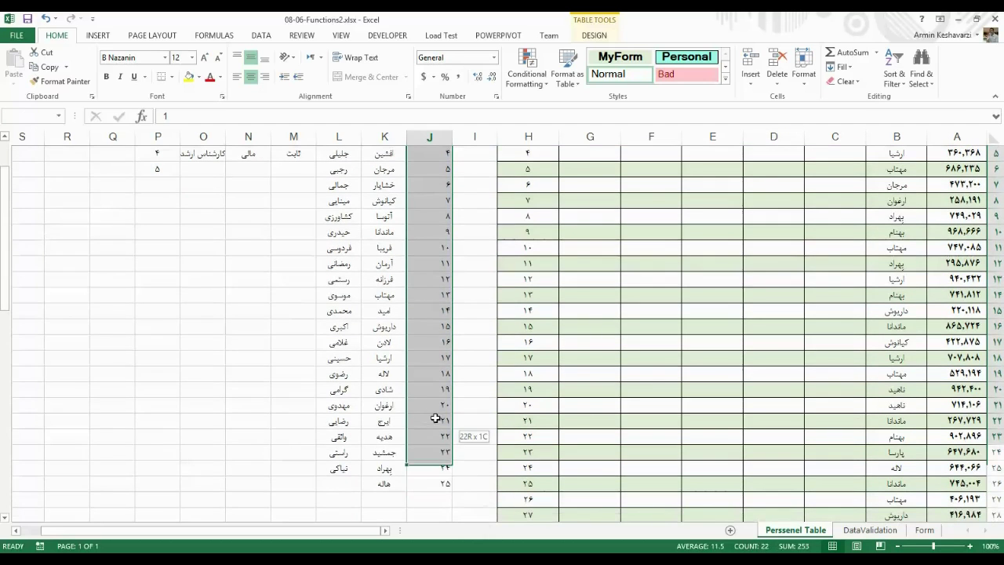
drag(767, 262, 775, 160)
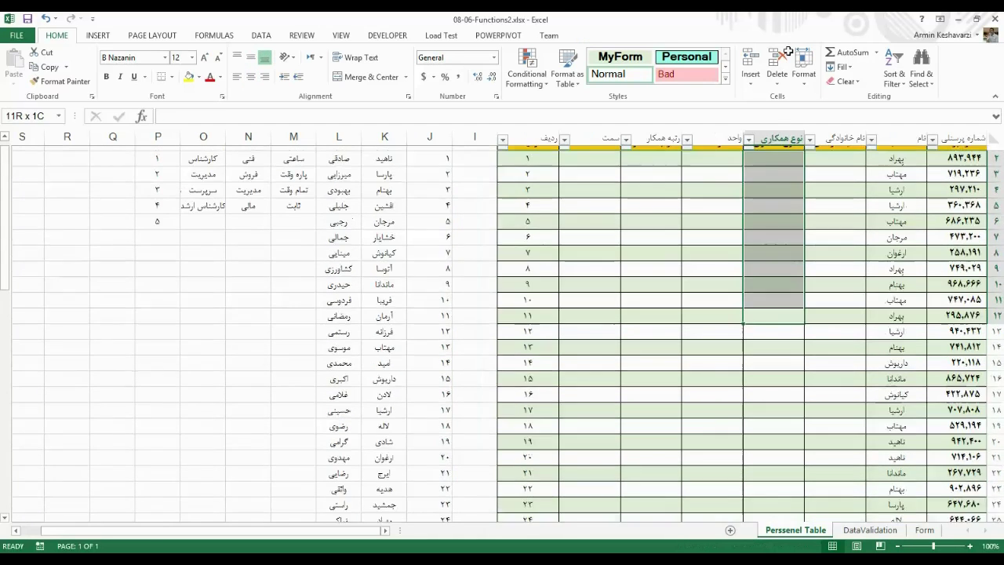
click(774, 157)
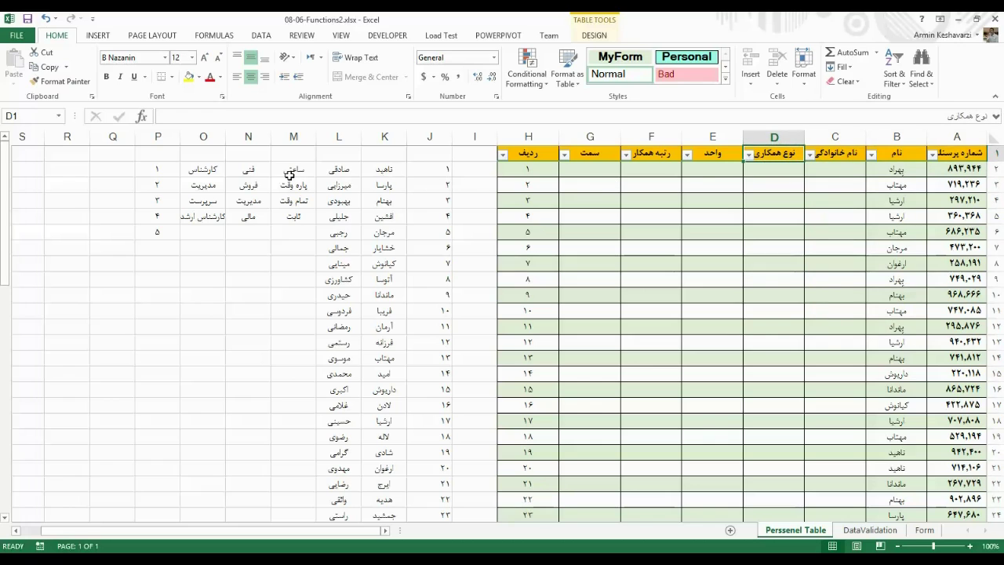
drag(416, 176, 441, 217)
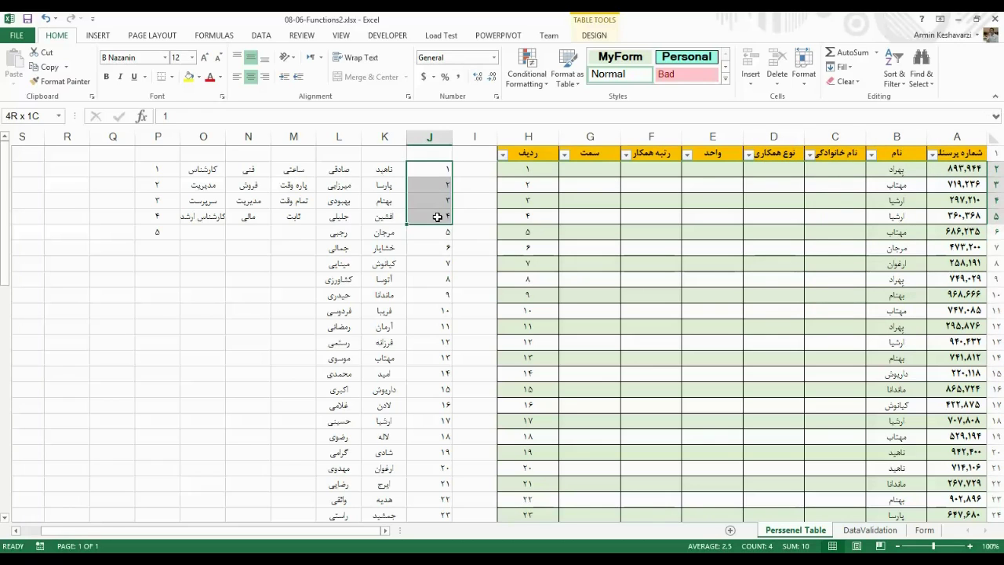
click(650, 168)
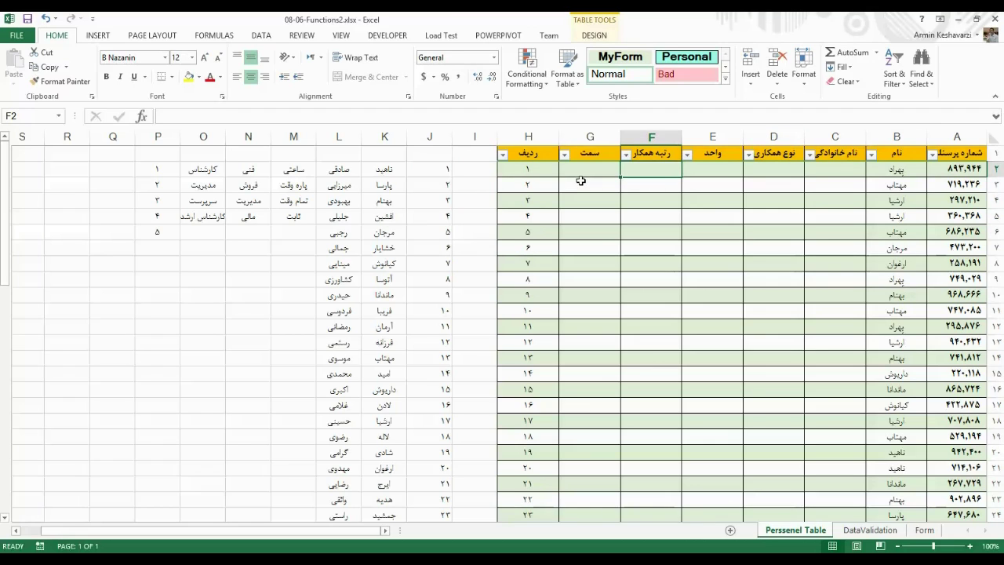
click(902, 168)
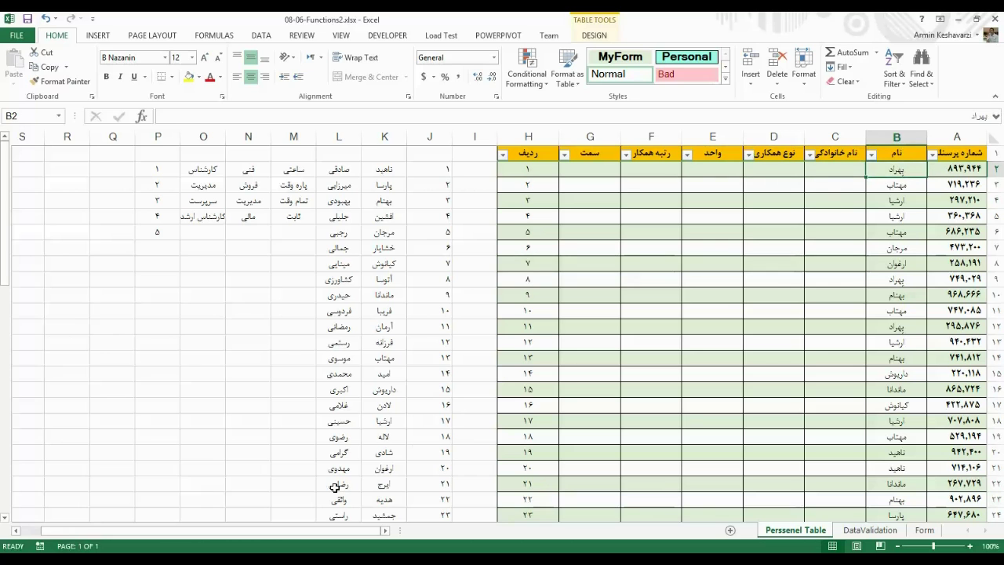
click(176, 502)
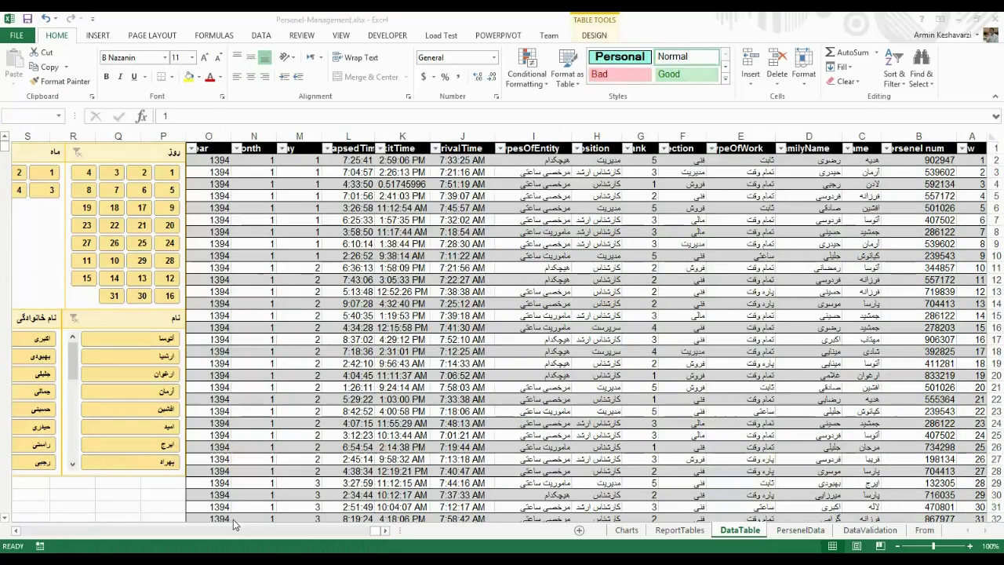
click(800, 530)
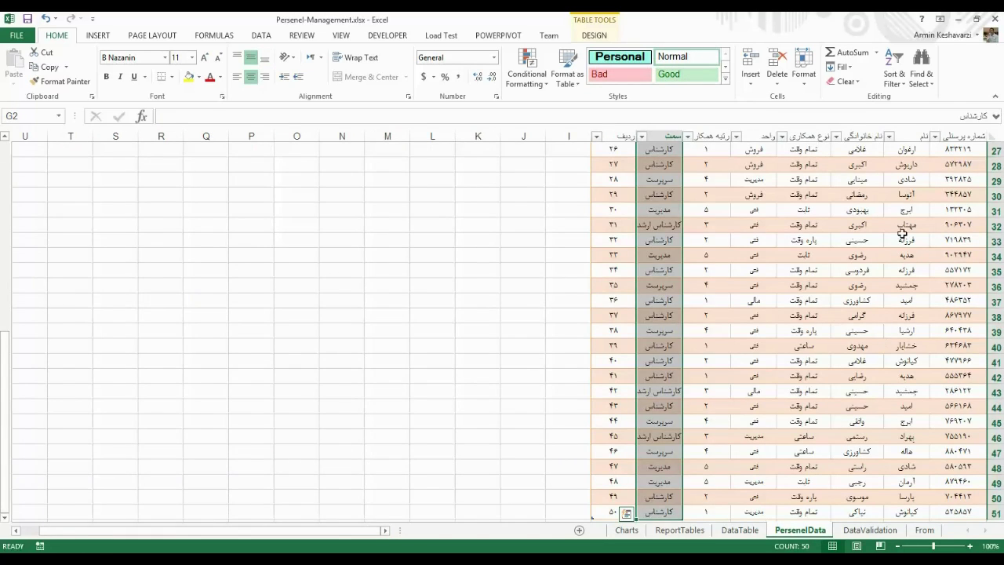
click(906, 140)
scroll(906, 236, up, 10)
mouse_move(906, 194)
mouse_down()
mouse_move(906, 91)
mouse_move(906, 149)
mouse_move(650, 224)
mouse_up()
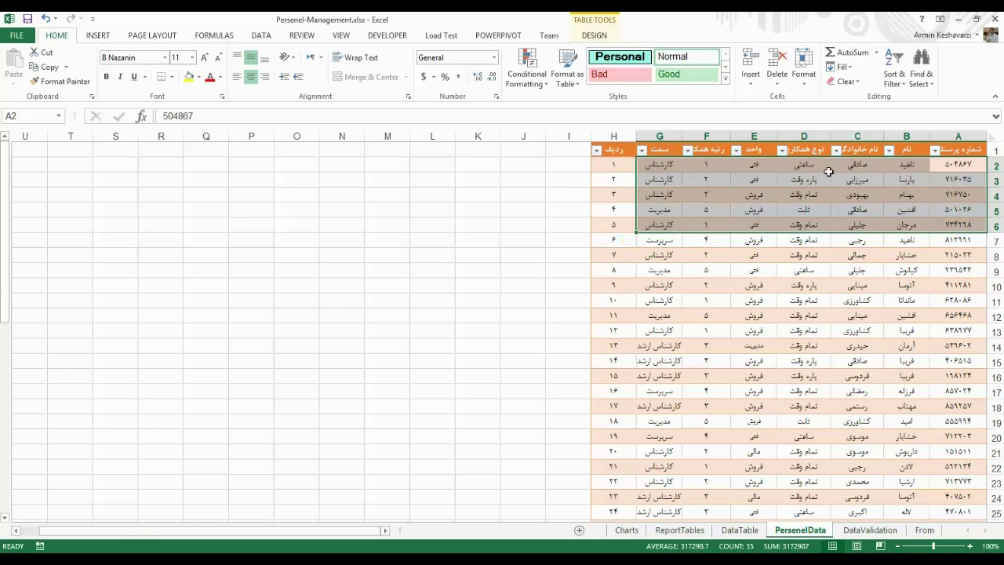
mouse_move(948, 161)
mouse_down()
mouse_move(594, 517)
mouse_move(612, 511)
mouse_up()
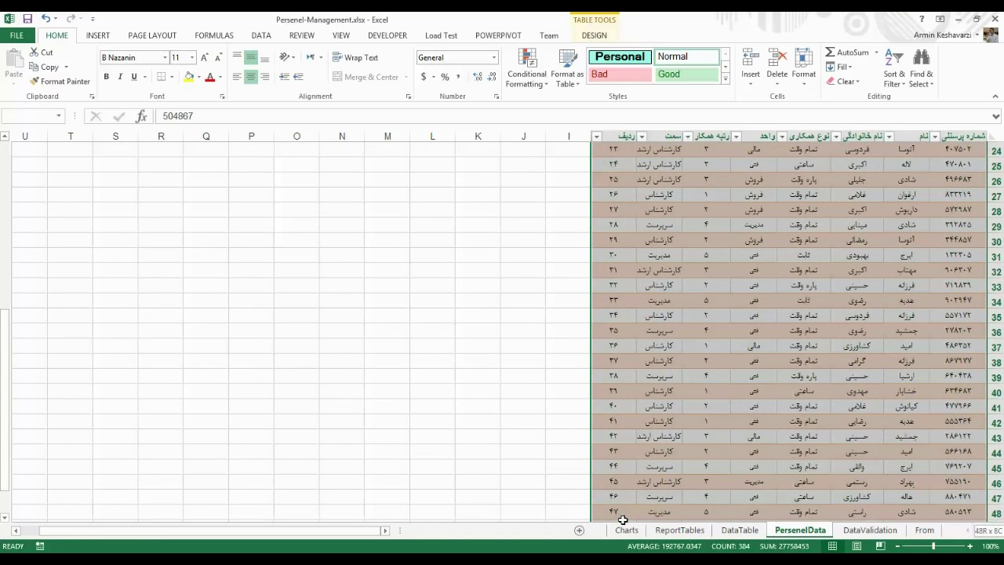
click(670, 269)
double_click(635, 135)
drag(899, 215, 898, 188)
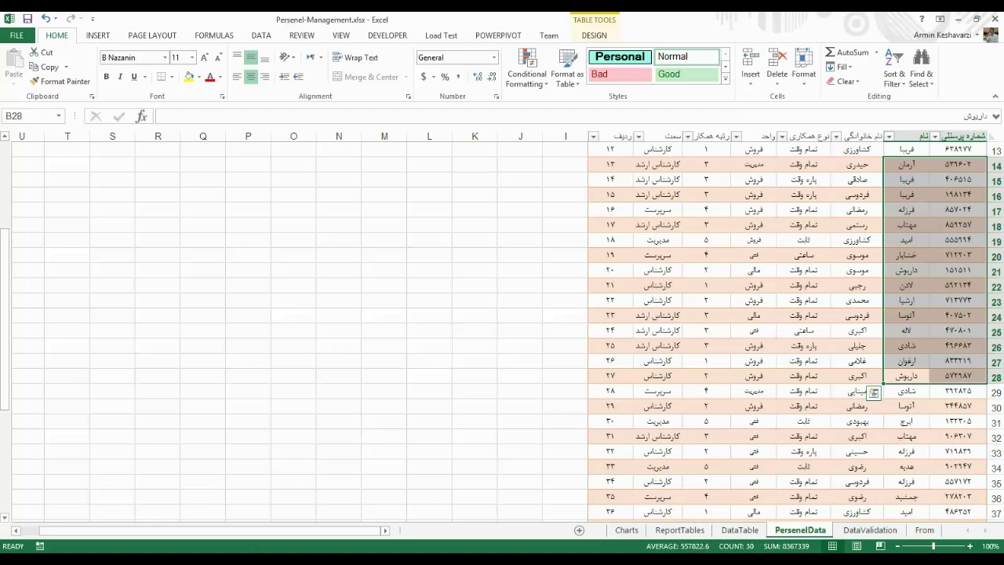
mouse_move(246, 558)
click(258, 508)
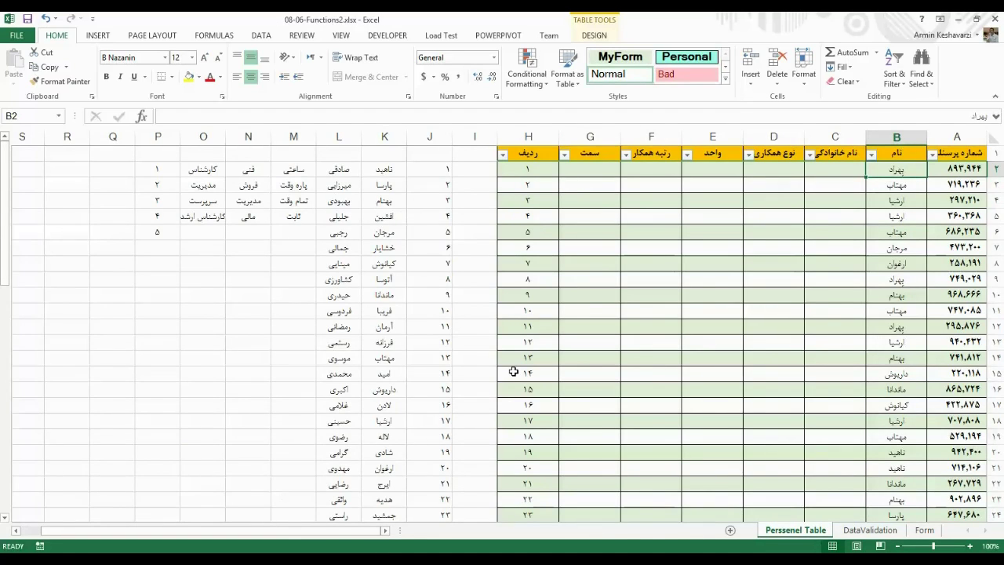